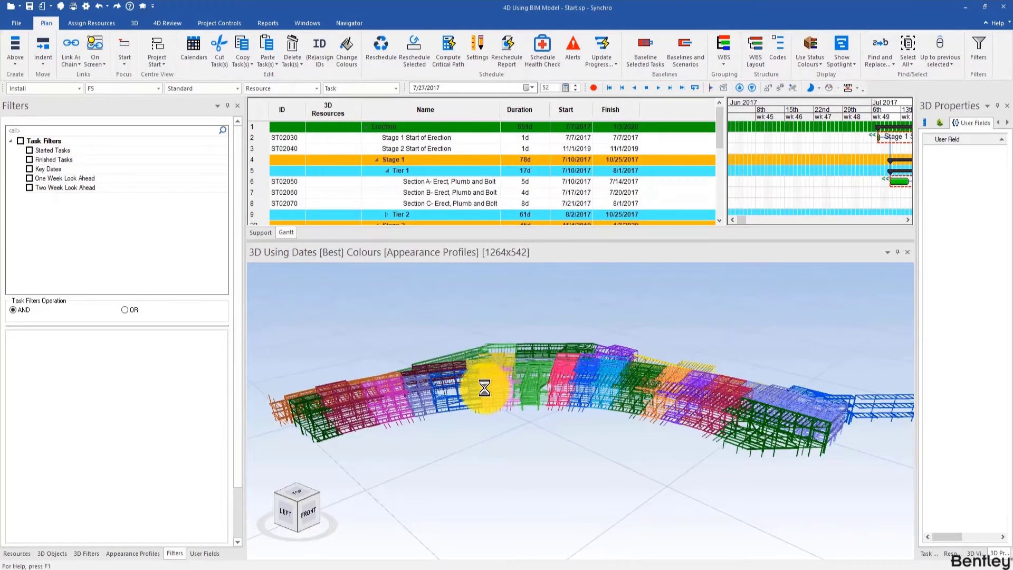
- Give the Gantt more height and close the Appearance Profiles, Filters and User Fields panes
drag(395, 242, 389, 335)
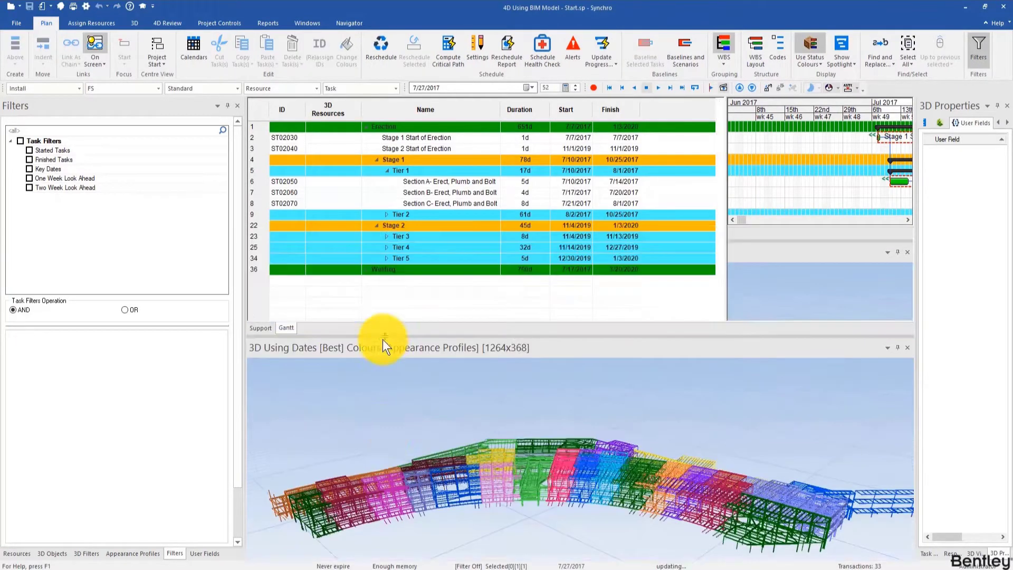
click(140, 553)
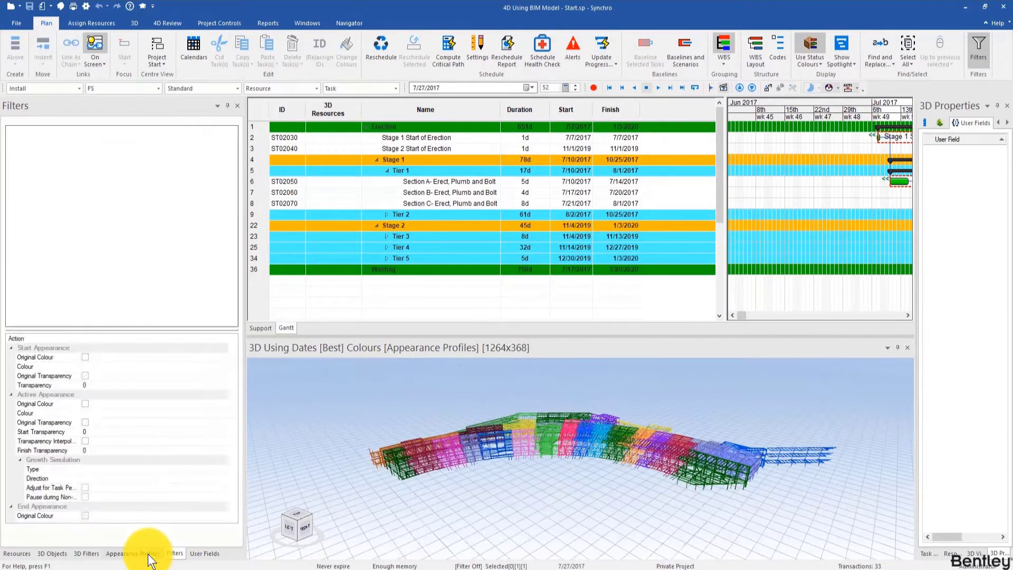
click(238, 106)
click(237, 107)
click(237, 106)
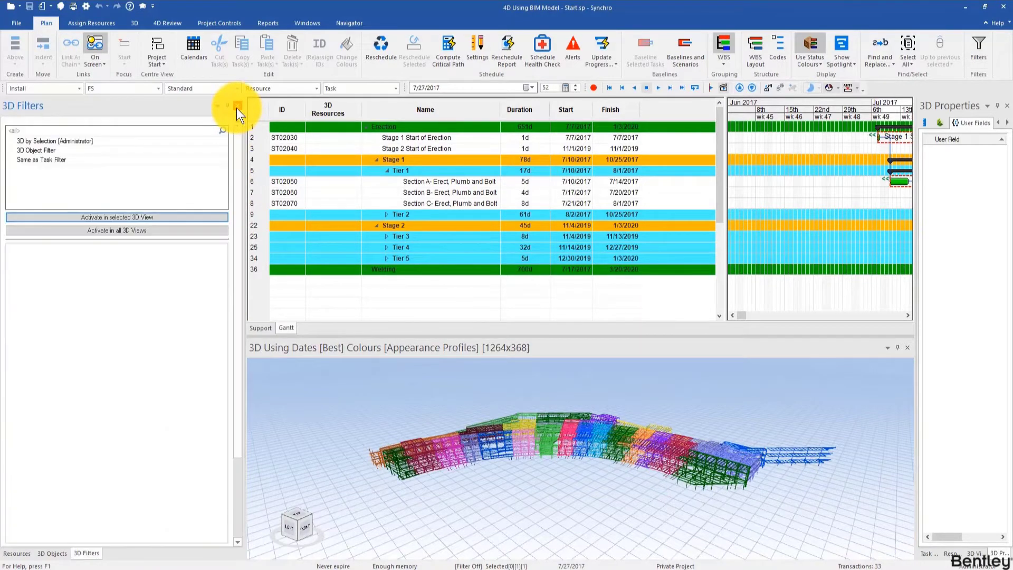
- Narrow the 3D Filters pane and set the split between Gantt and 3D view so that all listed task rows fit
drag(242, 129, 150, 153)
drag(442, 334, 433, 280)
scroll(477, 385, up, 5)
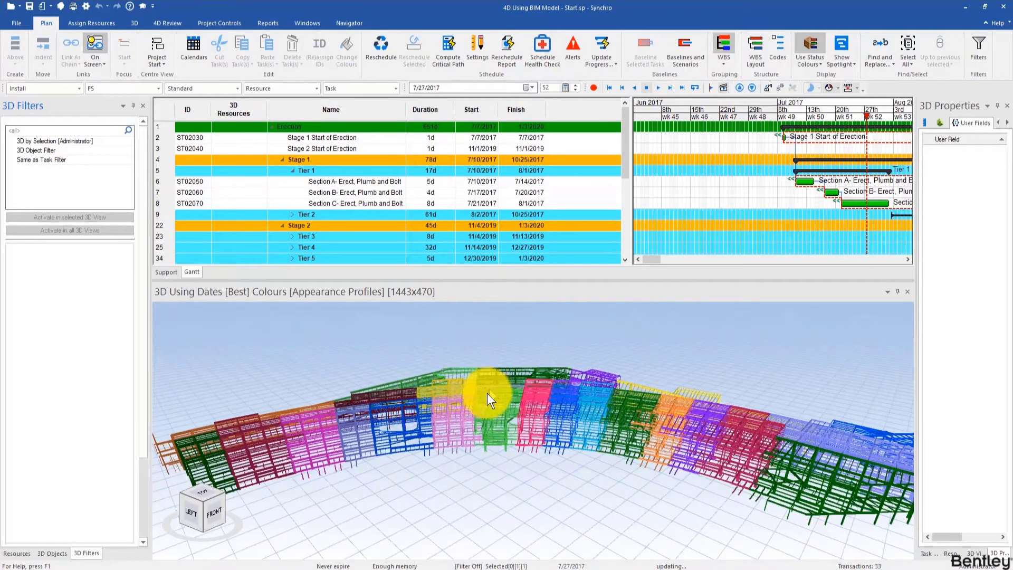
drag(469, 280, 460, 342)
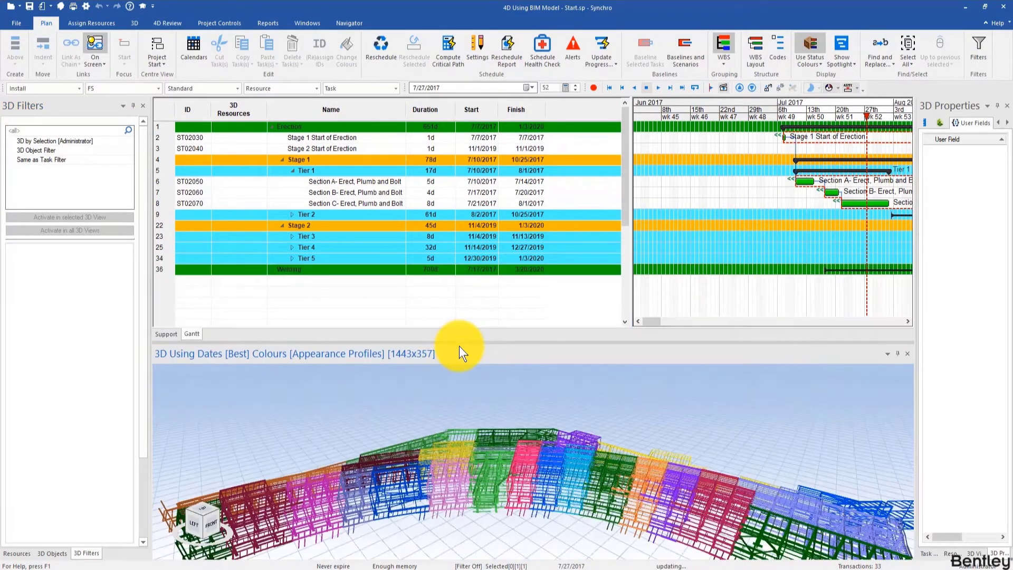
- Toggle the Erection, Welding and Stage 1 groups in the task list to review the schedule's breakdown structure
click(272, 127)
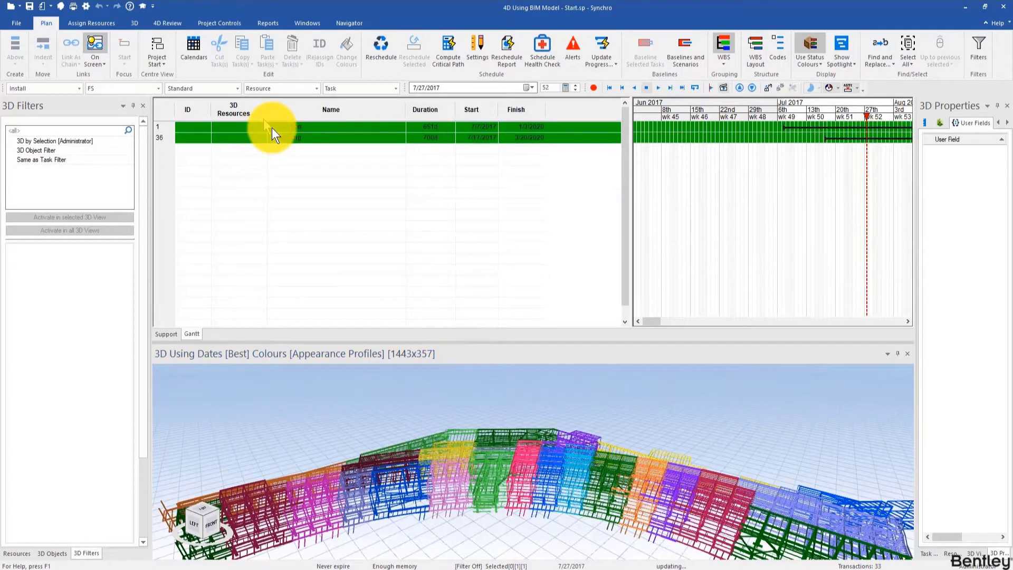
click(271, 125)
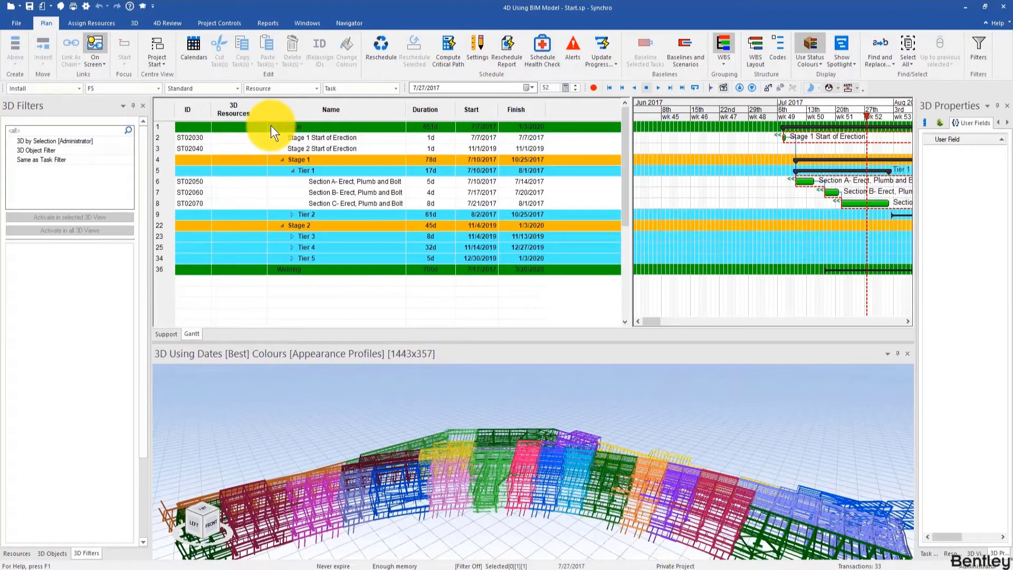
click(271, 268)
click(271, 268)
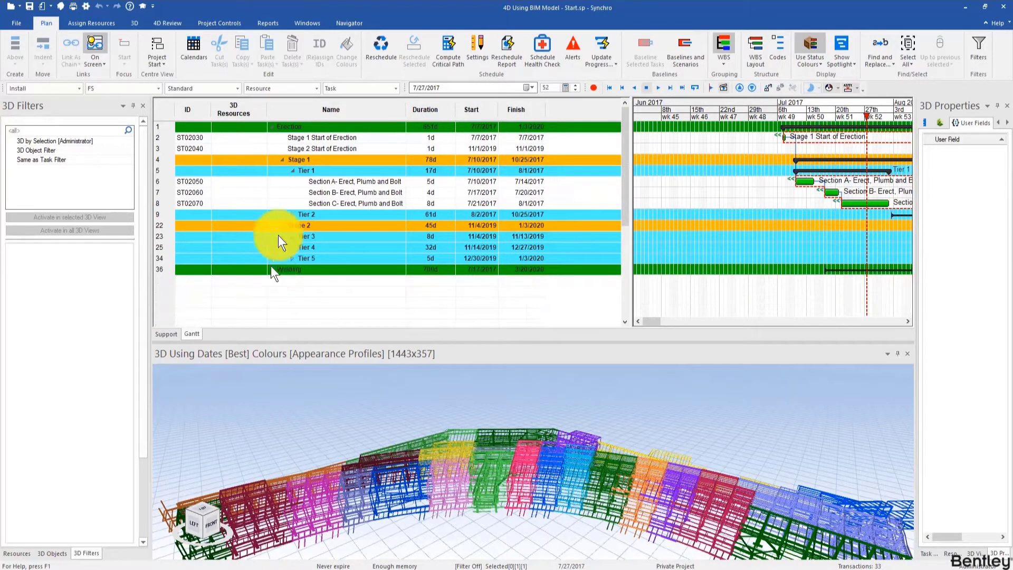
click(282, 159)
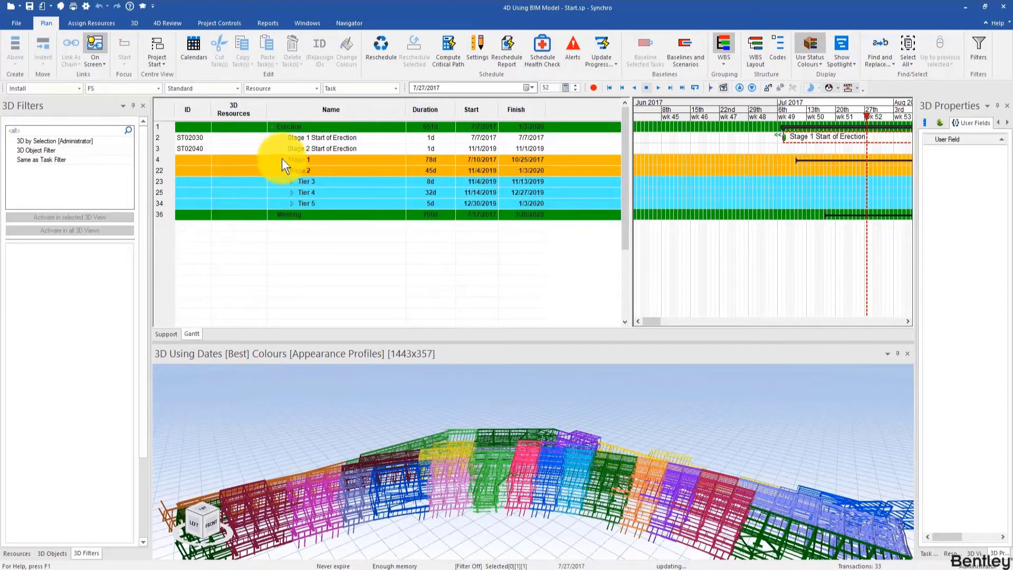
click(283, 159)
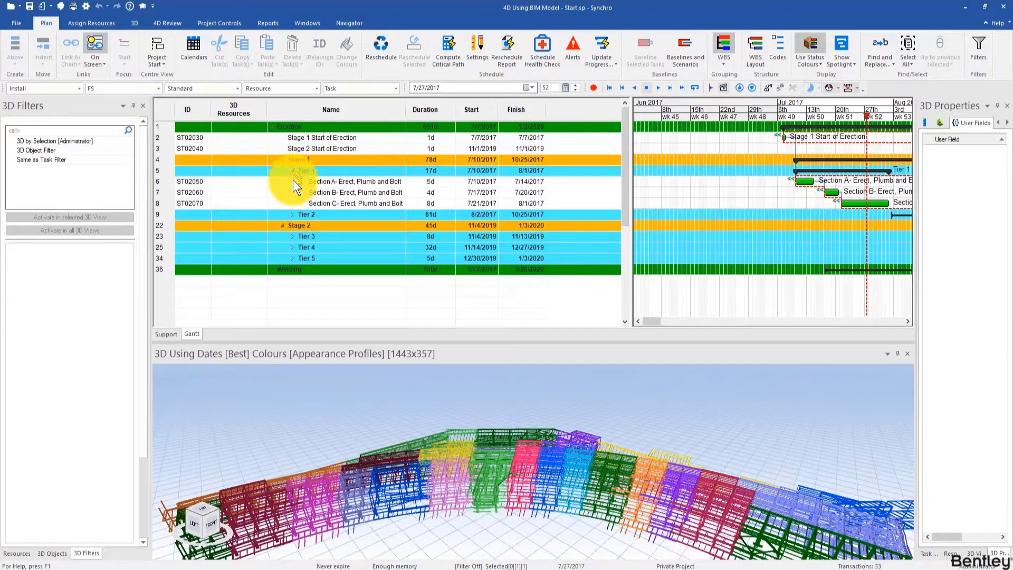
- Expand Tier 2 under Stage 1 and review its erect, plumb and bolt tasks by section
click(293, 214)
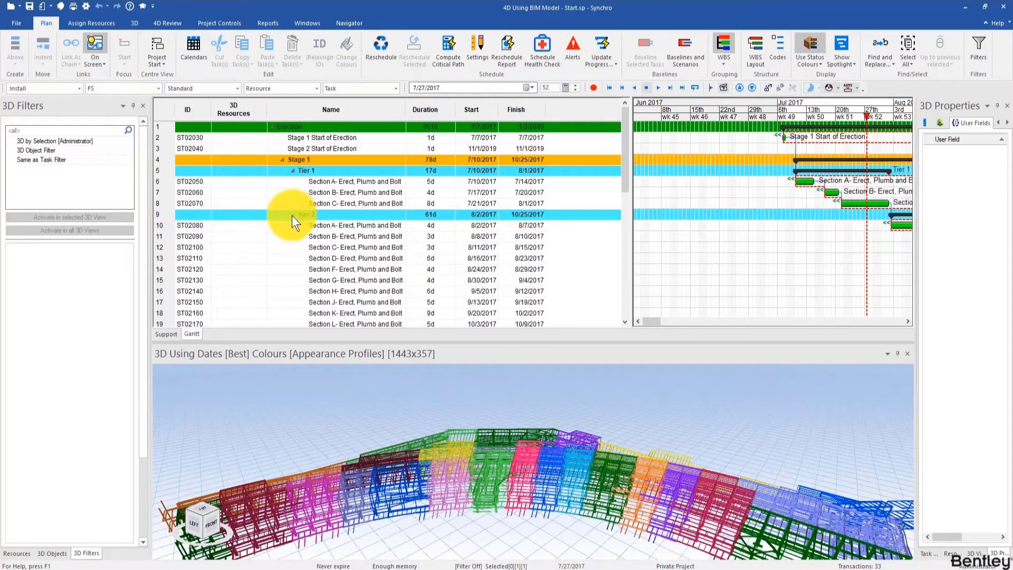
scroll(299, 269, down, 2)
scroll(299, 269, down, 2)
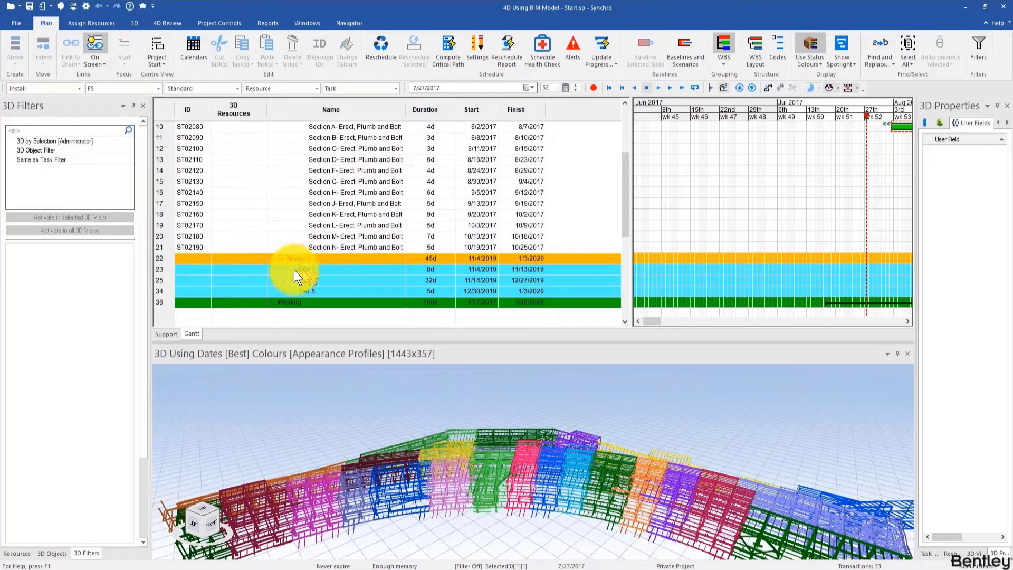
scroll(292, 282, up, 4)
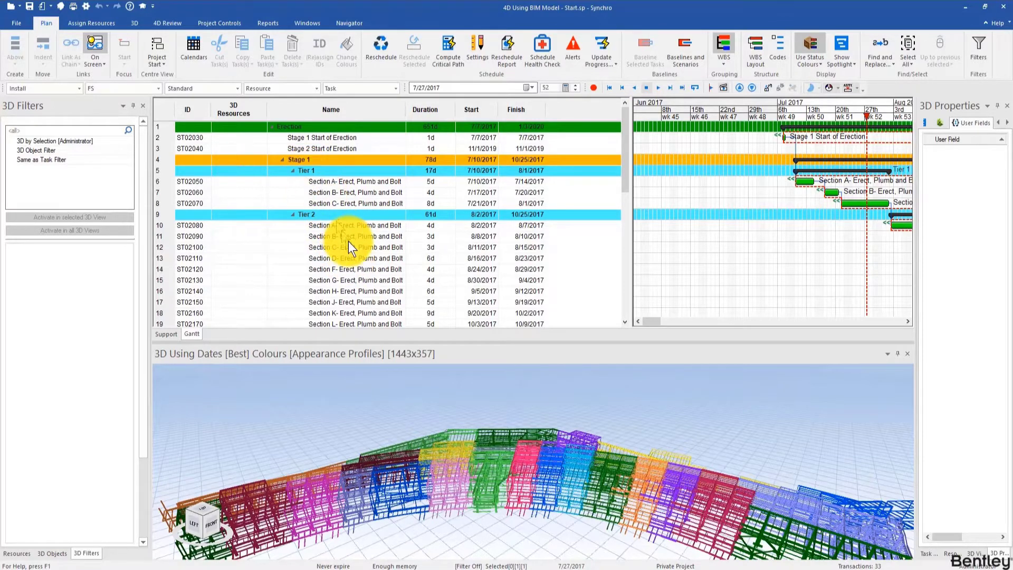
scroll(327, 276, down, 1)
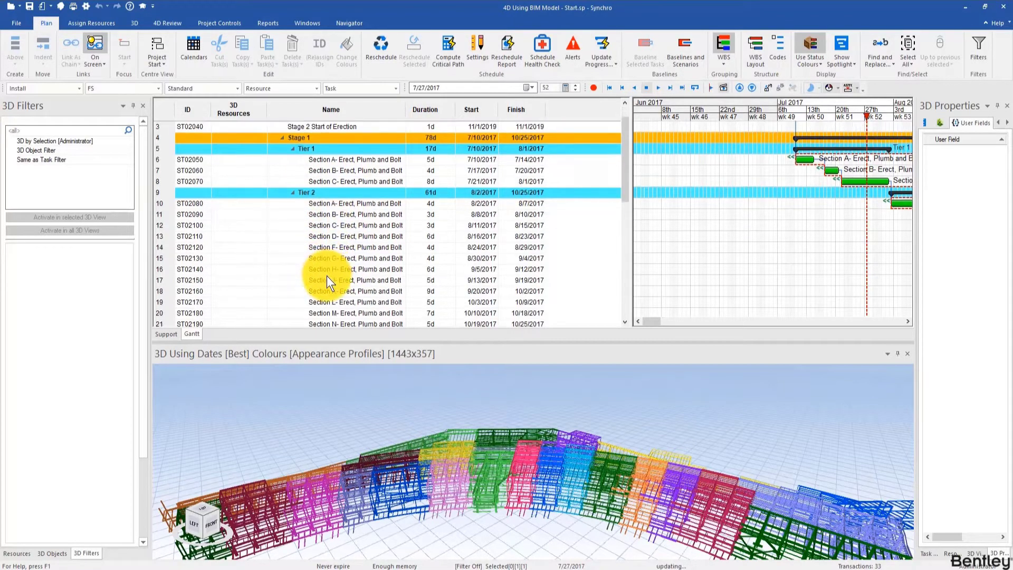
scroll(327, 275, up, 1)
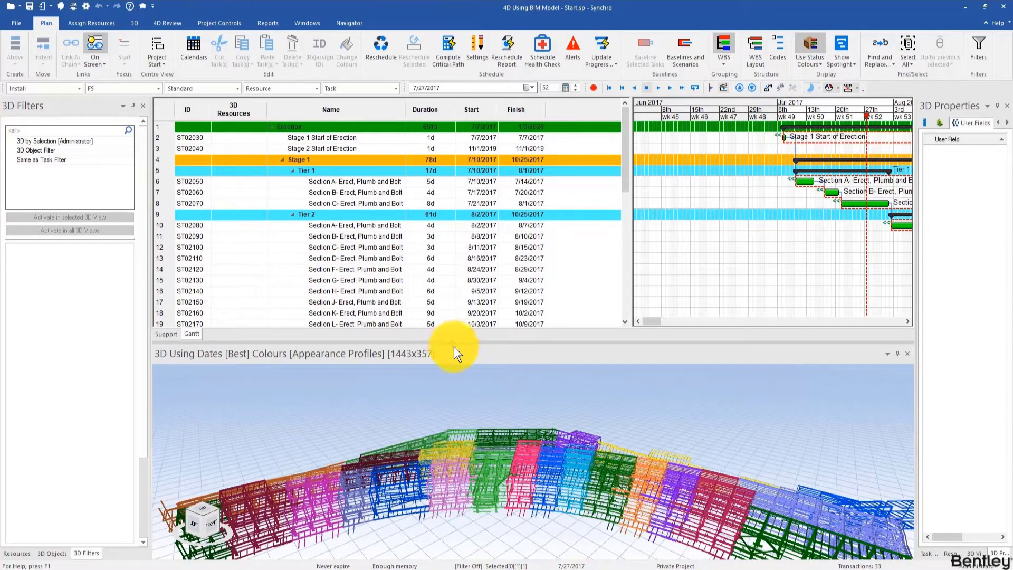
- Enlarge the 3D view, select a front beam of the green section and widen 3D Properties to expose the user field columns
drag(449, 343, 452, 289)
scroll(508, 426, up, 10)
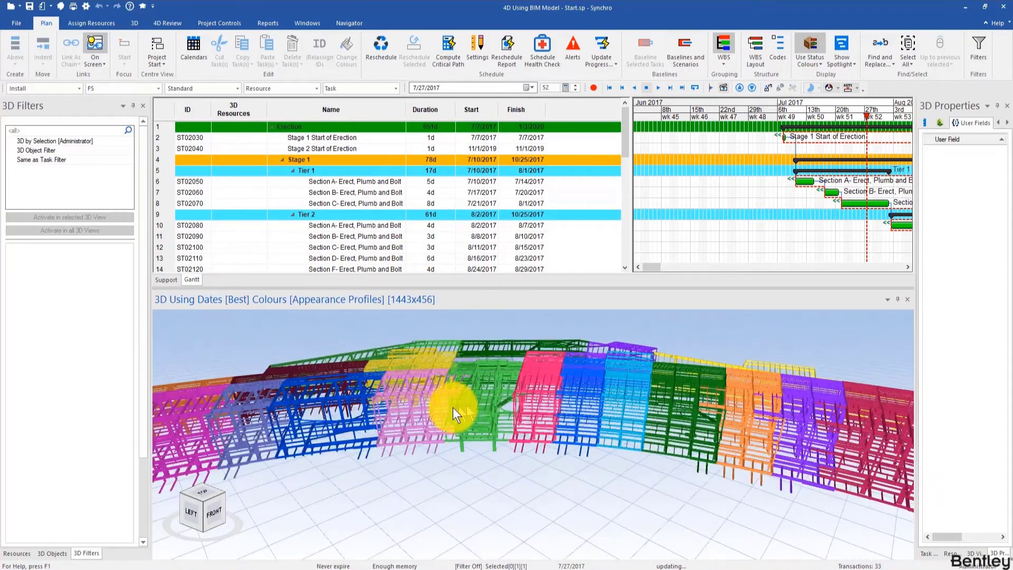
scroll(459, 401, up, 8)
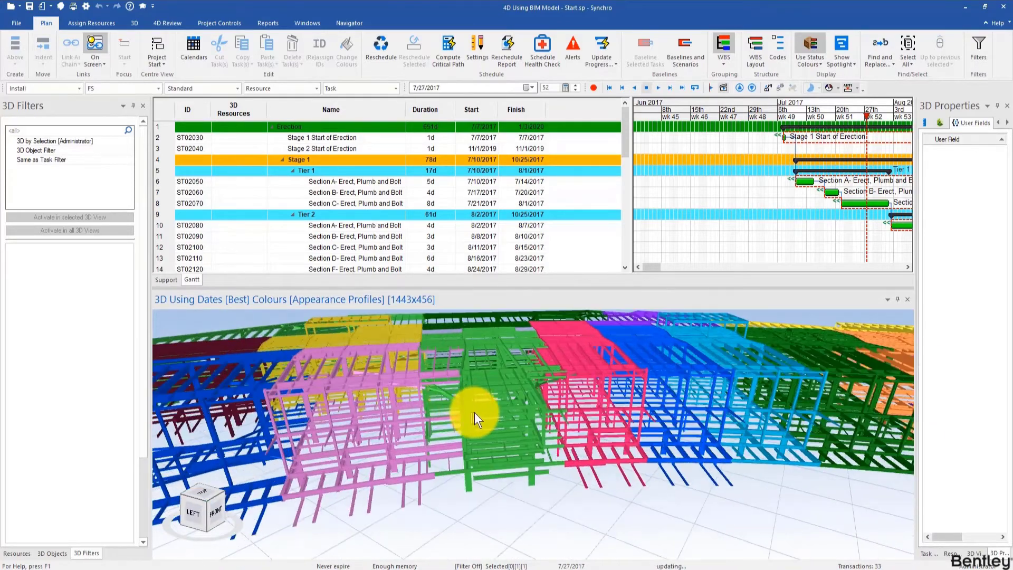
click(485, 410)
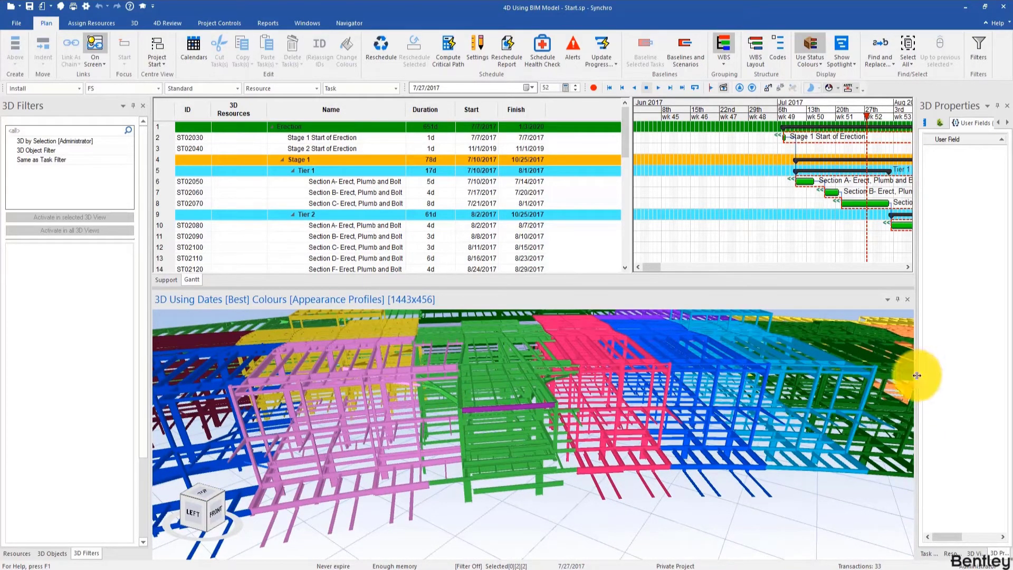
drag(919, 375, 835, 376)
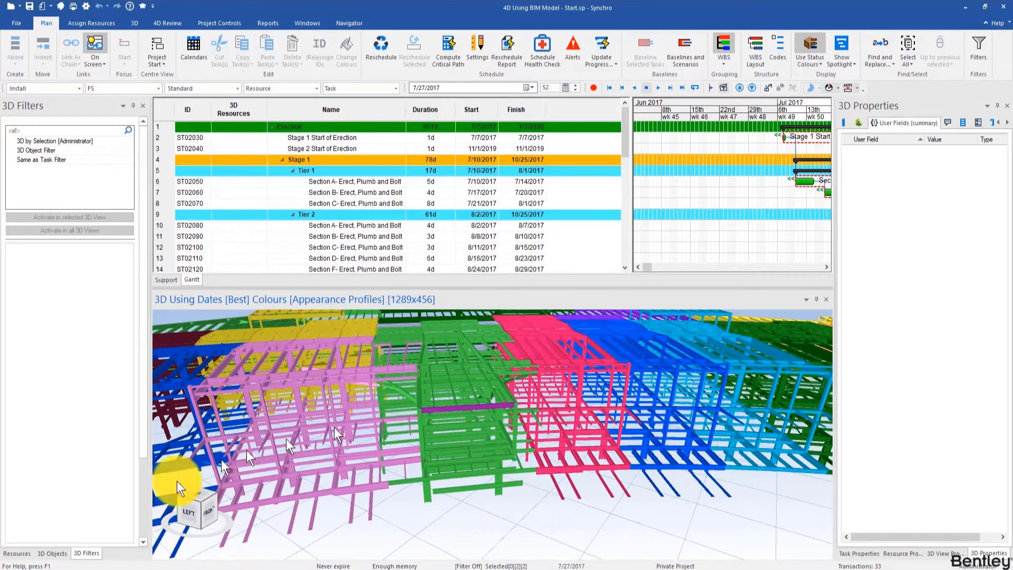
- Show the 3D Objects list from its beginning with full object names readable, and clear the beam selection
click(53, 553)
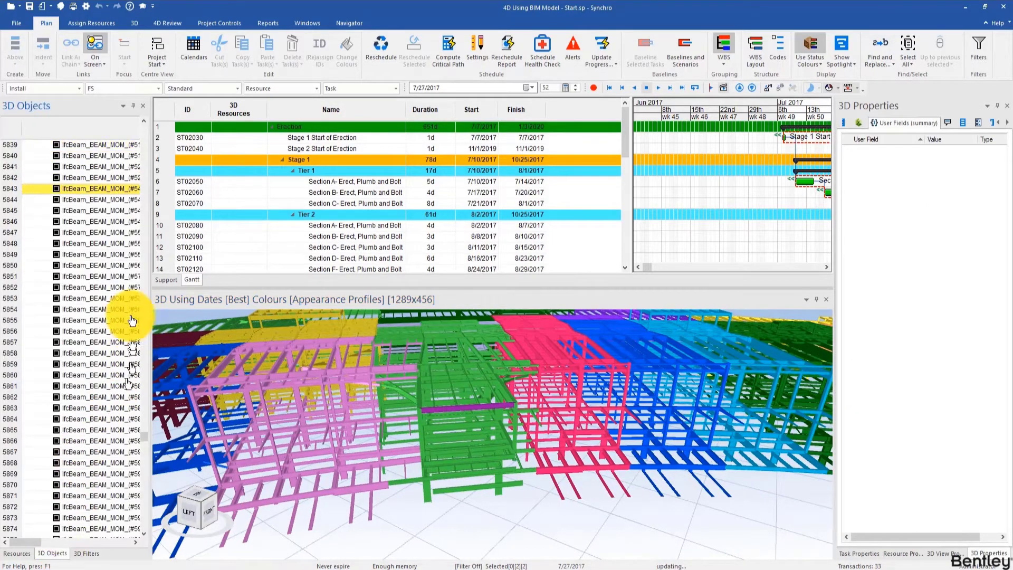
drag(147, 191, 144, 117)
drag(150, 170, 182, 190)
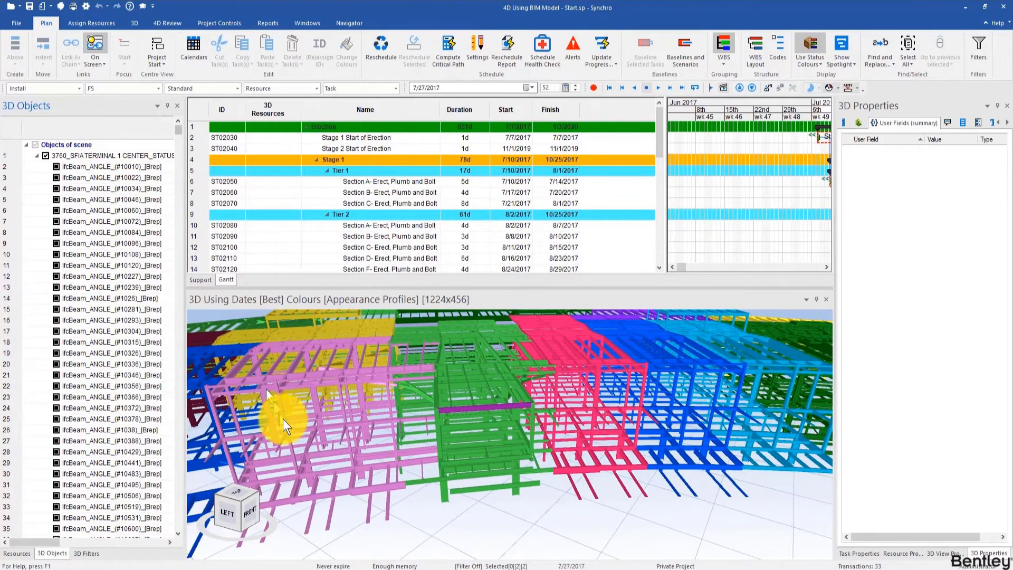
middle_drag(396, 456, 433, 463)
scroll(433, 463, up, 1)
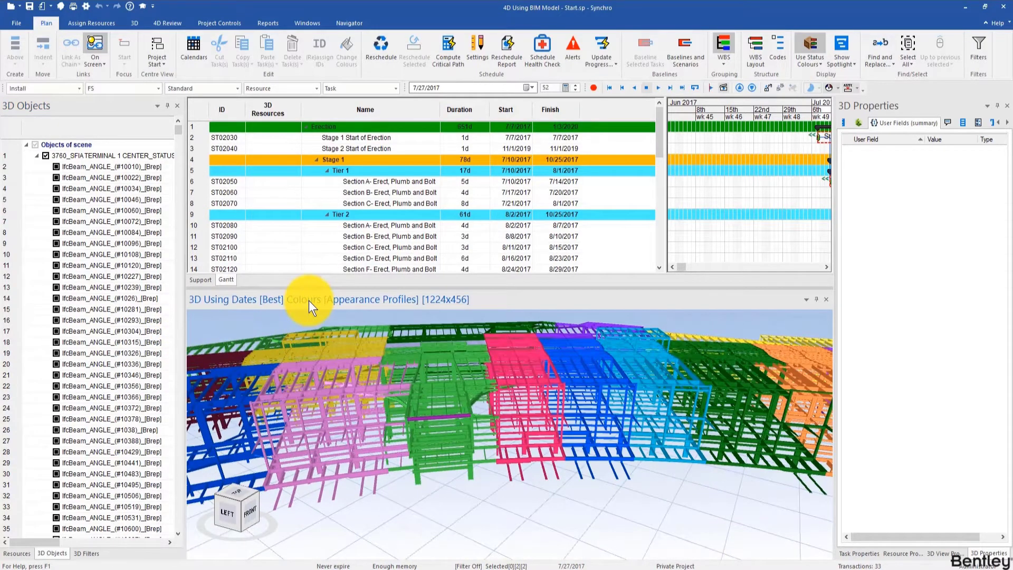
key(Escape)
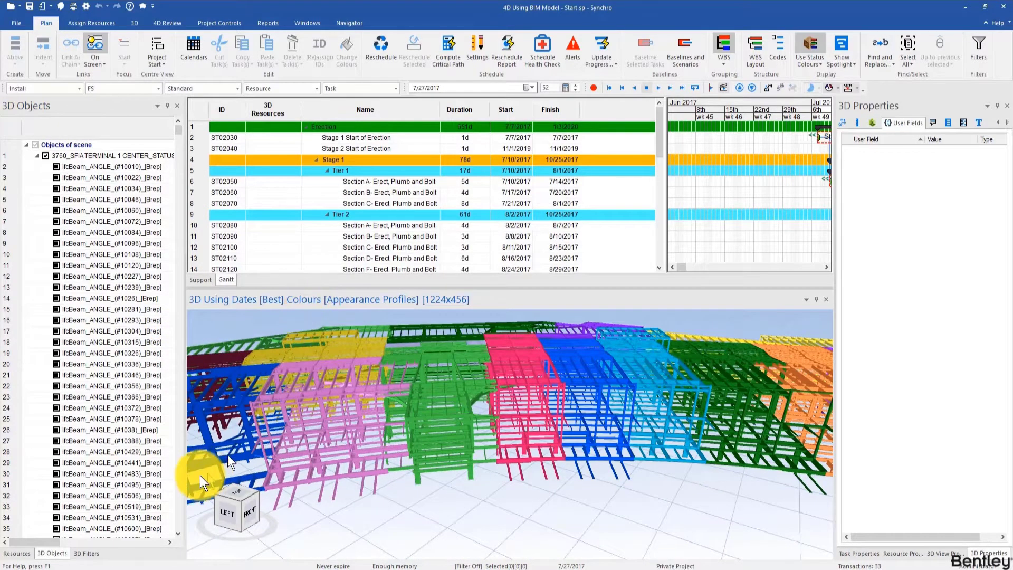
- Show the Resources list from its beginning, widening the pane and the Name column to reveal the material resource hierarchy
click(31, 554)
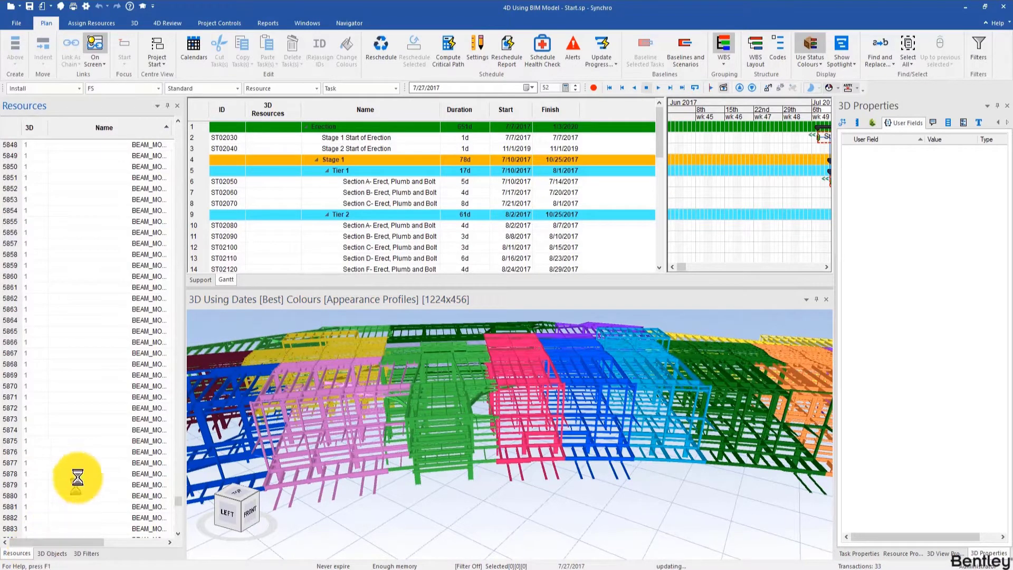
drag(175, 501, 190, 129)
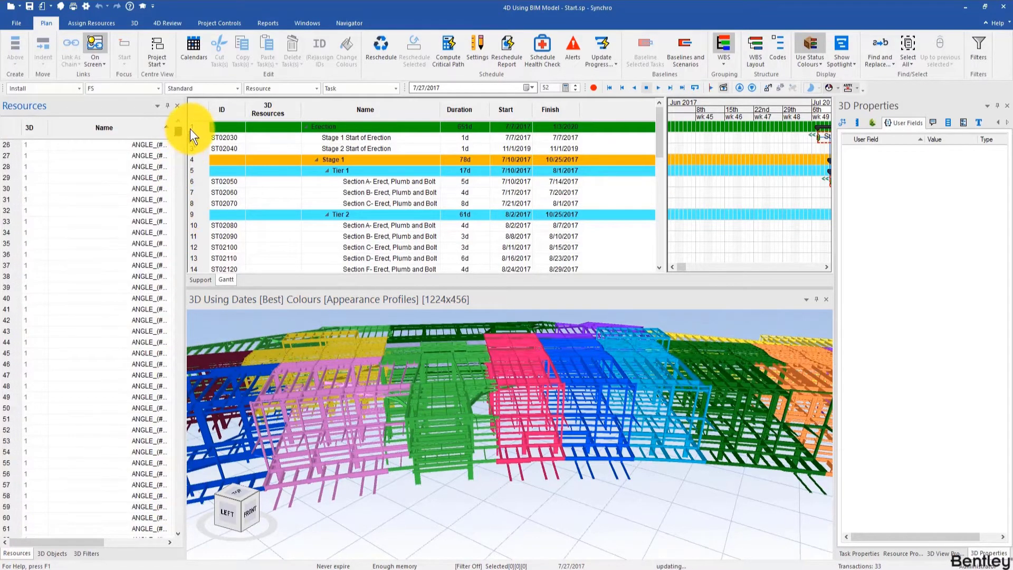
drag(186, 189, 284, 195)
drag(171, 127, 230, 142)
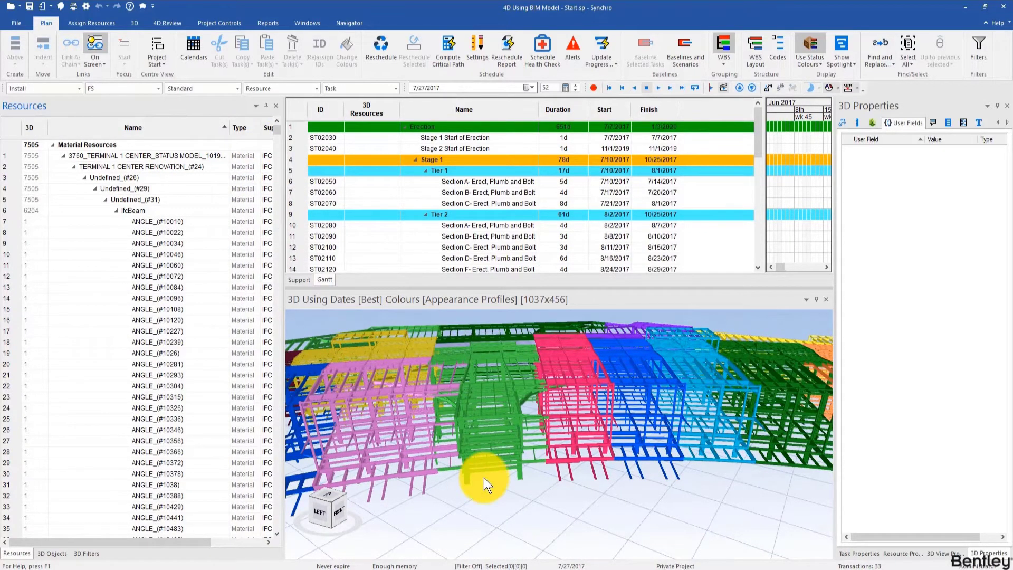
- Select the front corner column of the green section and display its resource user fields
scroll(470, 480, up, 3)
click(467, 477)
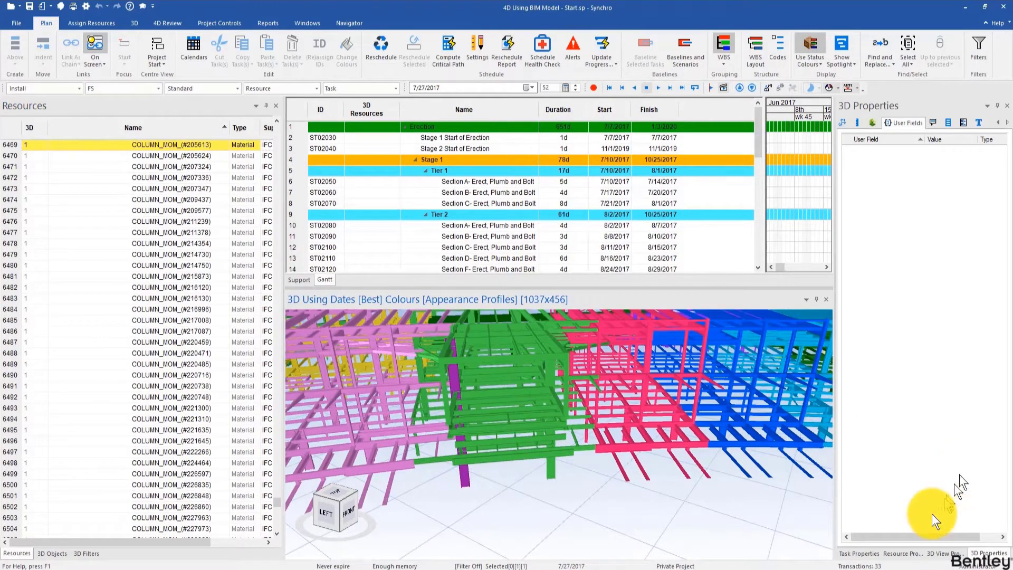
click(903, 554)
click(879, 122)
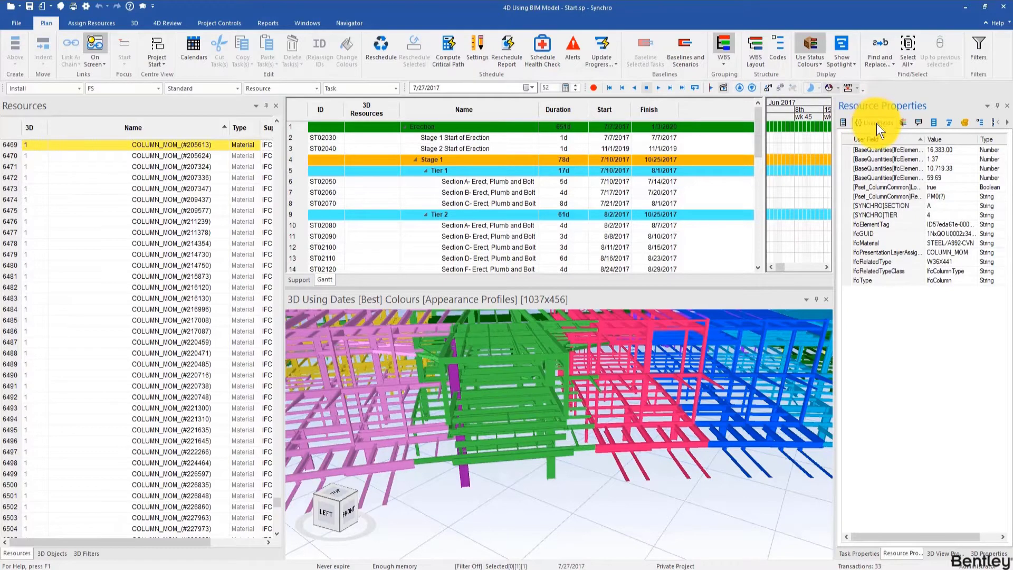
- Check the column's 3D user fields, reselect it in the model and display its resource user fields in a widened pane
click(989, 554)
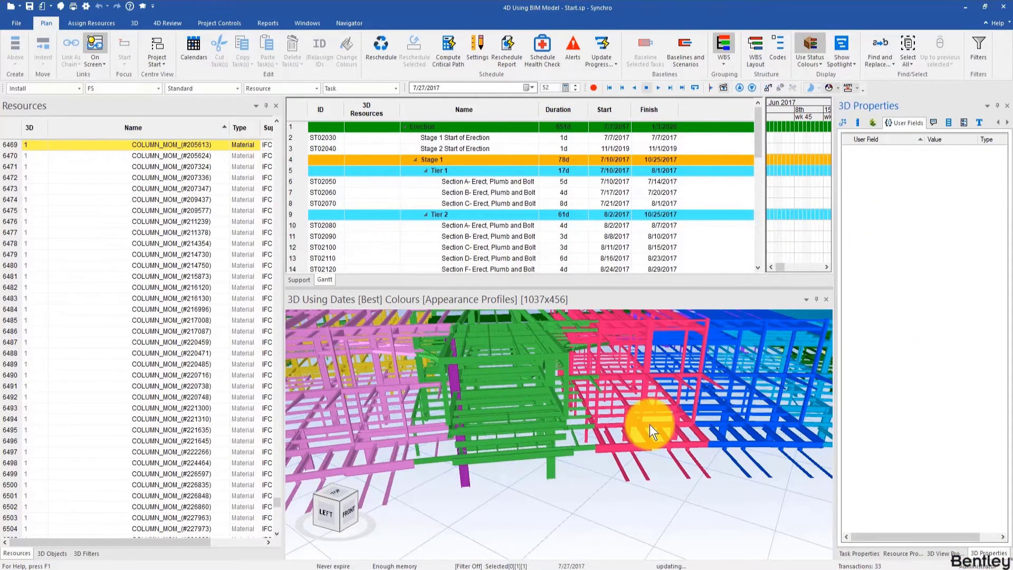
drag(650, 424, 631, 449)
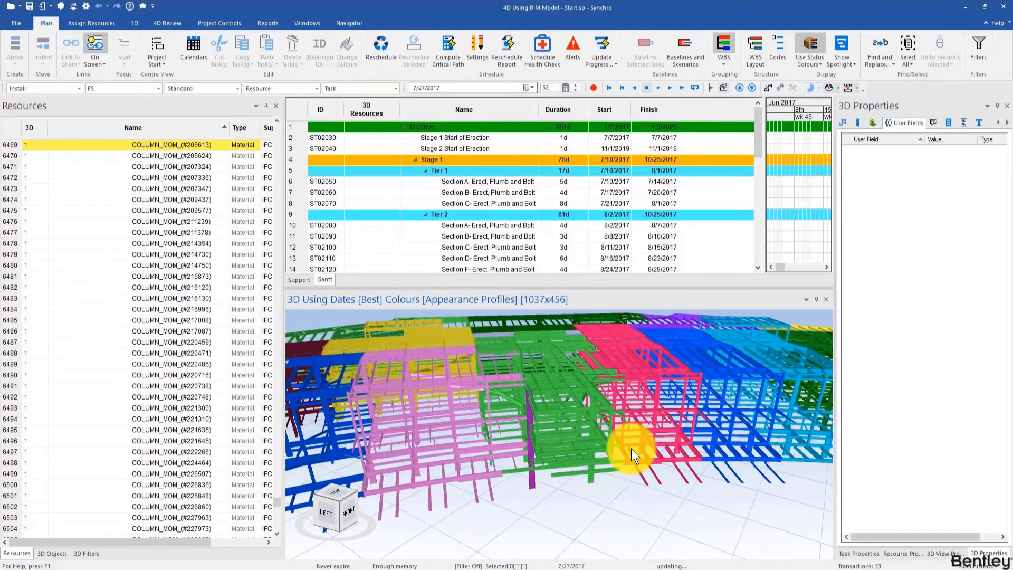
scroll(571, 460, up, 5)
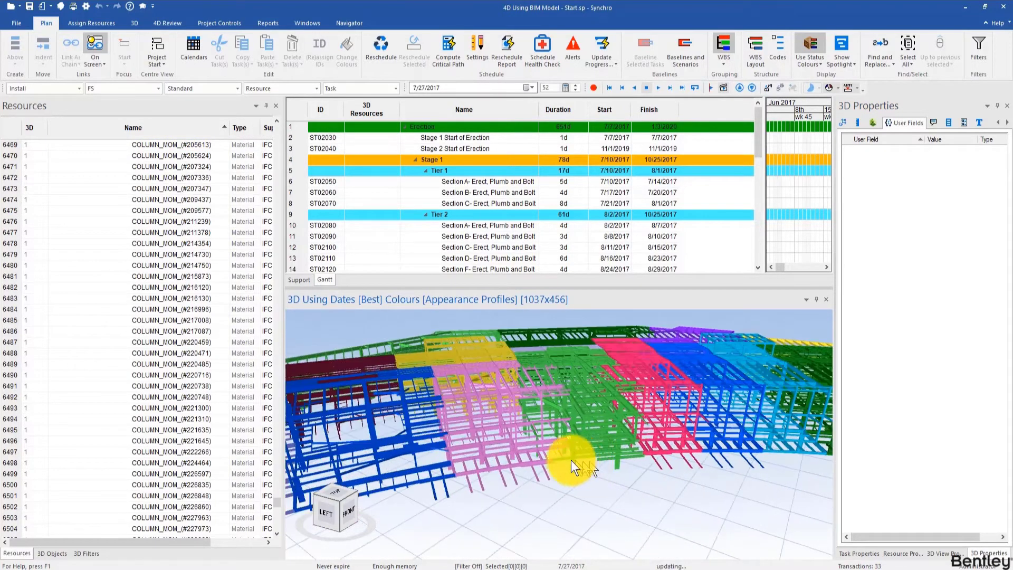
click(572, 466)
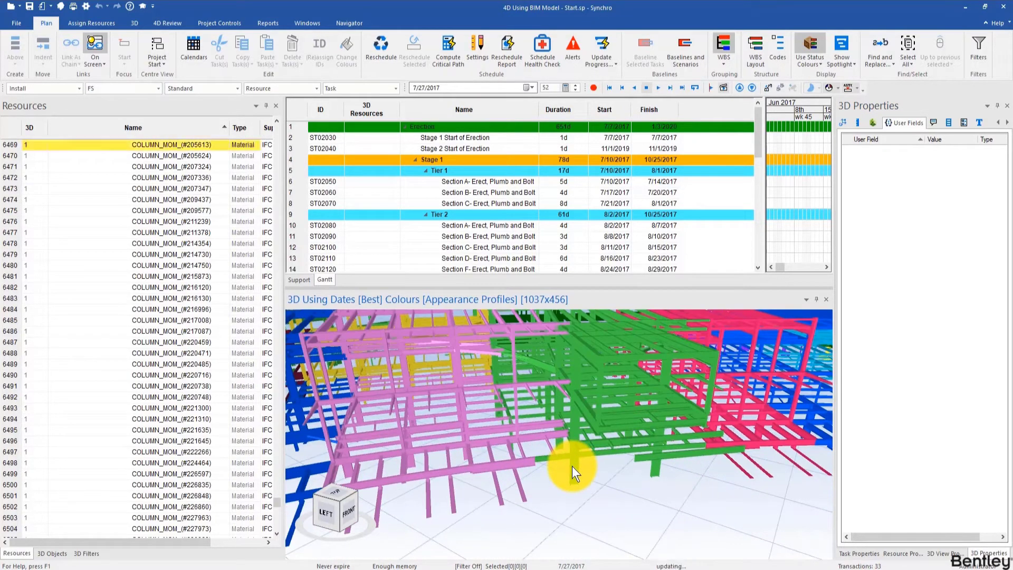
click(902, 553)
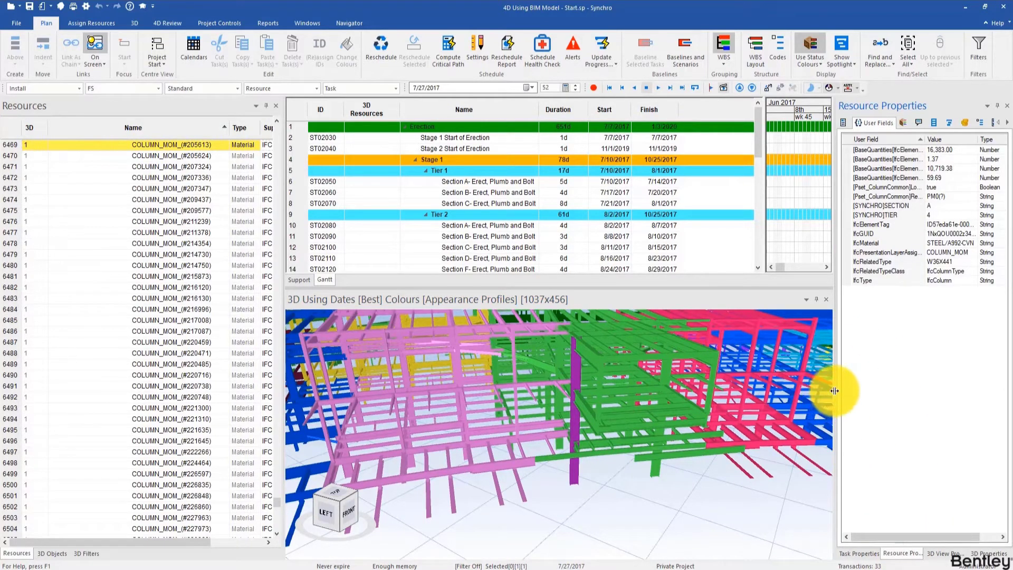
drag(834, 390, 787, 394)
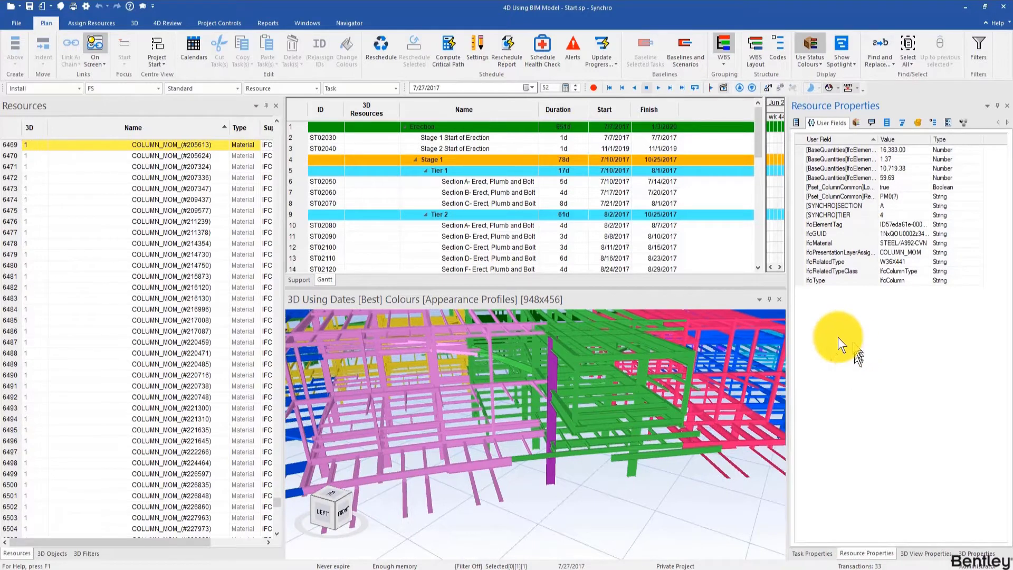
scroll(571, 395, up, 4)
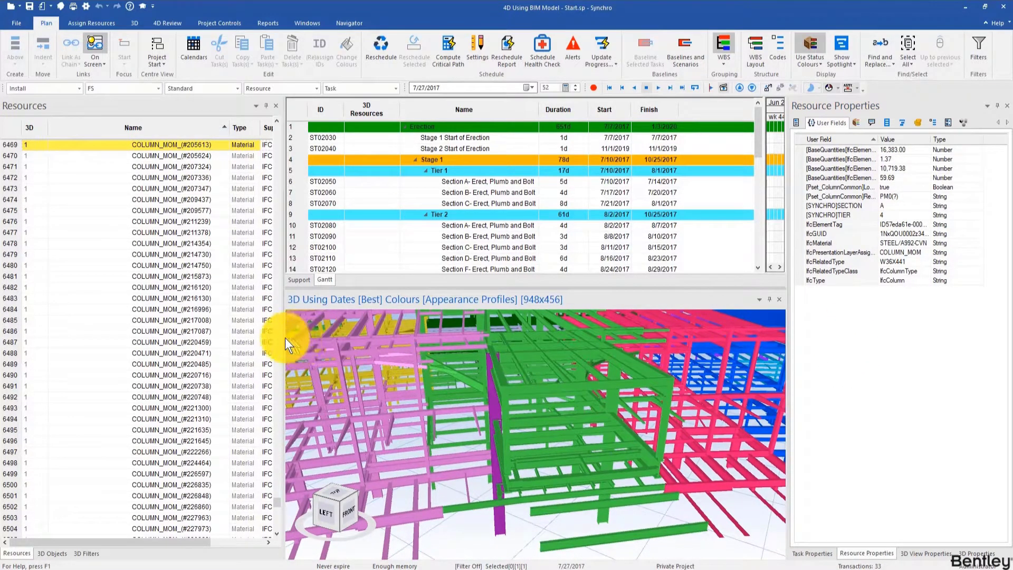
- Narrow the Resources pane, inspect the green section's steel around the selected column up close, and clear the column selection
drag(285, 338, 229, 336)
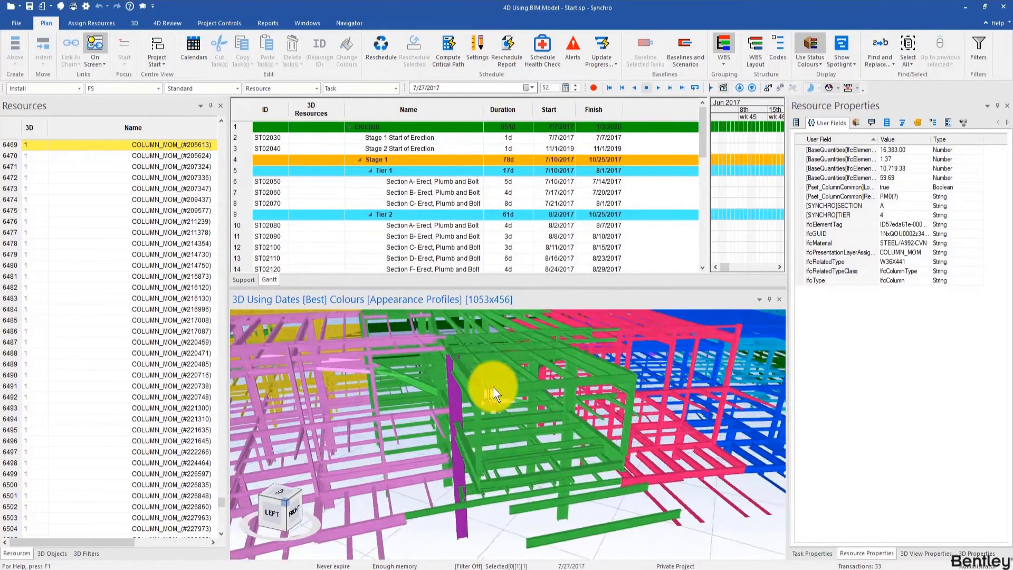
mouse_move(493, 386)
mouse_down()
mouse_move(504, 385)
mouse_move(493, 391)
mouse_up()
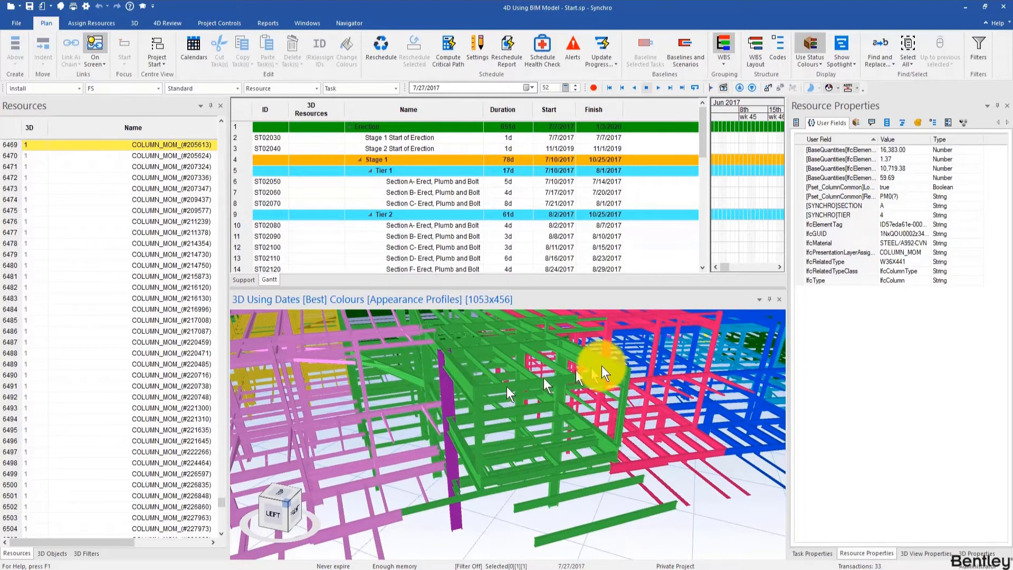
scroll(464, 394, up, 2)
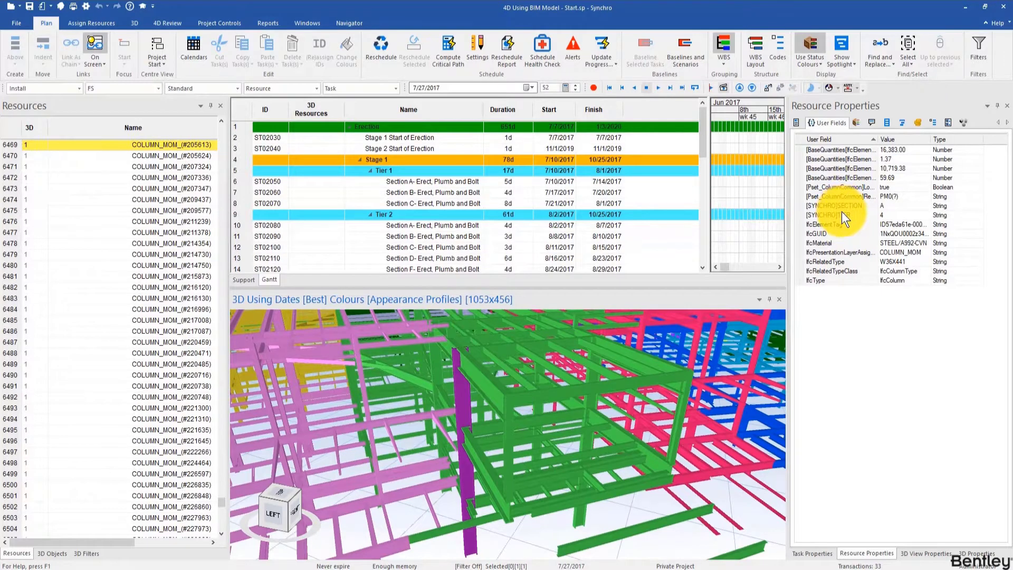
scroll(417, 384, up, 2)
click(417, 386)
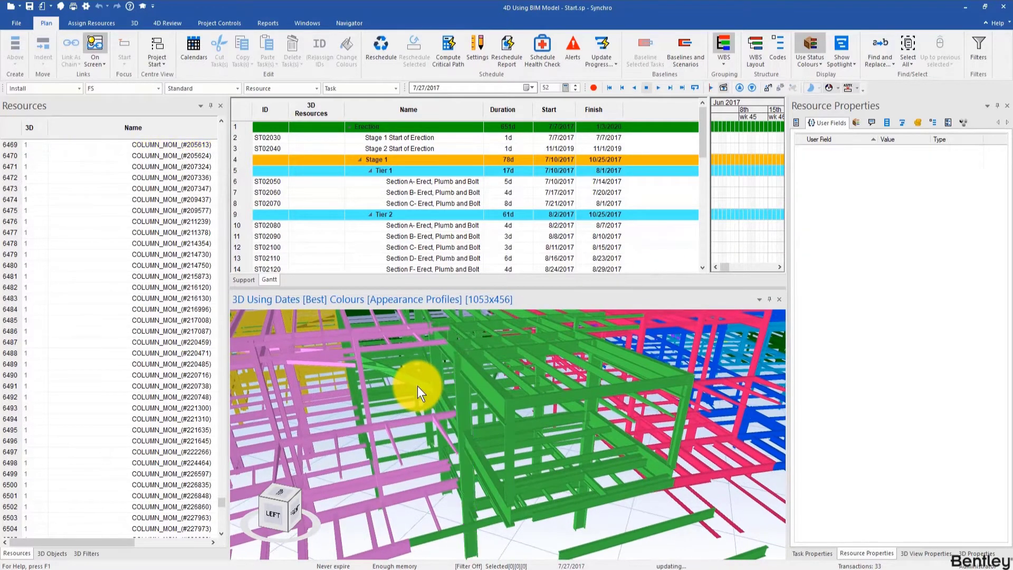
- Add a new 3D filter named Tier to the list of 3D filters
click(95, 553)
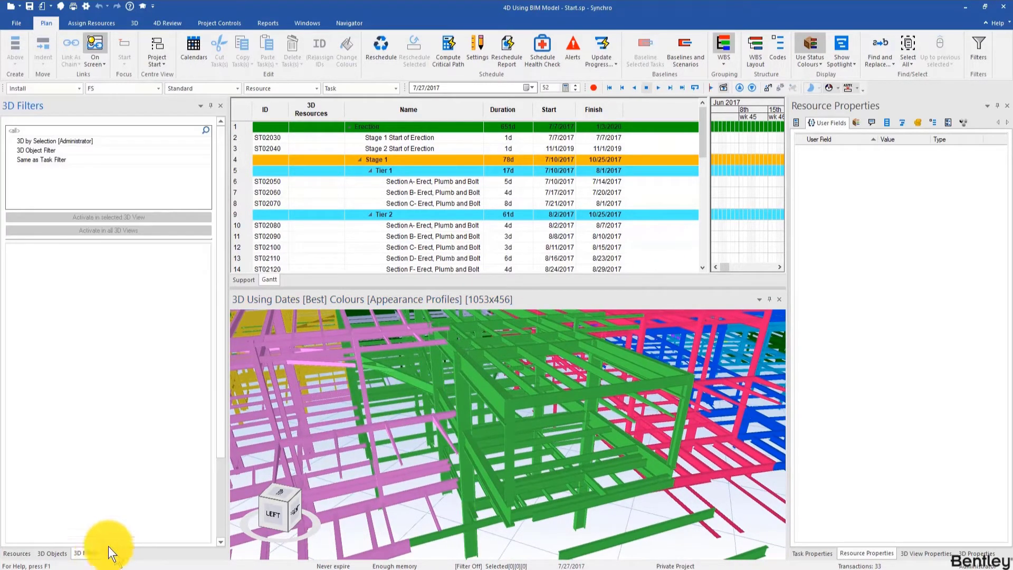
right_click(66, 172)
click(84, 179)
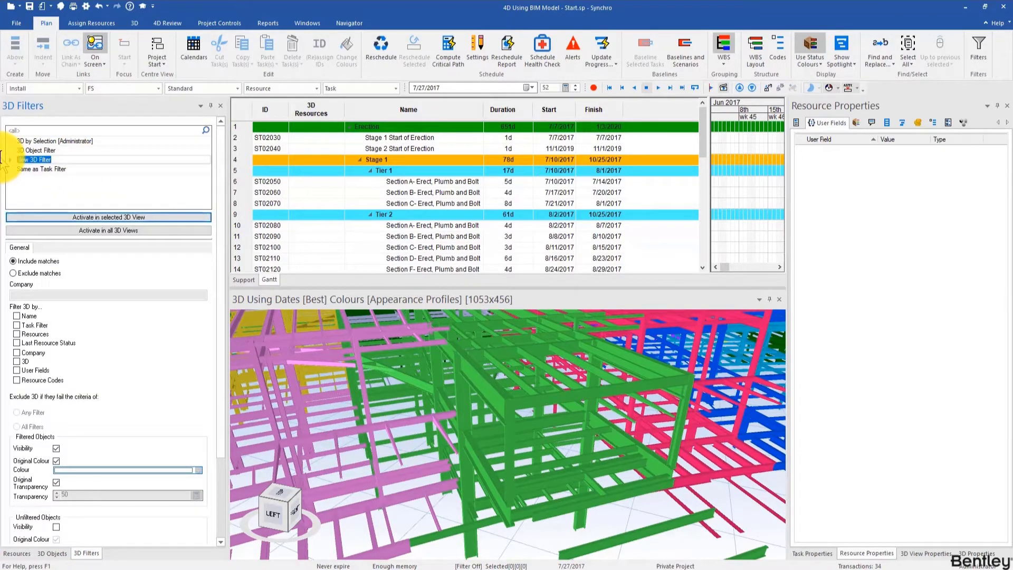
text(Test)
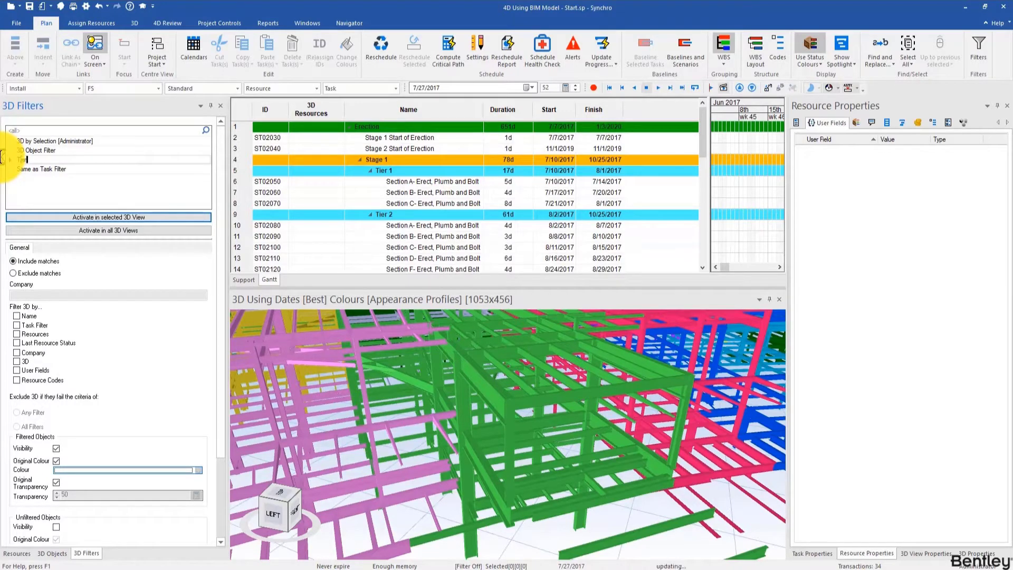
key(Return)
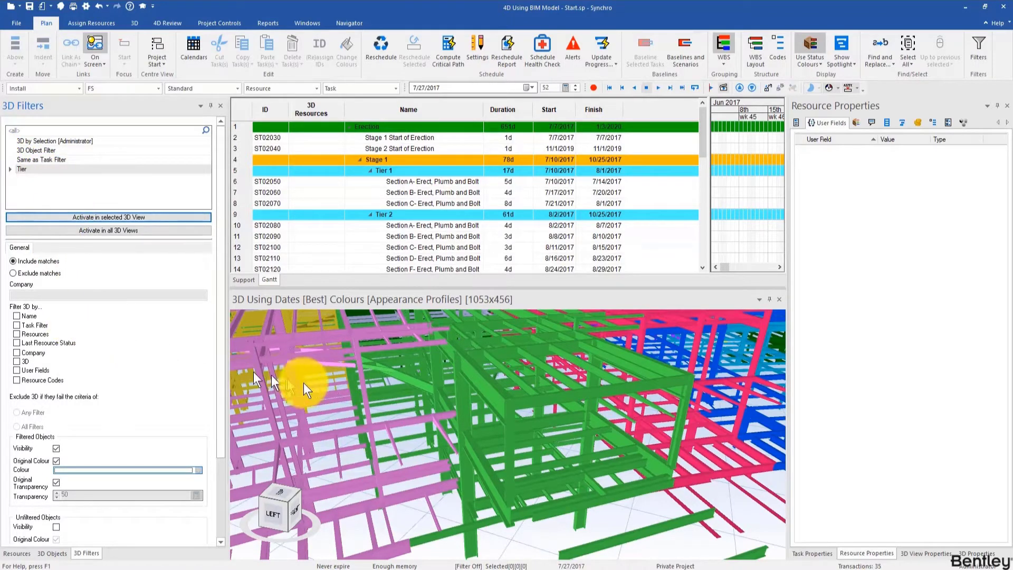
- Set the Tier filter to filter 3D objects by user fields and display its user field criteria
scroll(321, 397, down, 5)
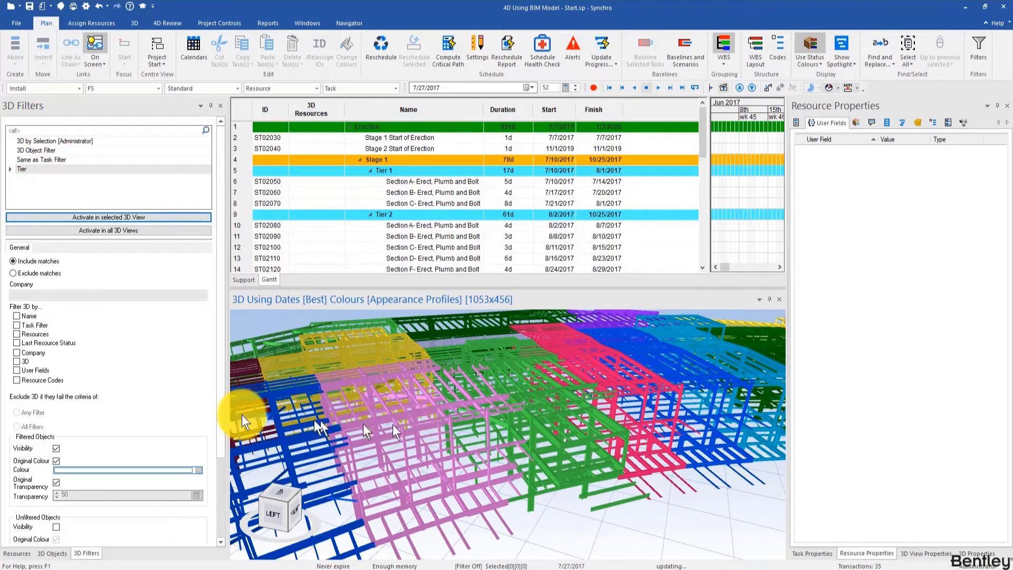
click(17, 370)
scroll(126, 398, down, 3)
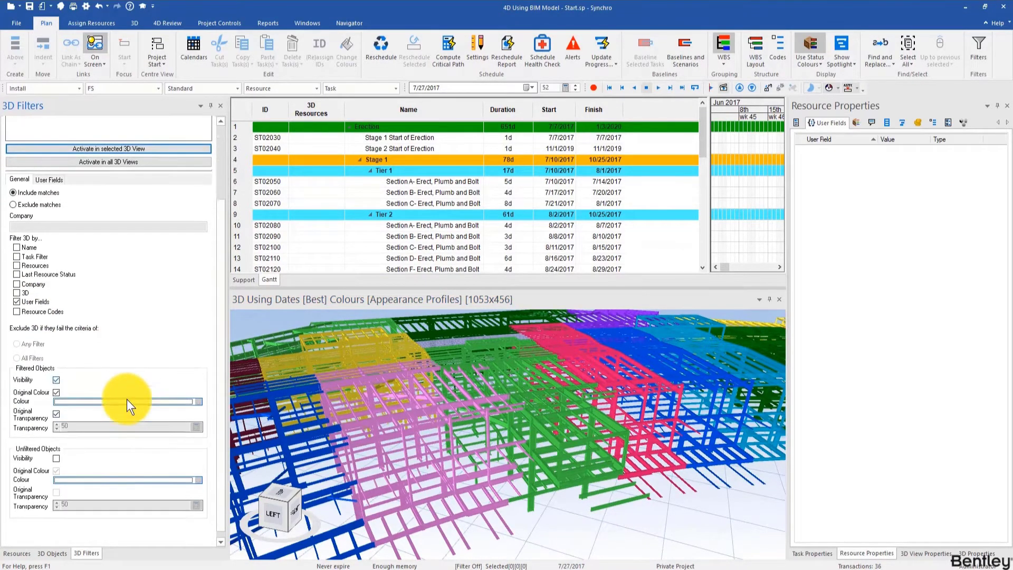
scroll(83, 331, up, 3)
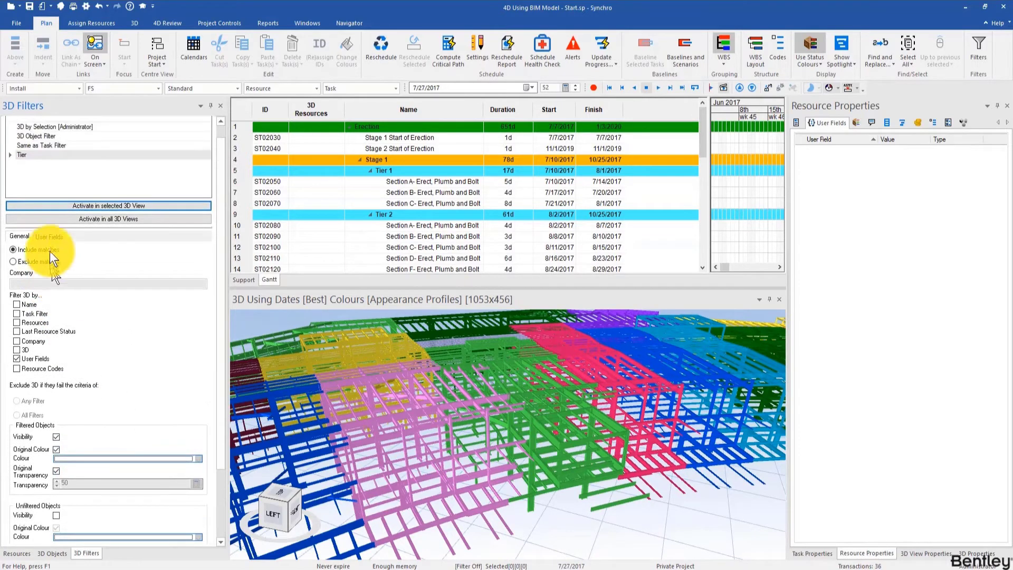
click(49, 238)
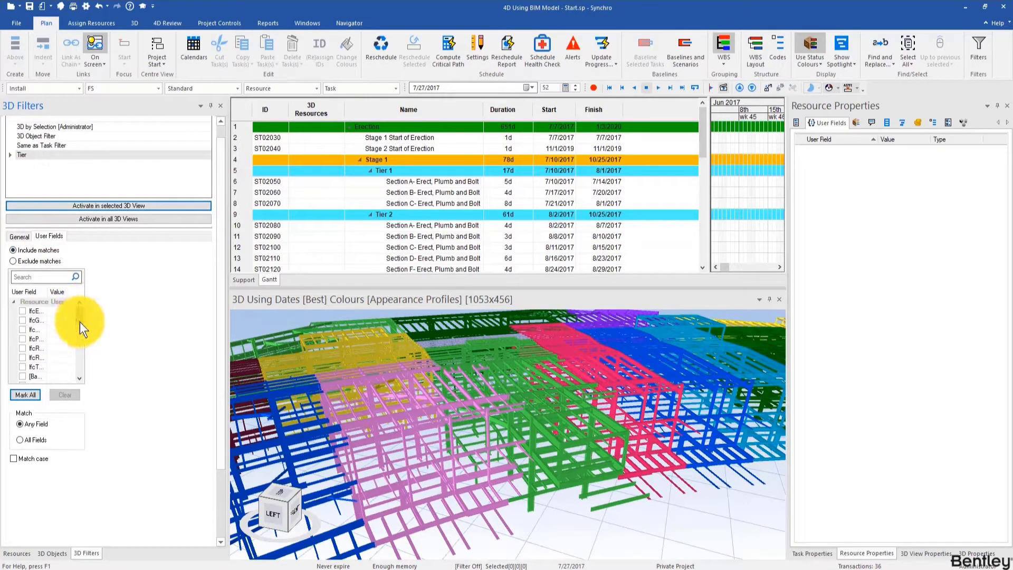
- Search the filter's user fields for tier, widen the pane, and include [SYNCHRO]TIER with value 1
drag(48, 292, 75, 292)
click(46, 277)
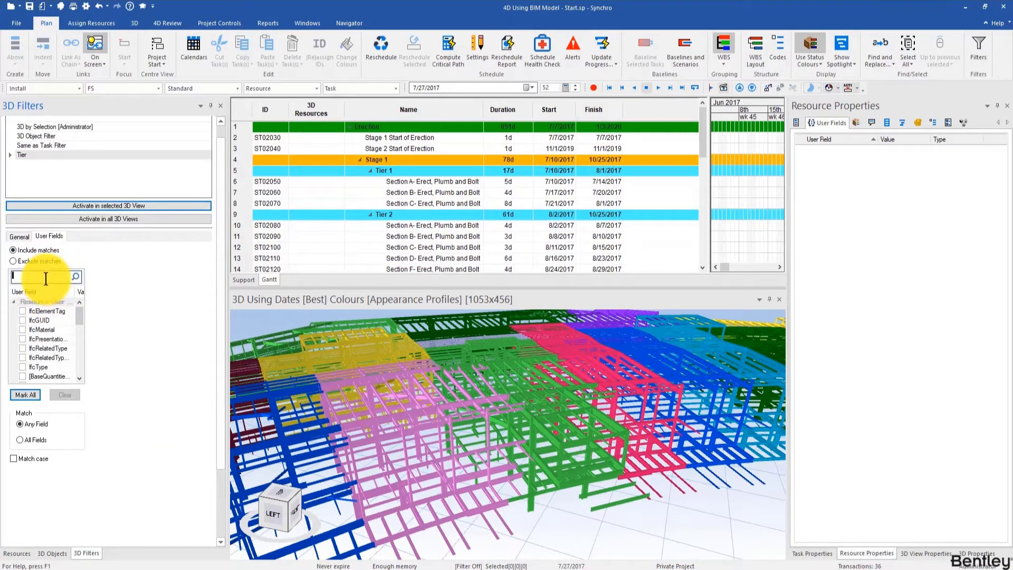
text(l)
text(ier)
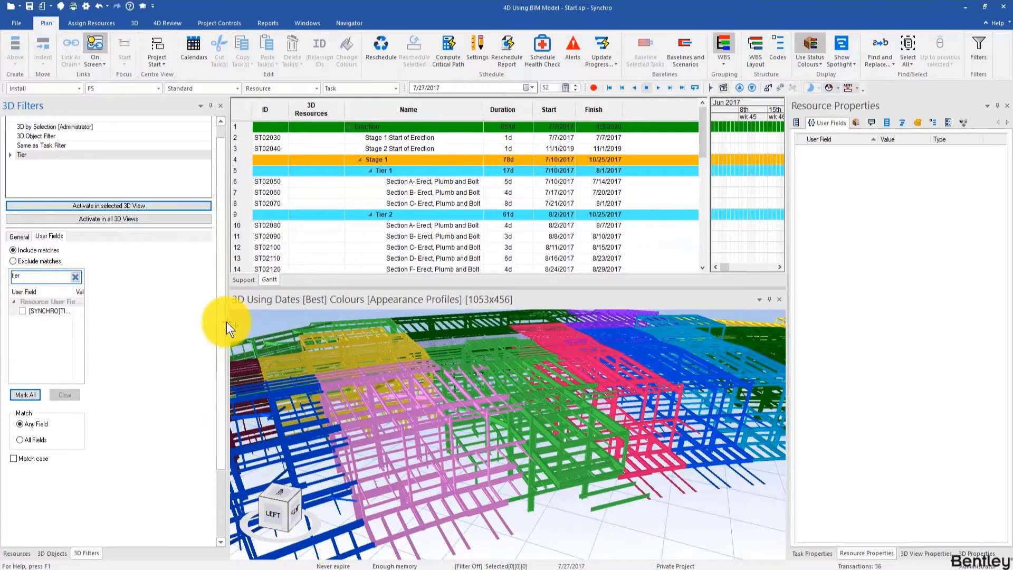
mouse_move(227, 322)
mouse_down()
mouse_move(83, 323)
mouse_move(233, 323)
mouse_up()
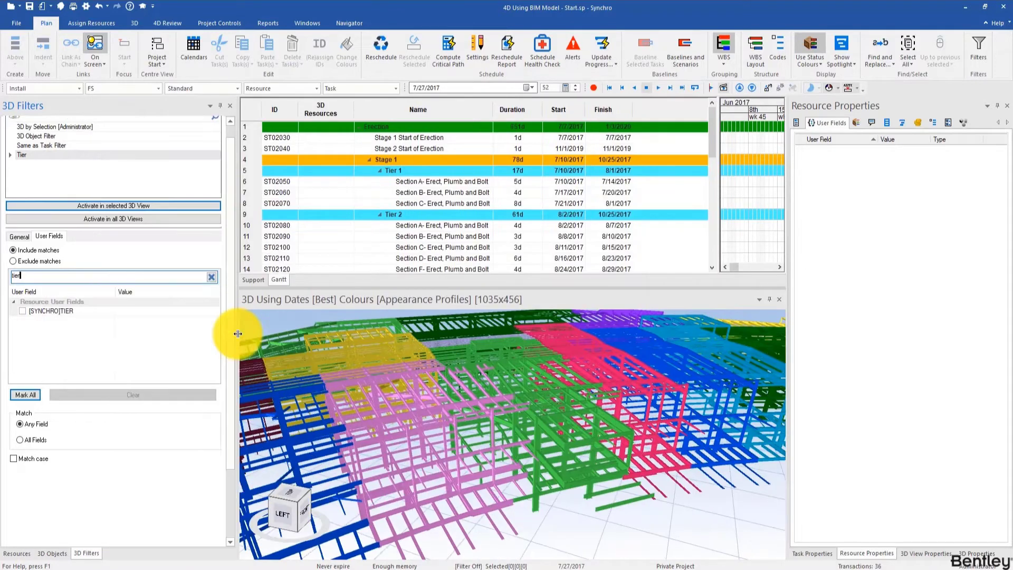
click(22, 311)
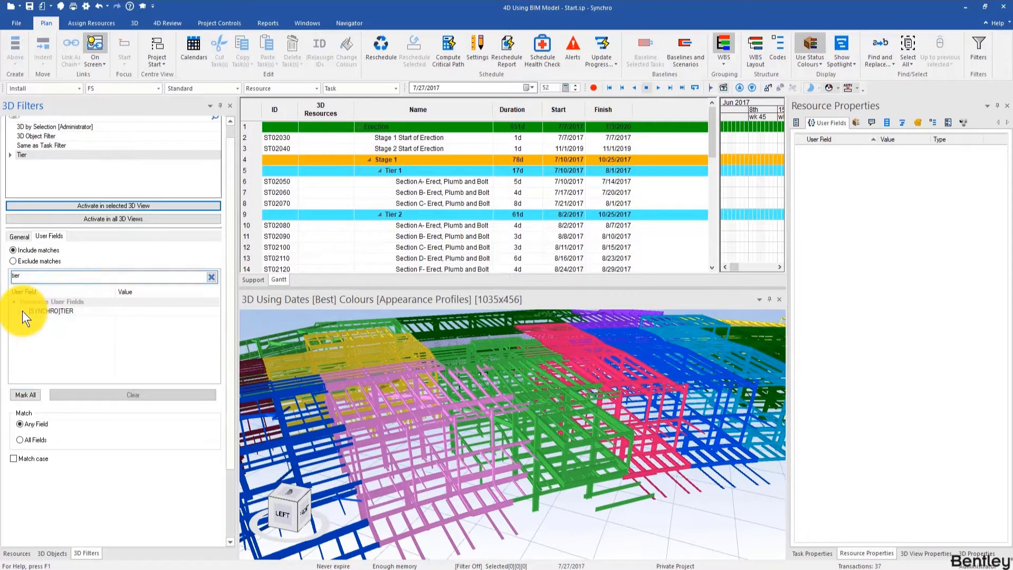
click(127, 314)
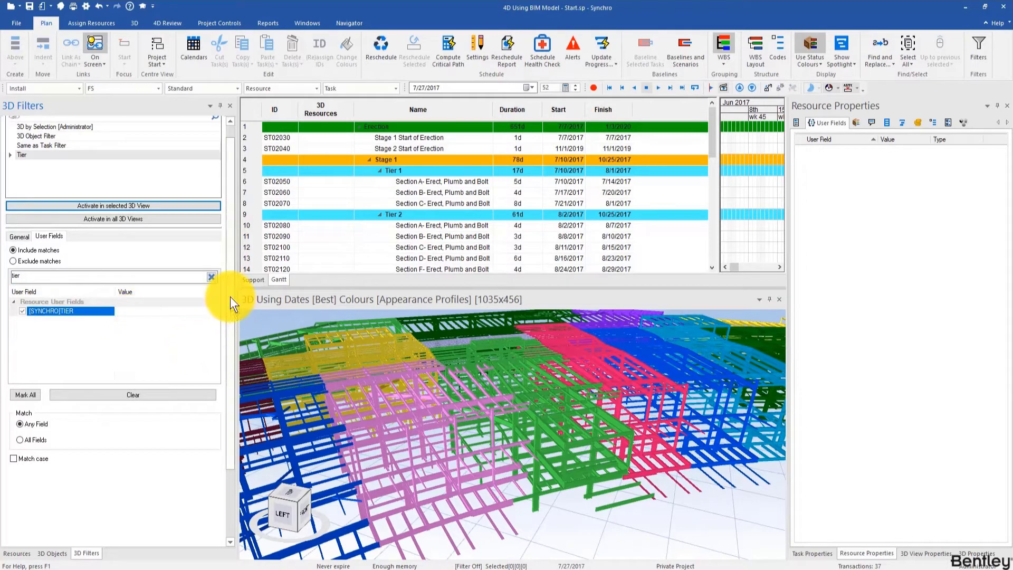
drag(230, 297, 229, 256)
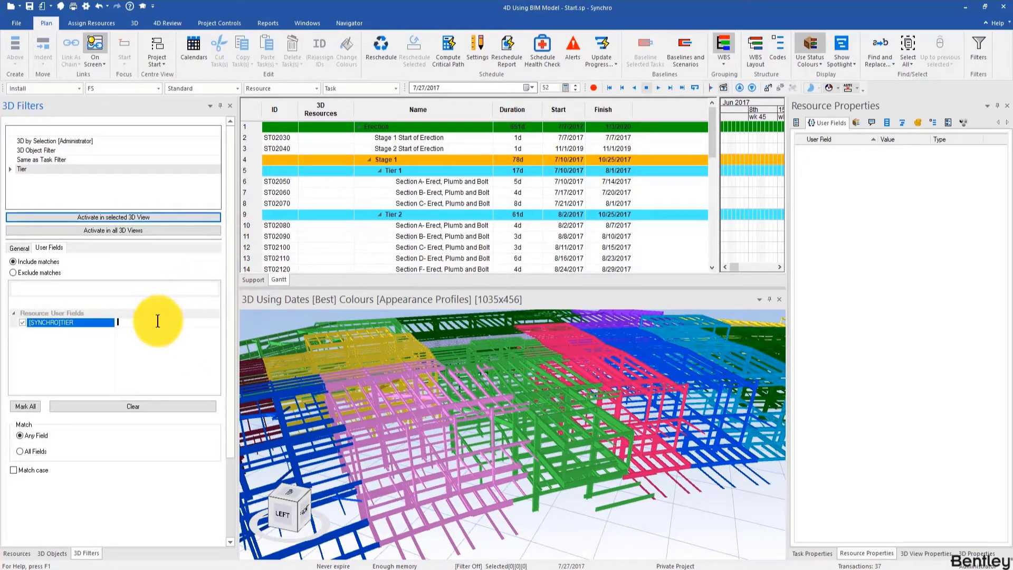
- Activate the Tier filter in the selected 3D view and examine the filtered steel from a higher angle
click(62, 169)
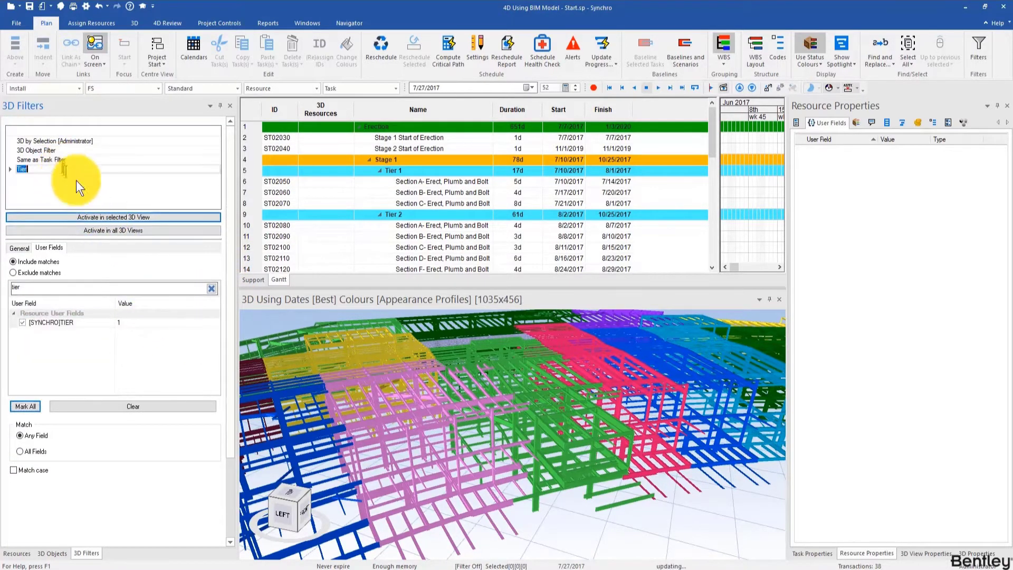
click(112, 201)
click(112, 169)
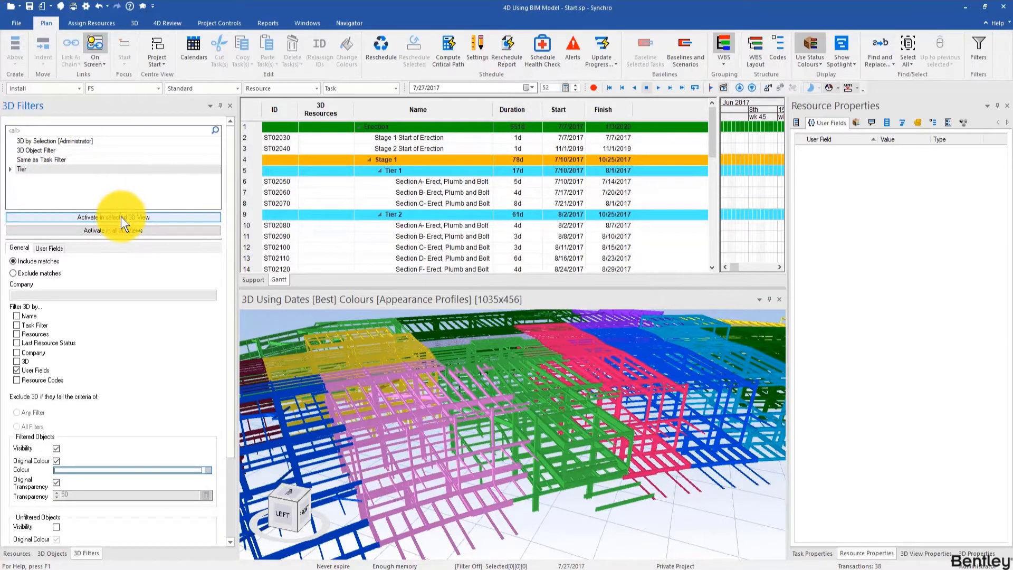
click(121, 217)
scroll(447, 422, down, 5)
middle_drag(448, 406, 588, 401)
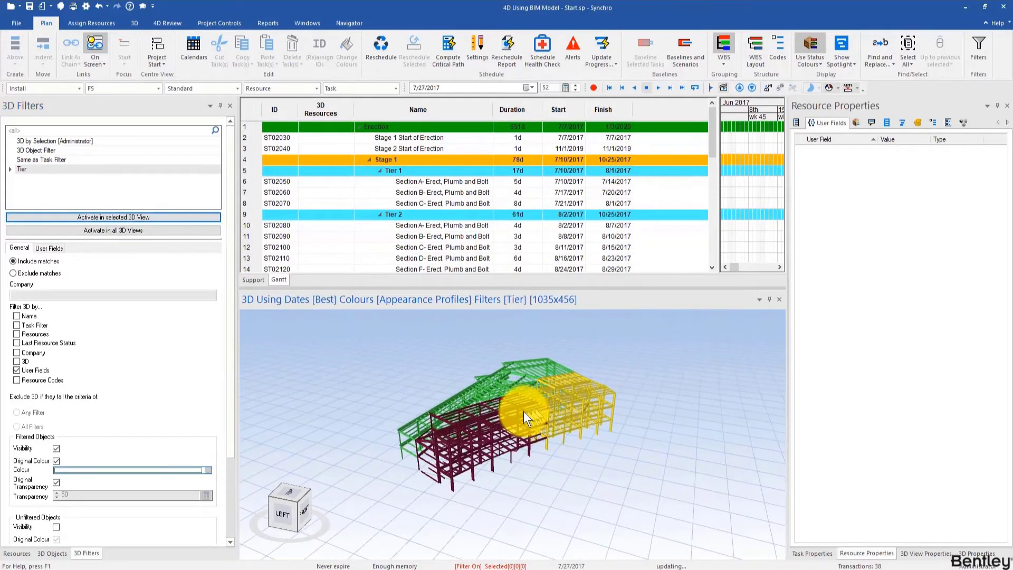
drag(523, 410, 523, 433)
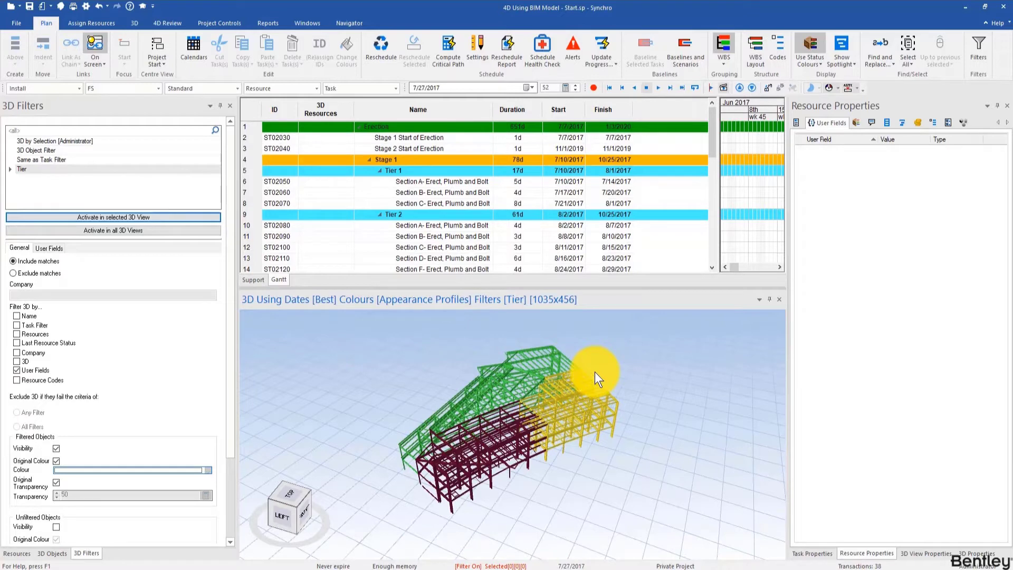
- Show all 3D objects in the view again and bring the whole curved building into view
right_click(449, 378)
mouse_move(546, 77)
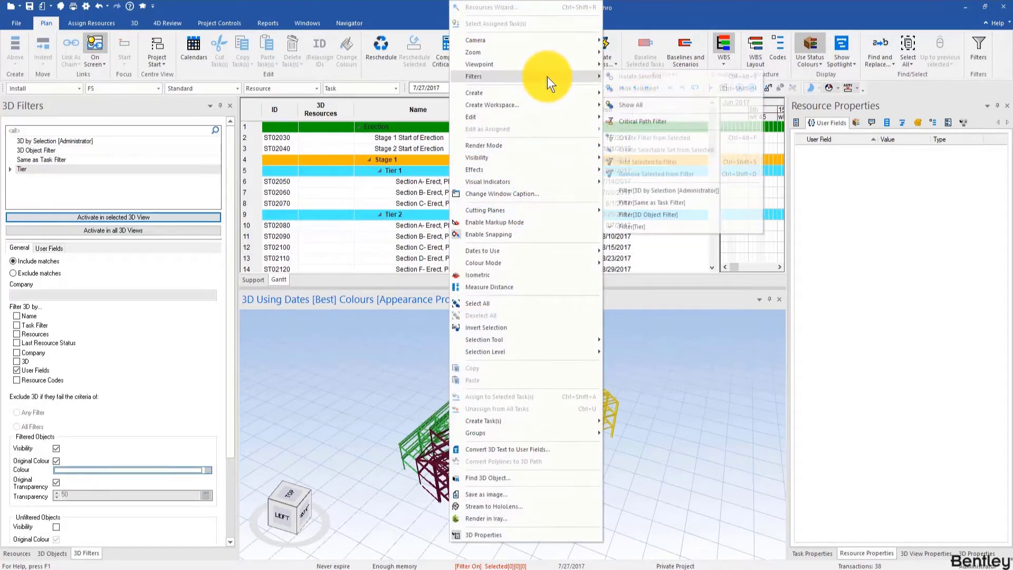
click(660, 110)
scroll(480, 405, down, 3)
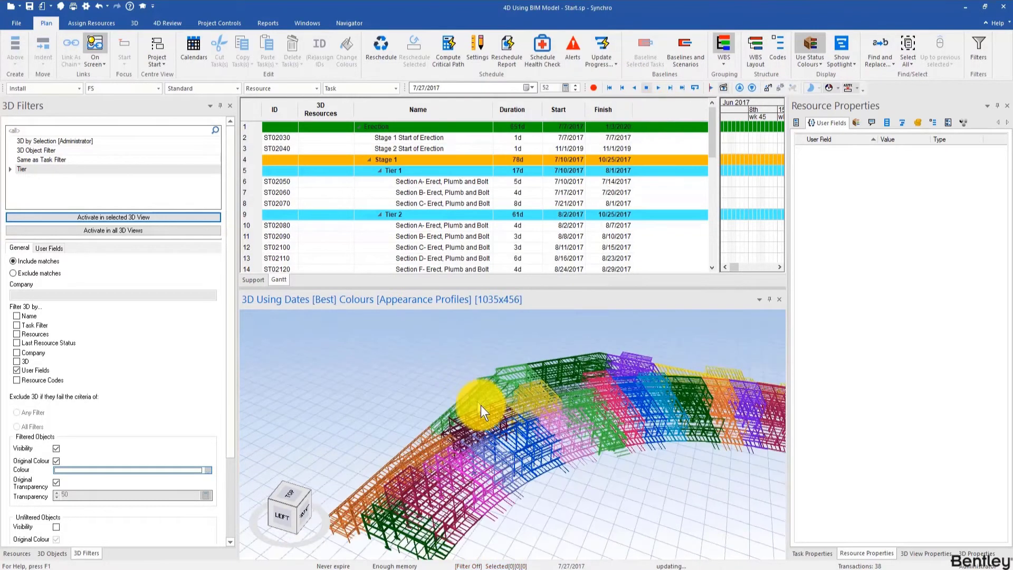
middle_drag(480, 405, 430, 415)
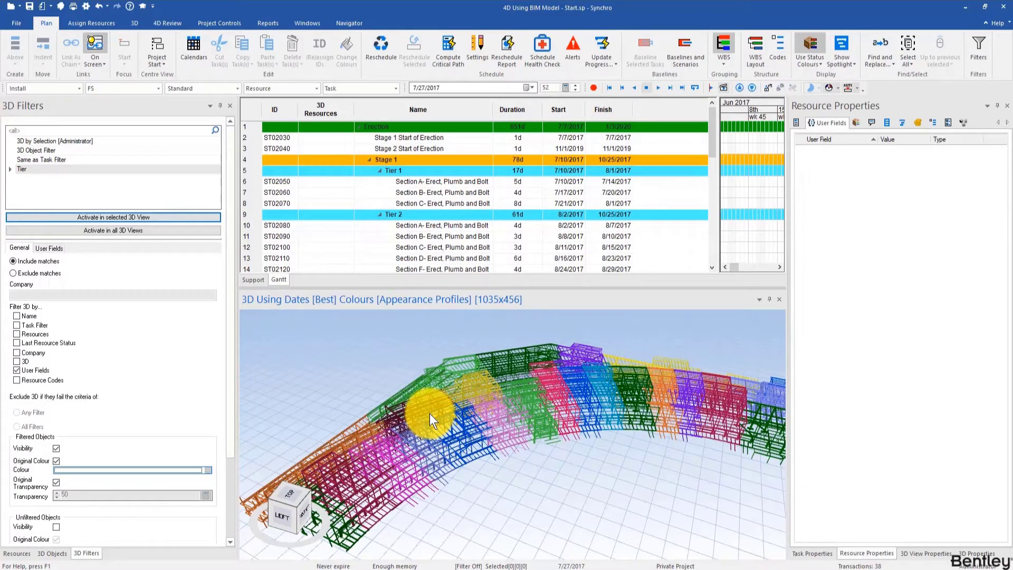
- Add another 3D filter named Section
click(102, 183)
click(105, 172)
right_click(106, 172)
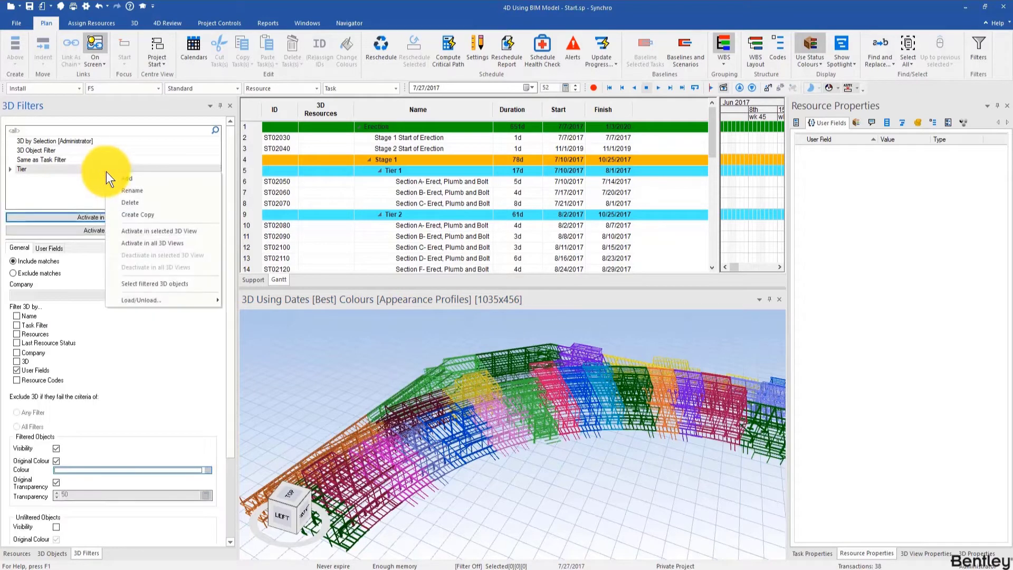
click(125, 179)
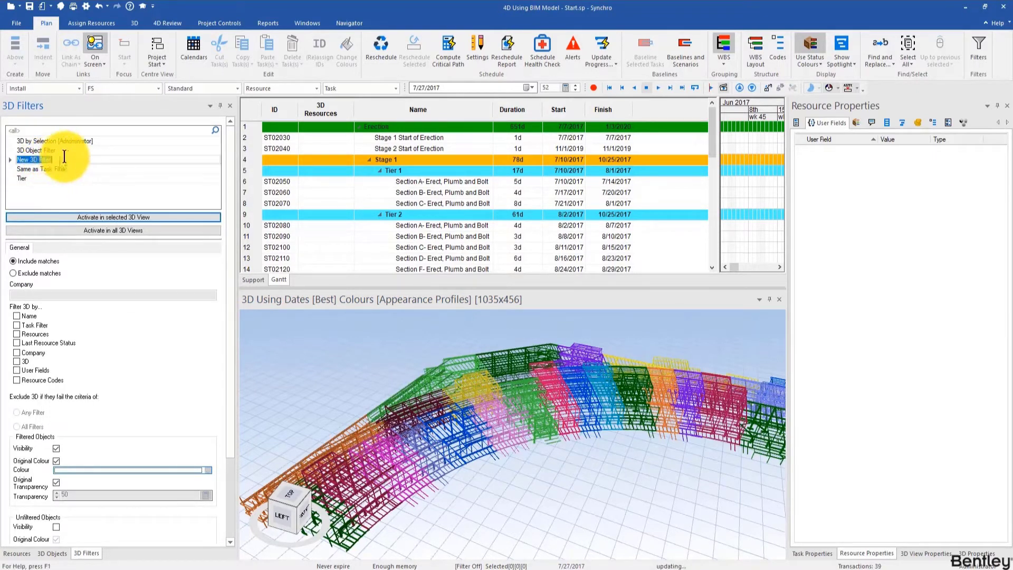
text(Section)
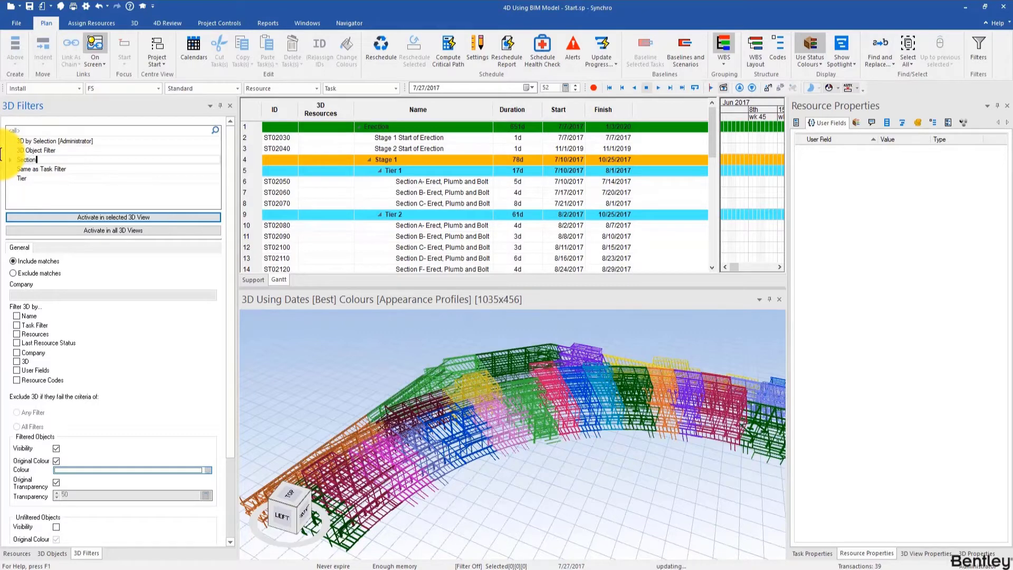
key(Return)
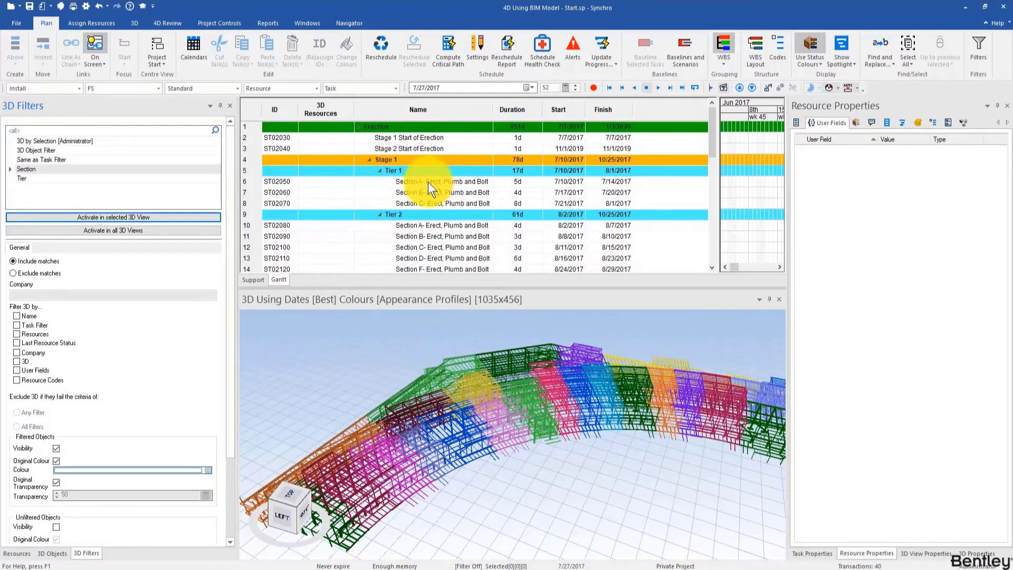
- Make the Section filter use user fields, widen the filters pane, and search its user fields for section
click(17, 369)
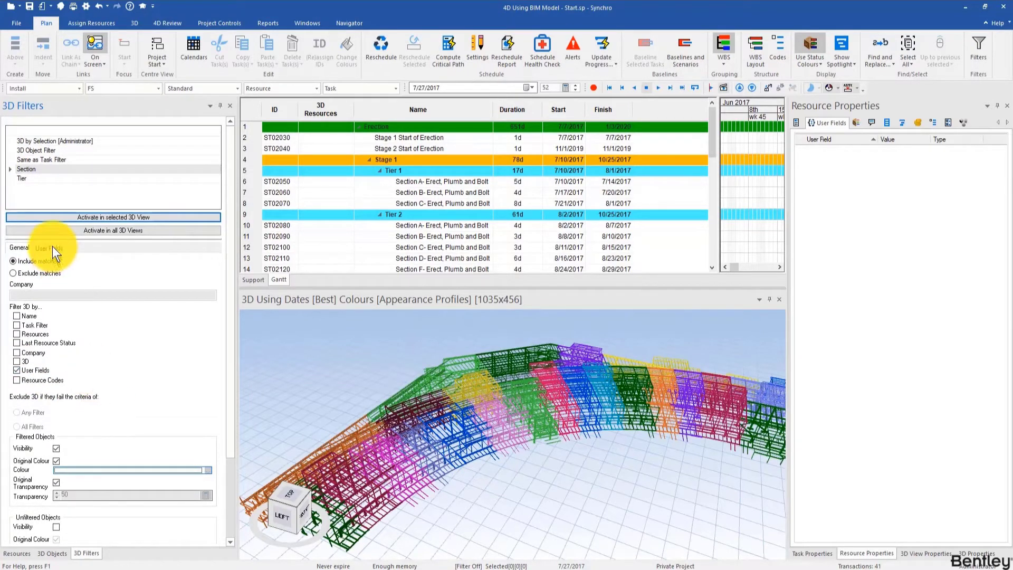
click(52, 246)
mouse_move(237, 352)
mouse_down()
mouse_move(102, 351)
mouse_move(252, 356)
mouse_up()
click(37, 290)
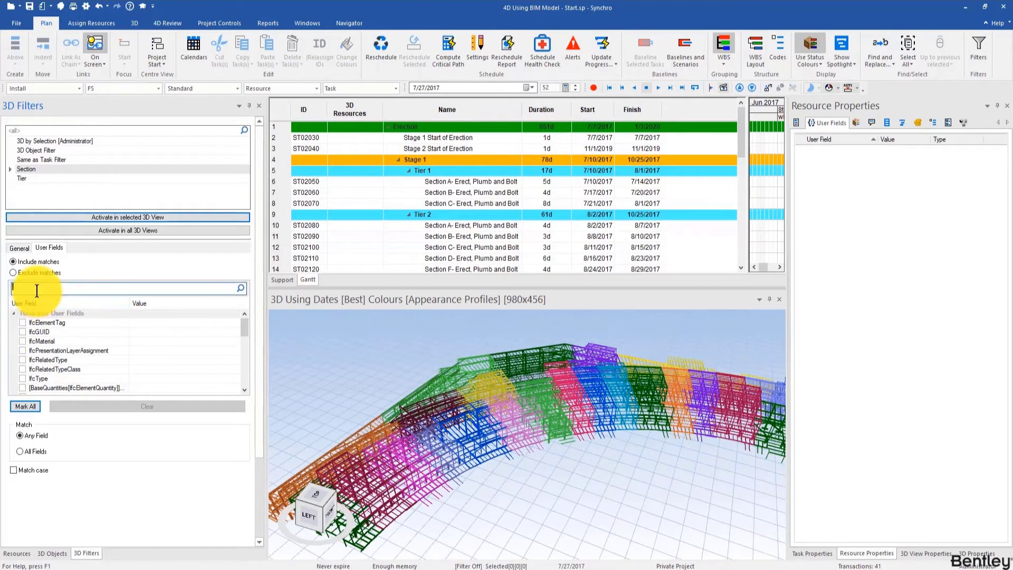
text(section)
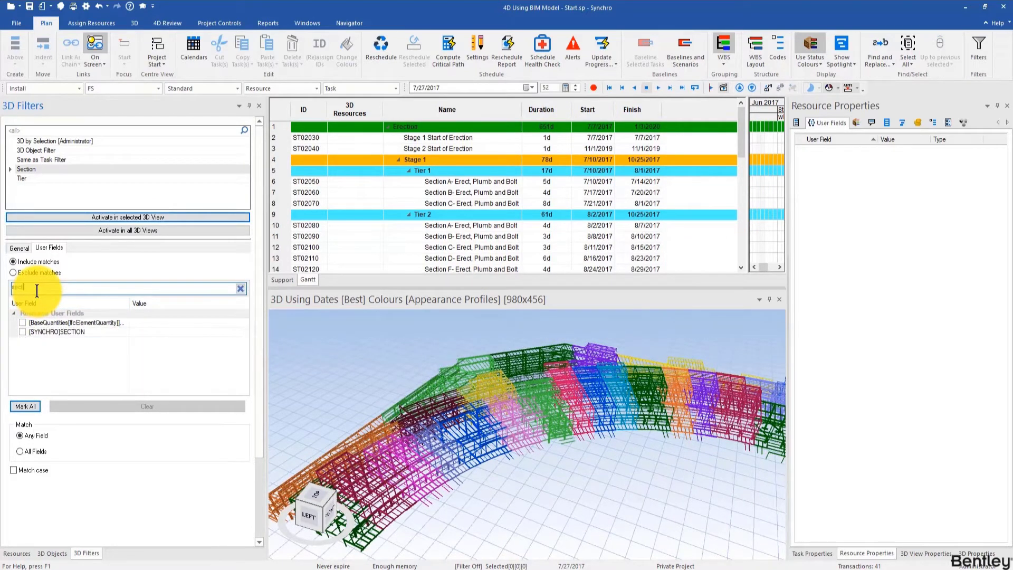
- Include [SYNCHRO]SECTION with value A in the Section filter and activate it in the selected 3D view
click(22, 332)
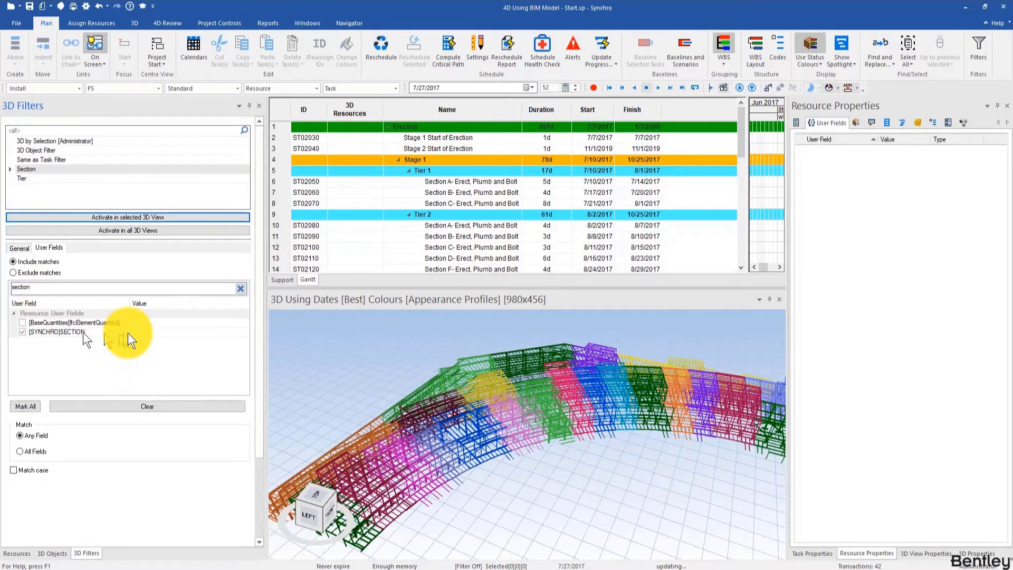
click(132, 332)
text(A)
key(Tab)
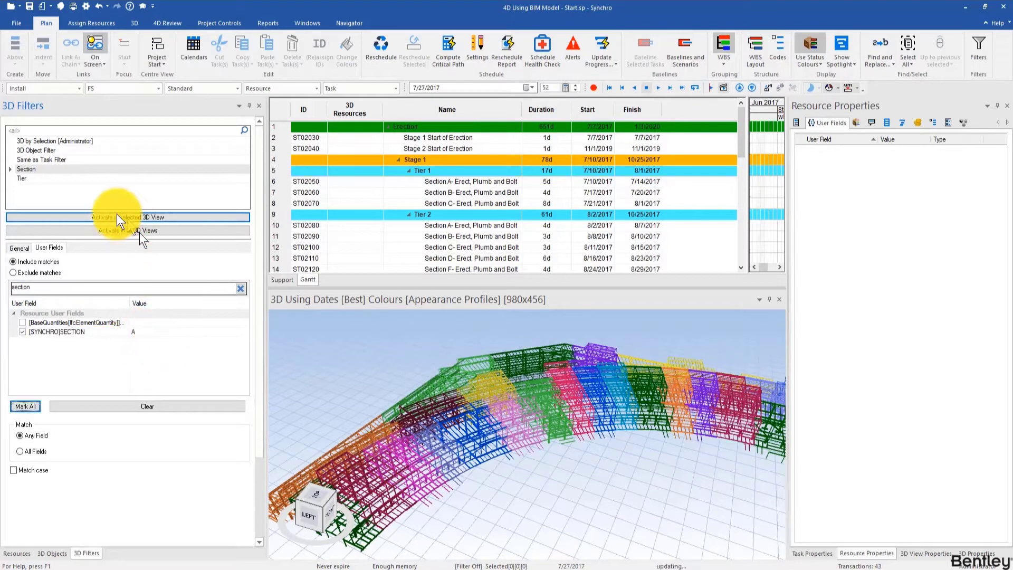
click(116, 216)
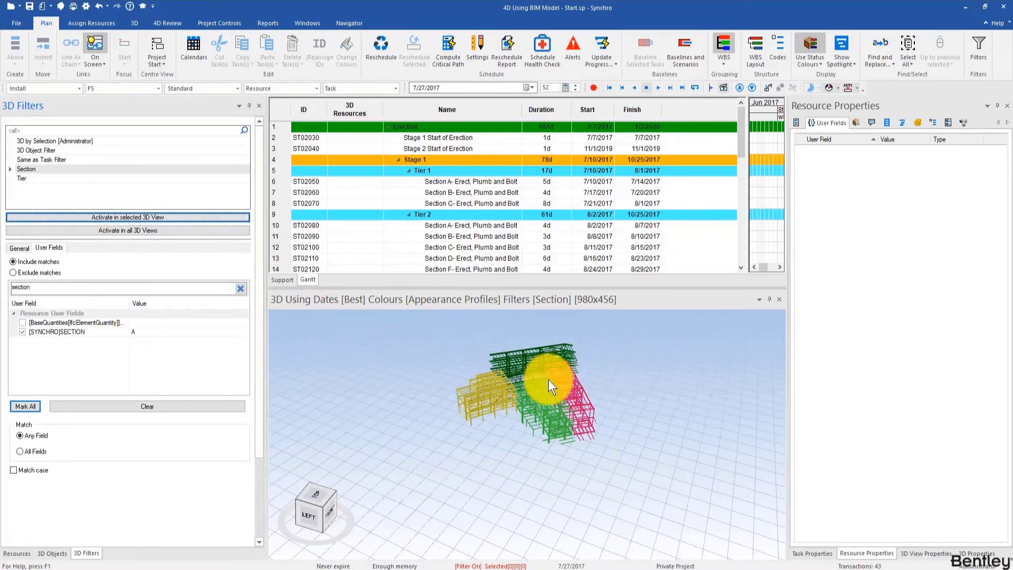
- Activate the Tier filter in the selected 3D view in addition to the active Section filter
scroll(537, 417, up, 3)
drag(525, 417, 577, 473)
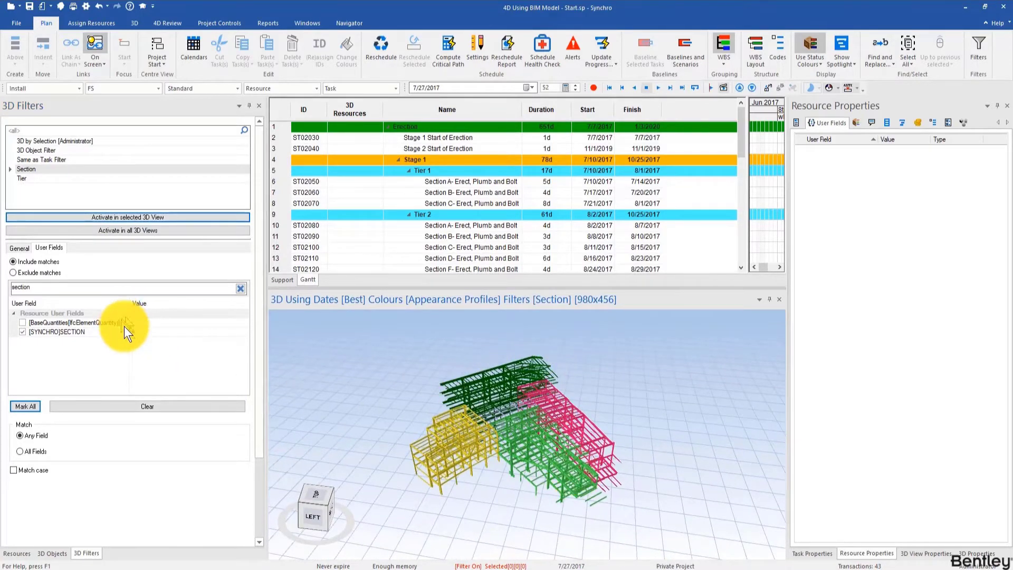
click(58, 176)
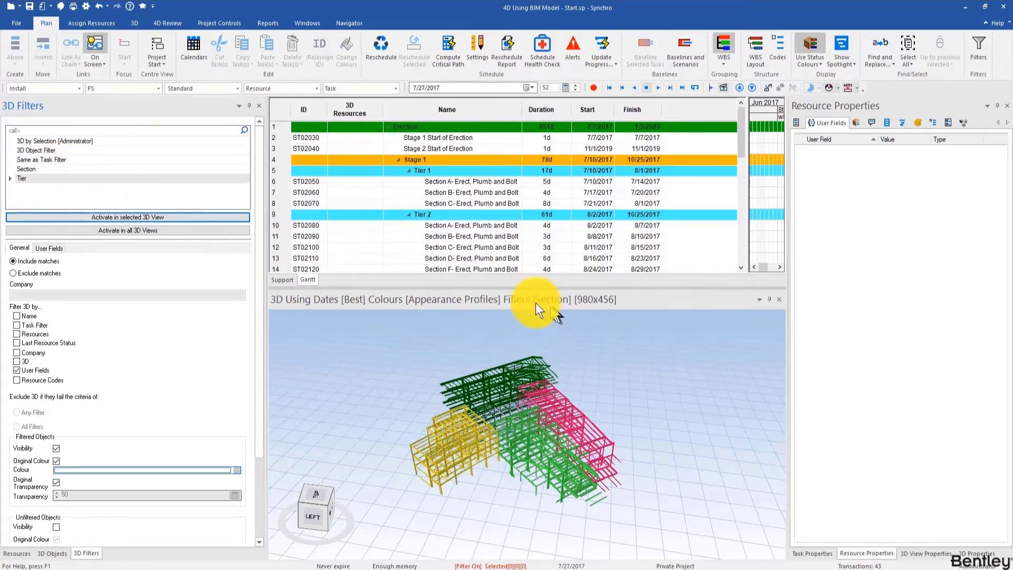
click(72, 217)
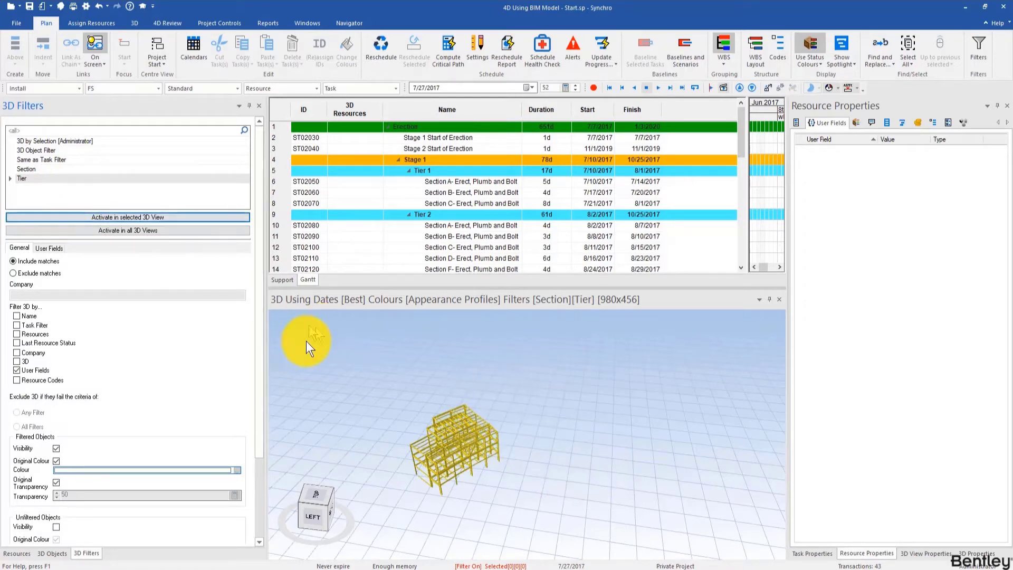
middle_drag(439, 449, 513, 443)
scroll(513, 442, up, 3)
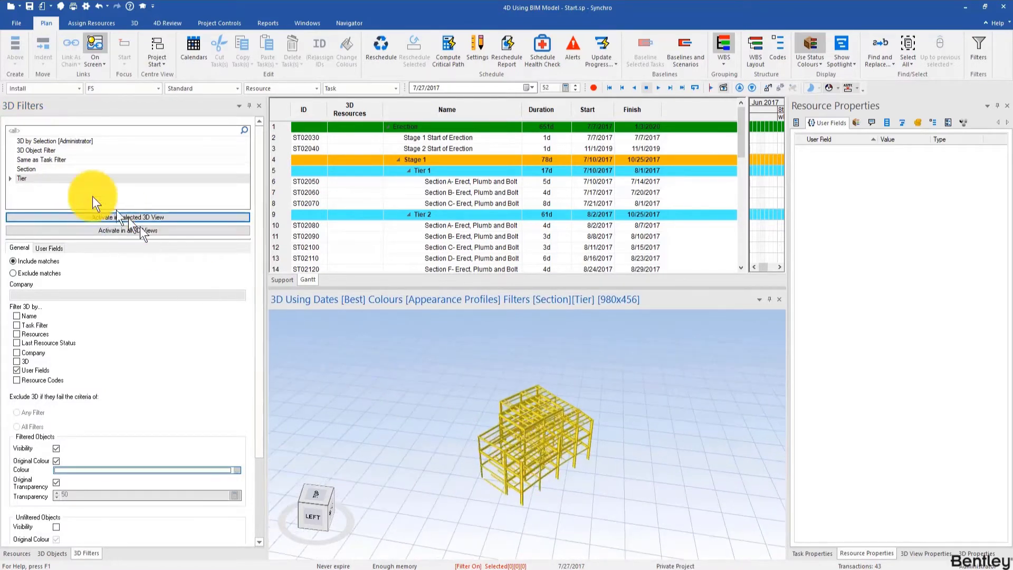
- Rename the Section filter to Section A and the Tier filter to Tier 1
double_click(55, 169)
click(66, 171)
text(A)
key(Return)
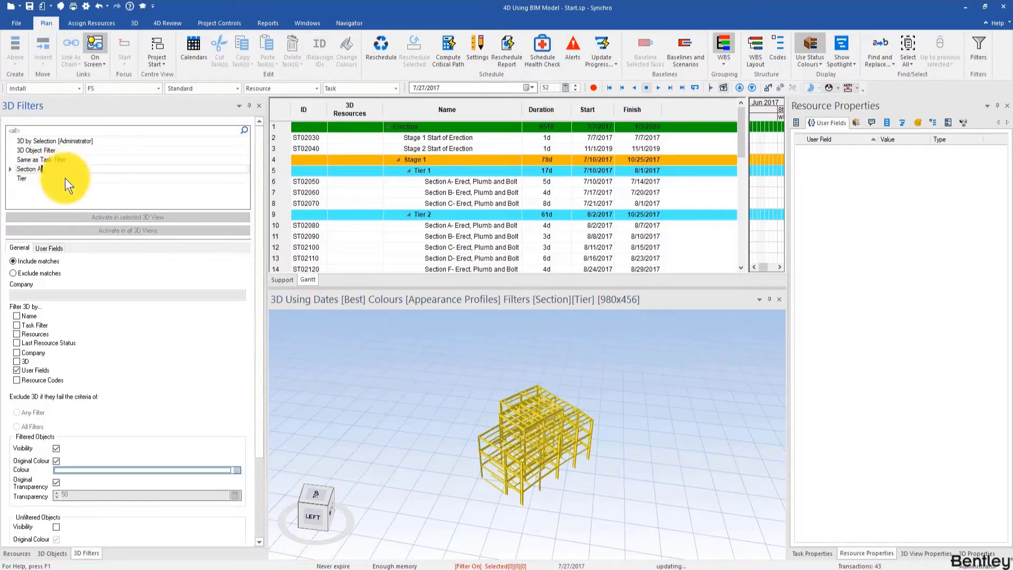
double_click(65, 178)
click(68, 179)
text(1)
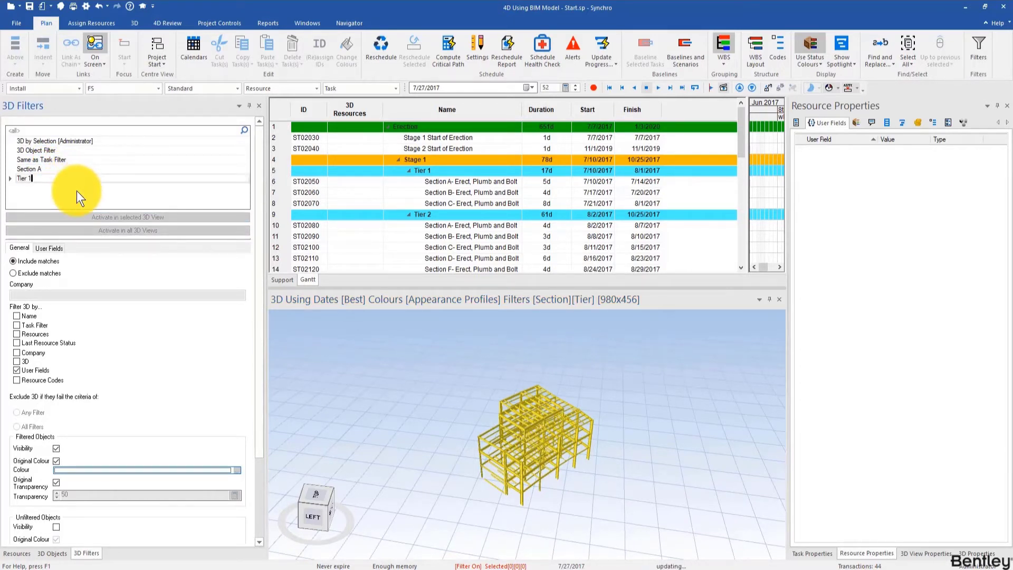
click(77, 192)
- Select all the filtered steel members to check their section and tier user fields, and clear the selection
click(85, 181)
drag(624, 363, 425, 505)
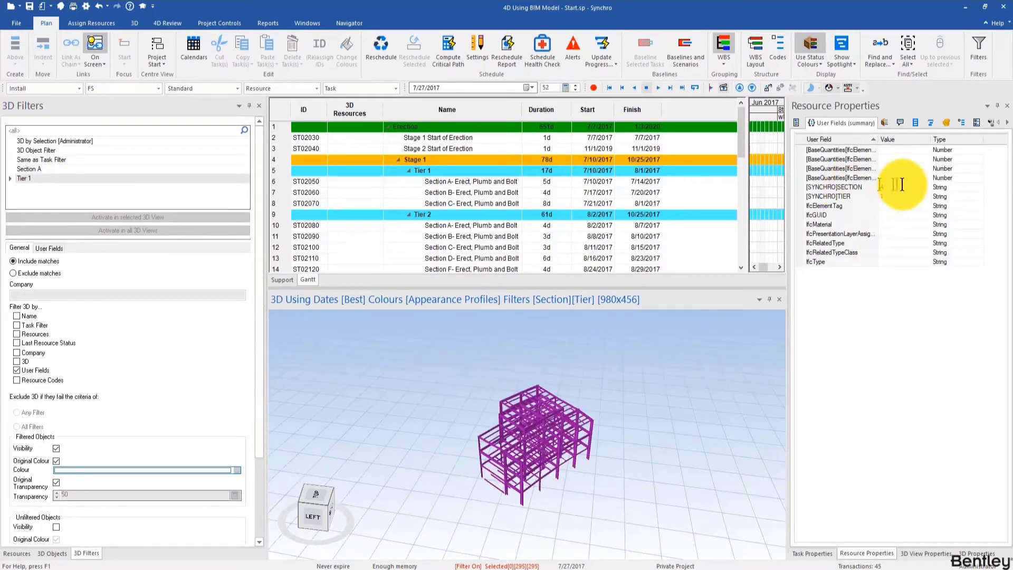
click(566, 417)
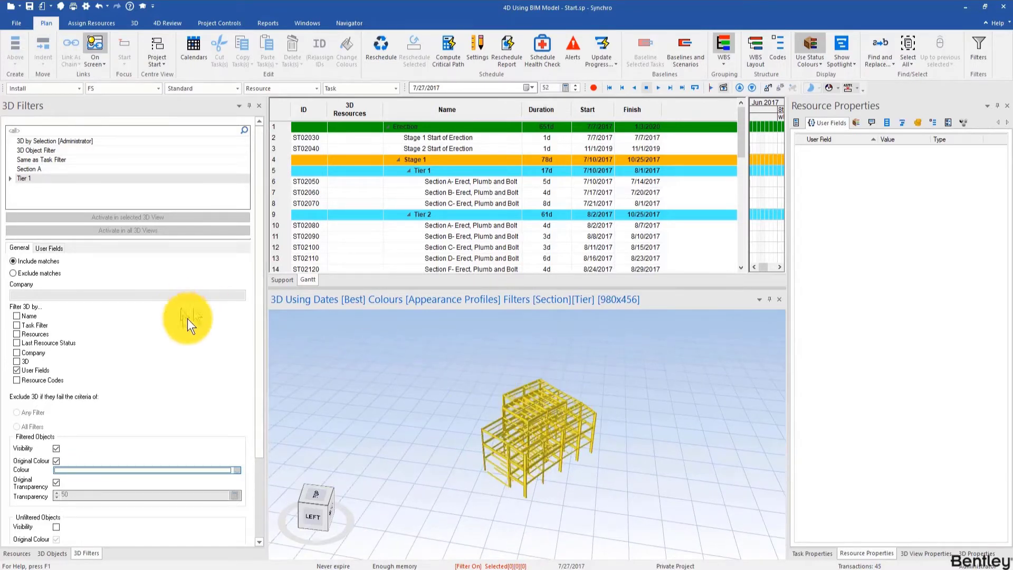
- Deactivate the 3D filters so the view shows all 3D objects again
right_click(379, 372)
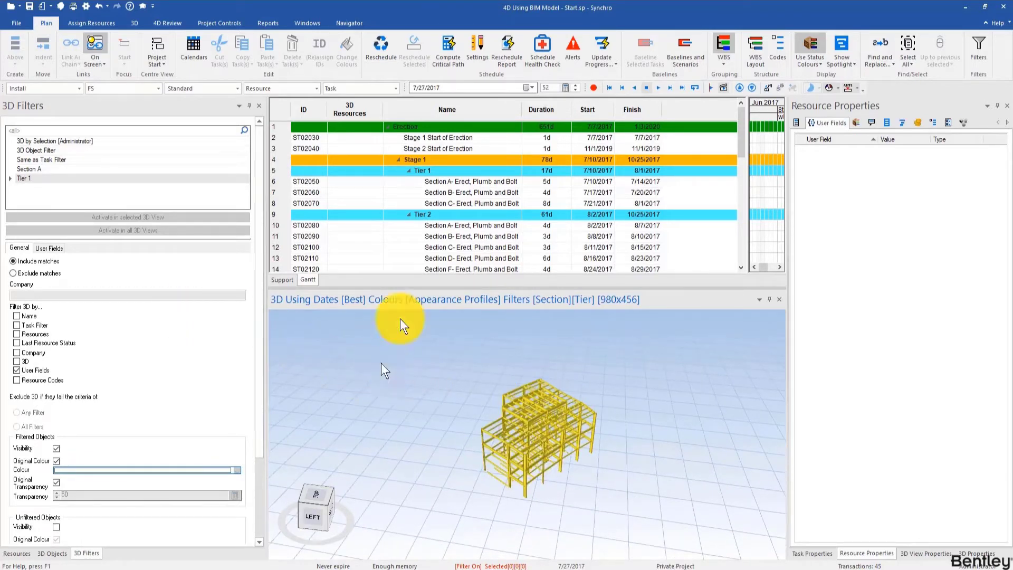
mouse_move(489, 83)
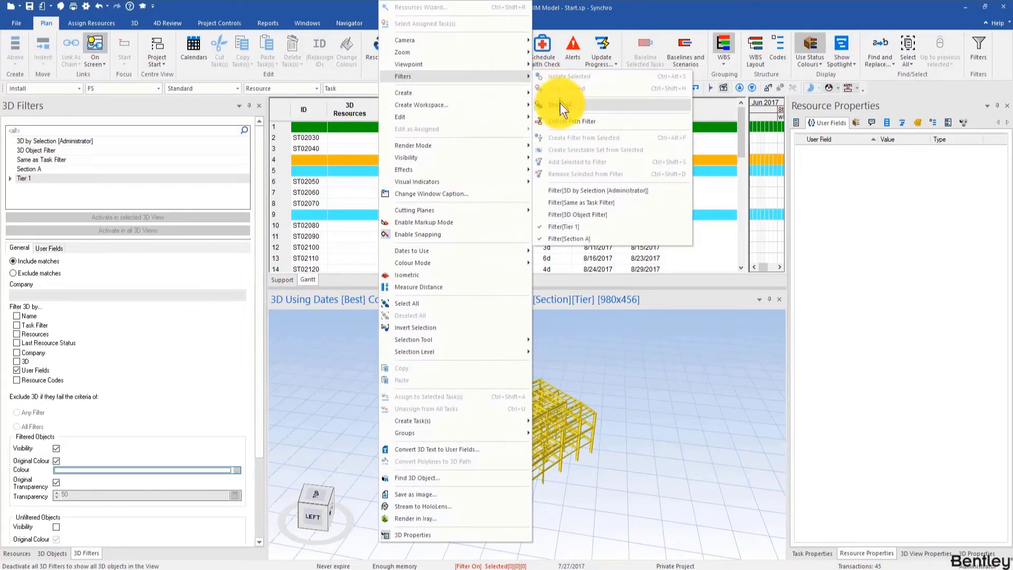
click(559, 103)
drag(396, 327, 483, 420)
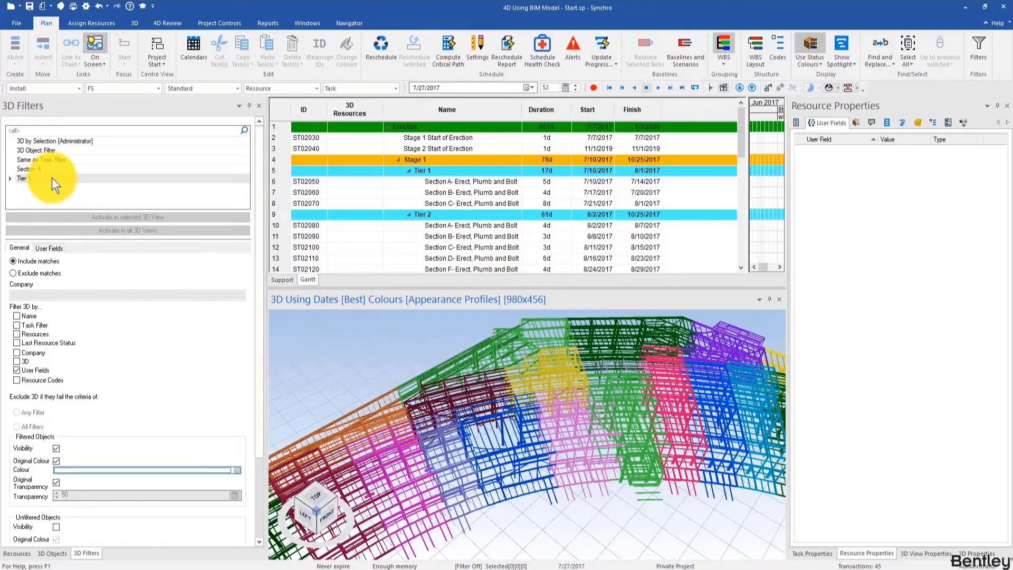
- Narrow the 3D Filters pane and bring the whole curved building into view
drag(268, 256, 172, 253)
scroll(179, 388, down, 3)
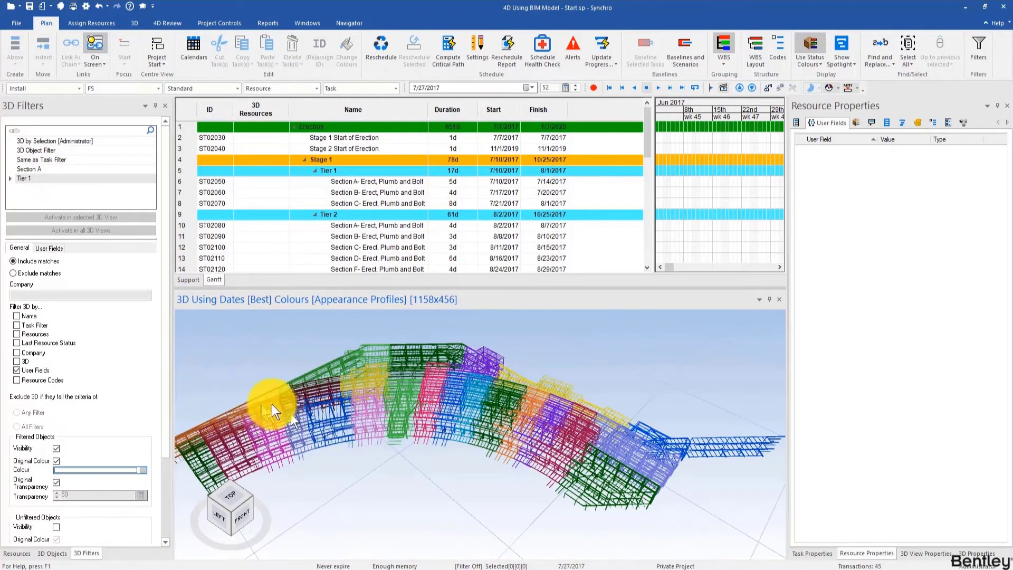
drag(272, 404, 346, 401)
drag(337, 435, 344, 459)
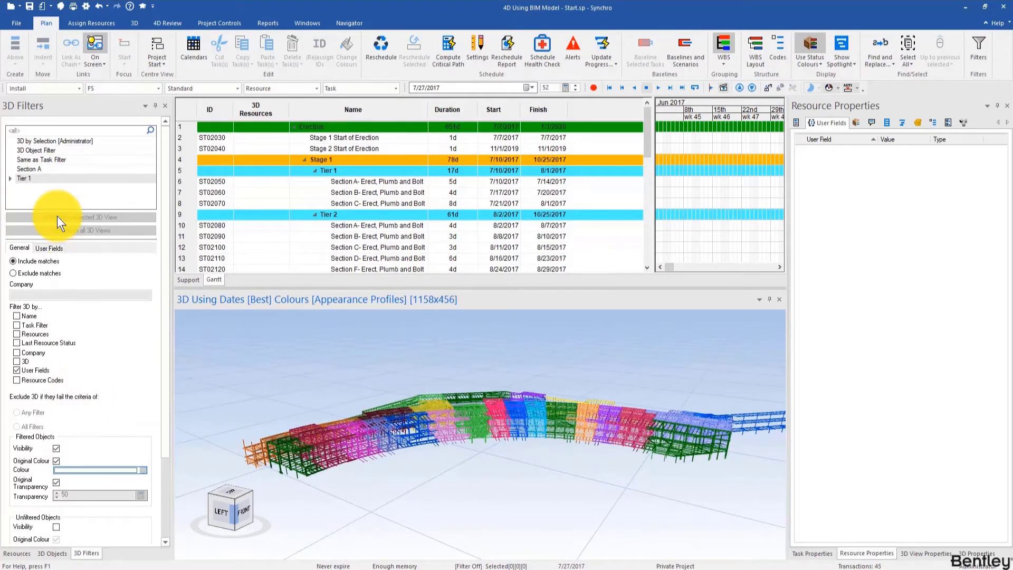
- Turn off the original colour for the Tier 1 filter's filtered objects and set their colour to red
scroll(152, 399, down, 2)
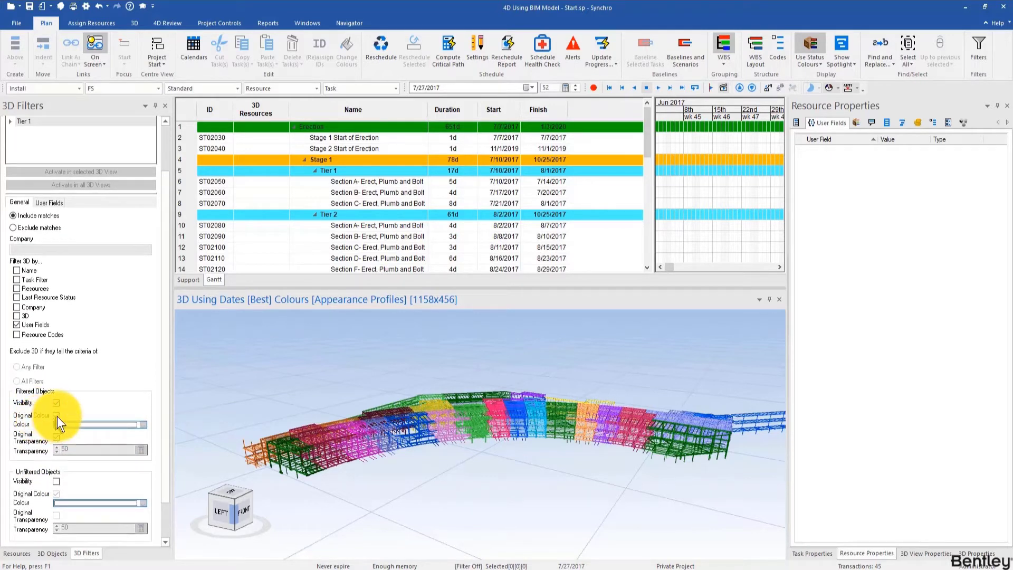
click(56, 416)
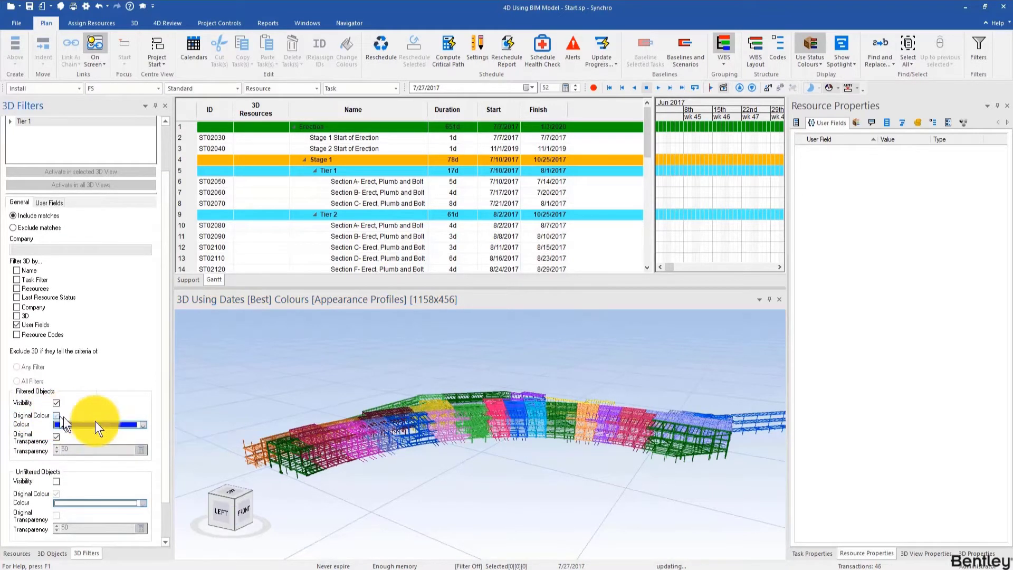
click(143, 424)
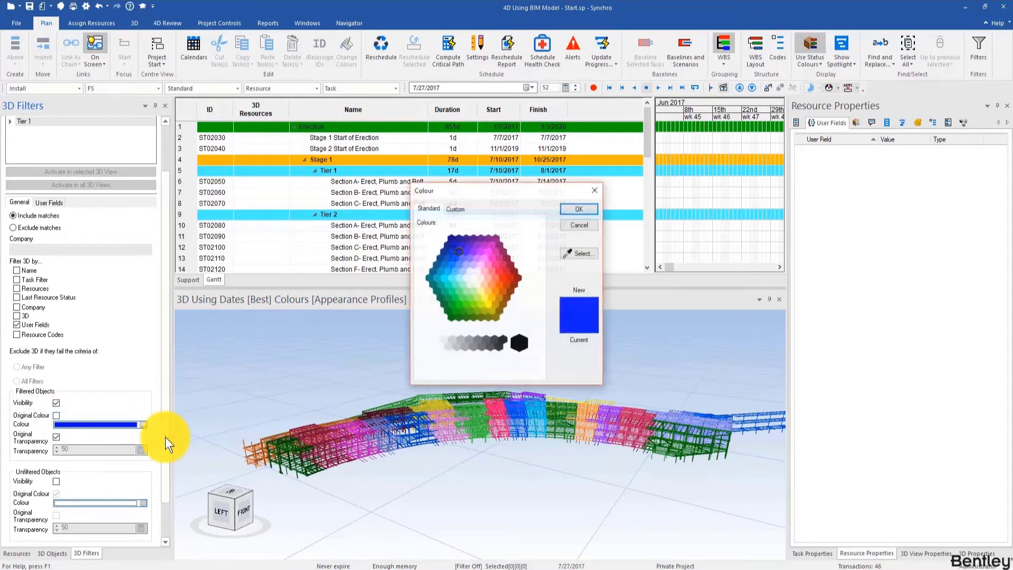
click(502, 278)
click(569, 208)
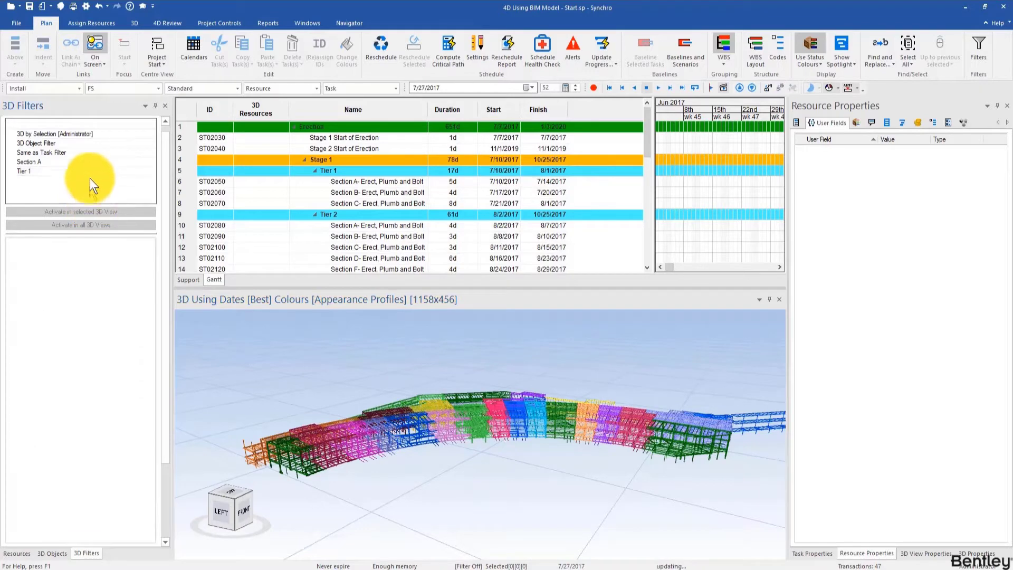
- Activate the Tier 1 filter in the selected 3D view
click(91, 172)
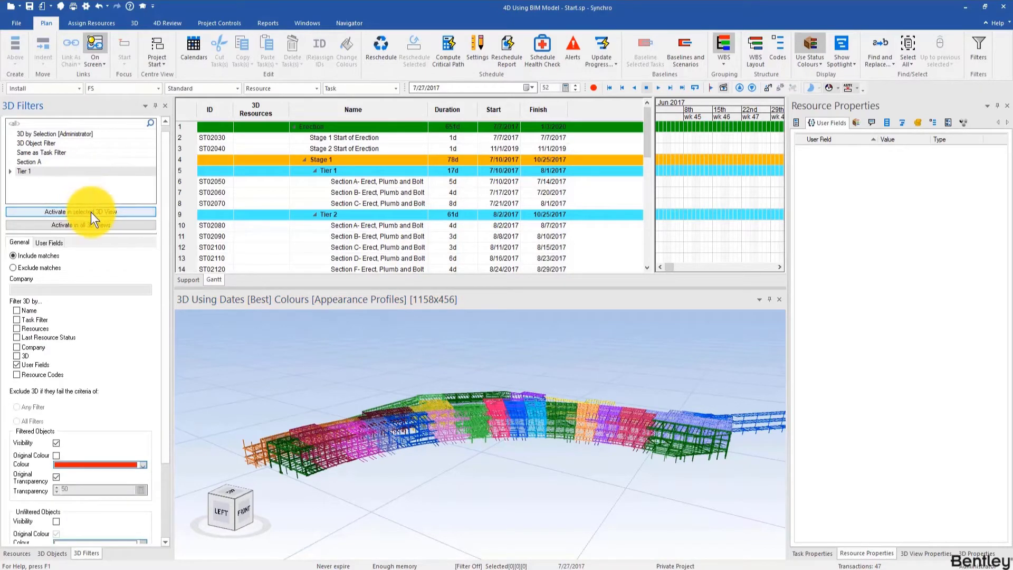
click(91, 211)
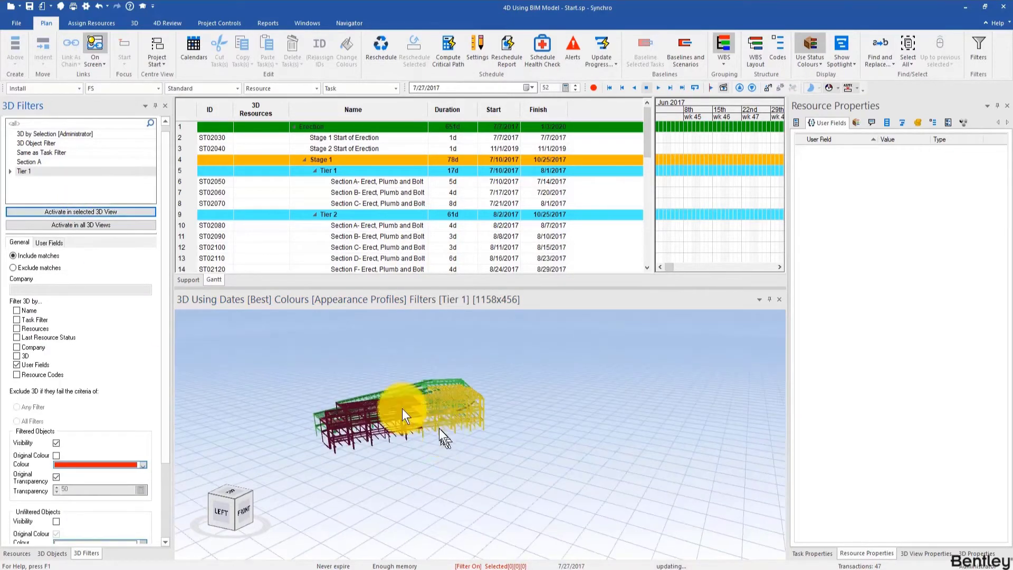
drag(403, 409, 460, 431)
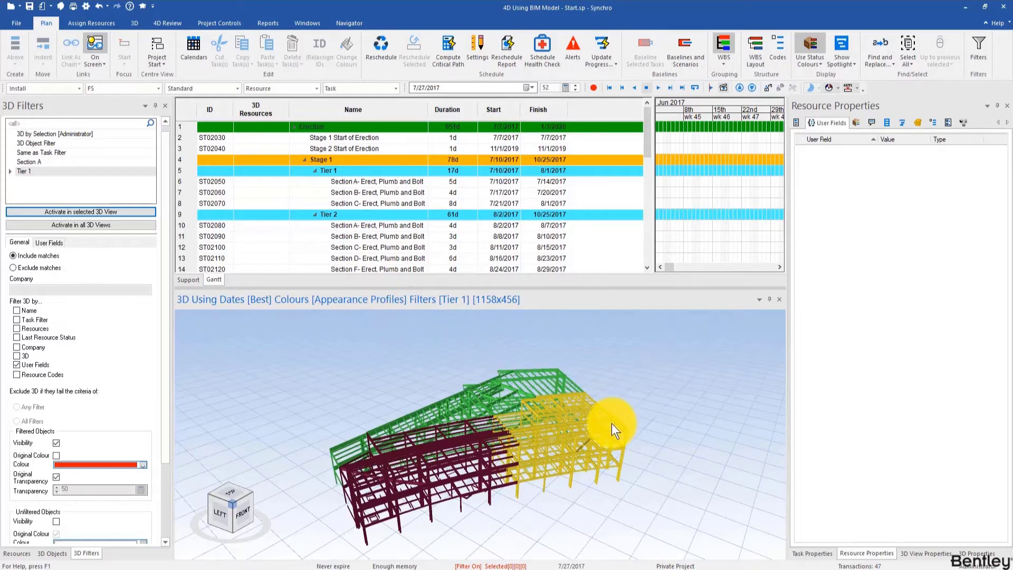
- Set the 3D view's colour mode to 3D Filters
click(907, 553)
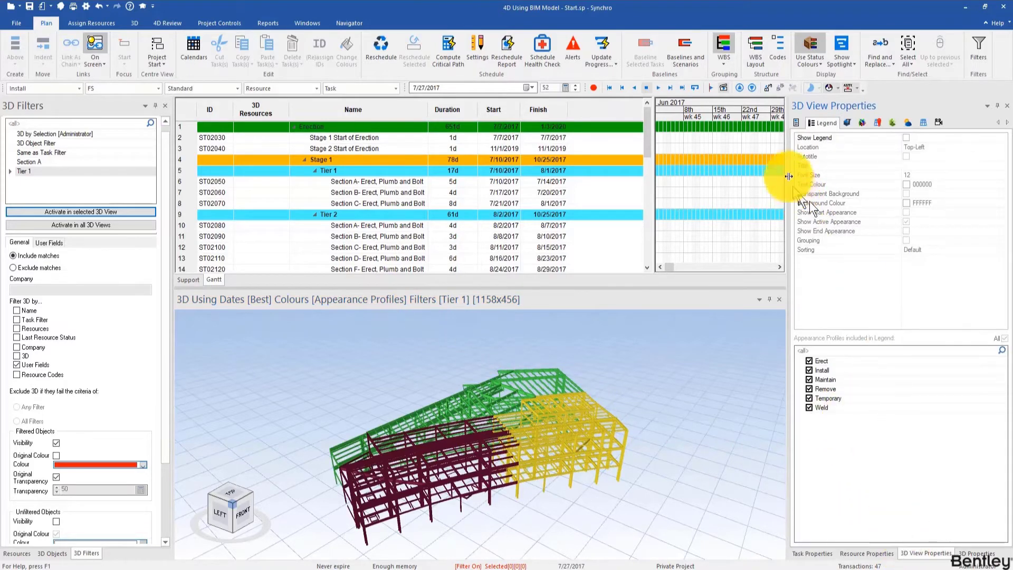
click(799, 125)
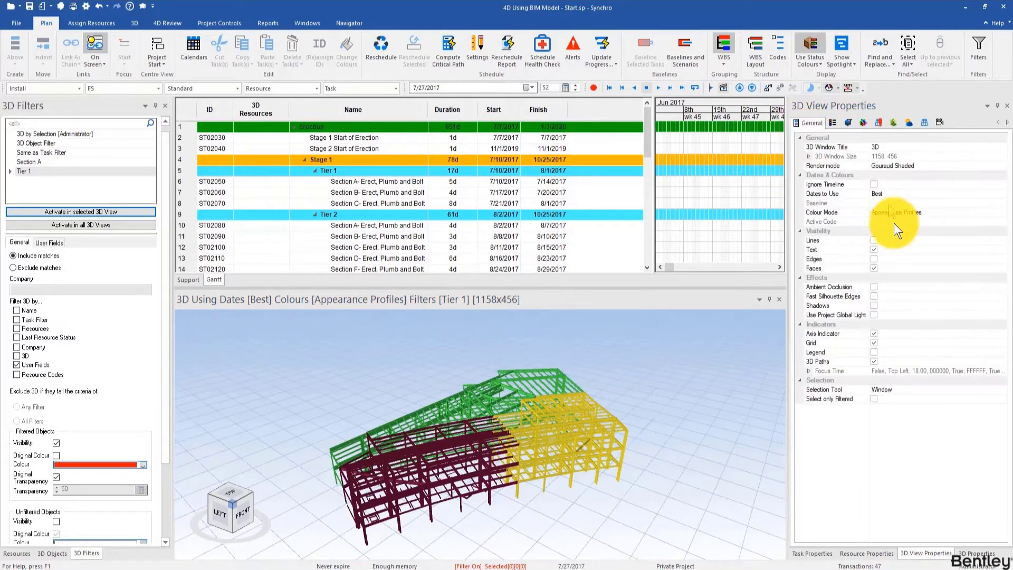
click(928, 212)
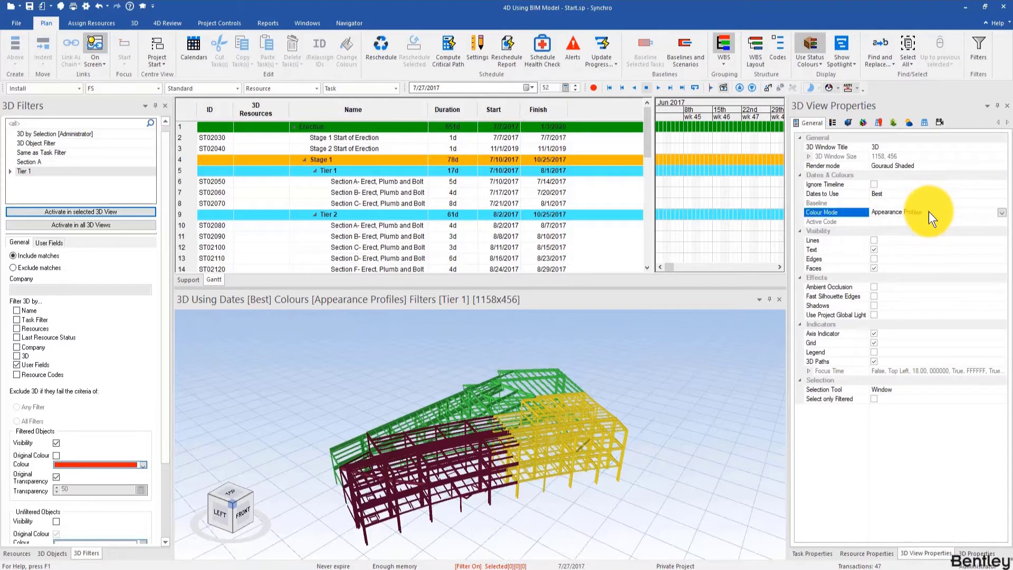
click(1002, 212)
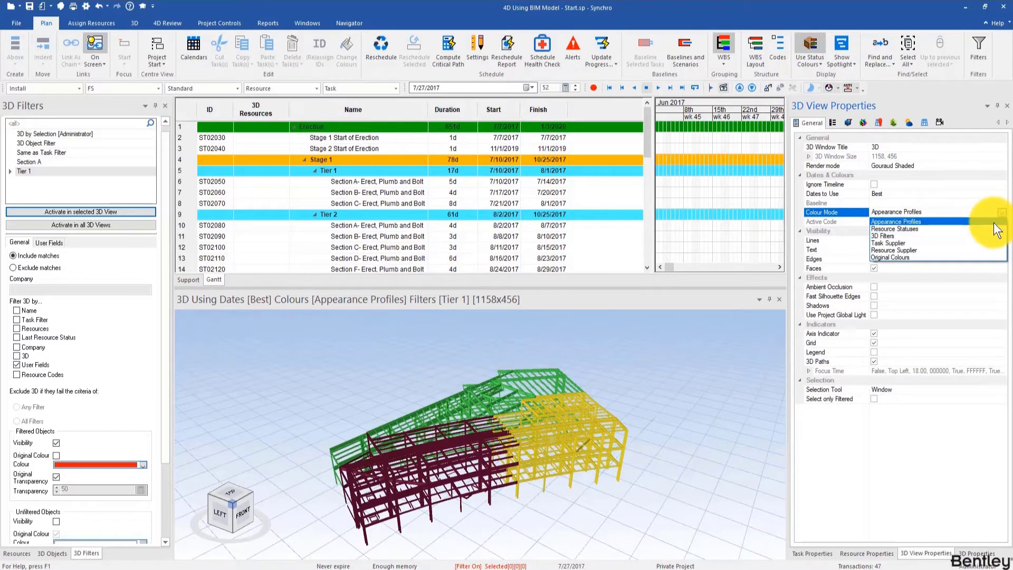
click(978, 239)
drag(504, 404, 362, 347)
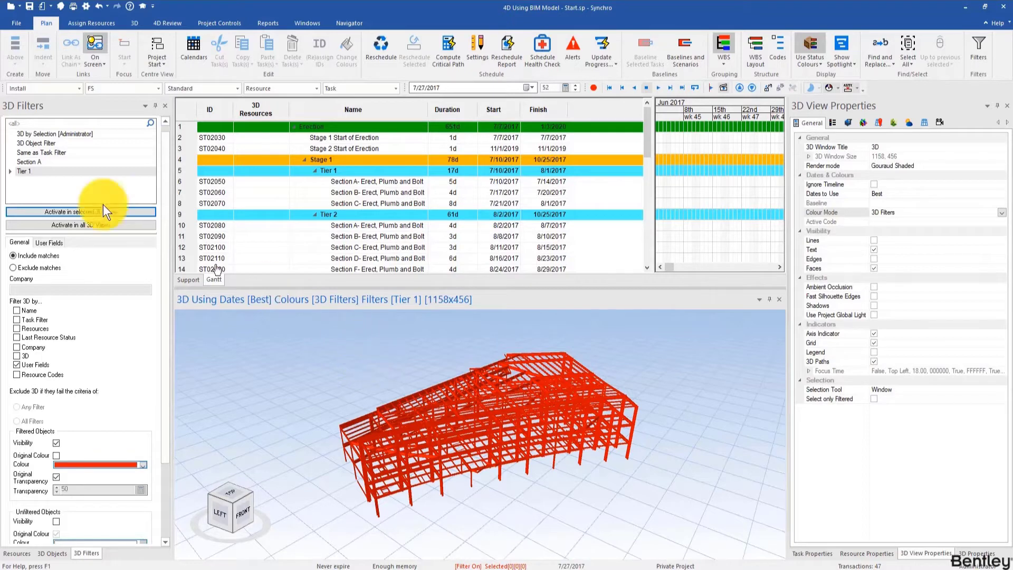
- Turn off the original colour for the Section A filter's filtered objects, using blue instead
click(37, 160)
scroll(98, 372, down, 3)
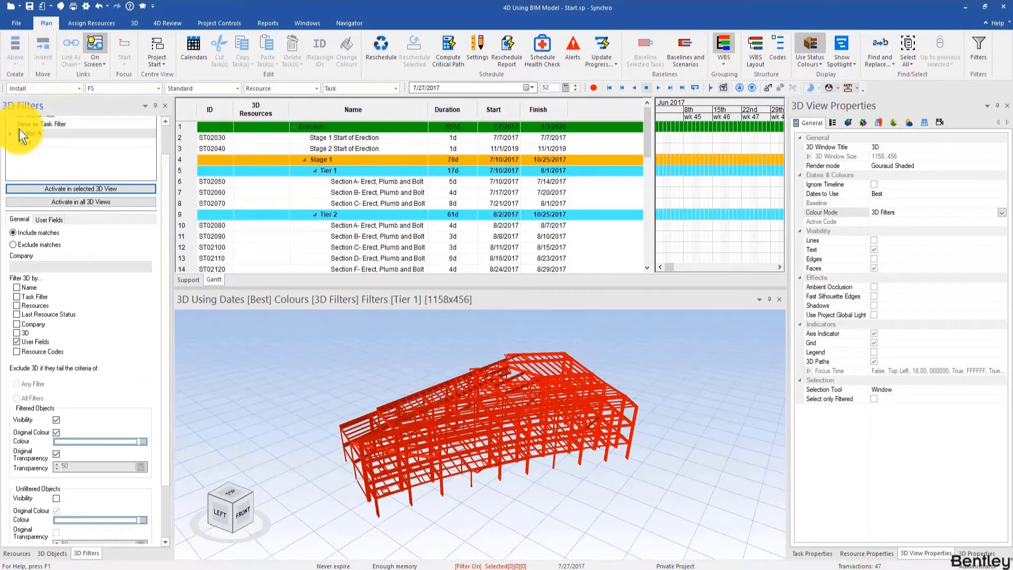
scroll(105, 412, down, 5)
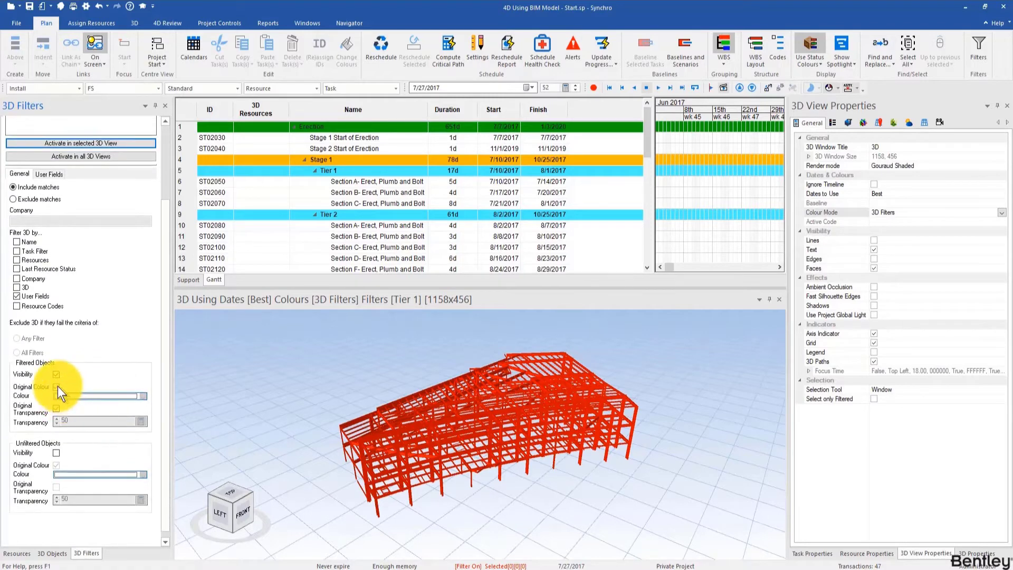
click(57, 386)
scroll(163, 296, up, 5)
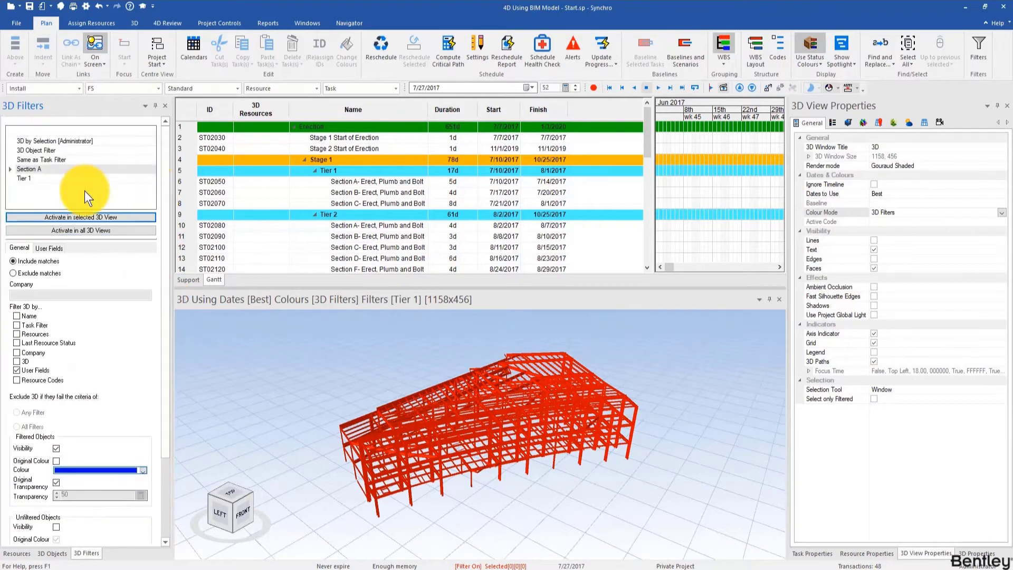
- Activate the Section A filter in the 3D view in addition to Tier 1
click(91, 217)
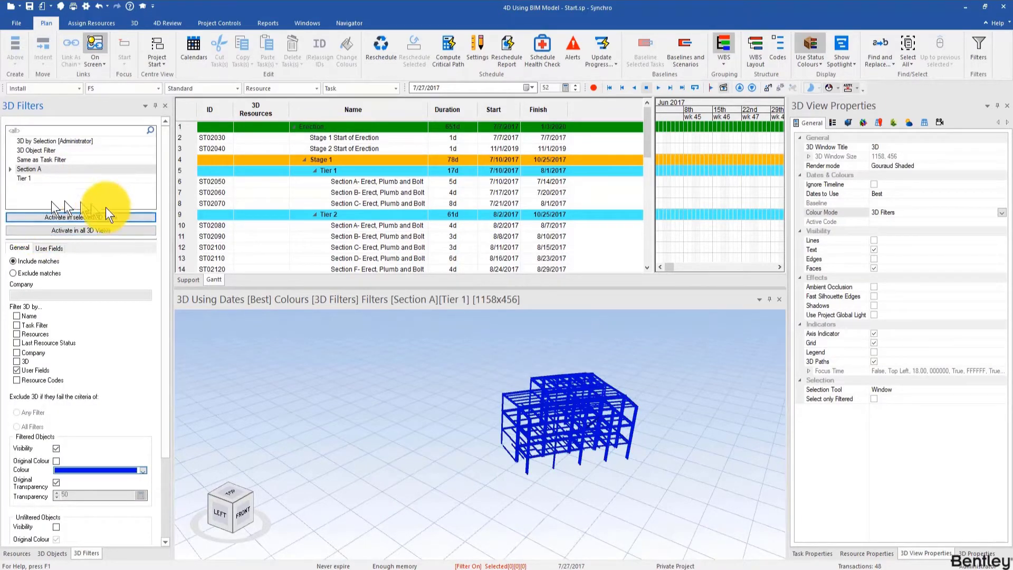
middle_drag(501, 420, 470, 412)
scroll(470, 424, up, 3)
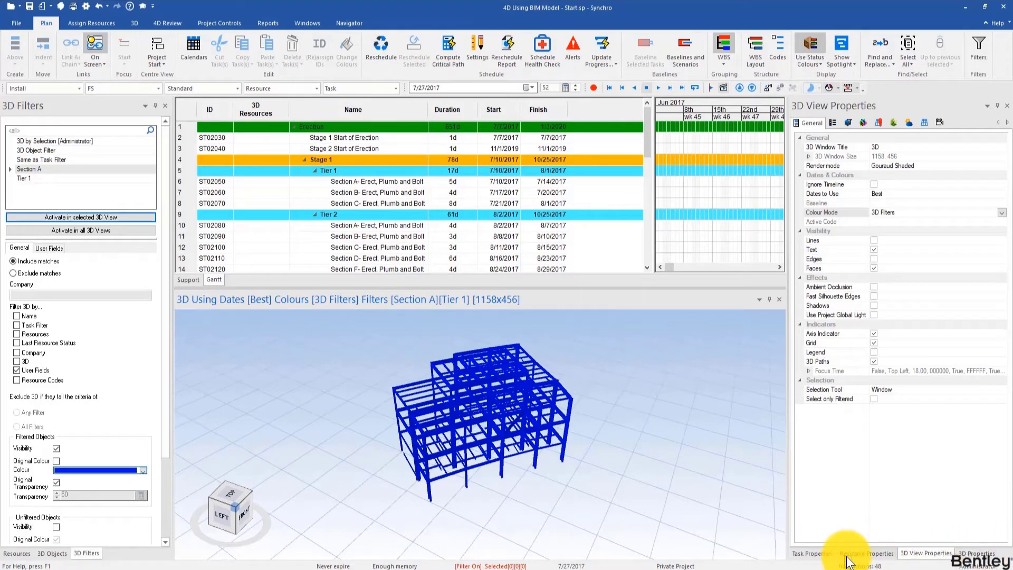
- Move Section A below Tier 1 in the 3D view's active filter order, and return it to first place
click(848, 123)
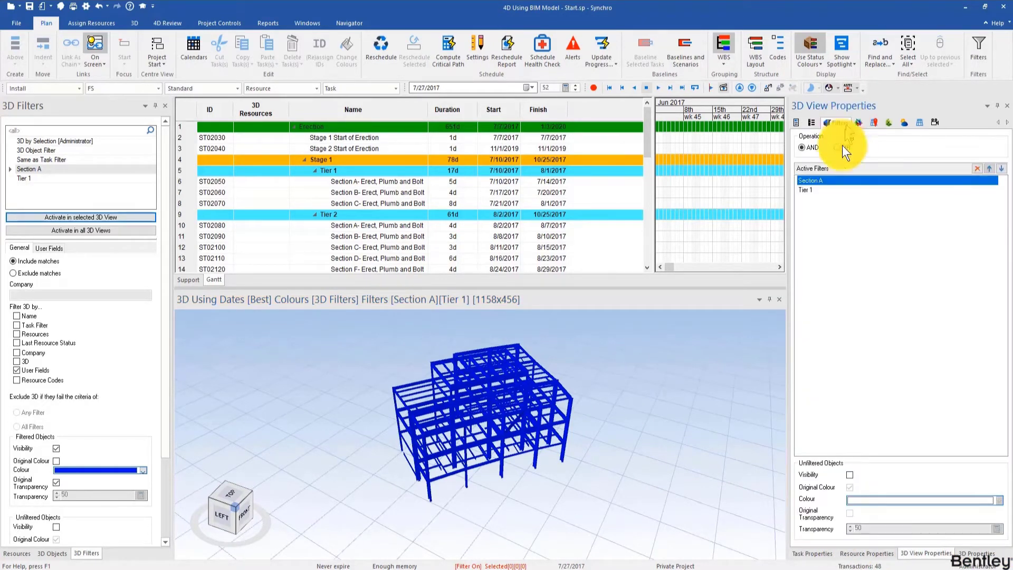
click(819, 188)
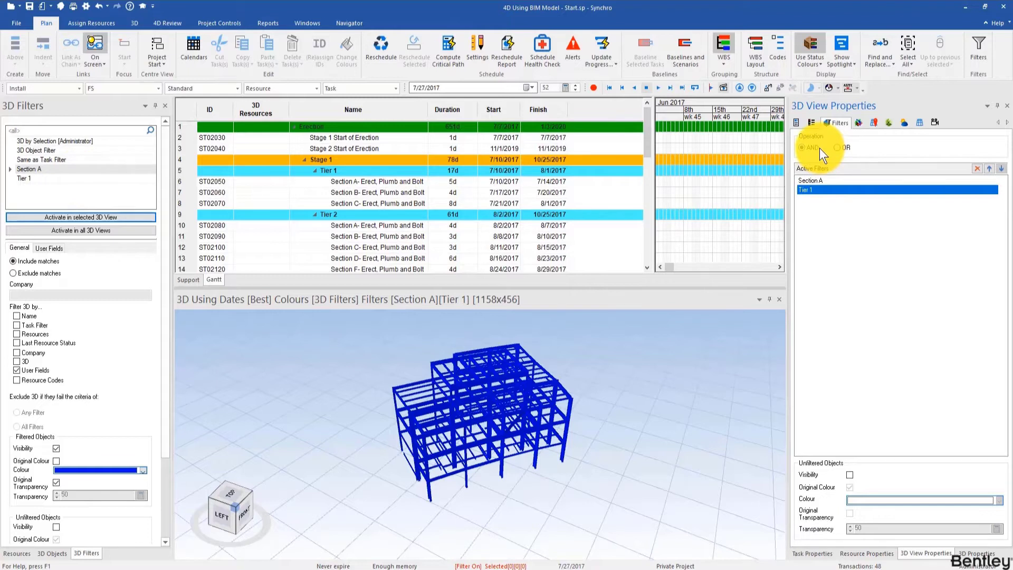
click(826, 181)
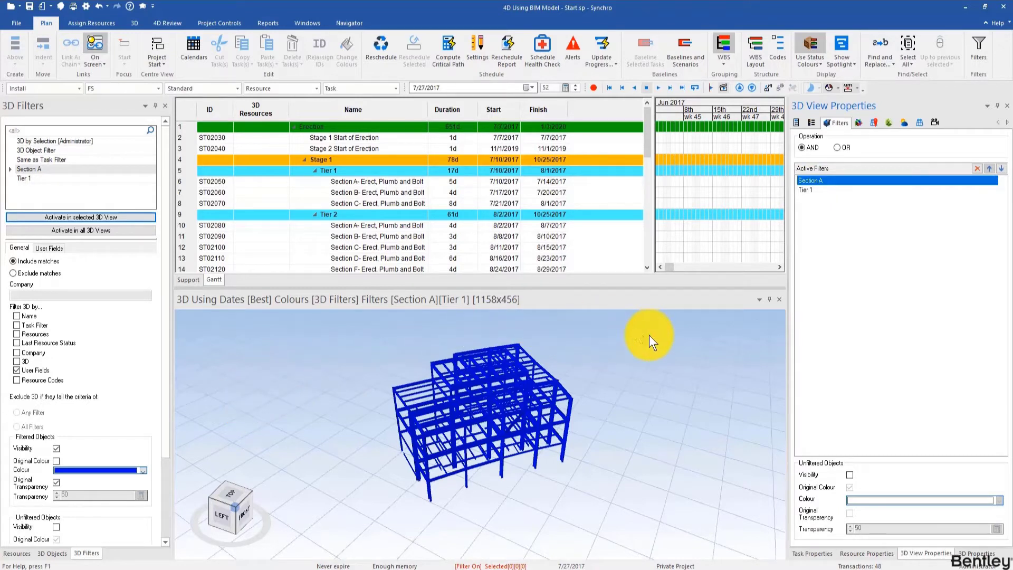
click(999, 169)
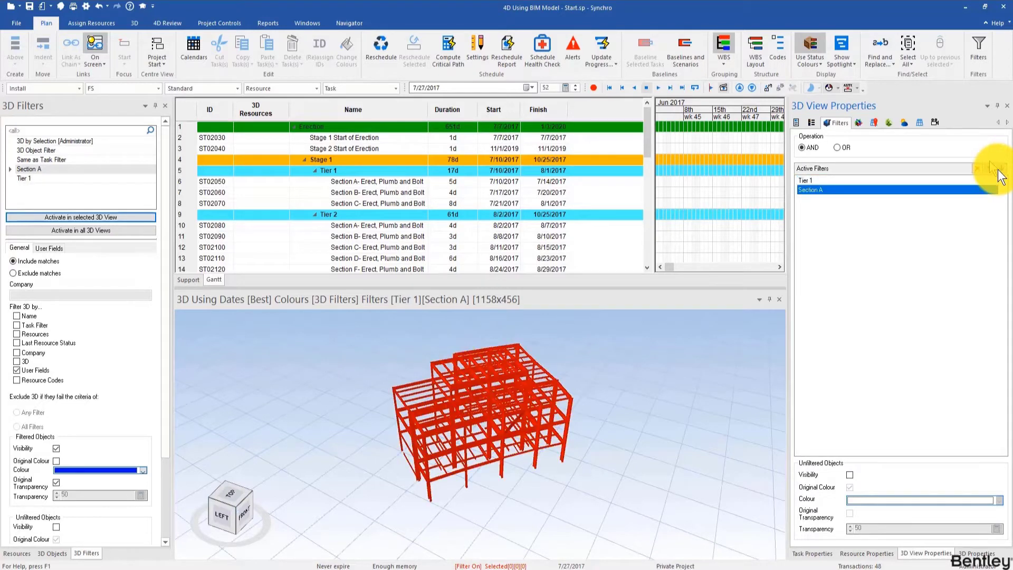
click(990, 169)
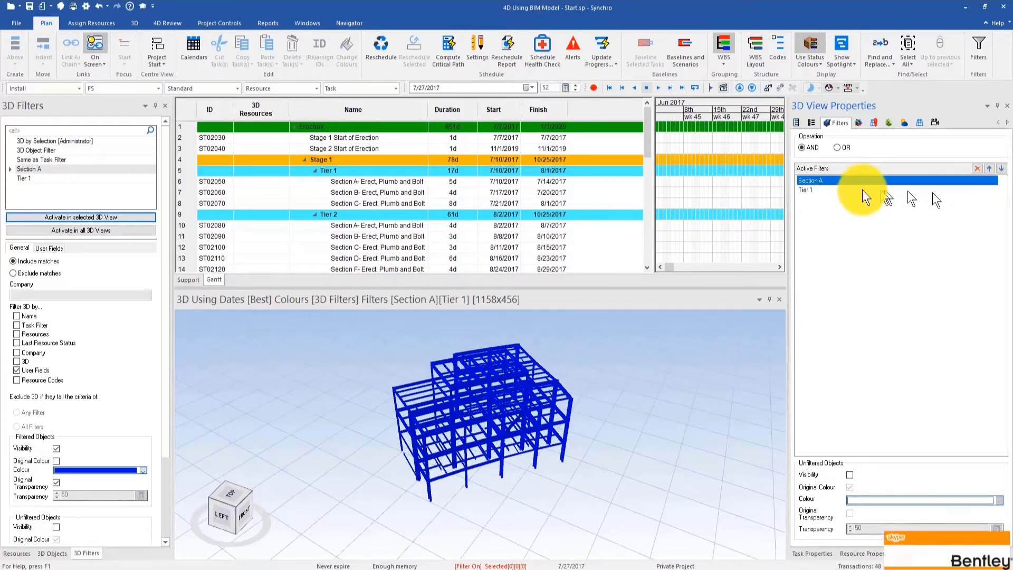
- Switch the 3D view's filter operation to OR so objects matching either Section A or Tier 1 are shown
click(838, 147)
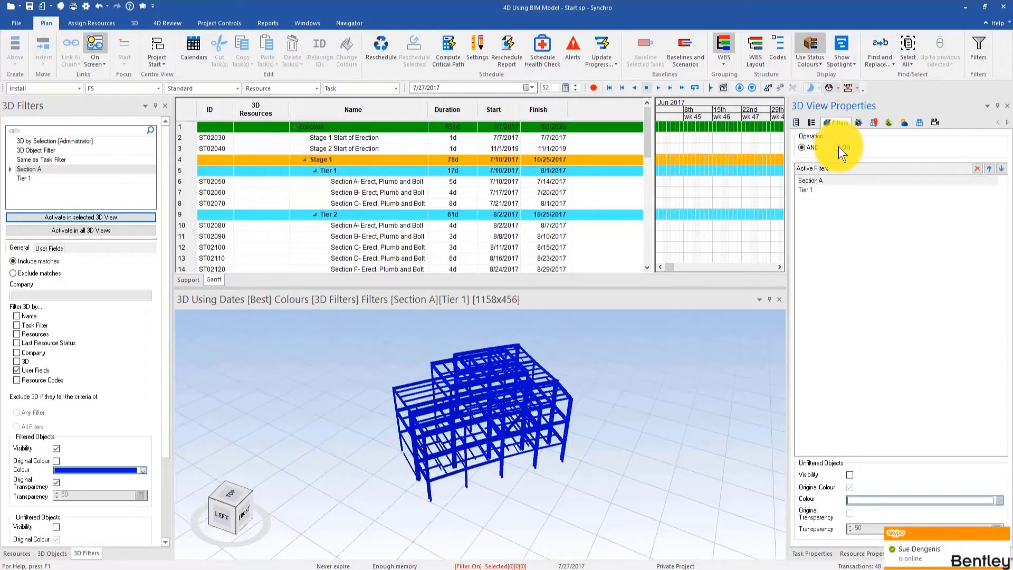
scroll(623, 417, down, 2)
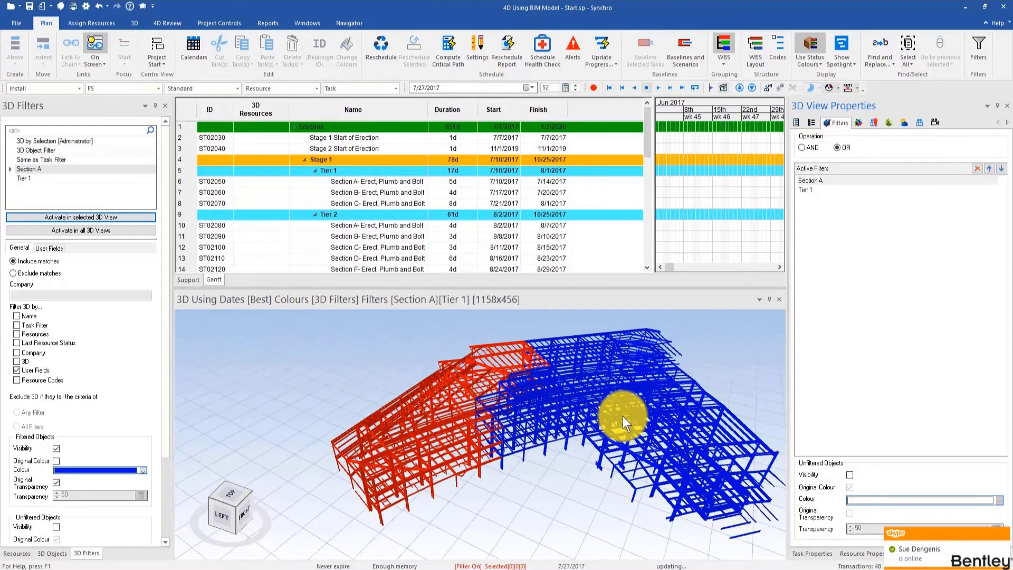
scroll(643, 410, down, 1)
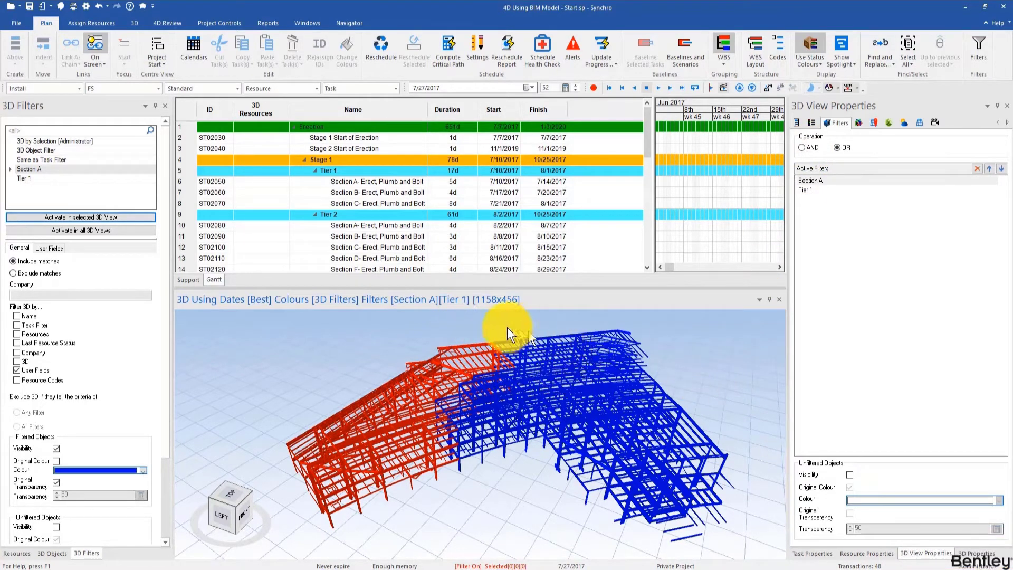
- Select the 3D objects matched by the Section A filter, select those matched by Tier 1 instead, and clear the selection
right_click(124, 168)
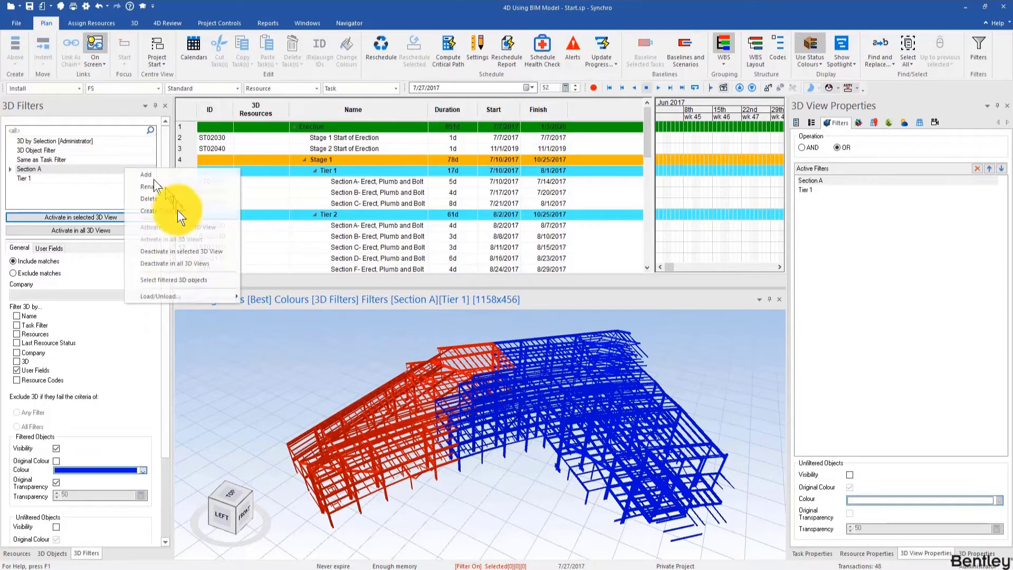
click(173, 283)
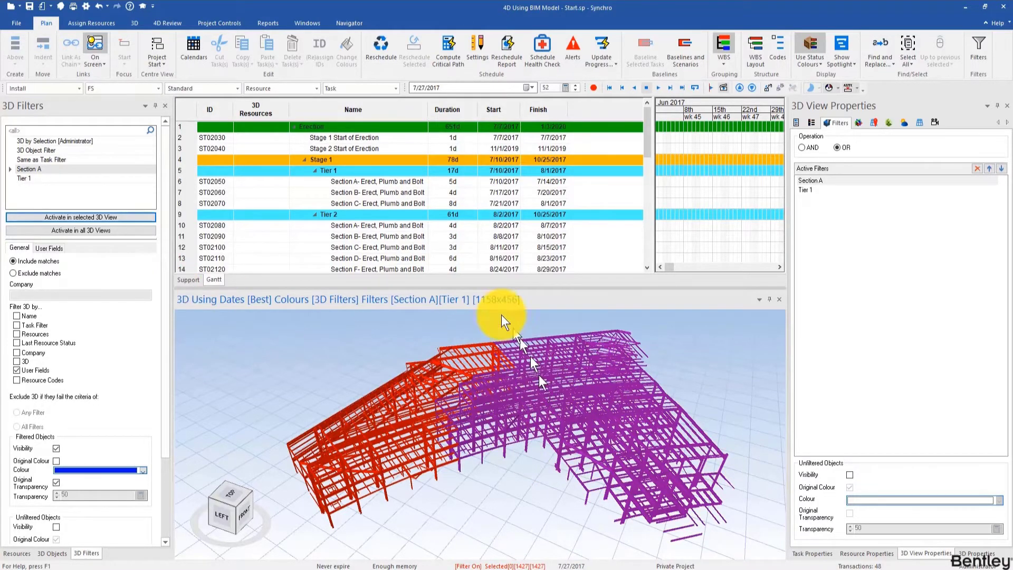
click(62, 180)
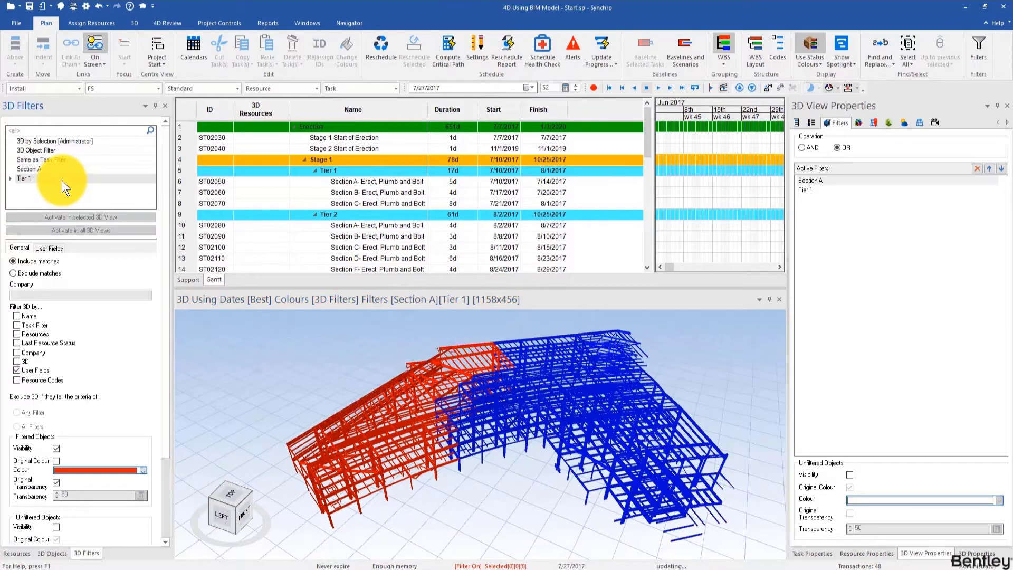
right_click(62, 180)
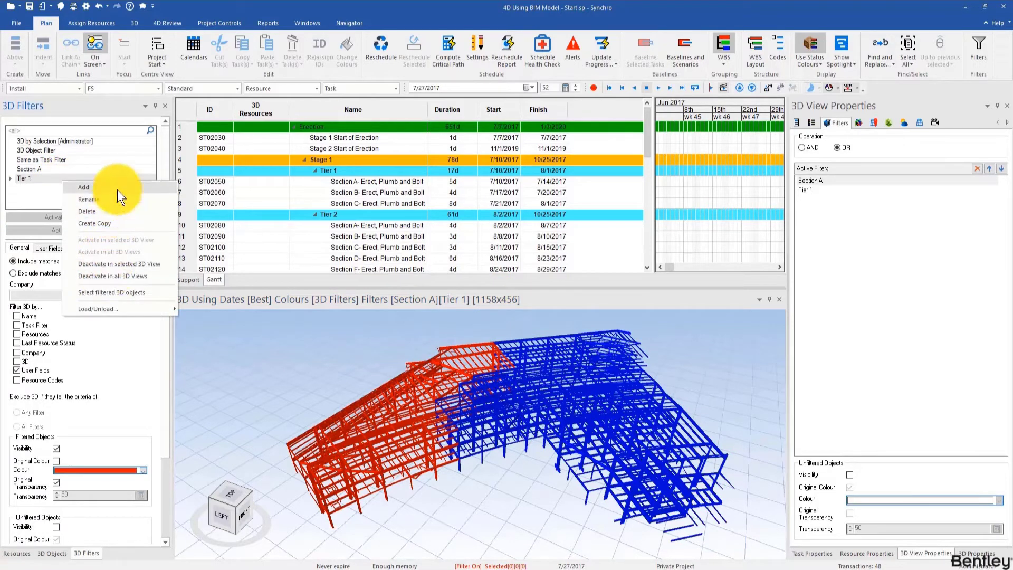
click(120, 292)
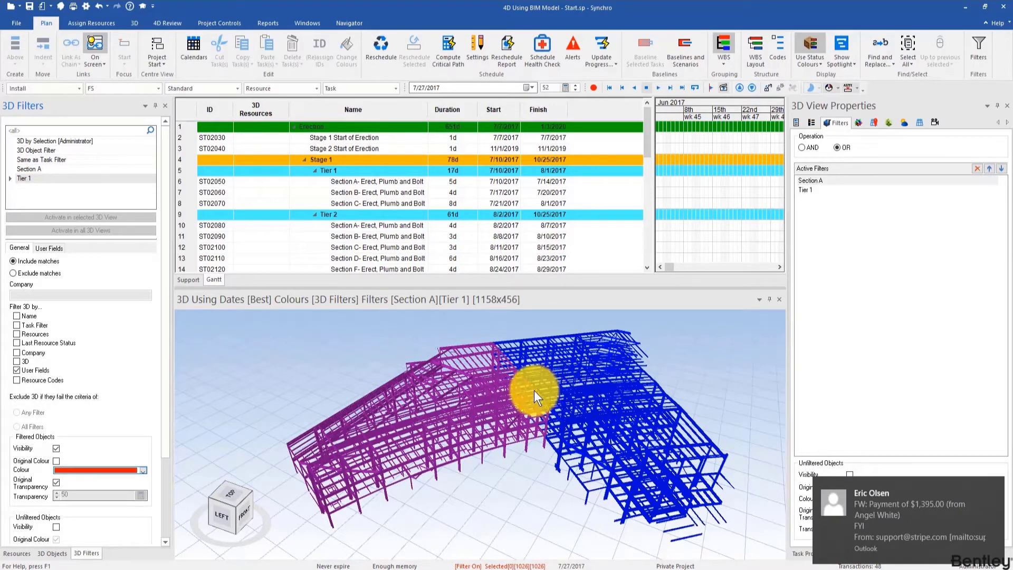
middle_drag(523, 439, 518, 441)
click(518, 442)
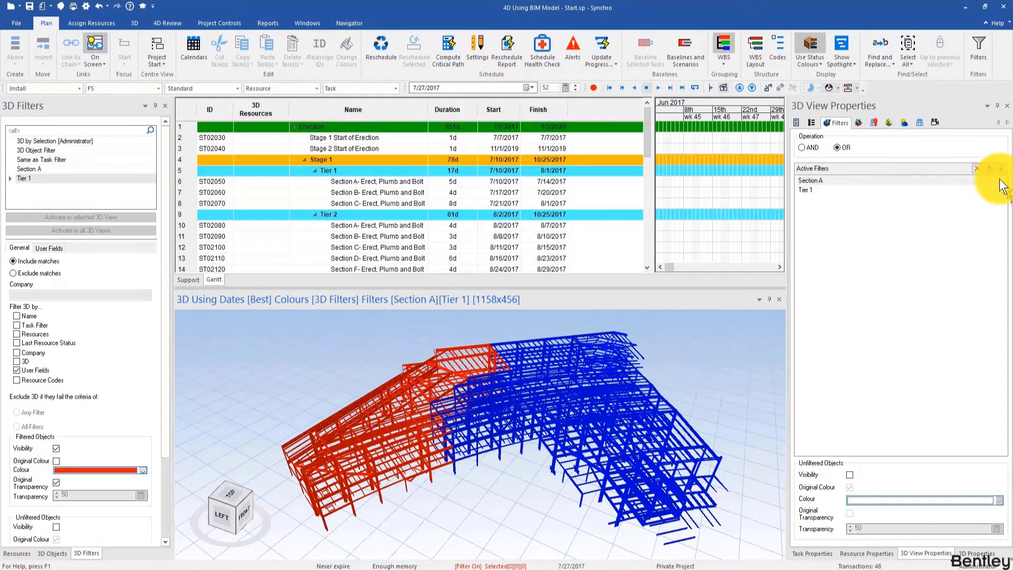
- Remove the Section A and Tier 1 filters from the 3D view's active filters
click(980, 172)
click(980, 172)
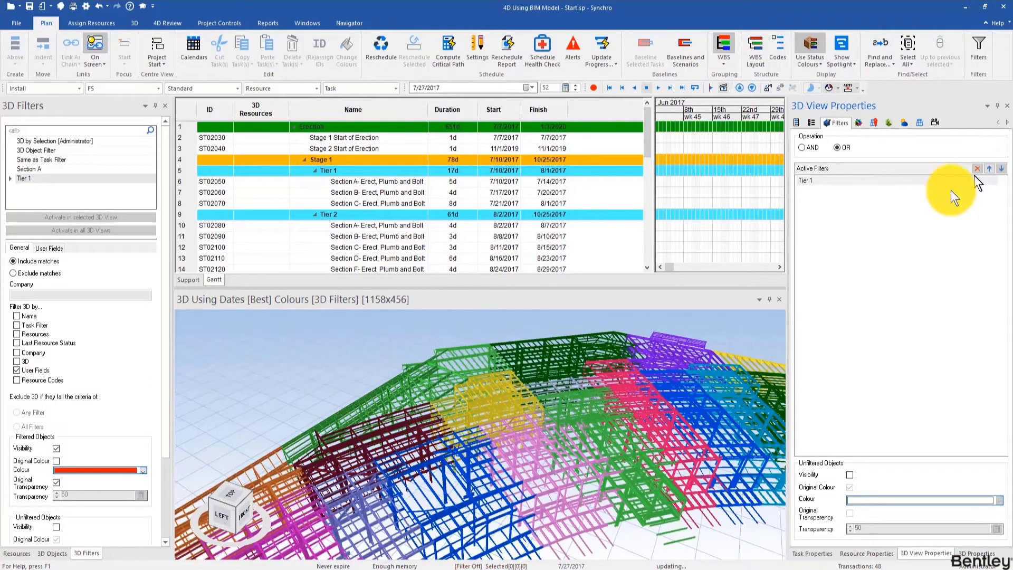
scroll(543, 394, down, 2)
scroll(593, 436, up, 1)
middle_drag(529, 391, 508, 368)
scroll(508, 368, down, 2)
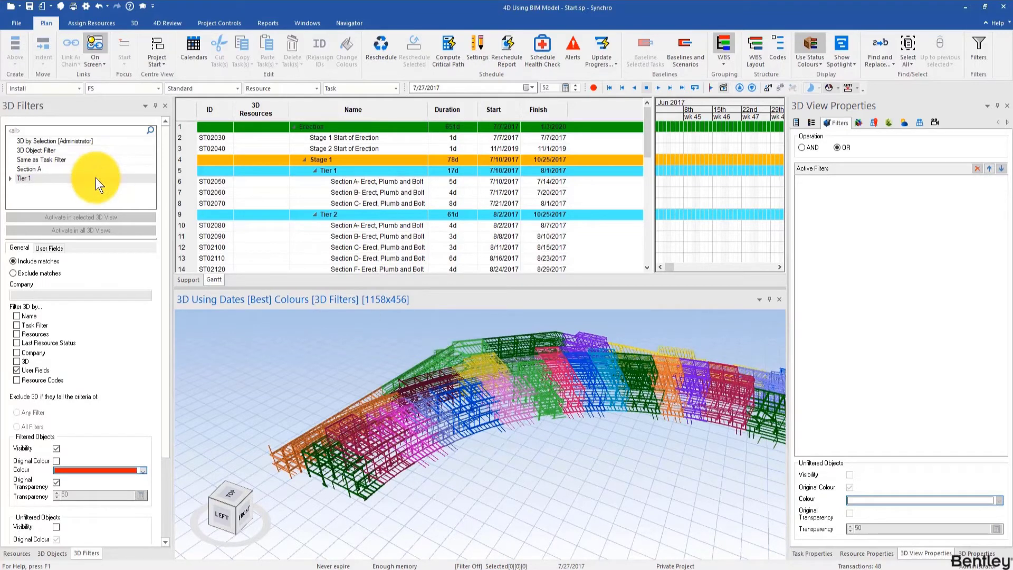
- Narrow the 3D Resources column and widen the Name column in the task table
drag(169, 194, 156, 198)
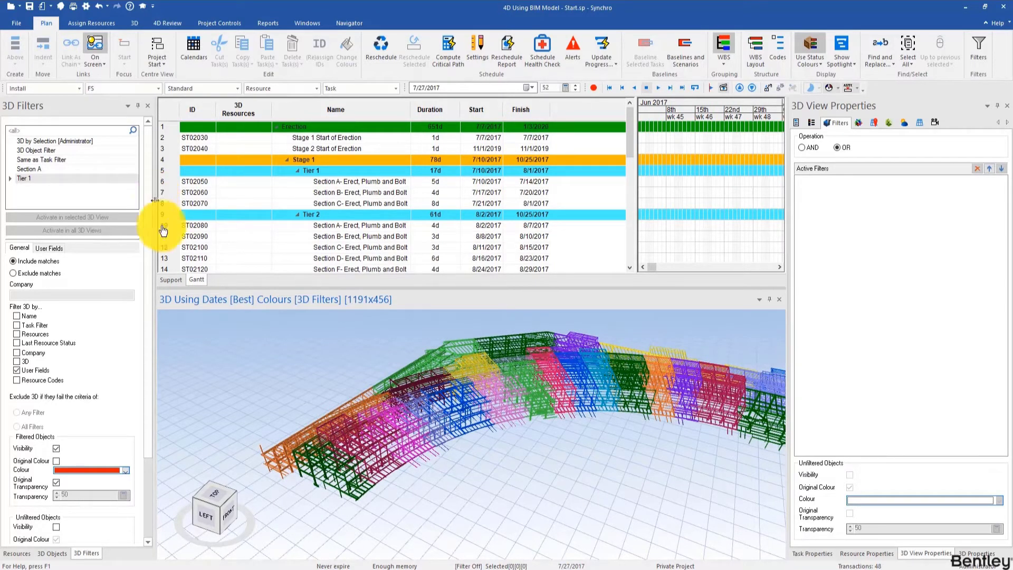
drag(414, 426, 344, 430)
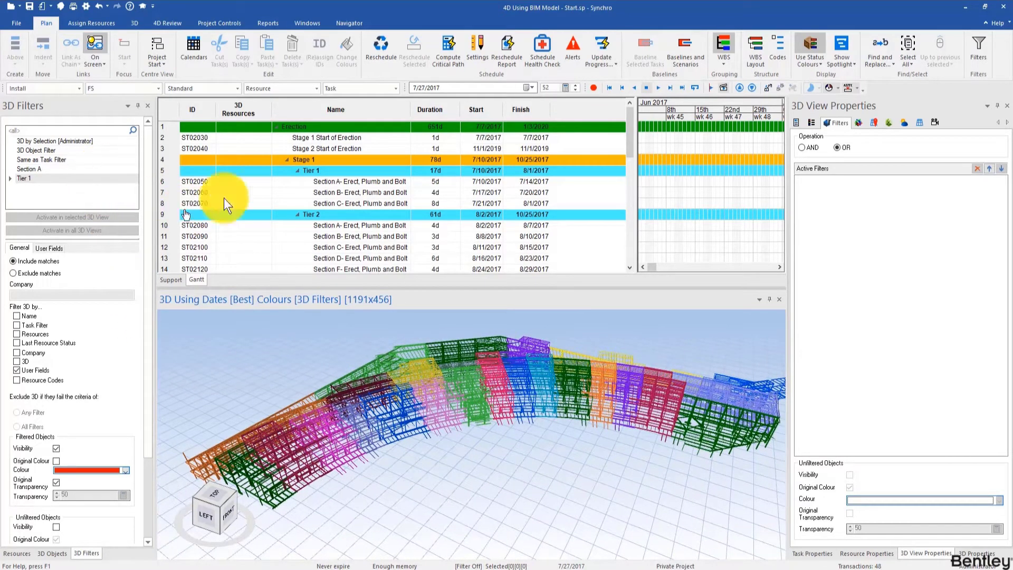
drag(270, 113, 265, 113)
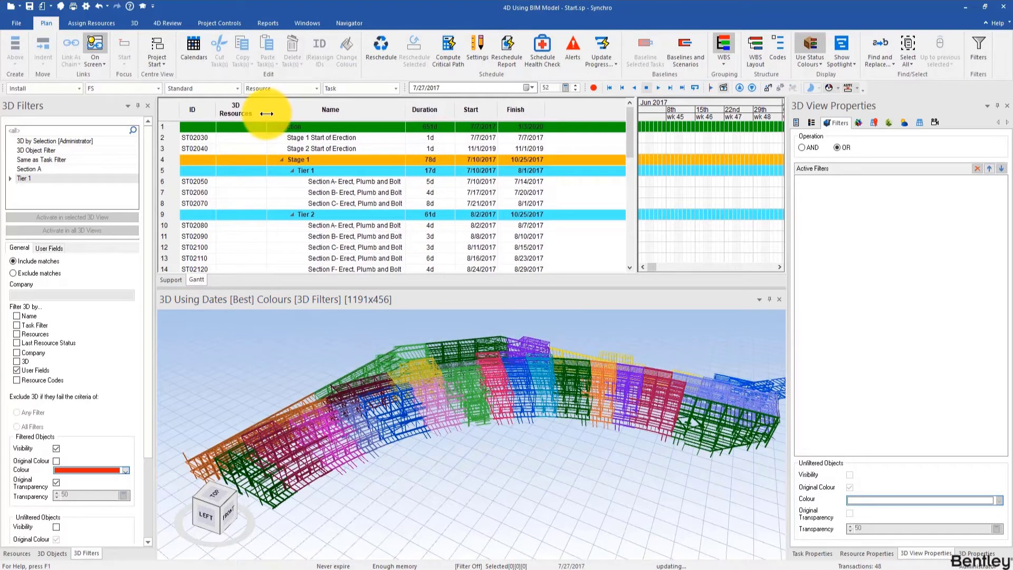
drag(407, 111, 423, 111)
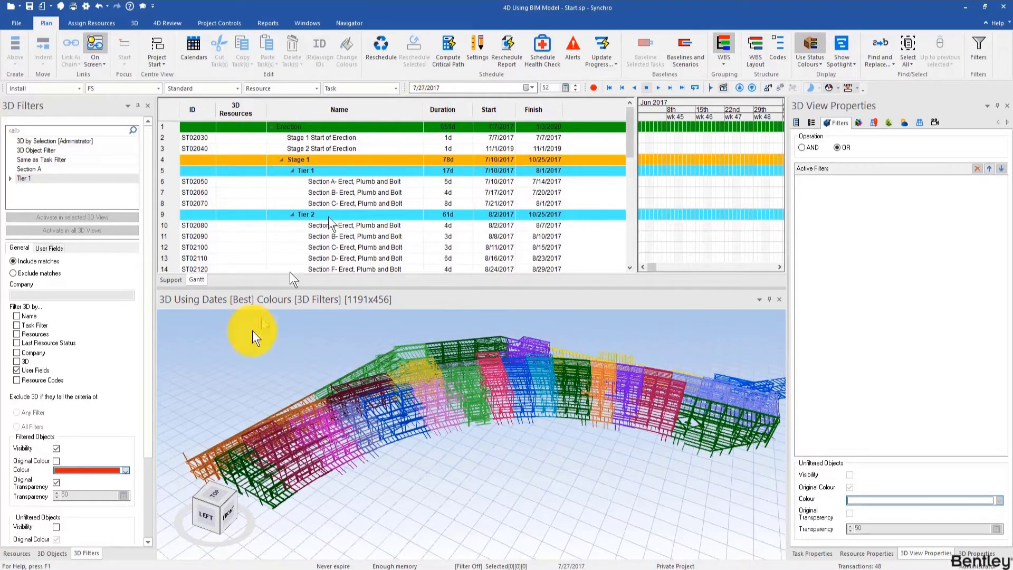
- Show the resource list from its first row, widen its pane and narrow its Name column to fit Type, Supplier and Calendar
click(20, 553)
scroll(142, 192, up, 2)
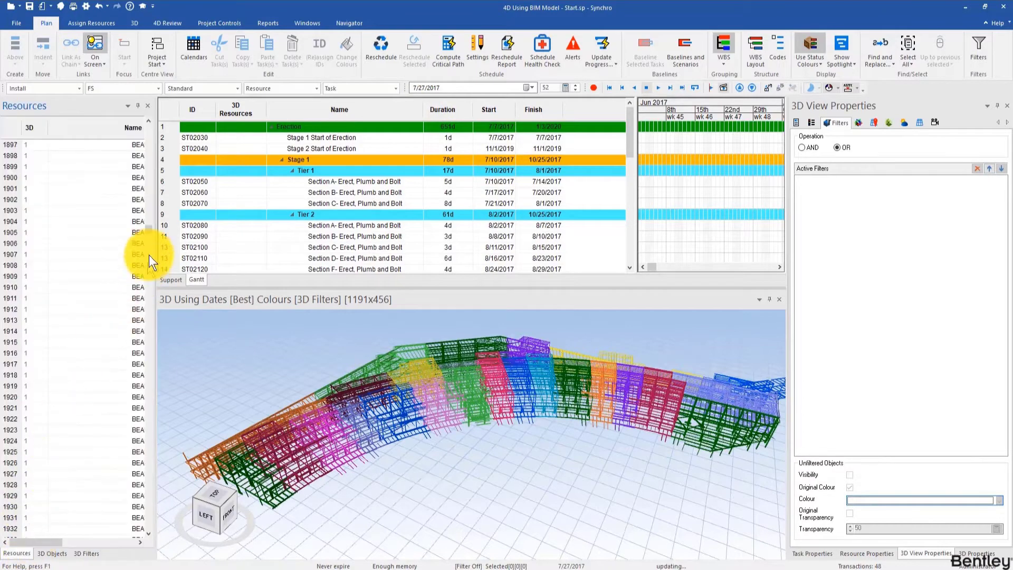
drag(156, 227, 299, 248)
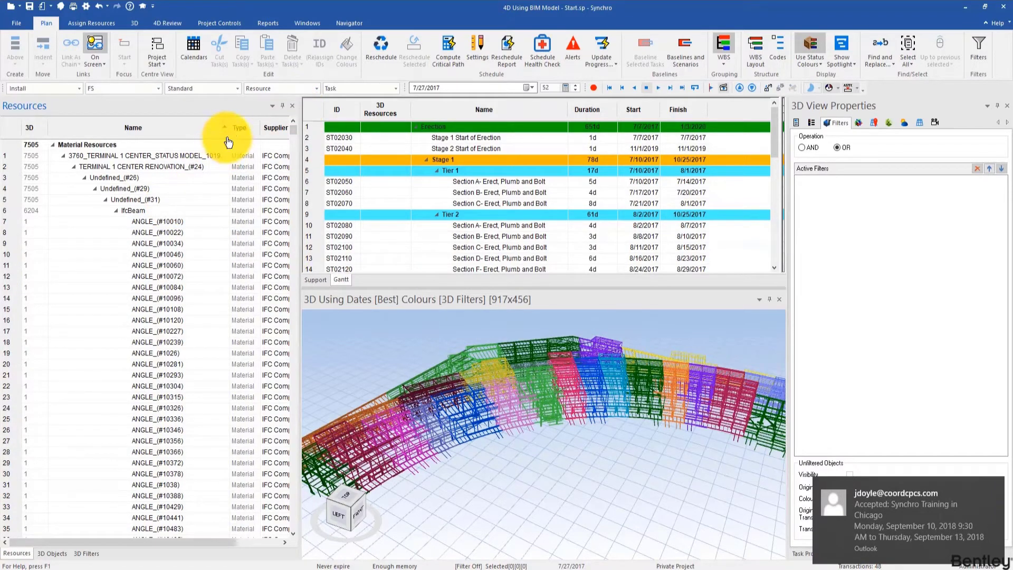
drag(230, 135, 202, 139)
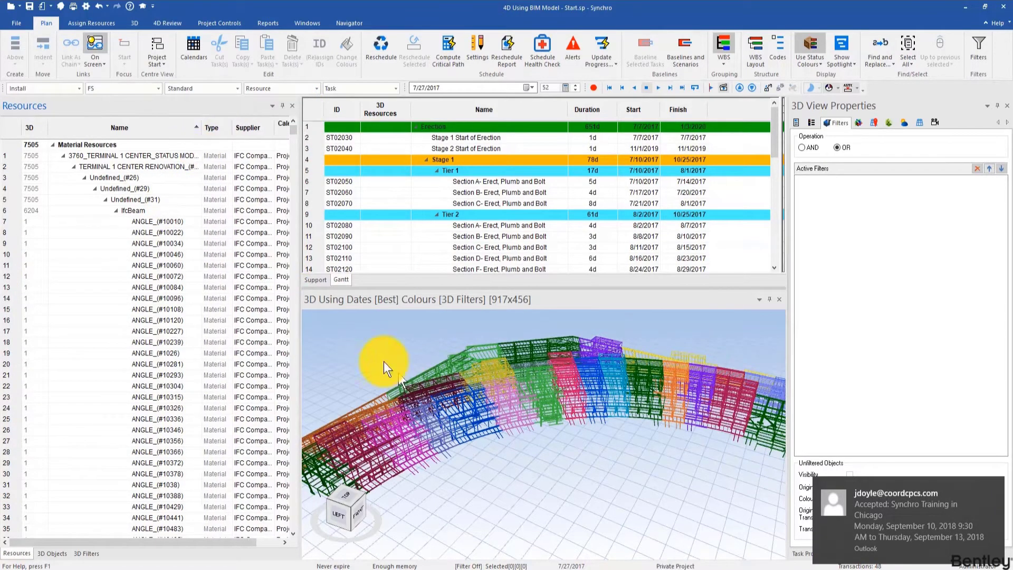
right_click(547, 556)
click(590, 564)
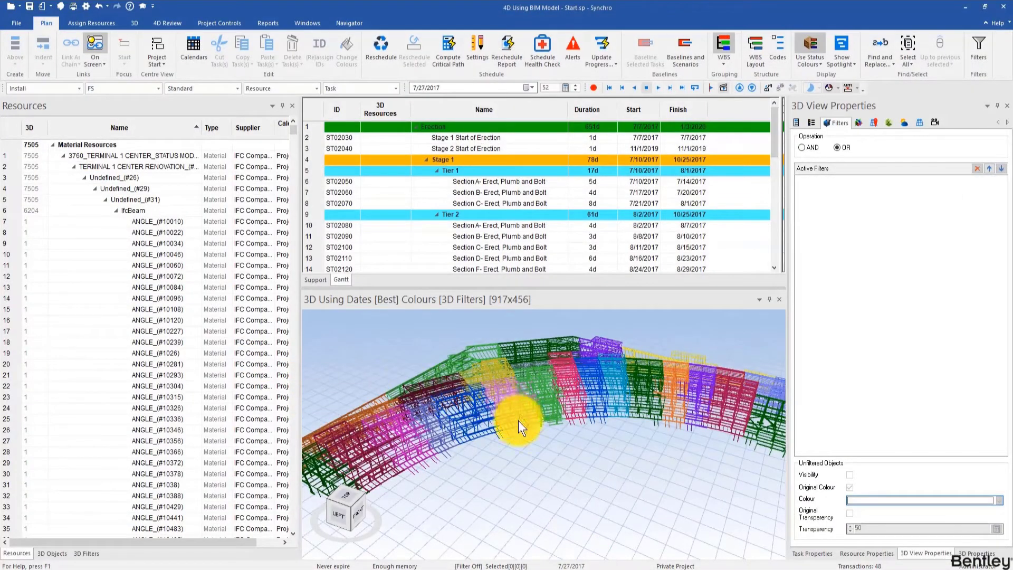
scroll(517, 422, down, 3)
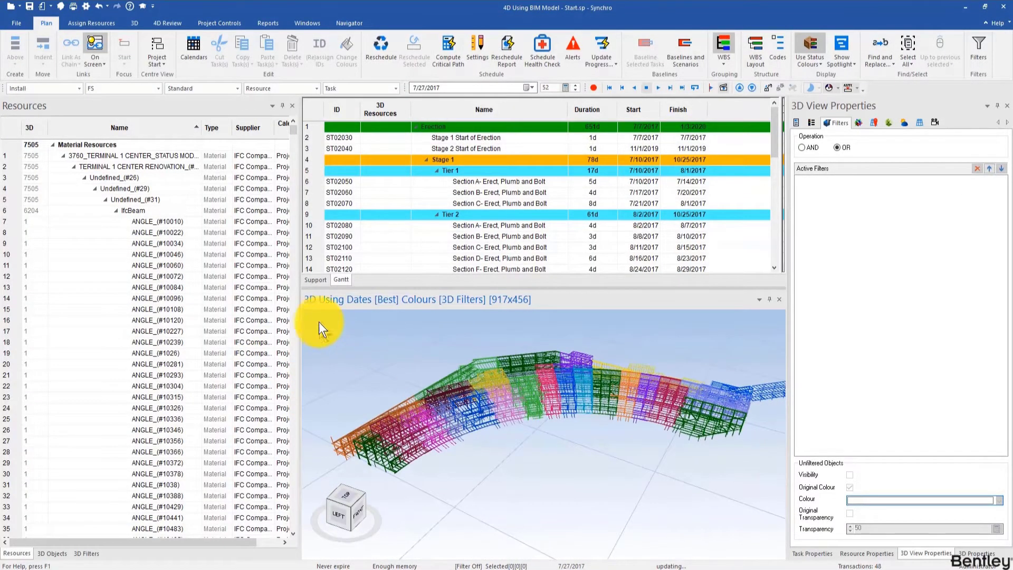
drag(299, 317, 350, 323)
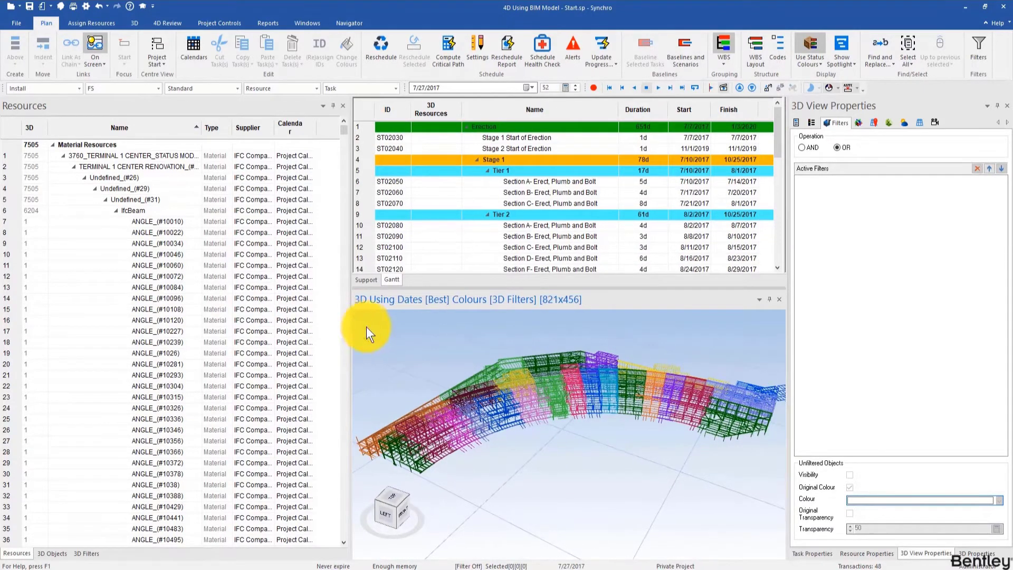
- Show the project's user fields and start adding a user field named Tier+Secton
click(223, 27)
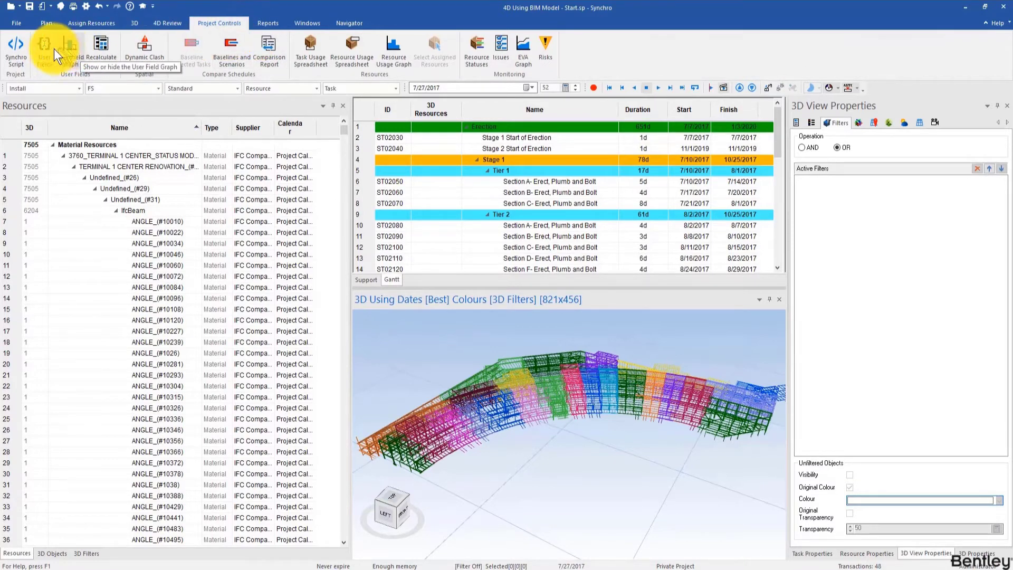
click(50, 49)
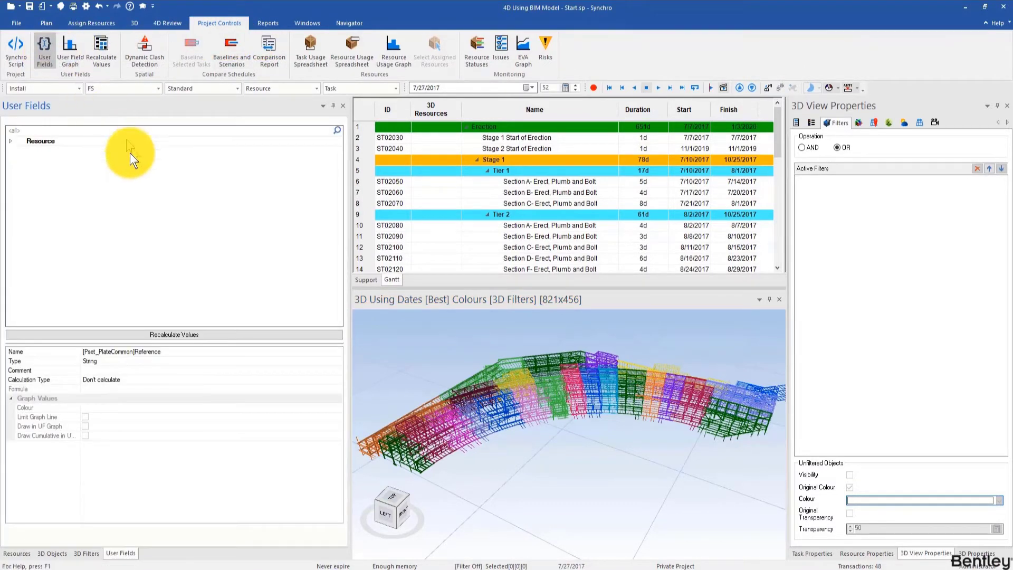
right_click(56, 171)
click(83, 178)
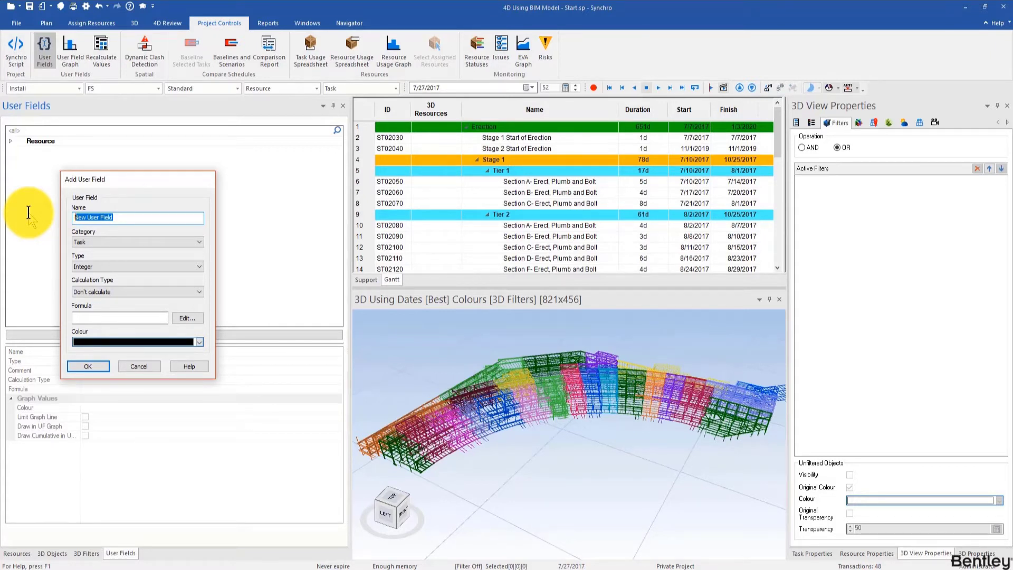
text(Tier+Secton)
- Create the Tier+Secton user field with category Resource, type String and calculation type Calculate
click(113, 246)
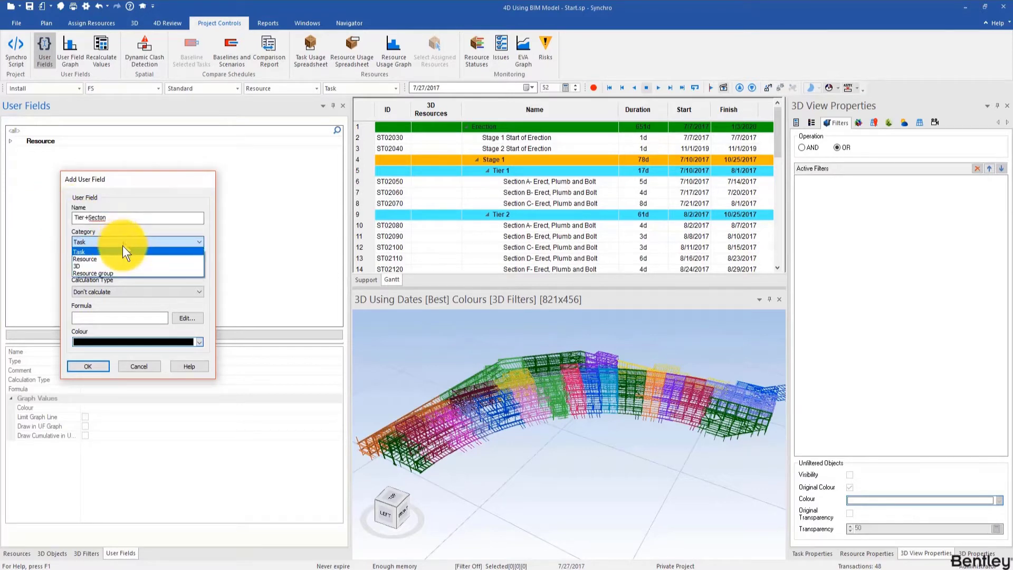
click(120, 259)
click(120, 265)
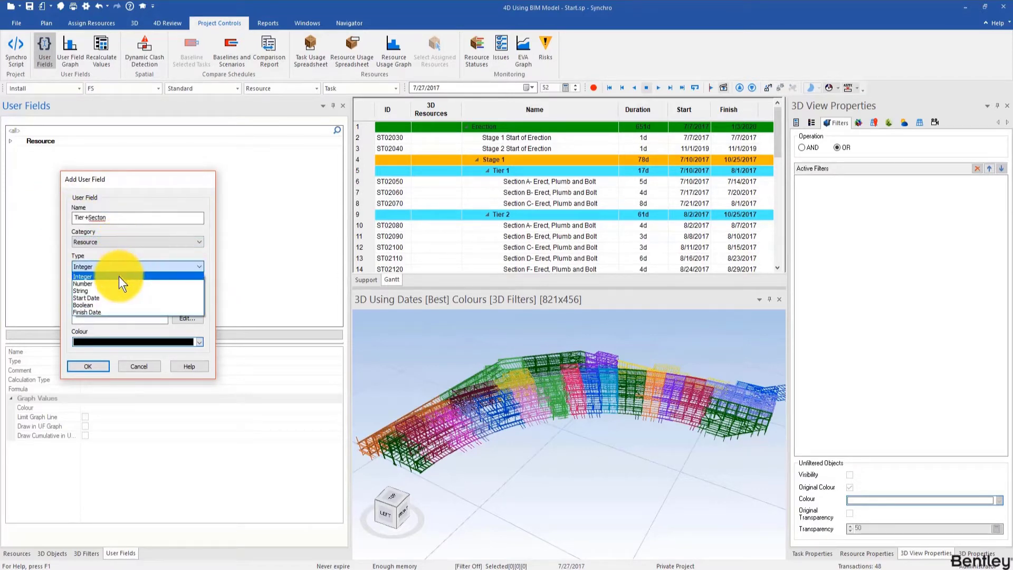
click(119, 290)
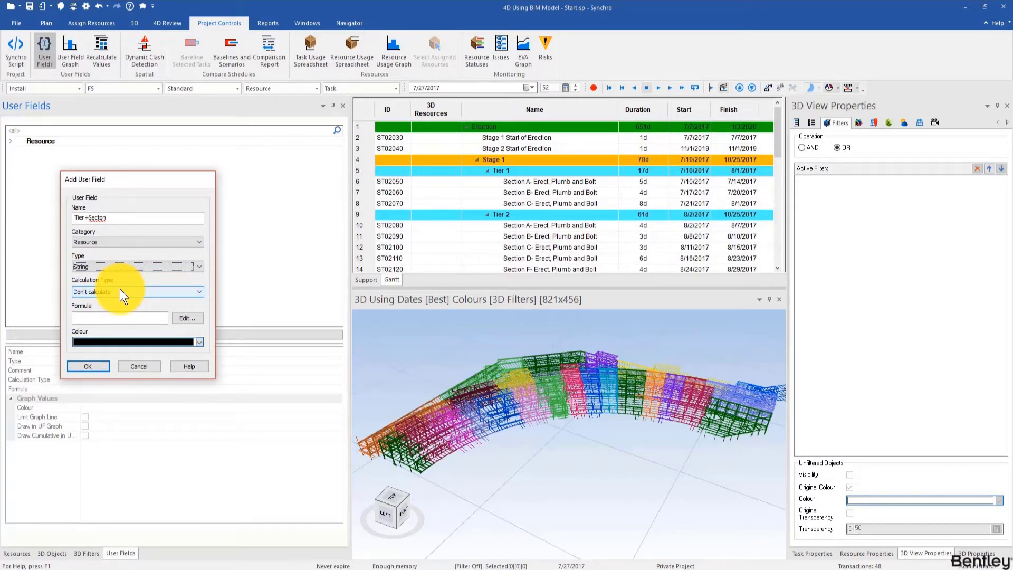
click(120, 291)
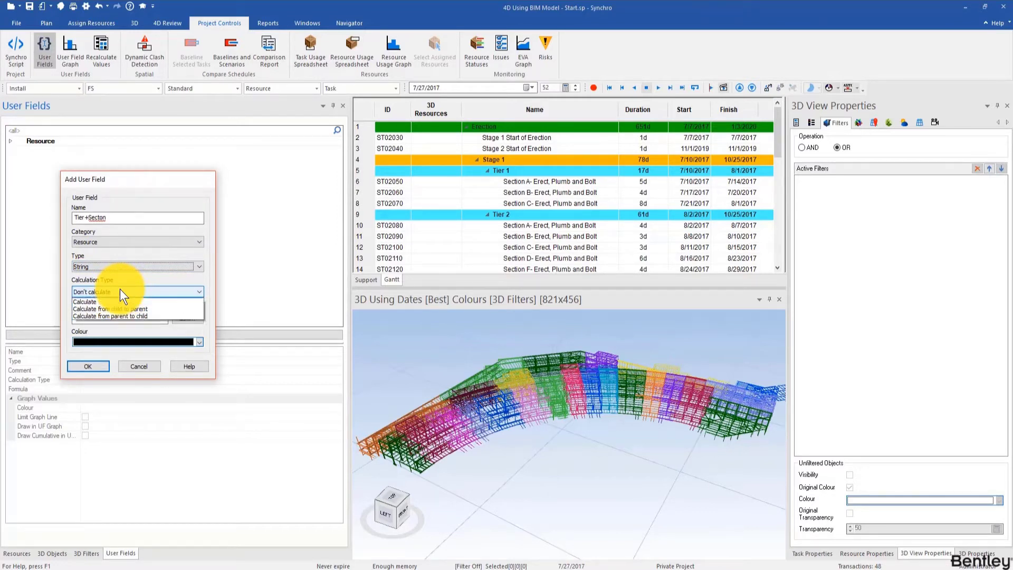
click(119, 308)
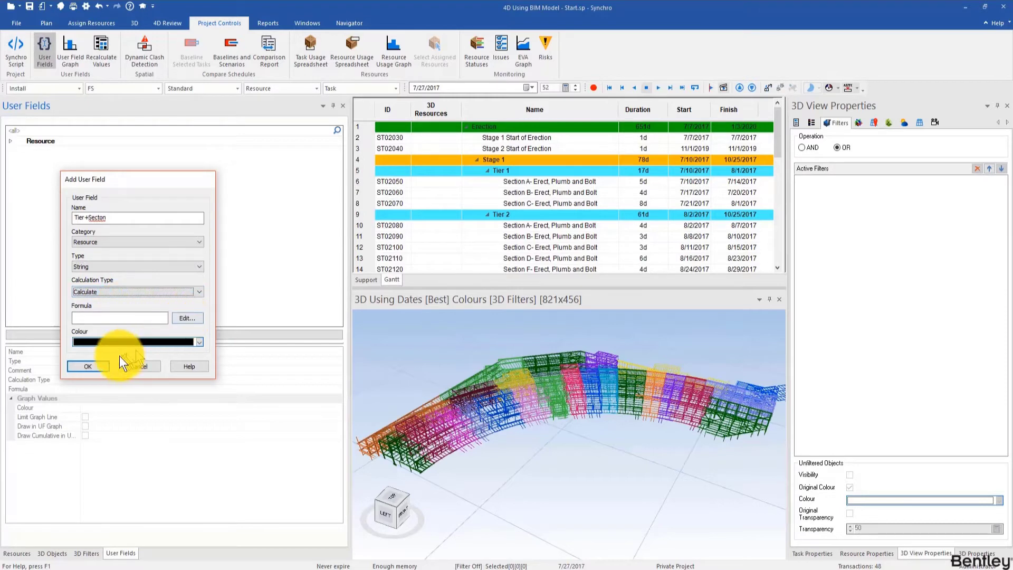
click(104, 365)
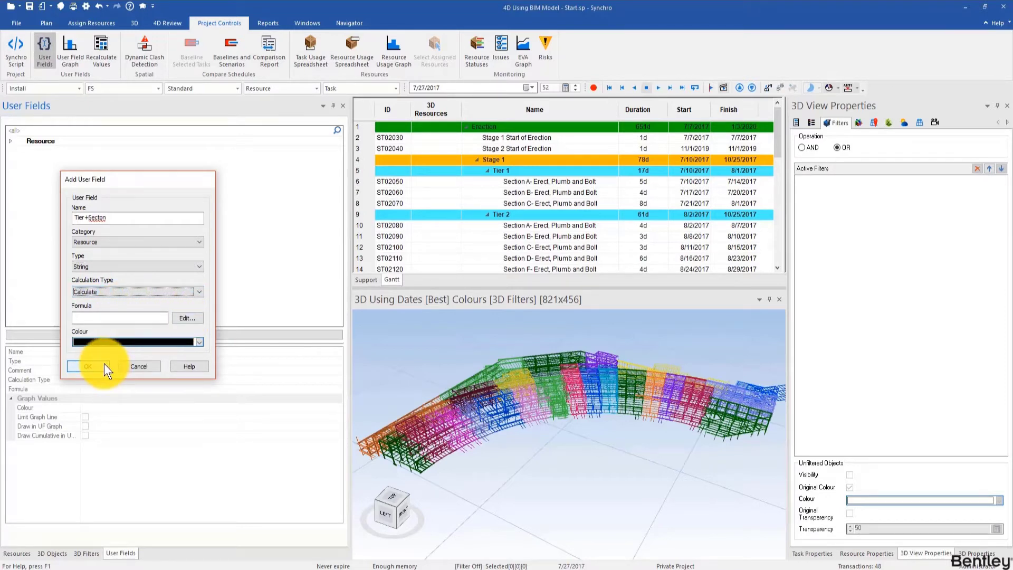
- Add the Tier+Secton user field as a column at the end of the resource list
click(15, 553)
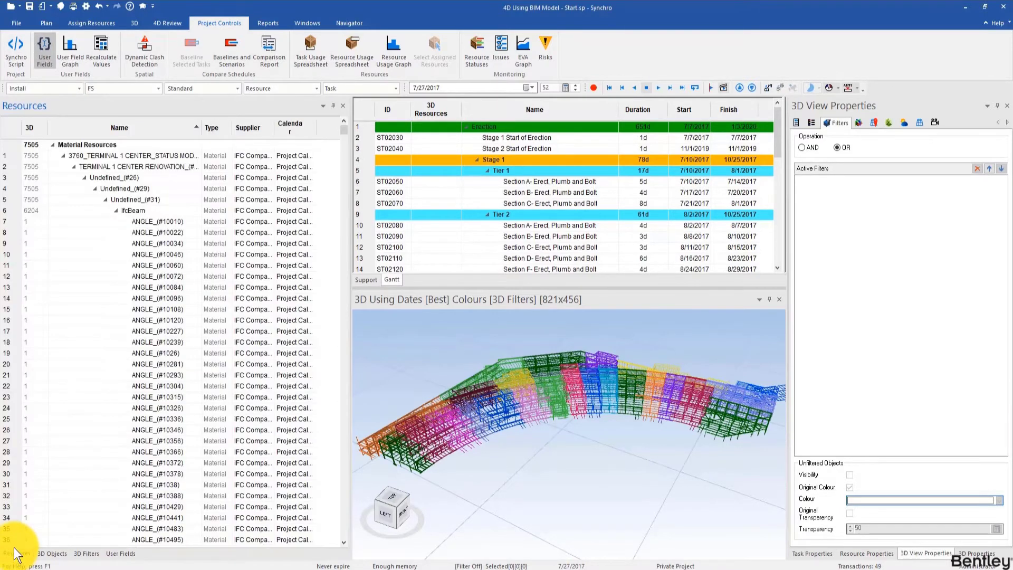
right_click(297, 127)
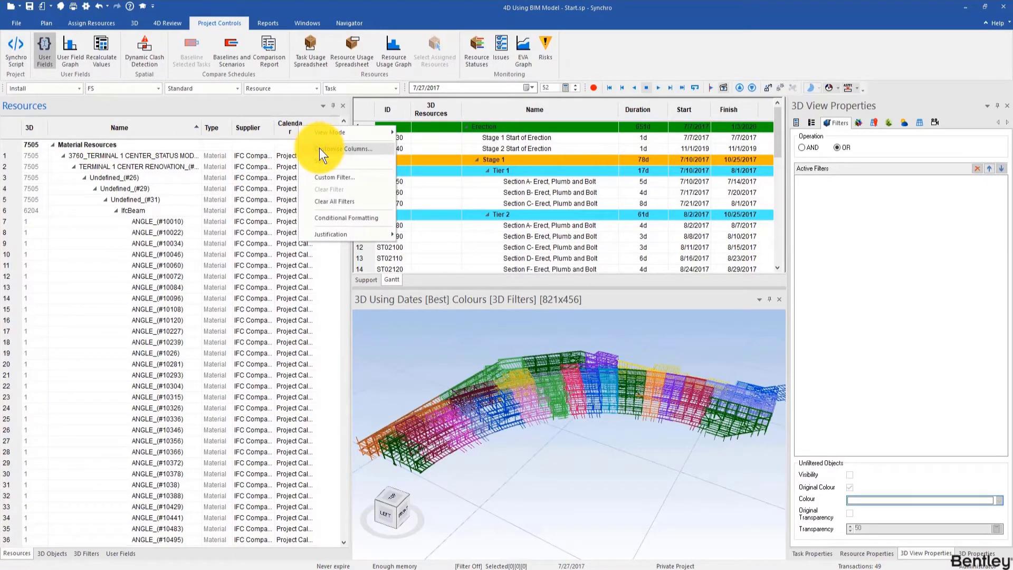
click(319, 148)
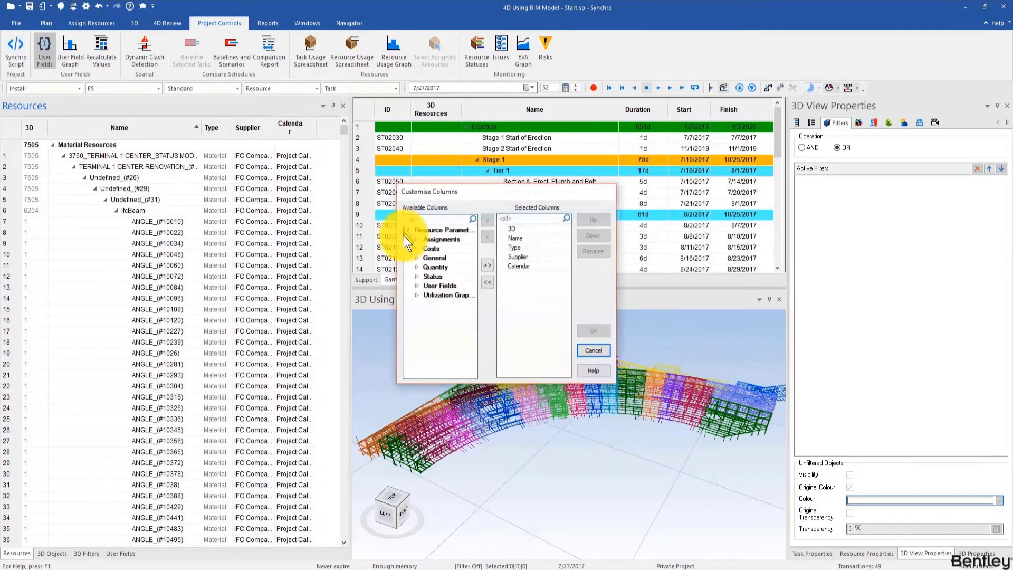
click(441, 219)
text(tier)
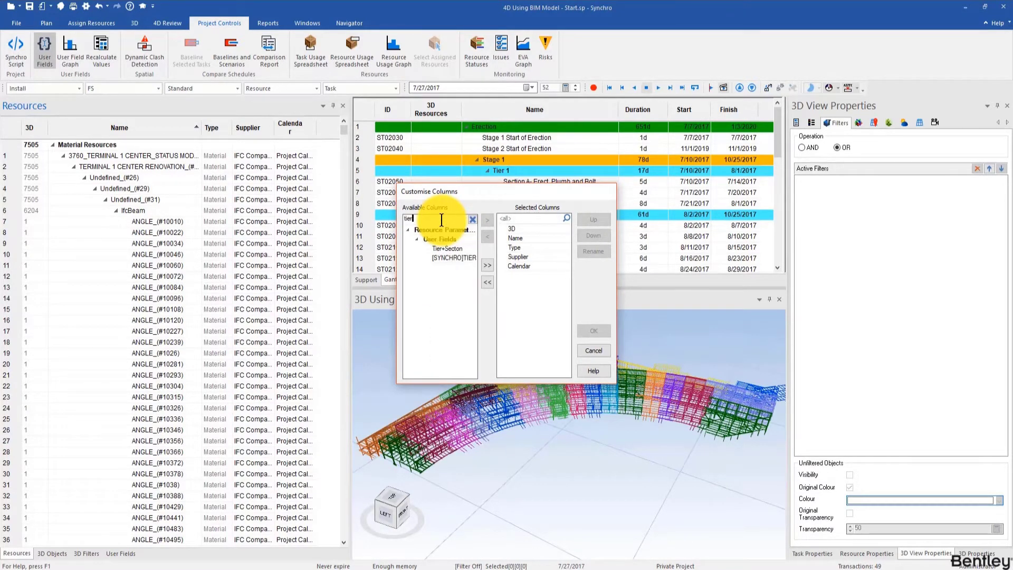
drag(458, 246, 528, 280)
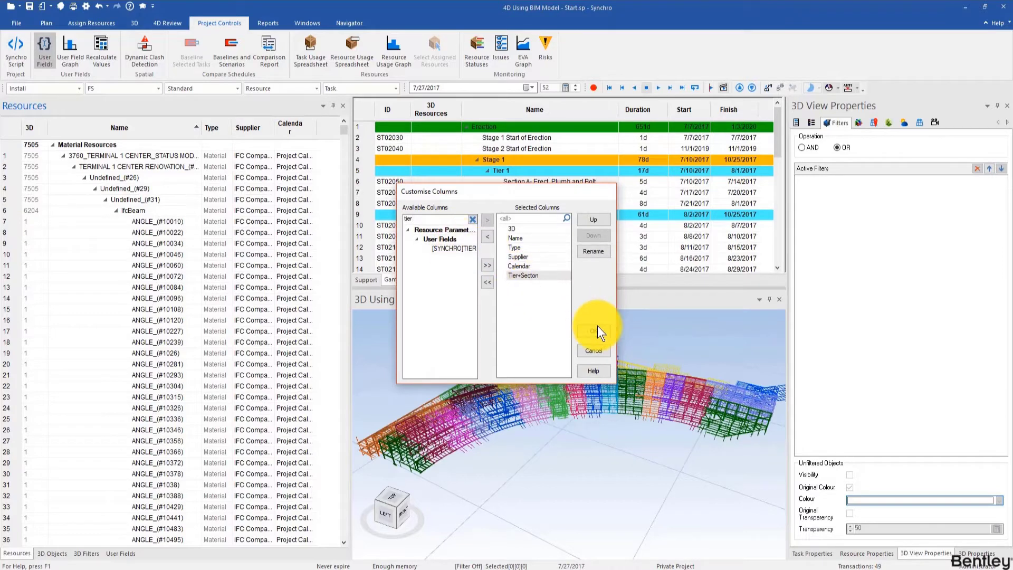
click(597, 329)
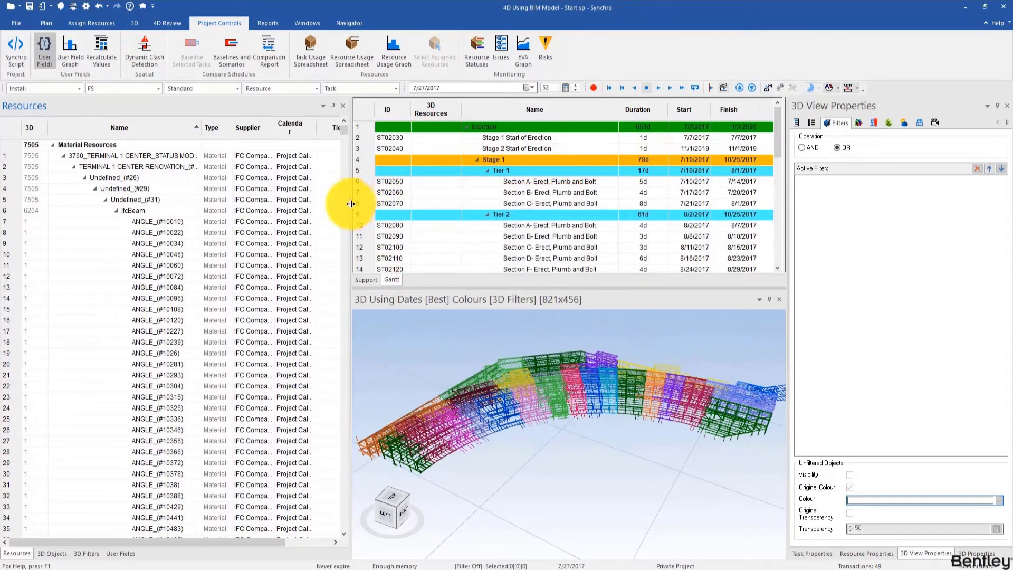
- Narrow the Tier+Secton column to fit its heading and resize the Resources pane to just show it
drag(351, 204, 477, 219)
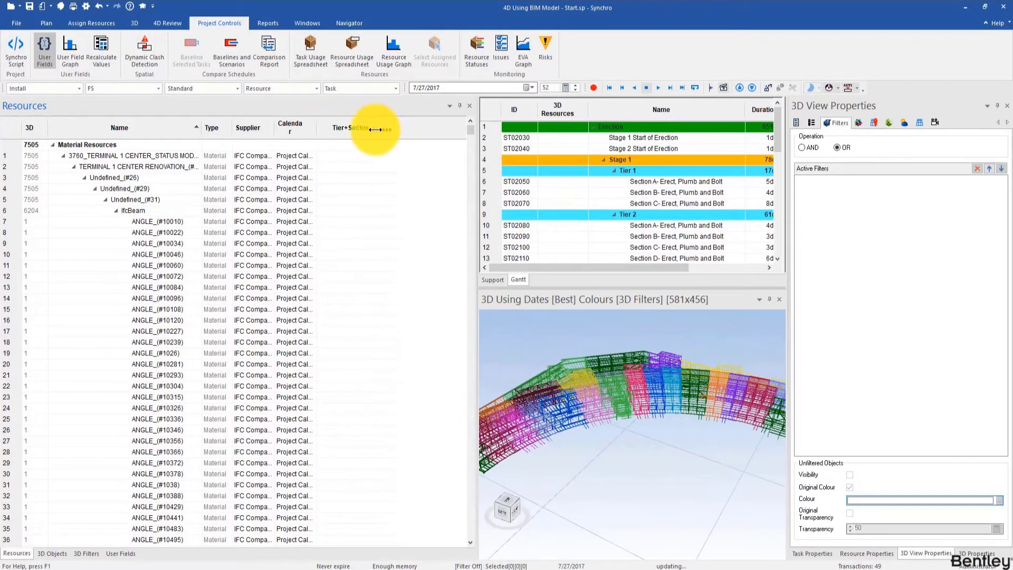
drag(375, 129, 369, 130)
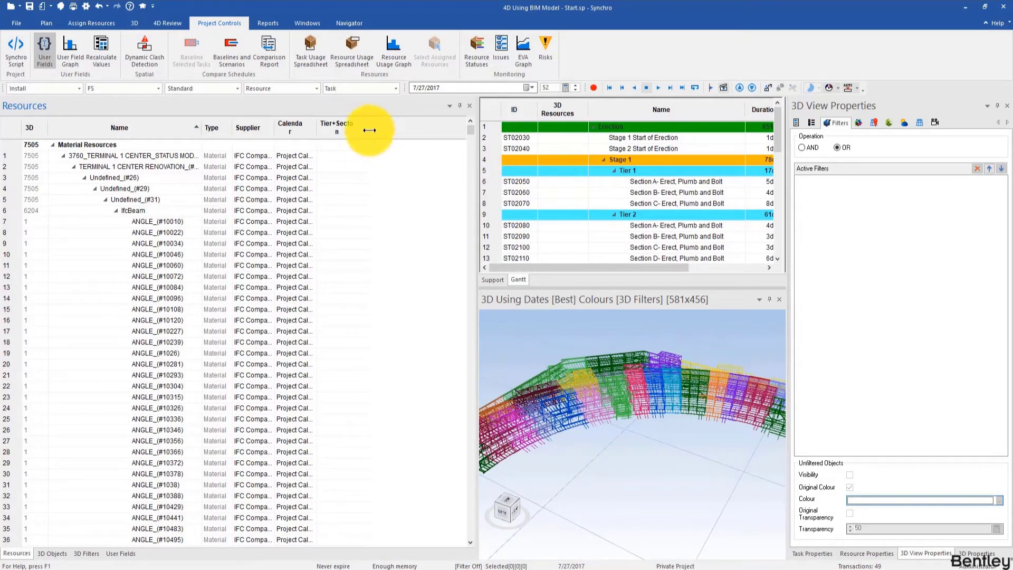
double_click(369, 130)
drag(478, 165, 380, 166)
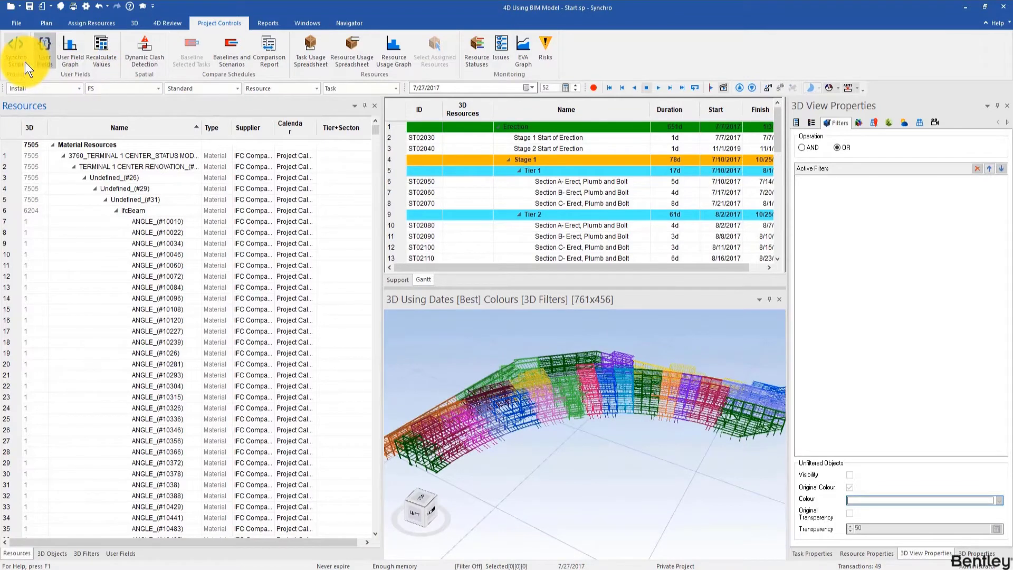
- Show the user fields, expand the Resource group and select the formula property of Tier+Secton
click(126, 554)
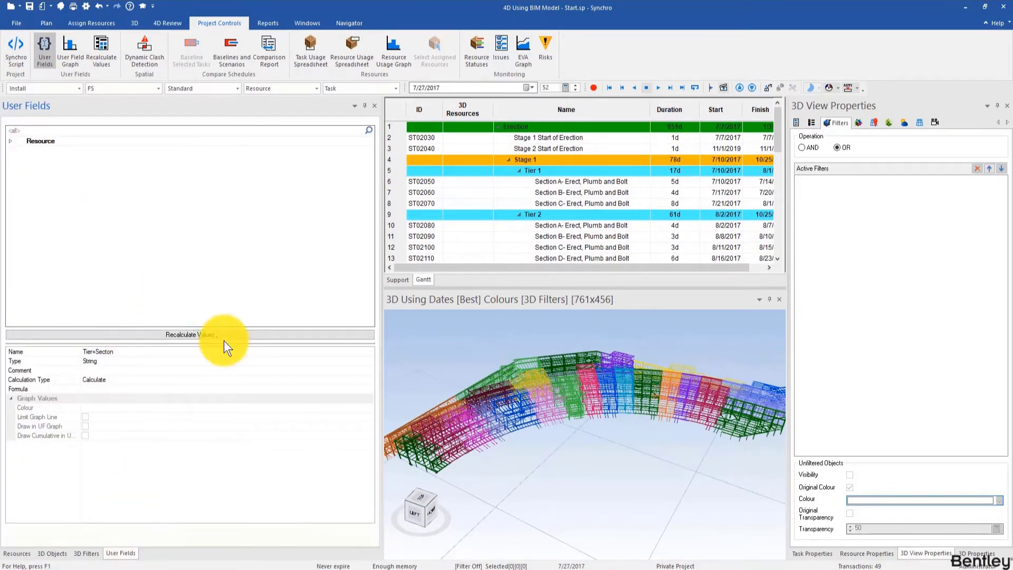
click(11, 141)
click(27, 132)
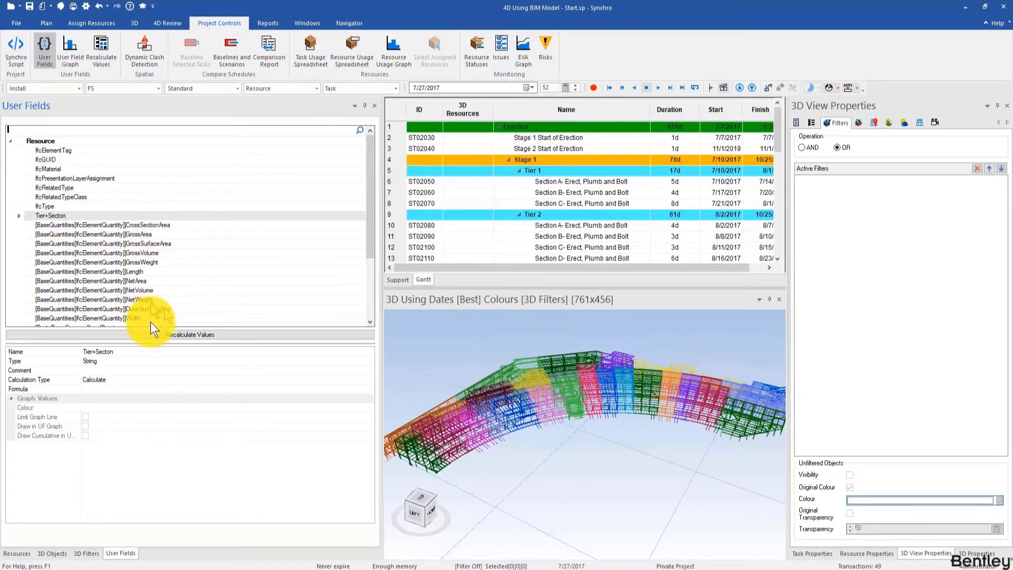
click(182, 388)
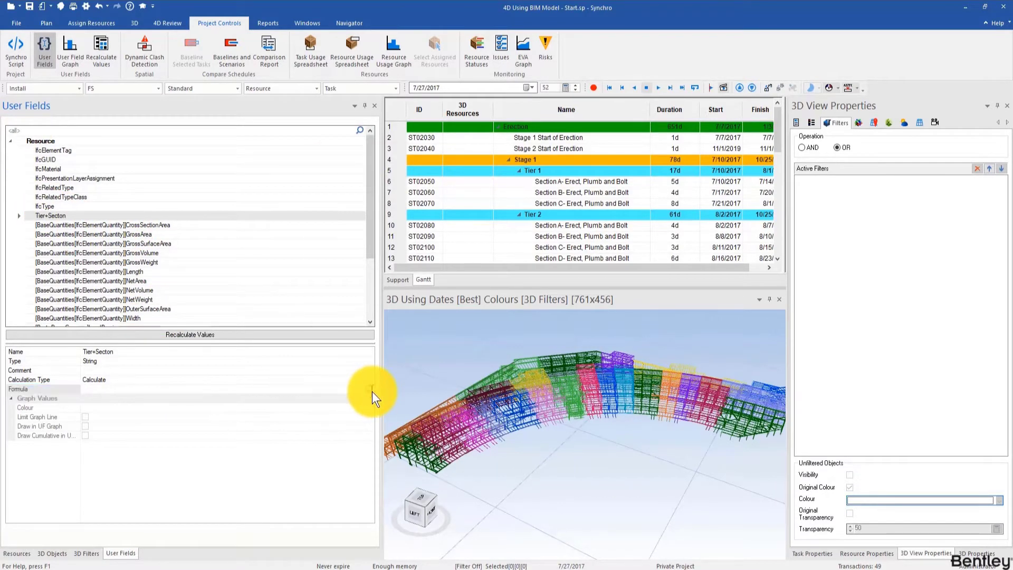
click(372, 392)
drag(407, 154, 378, 234)
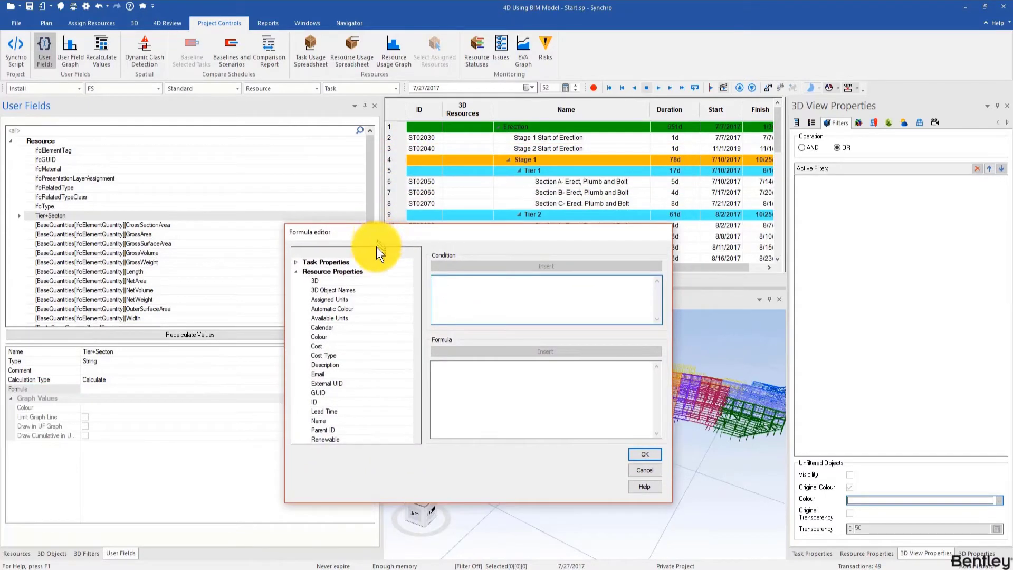
click(375, 252)
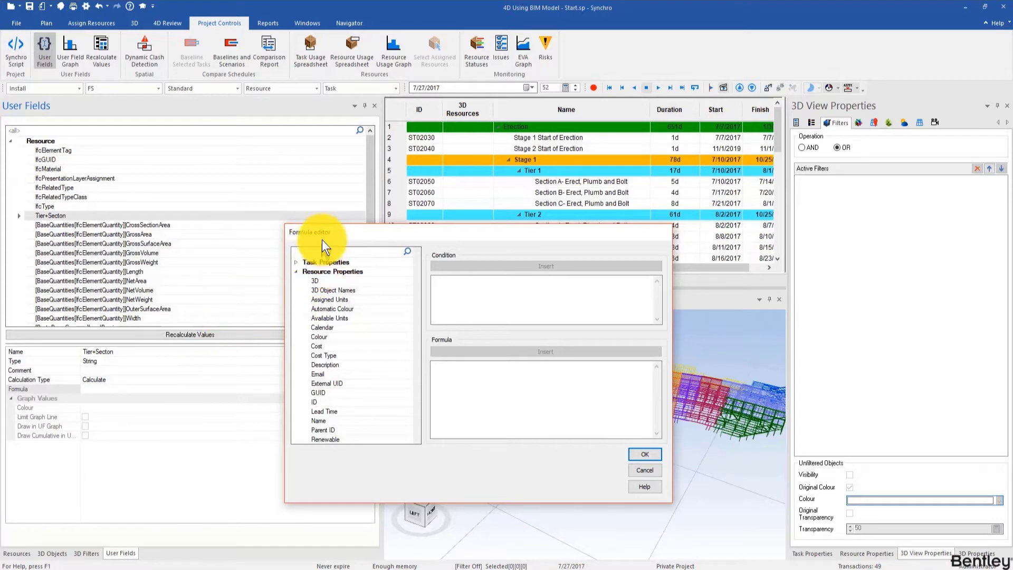
drag(323, 236, 308, 198)
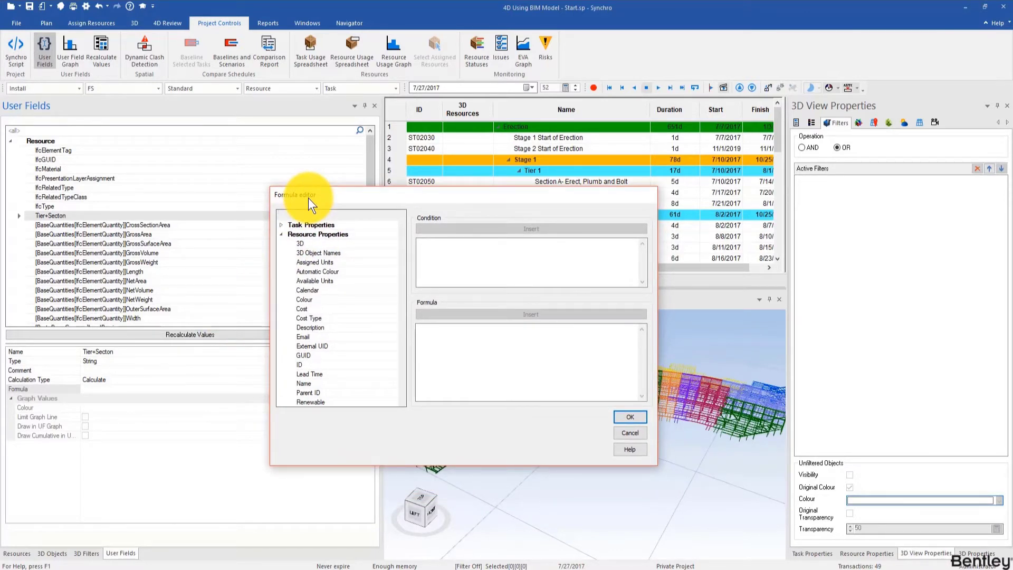
click(443, 347)
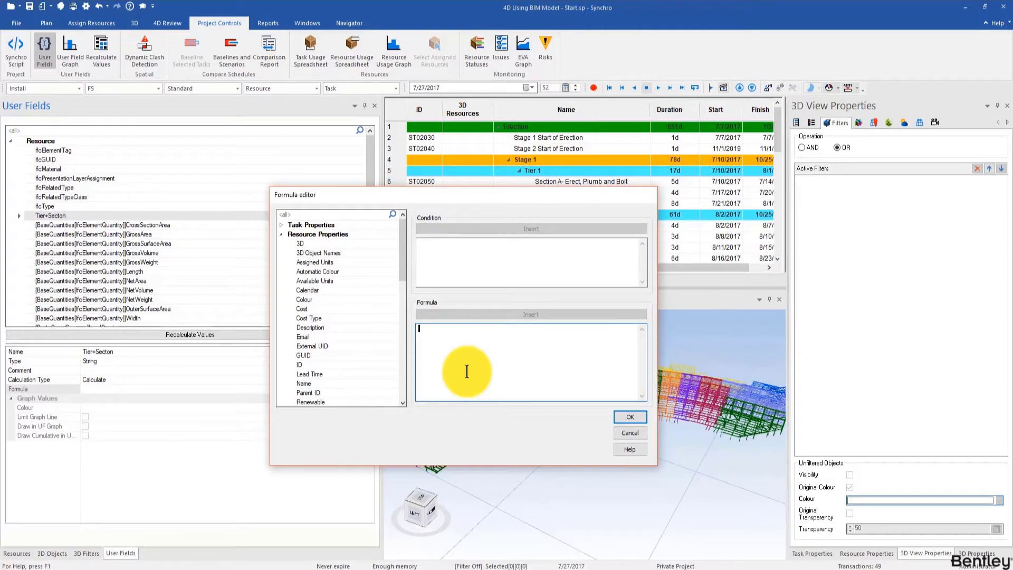
click(628, 434)
- Dock the User Fields pane beside the Resources pane and widen both so the Tier+Secton column fits
click(17, 553)
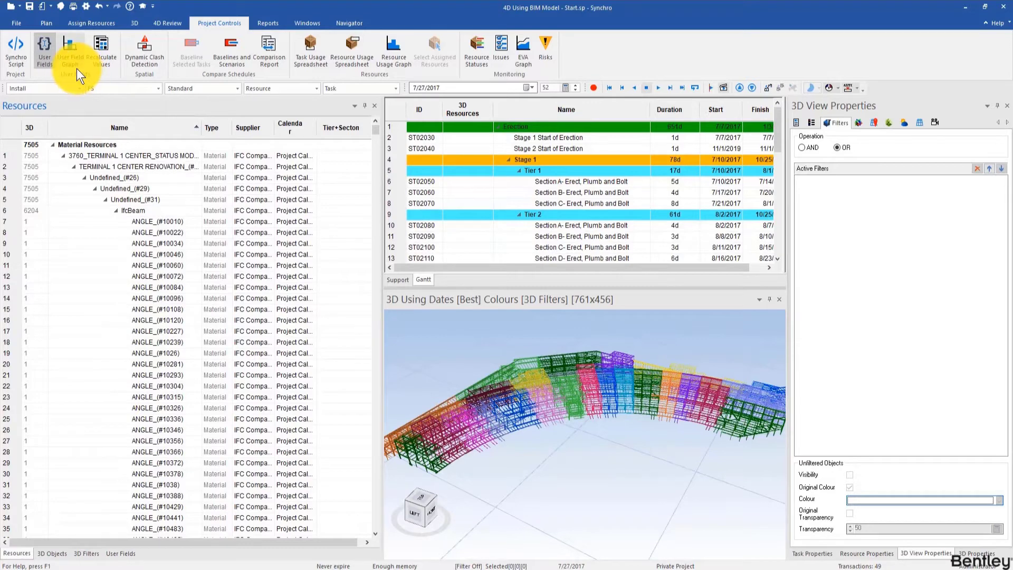
drag(382, 225, 381, 224)
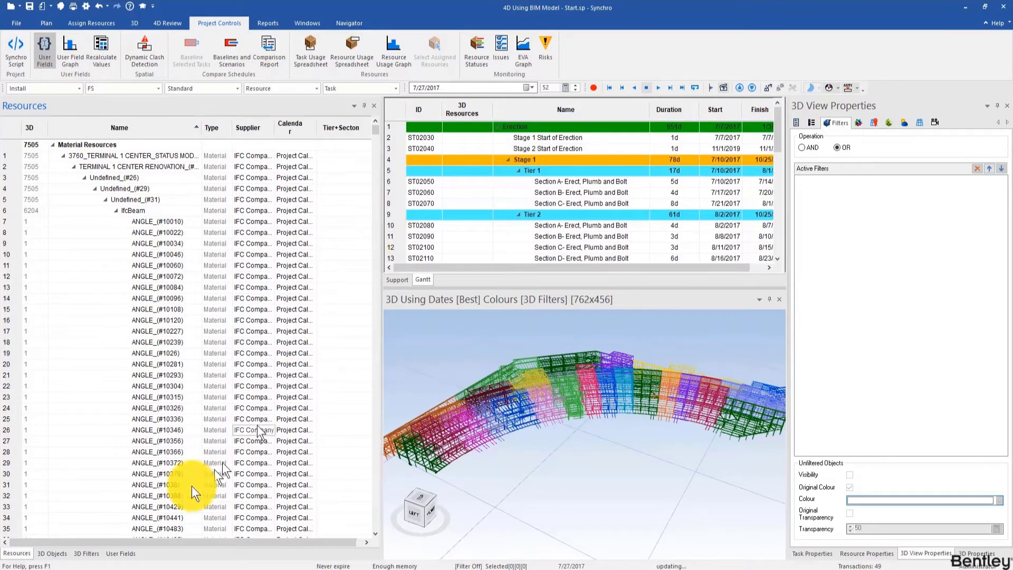
click(120, 553)
drag(118, 554, 205, 323)
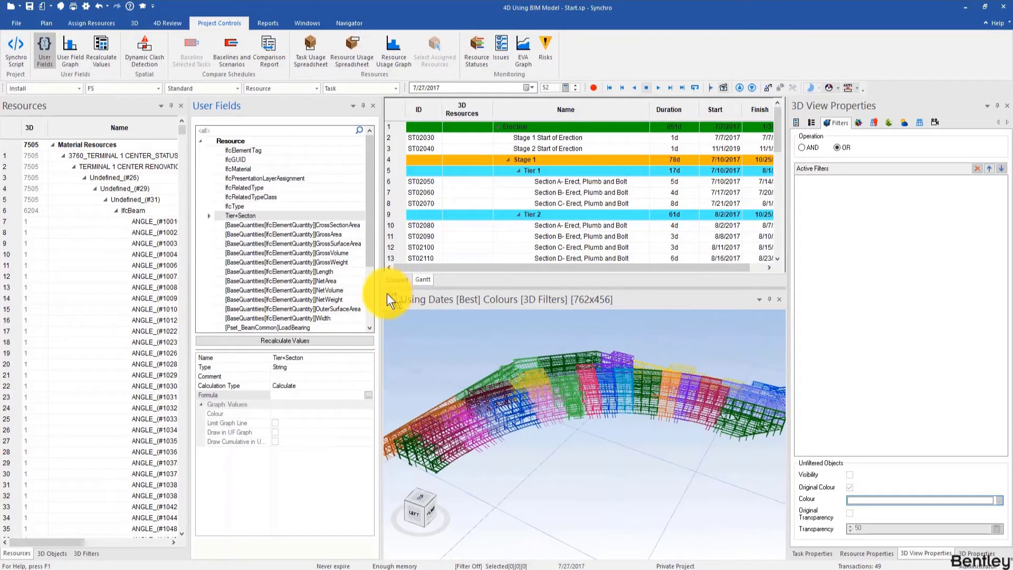
drag(382, 294, 614, 287)
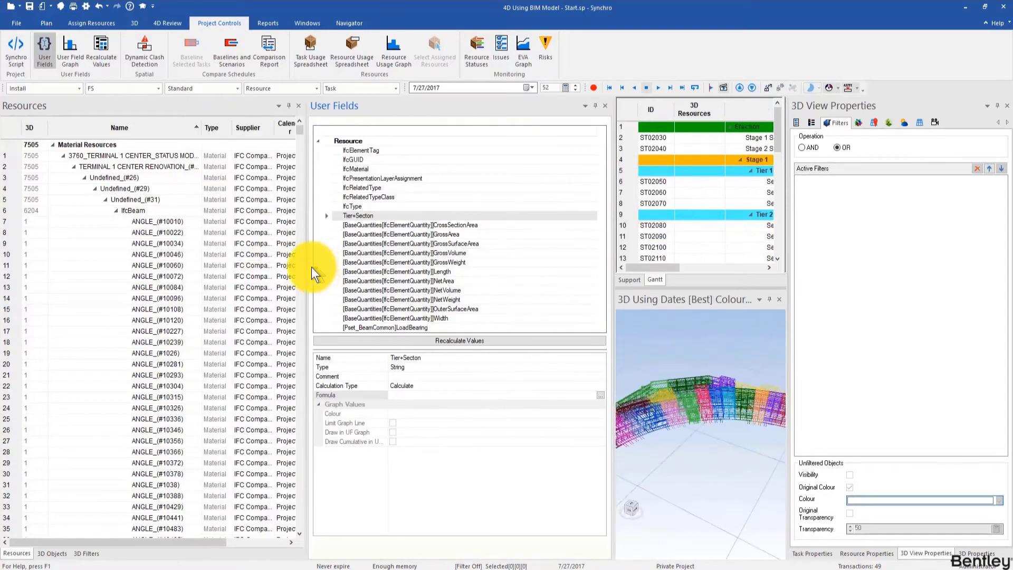
drag(308, 269, 376, 277)
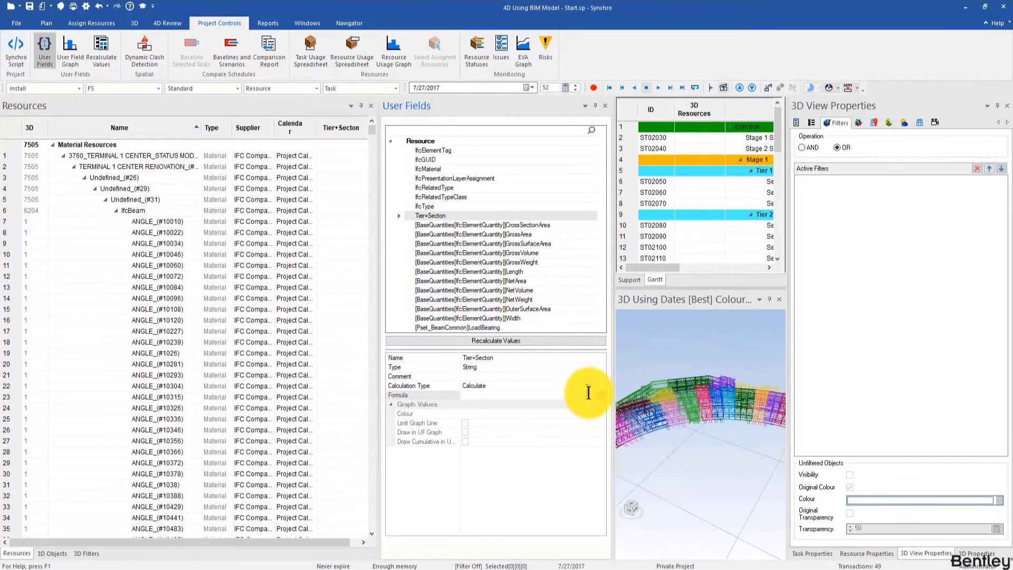
click(600, 395)
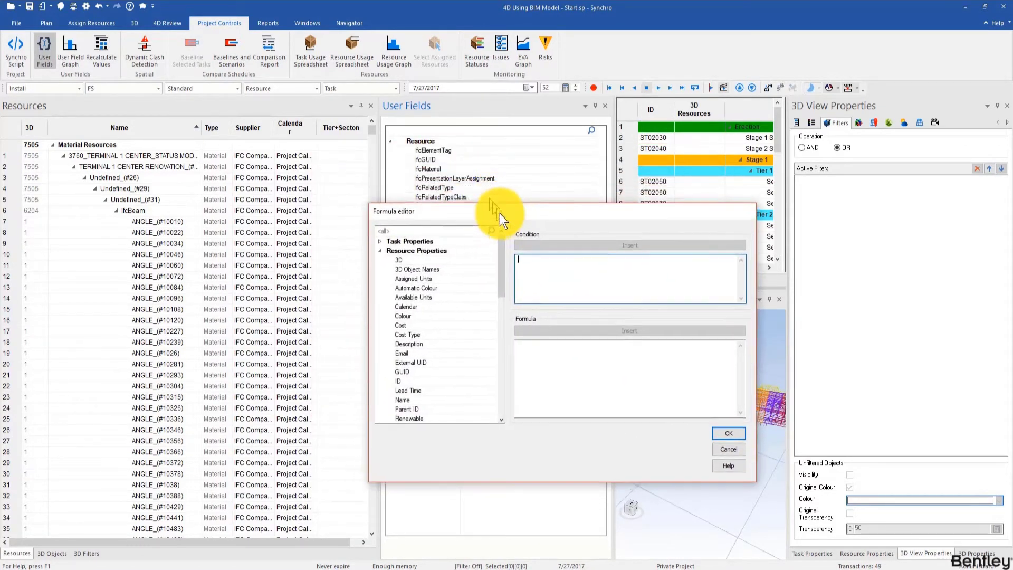
click(447, 232)
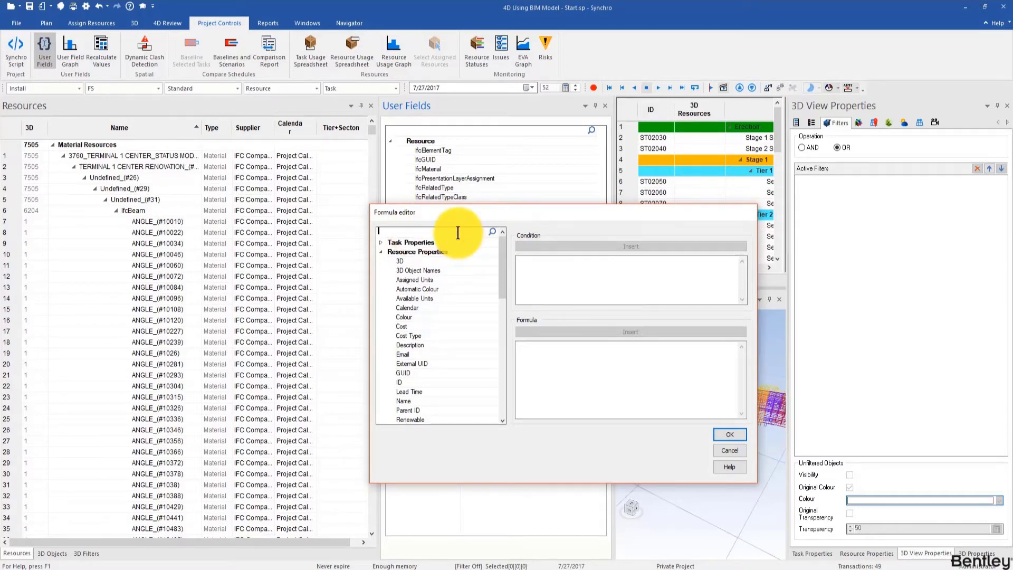
click(293, 132)
key(Escape)
- Add the [SYNCHRO]TIER and [SYNCHRO]SECTION columns to the resource list, placed before Tier+Secton
click(293, 132)
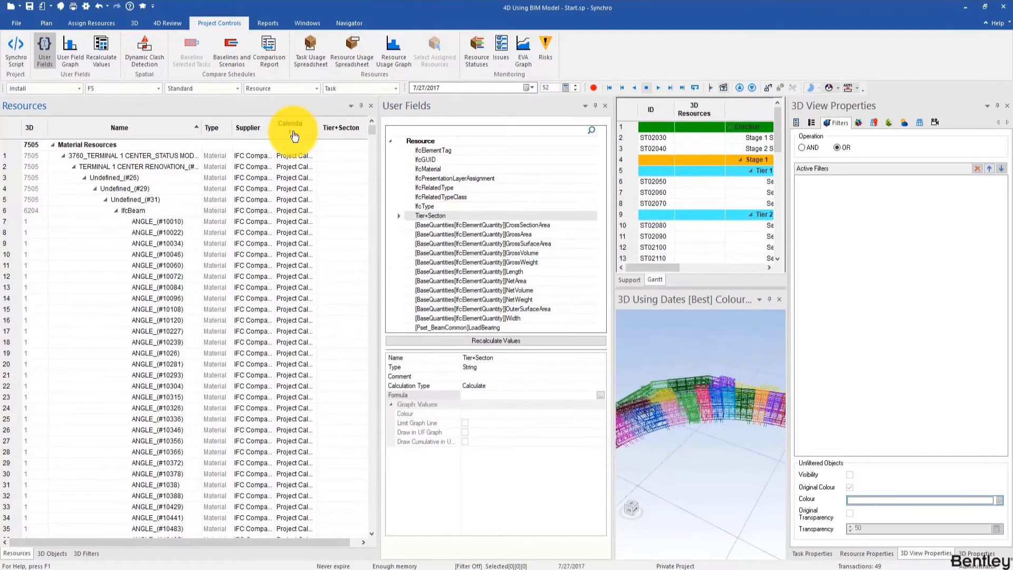
right_click(293, 136)
click(336, 165)
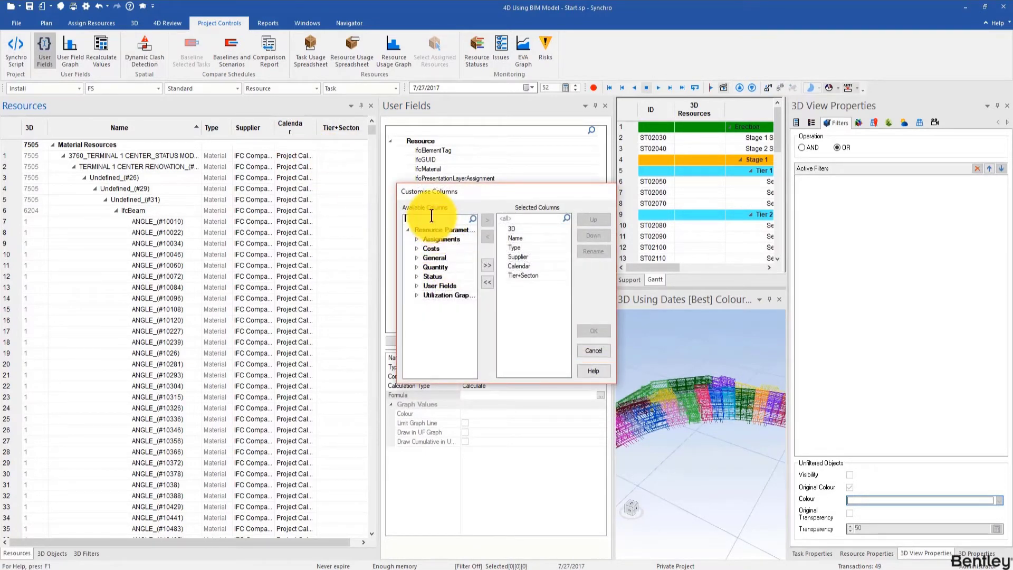
text(tier)
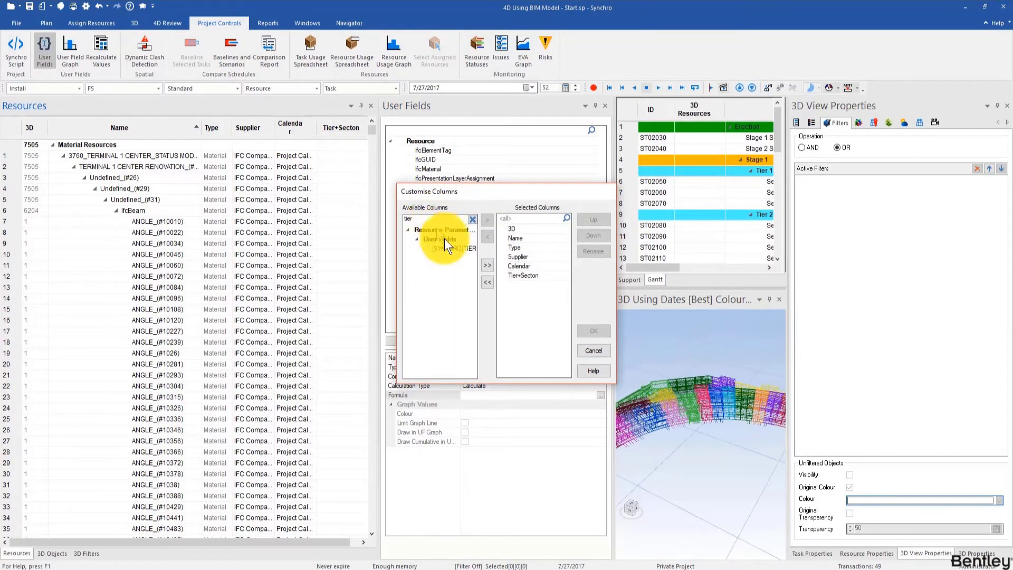
drag(518, 289, 516, 275)
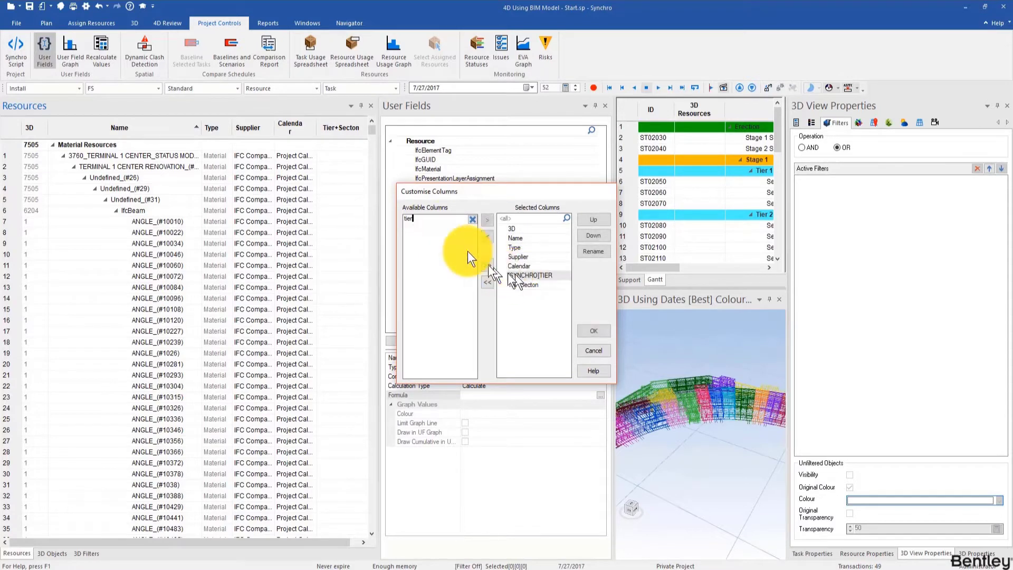
text(section)
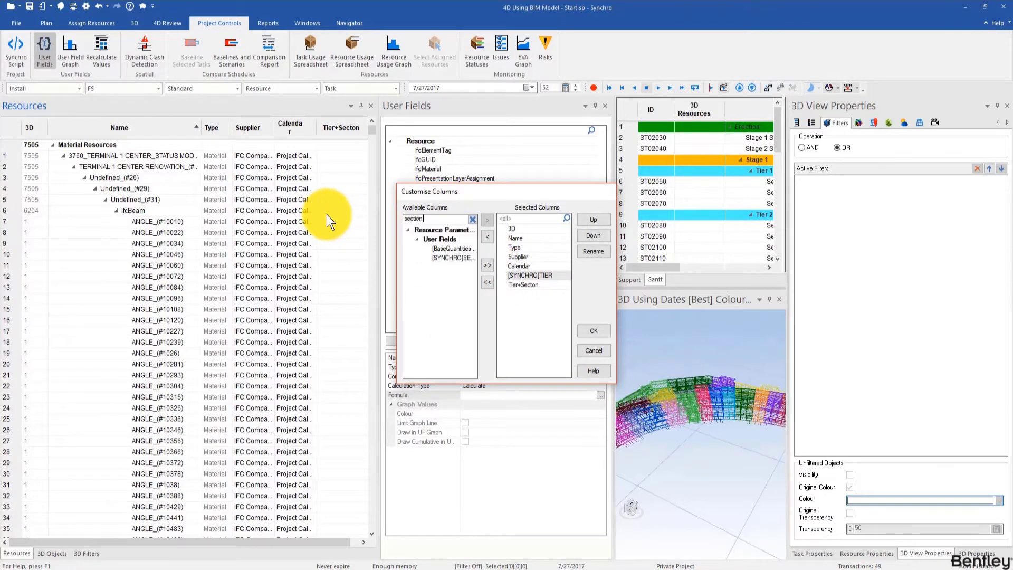
drag(448, 258, 530, 289)
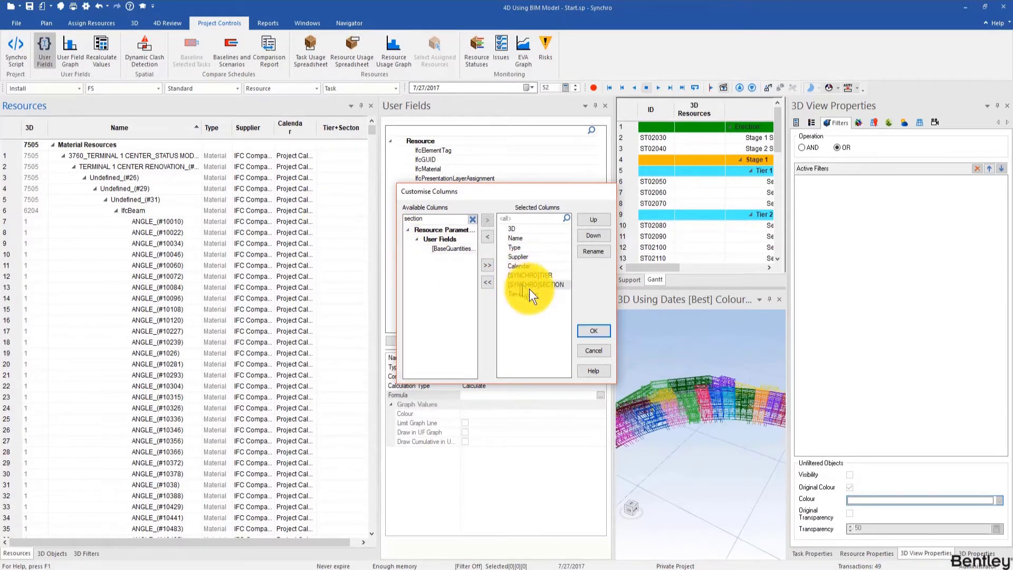
click(591, 330)
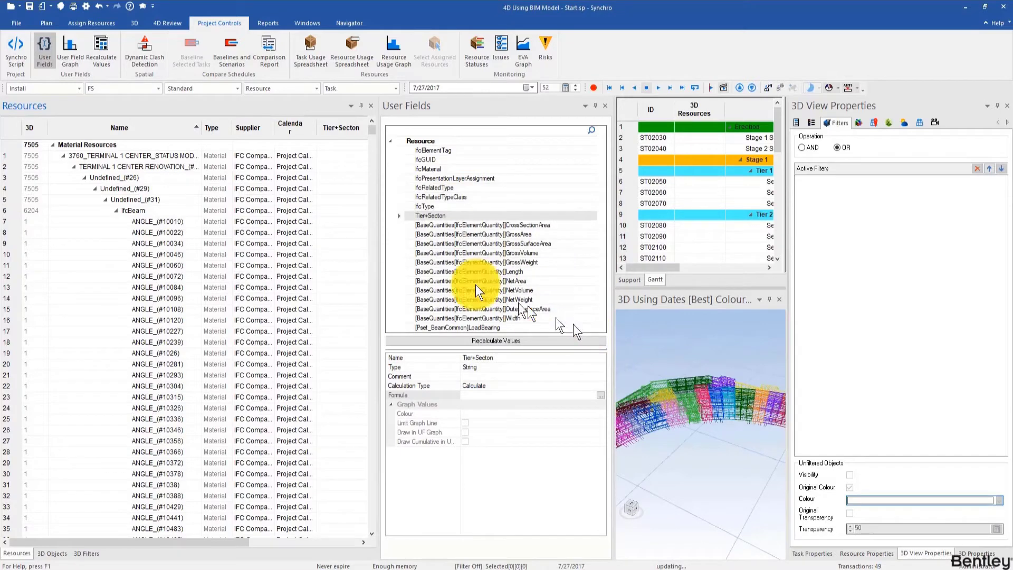
- Remove the Supplier and Calendar columns from the resource list
right_click(327, 153)
click(338, 152)
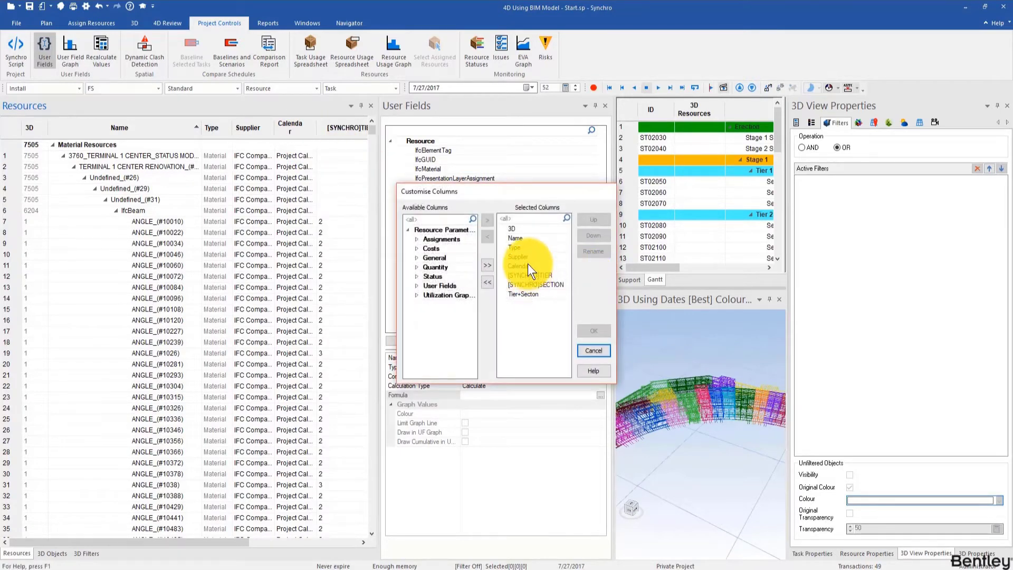
drag(517, 261, 453, 260)
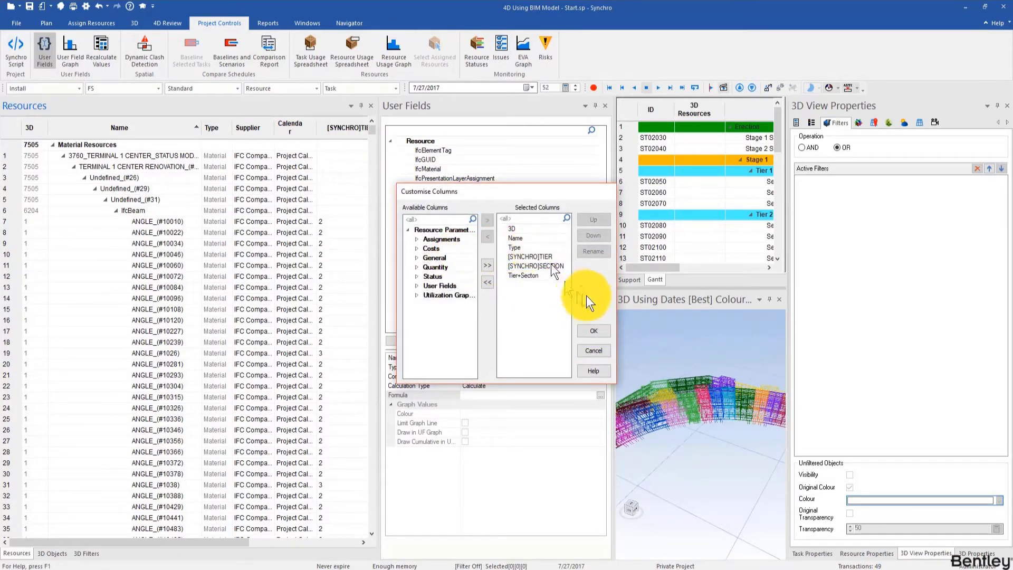
click(592, 334)
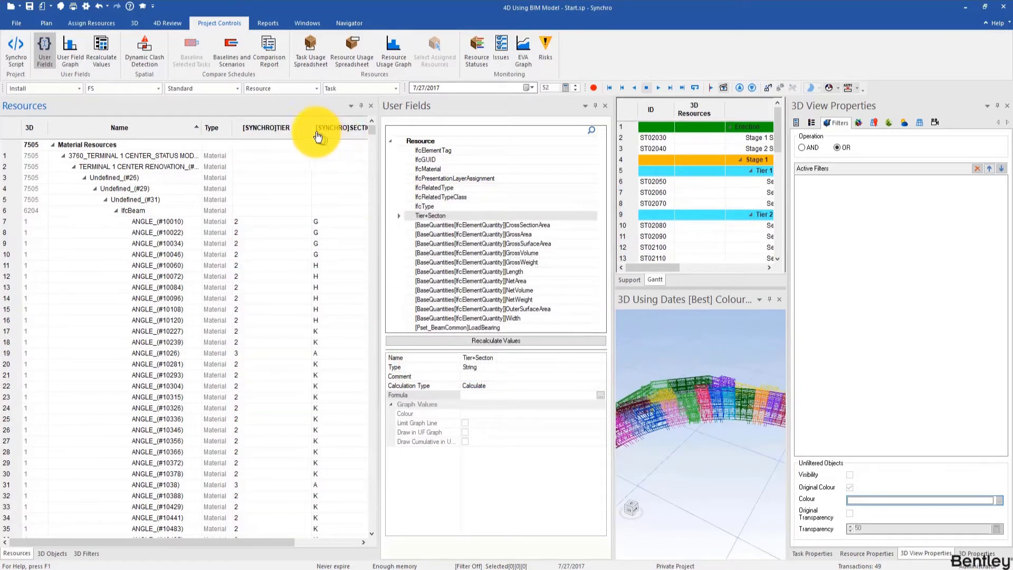
- Narrow the [SYNCHRO]TIER and [SYNCHRO]SECTION columns and widen the Resources pane to show all of Tier+Secton
mouse_move(307, 132)
mouse_down()
mouse_move(264, 132)
mouse_move(324, 136)
mouse_up()
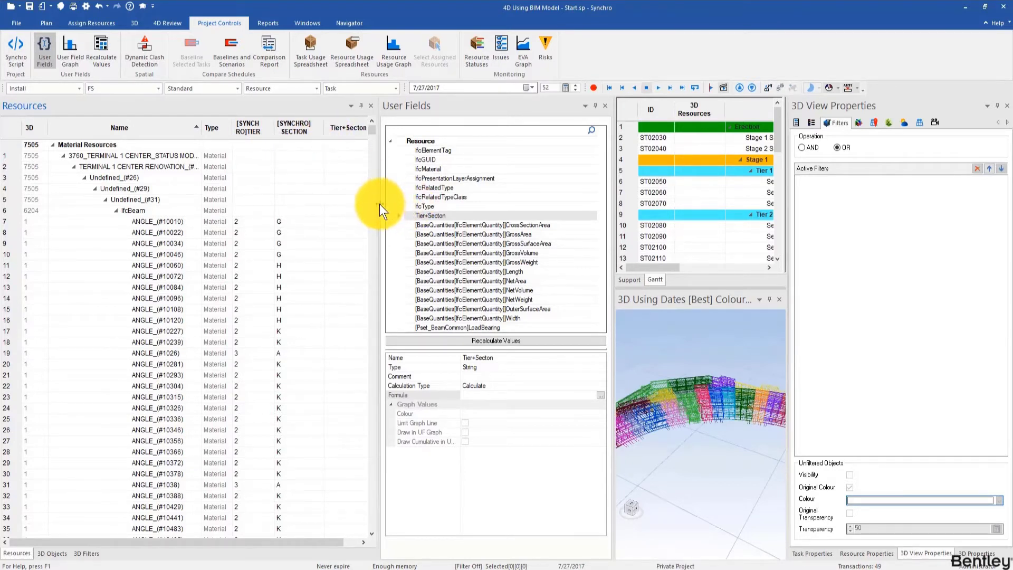
drag(379, 204, 422, 211)
- Enter 2G as the Tier+Secton value of ANGLE_(#10010) in the resource list
double_click(338, 223)
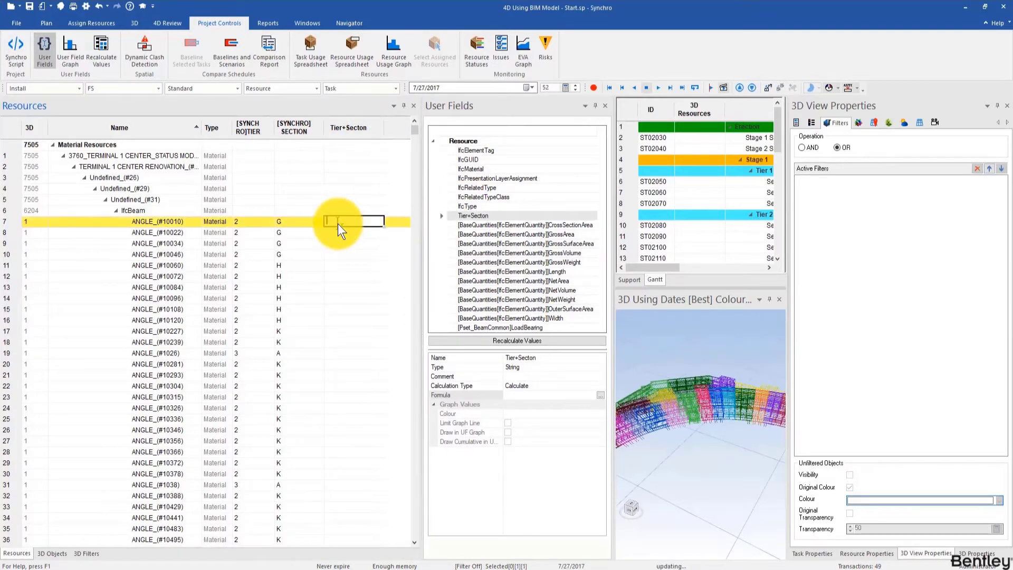
text(2G)
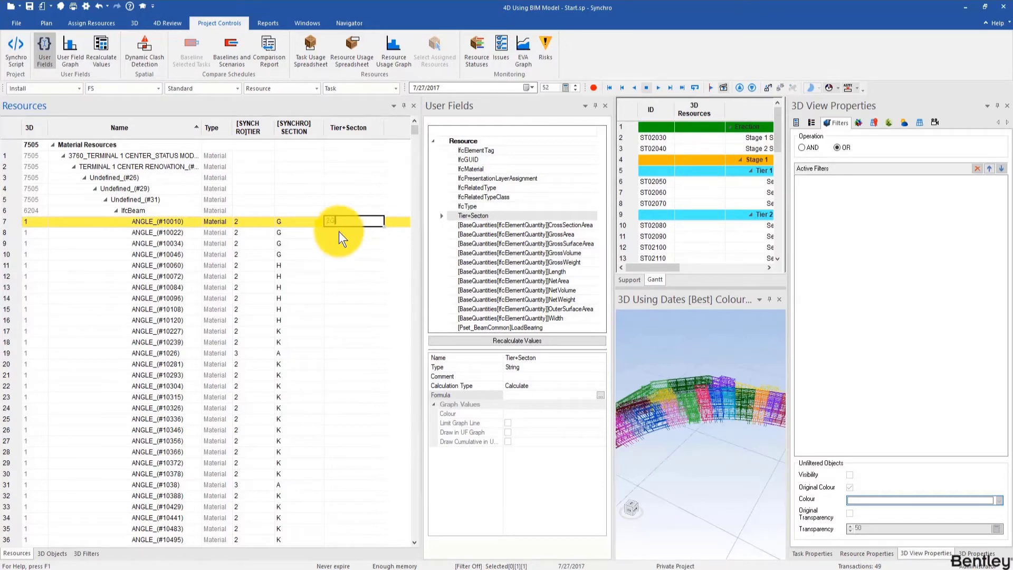
key(Return)
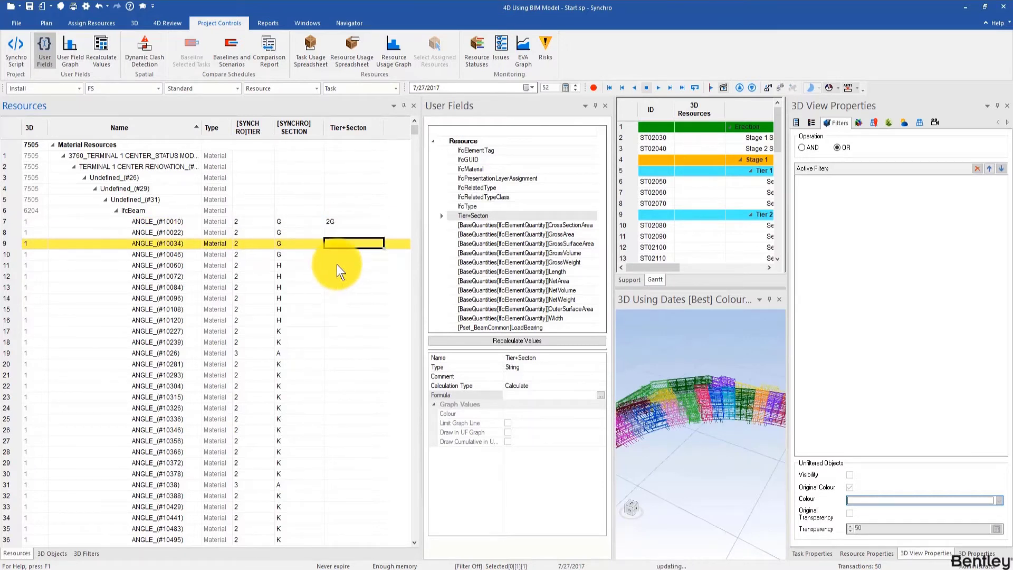
click(337, 265)
click(336, 330)
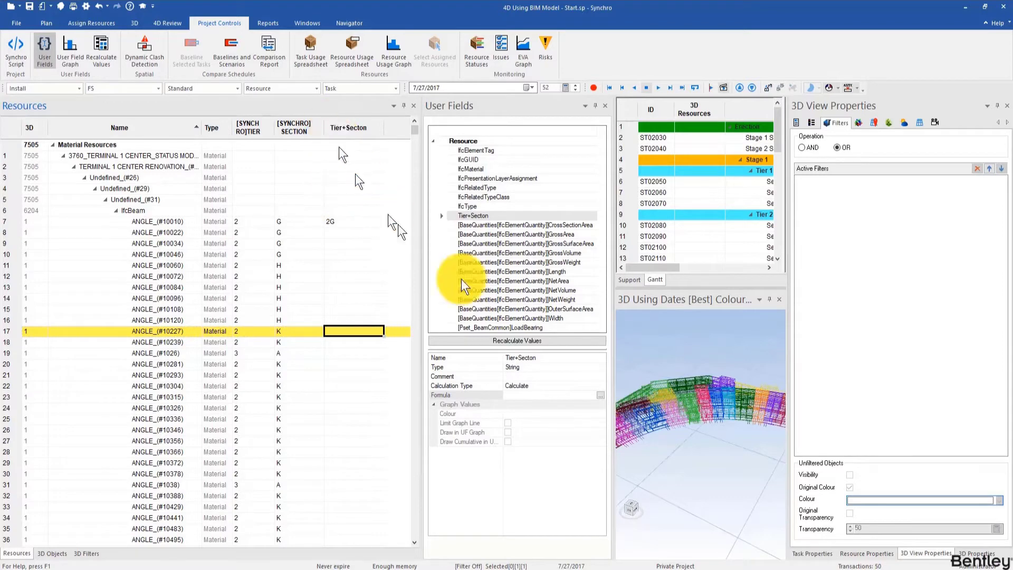
- Open the formula editor for Tier+Secton, find the tier fields and insert [SYNCHRO]TIER into the formula
click(602, 396)
drag(423, 155, 524, 247)
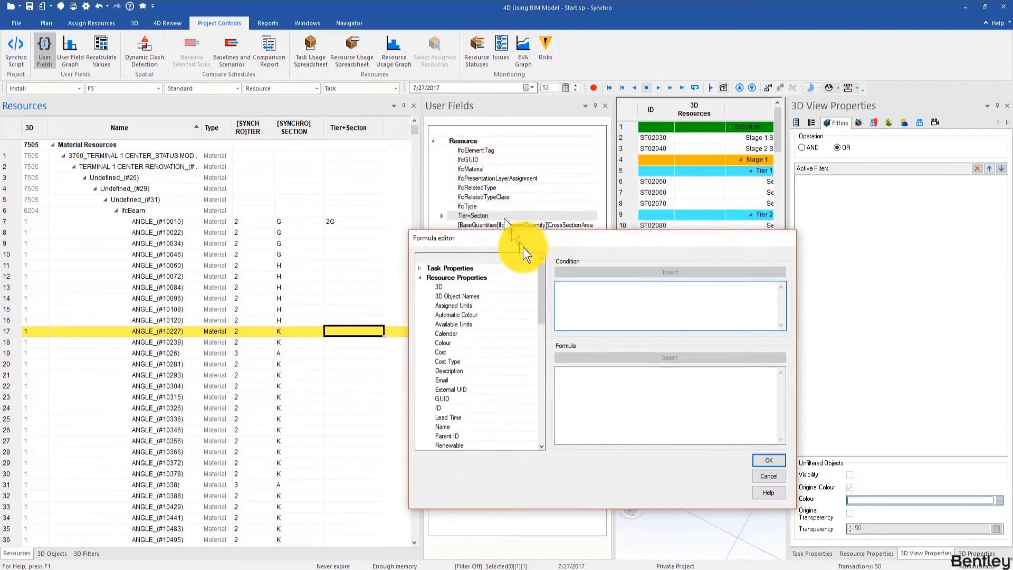
click(492, 266)
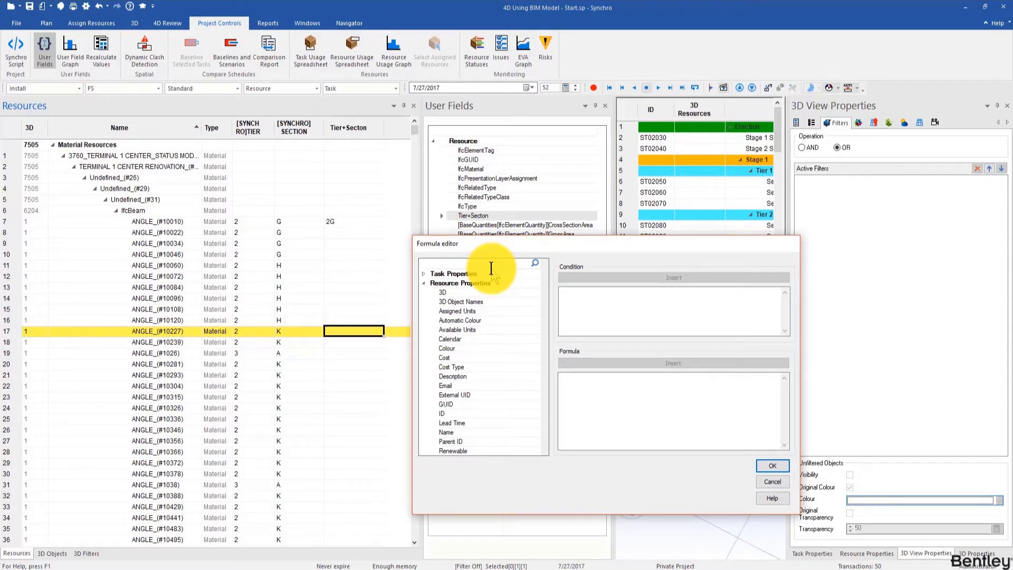
text(tier)
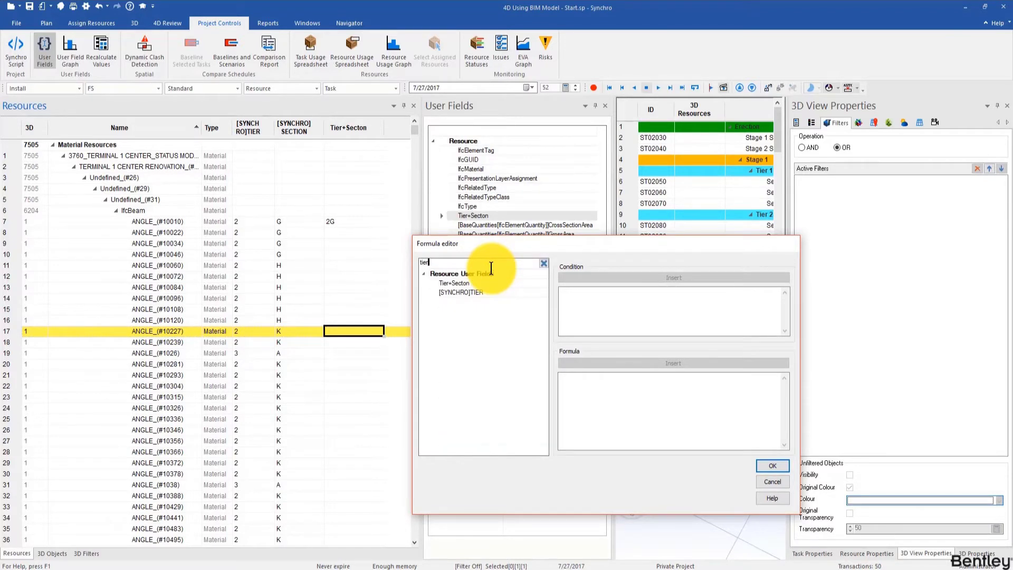
click(486, 291)
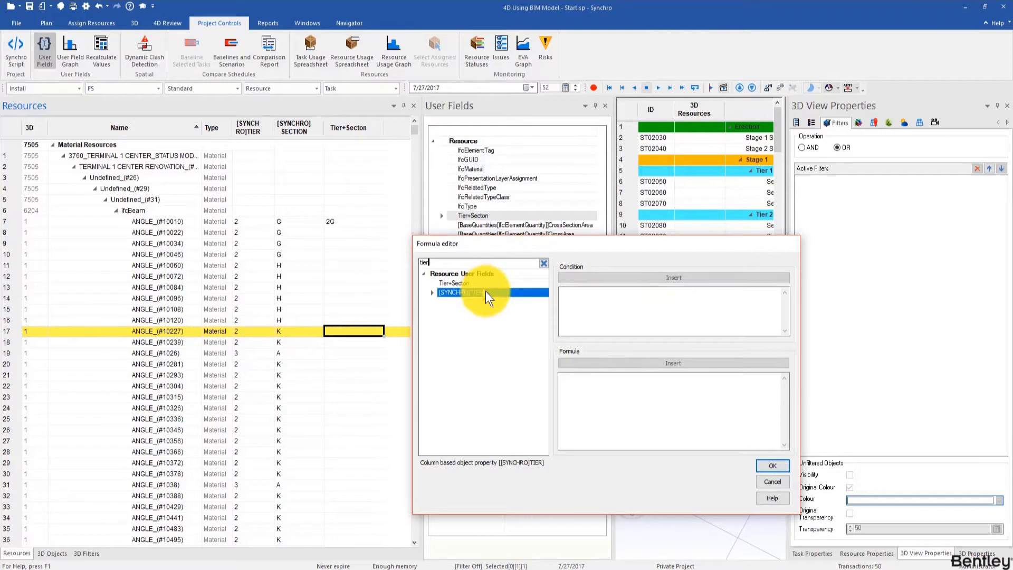
click(602, 363)
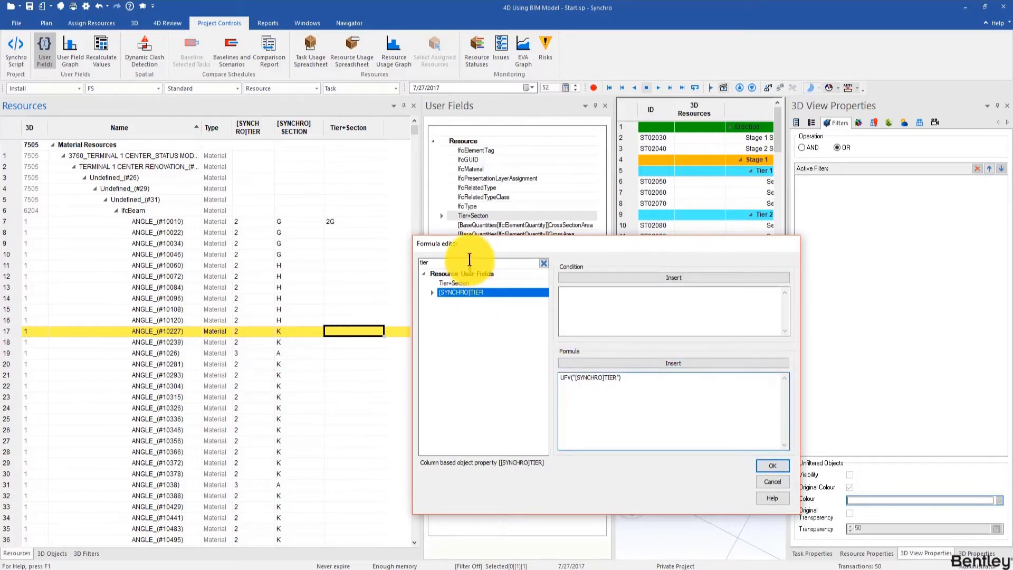
- Find the section fields and add [SYNCHRO]SECTION to the formula after [SYNCHRO]TIER
click(443, 262)
drag(443, 262, 390, 258)
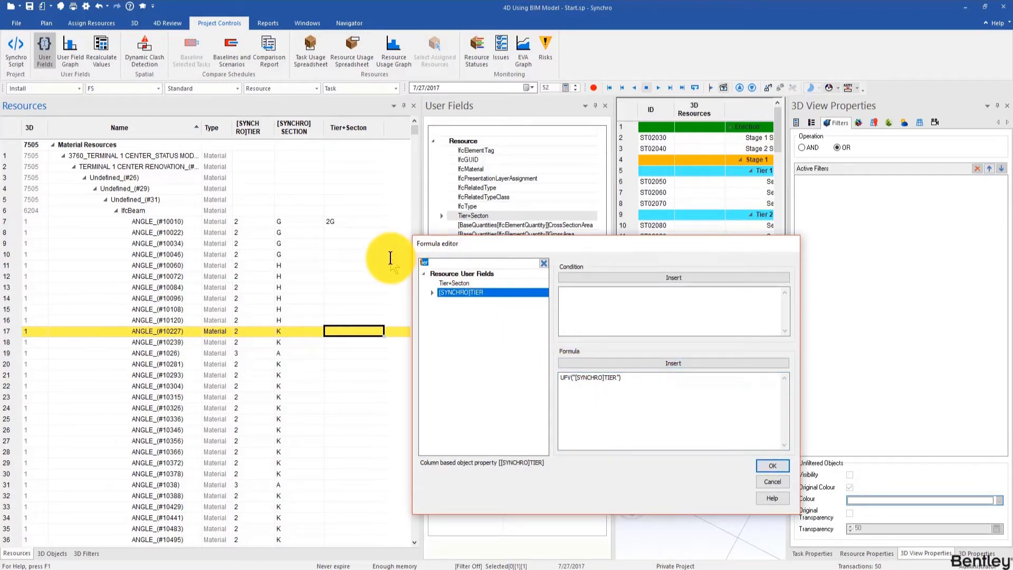
text(section)
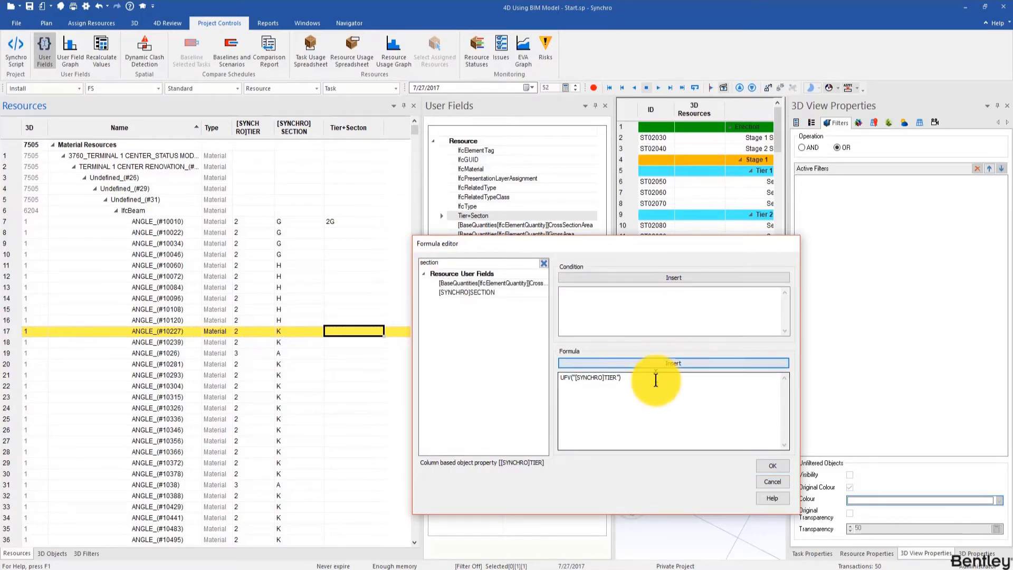
click(475, 292)
click(664, 363)
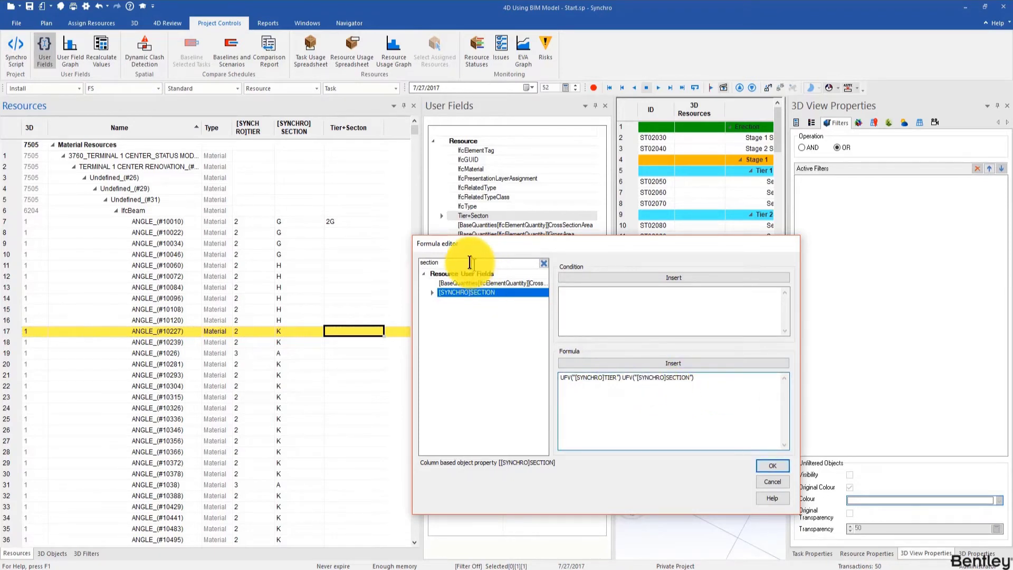
- Insert the Basic Math + operator between the TIER and SECTION fields and accept the Tier+Secton formula
key(ctrl+a)
text(+)
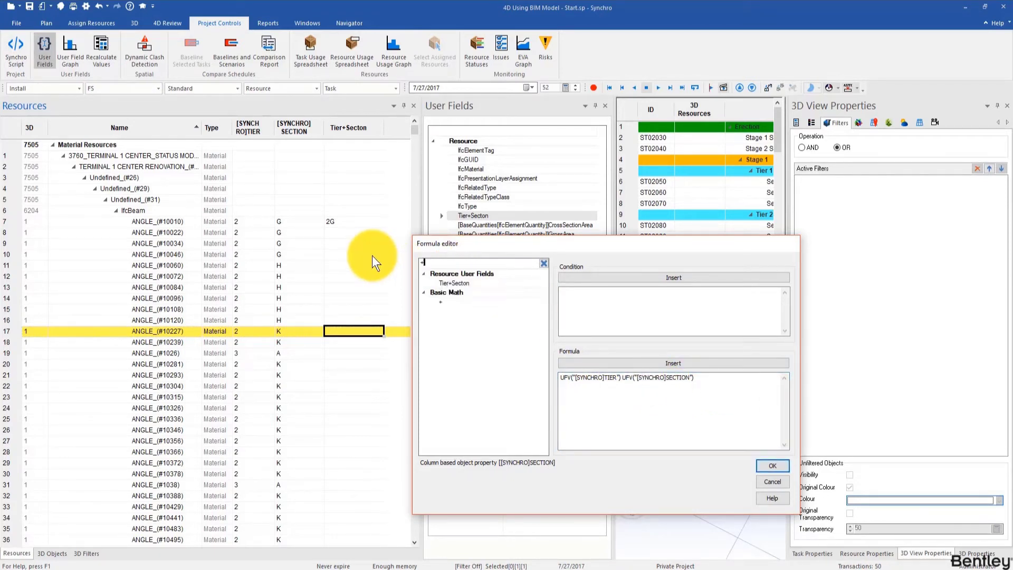
click(486, 300)
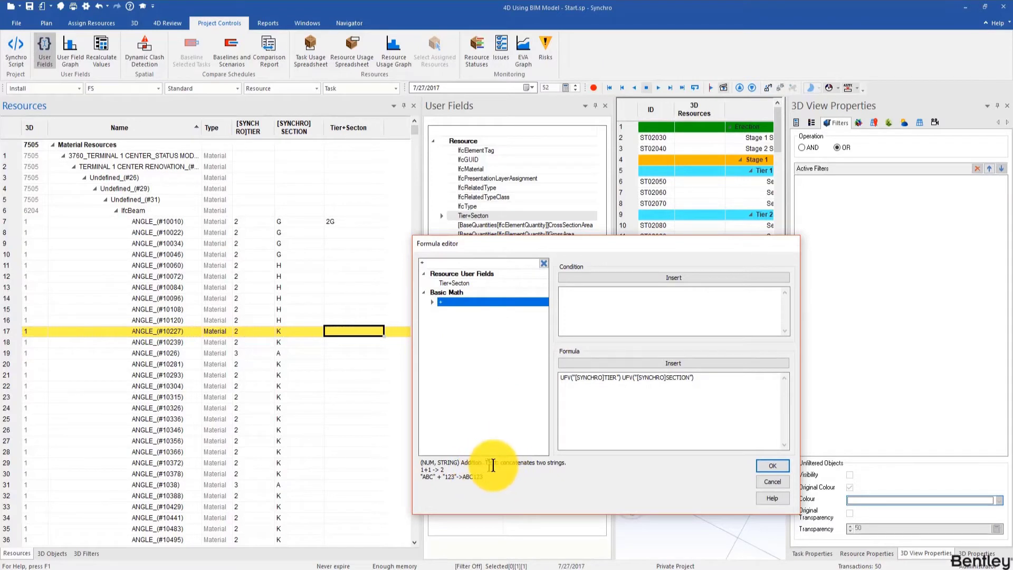
double_click(427, 262)
click(448, 303)
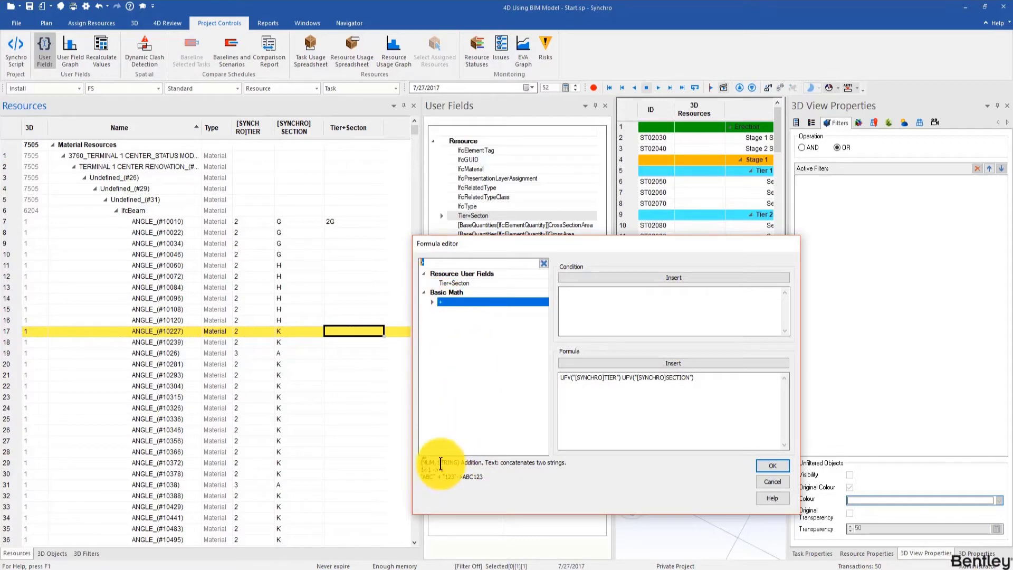
drag(465, 464, 569, 463)
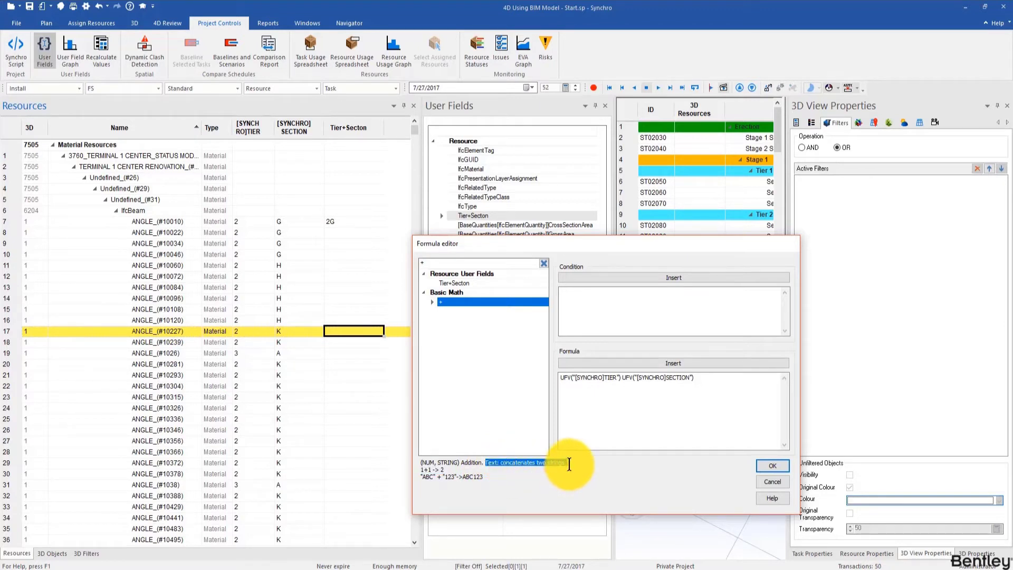
click(476, 302)
click(622, 377)
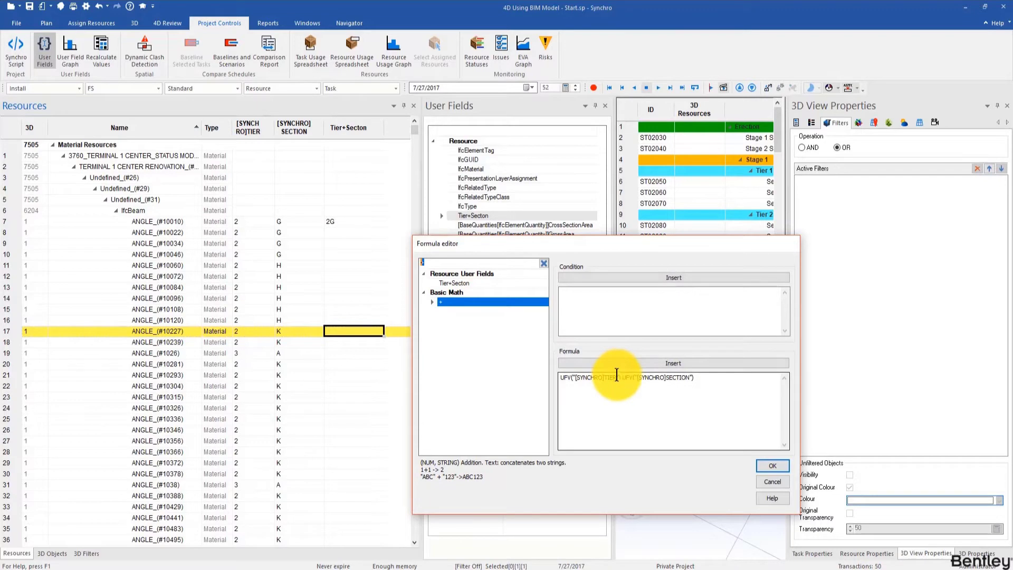
click(647, 364)
click(774, 464)
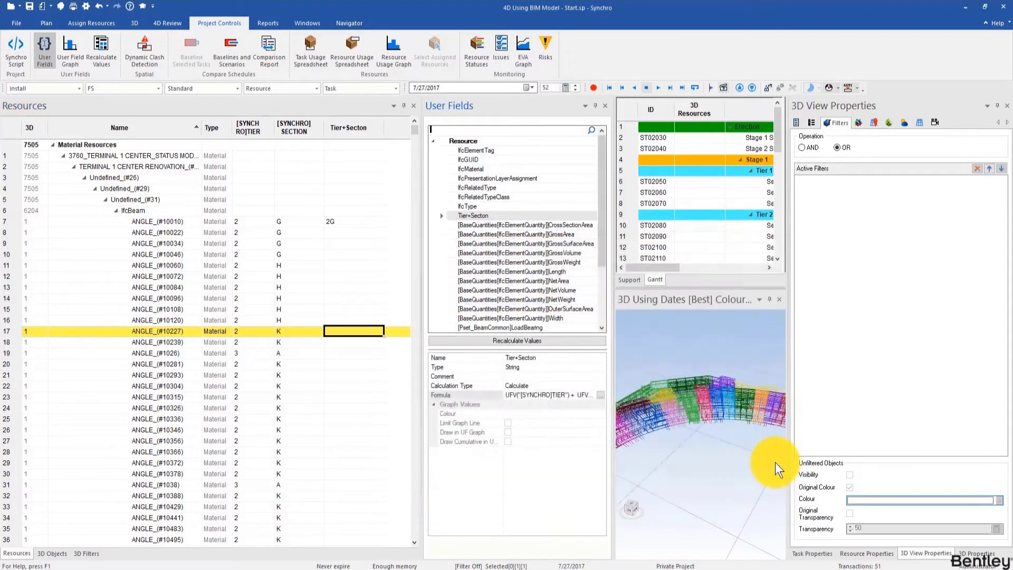
- Recalculate only the resource user fields for the selected resources ANGLE_(#10010) through ANGLE_(#10108)
click(340, 223)
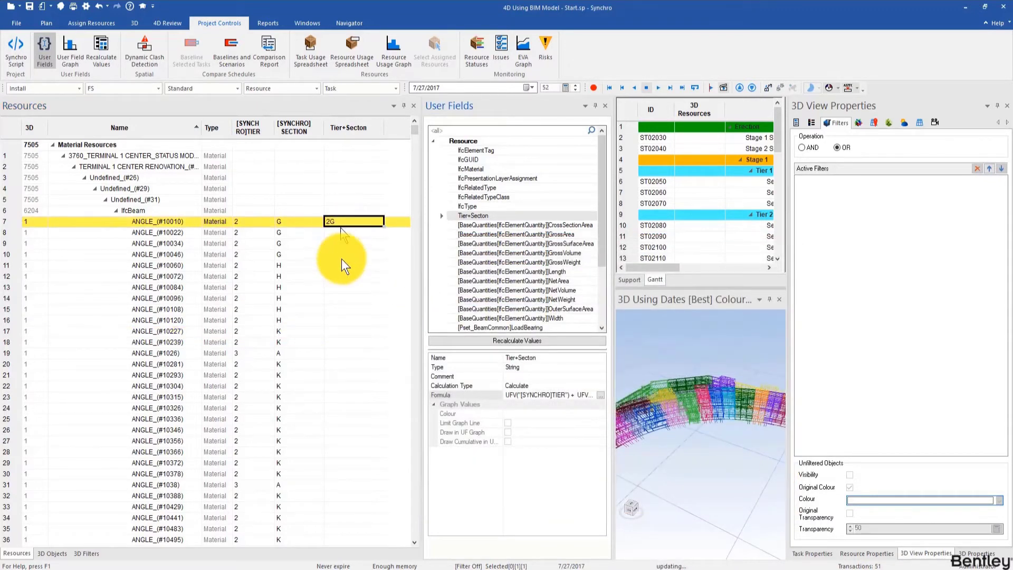
shift+click(343, 308)
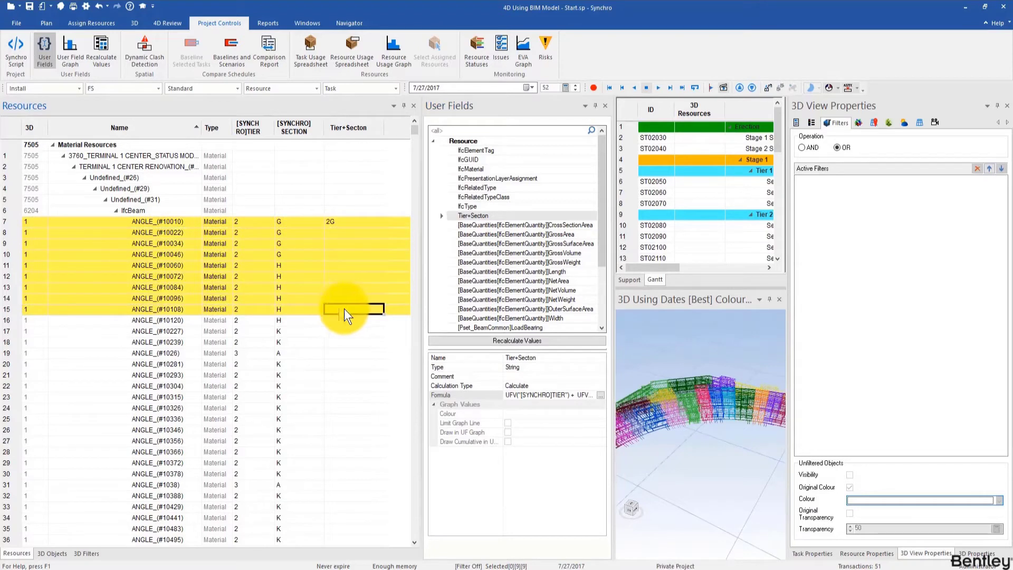
click(588, 340)
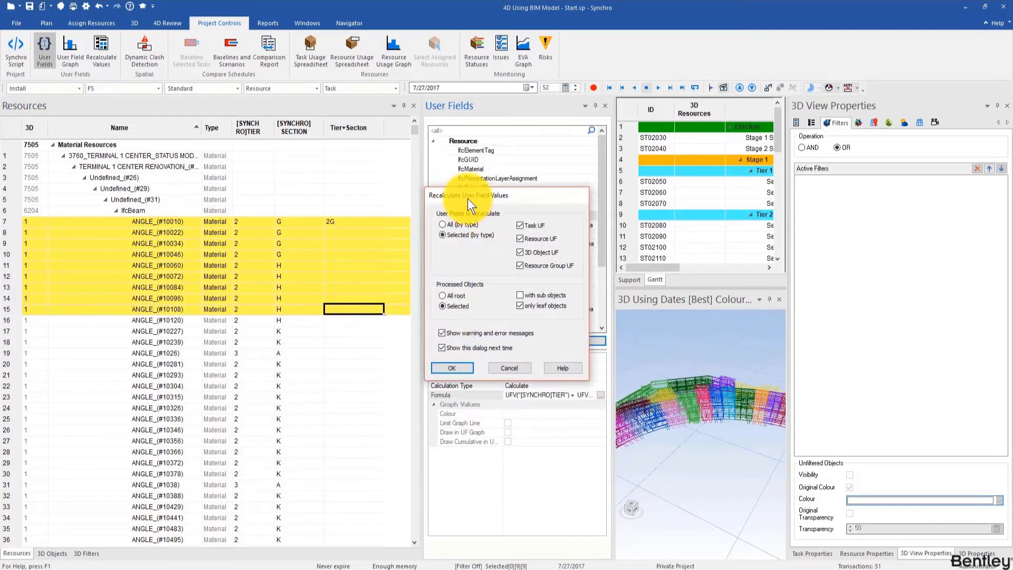
drag(468, 199, 487, 225)
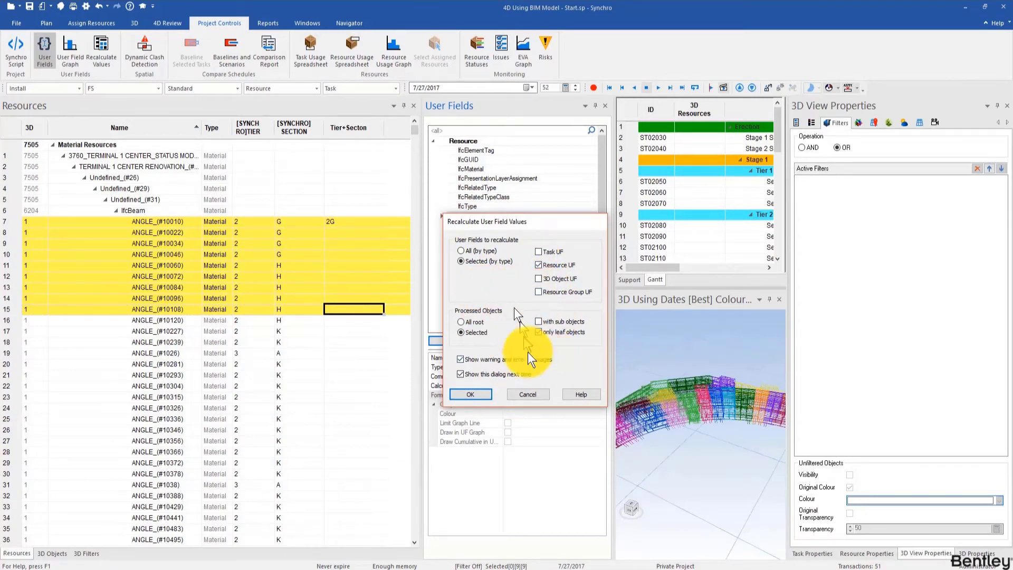
click(479, 394)
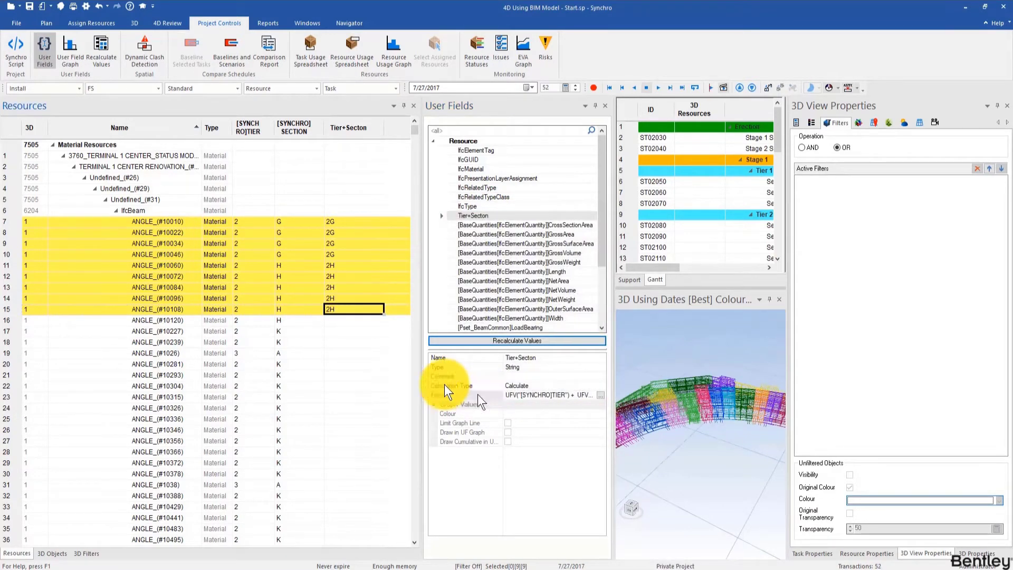
- Extend the selection to the last plate washer in row 7514 and recalculate the user field values of all selected resources
scroll(393, 252, down, 1)
drag(414, 131, 409, 538)
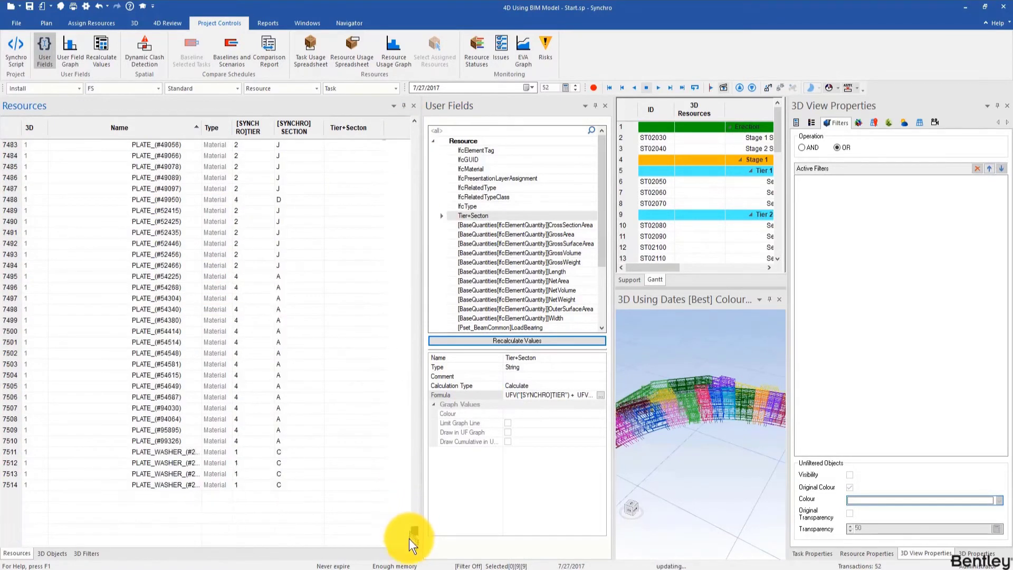
shift+click(343, 143)
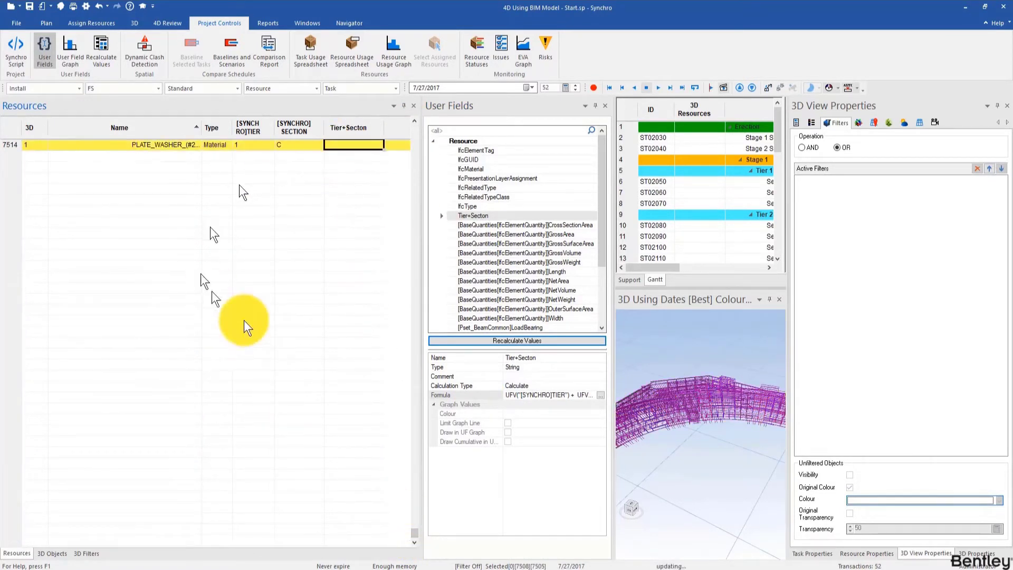
scroll(252, 331, up, 5)
click(99, 50)
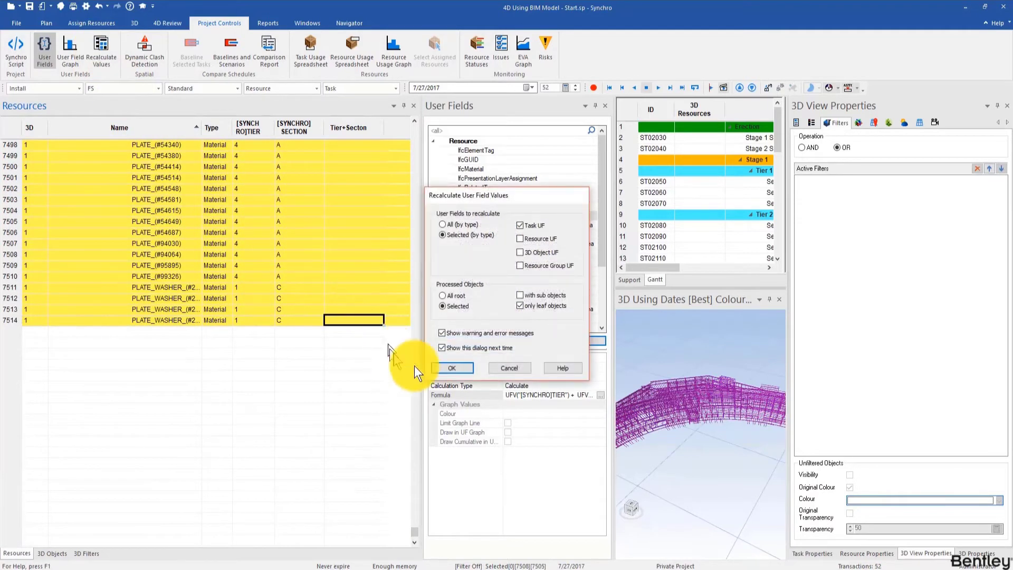
click(452, 371)
scroll(317, 349, up, 2)
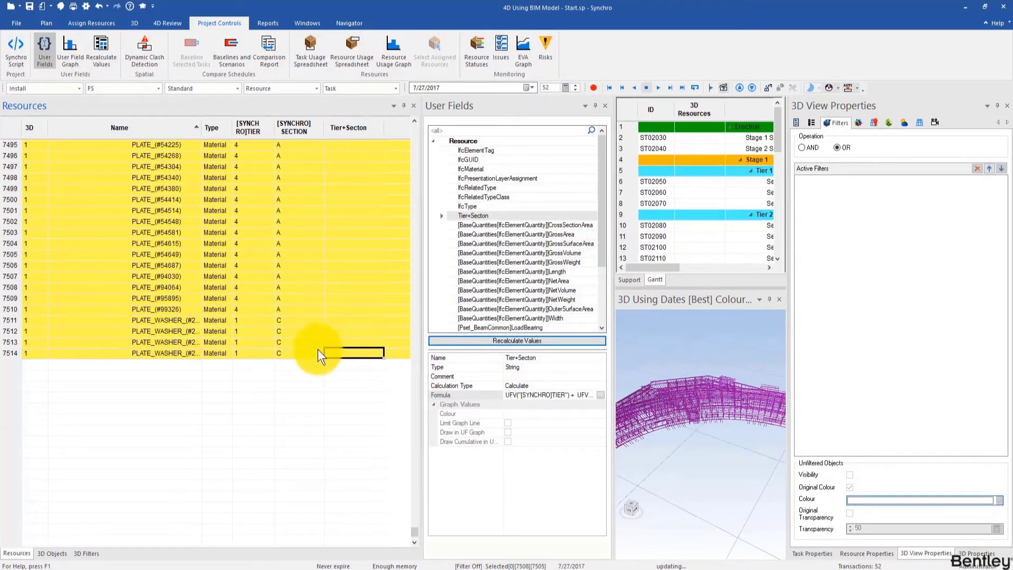
click(105, 56)
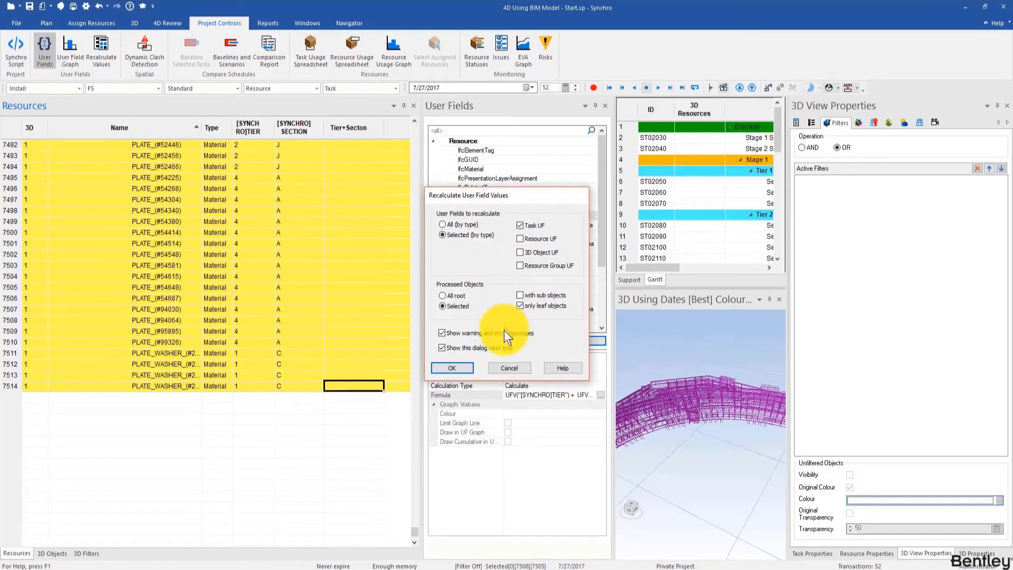
click(452, 368)
scroll(326, 337, up, 3)
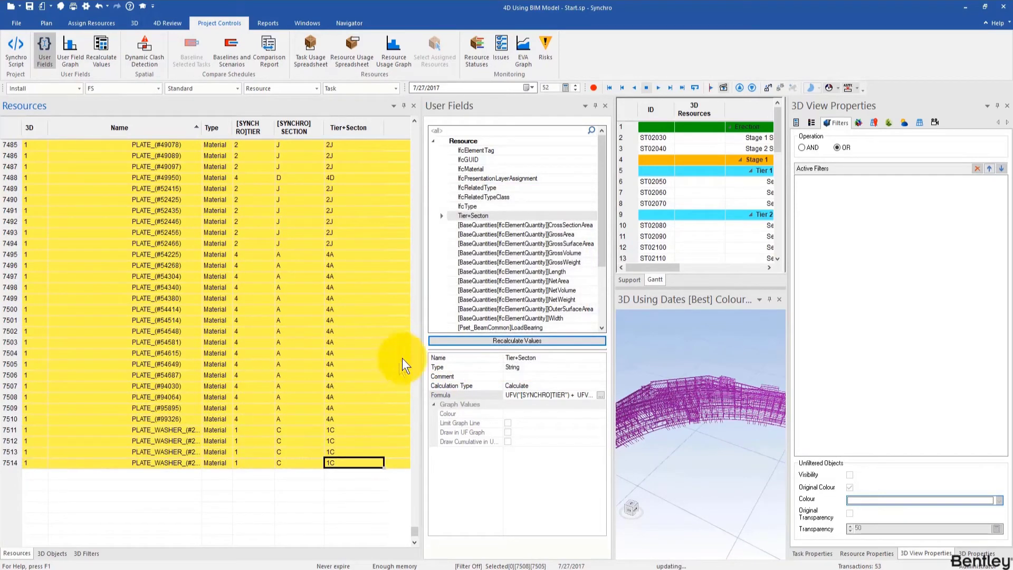
- Narrow the Tier+Secton column and the Resources pane, and return to the start of the resource list
drag(383, 134, 367, 134)
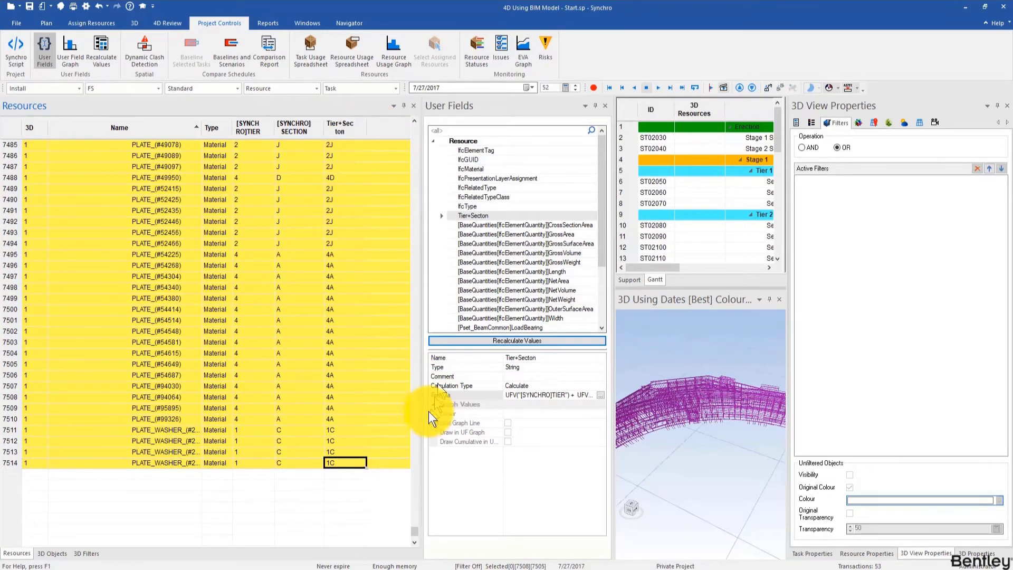
drag(421, 404, 367, 412)
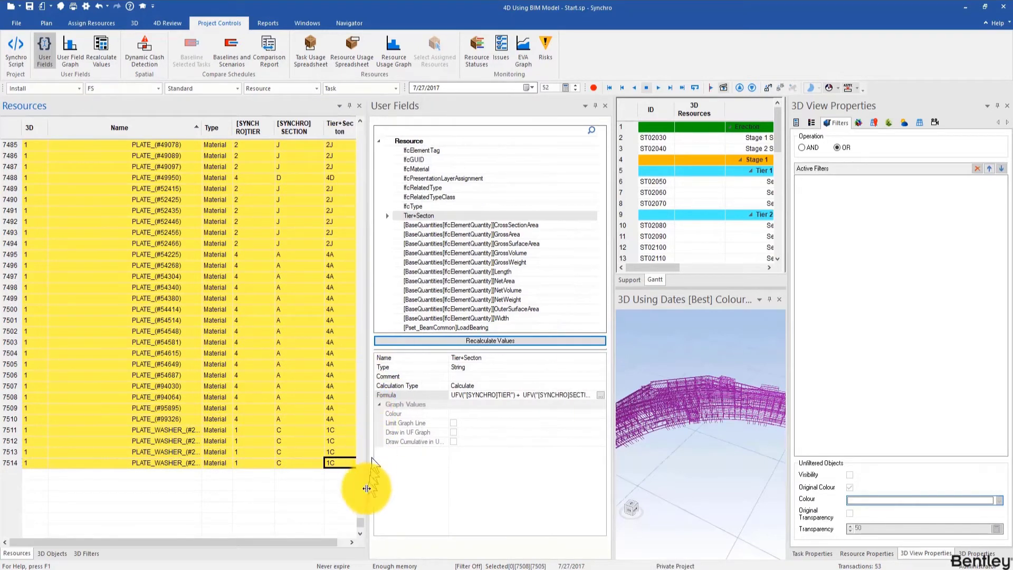
drag(360, 521, 366, 121)
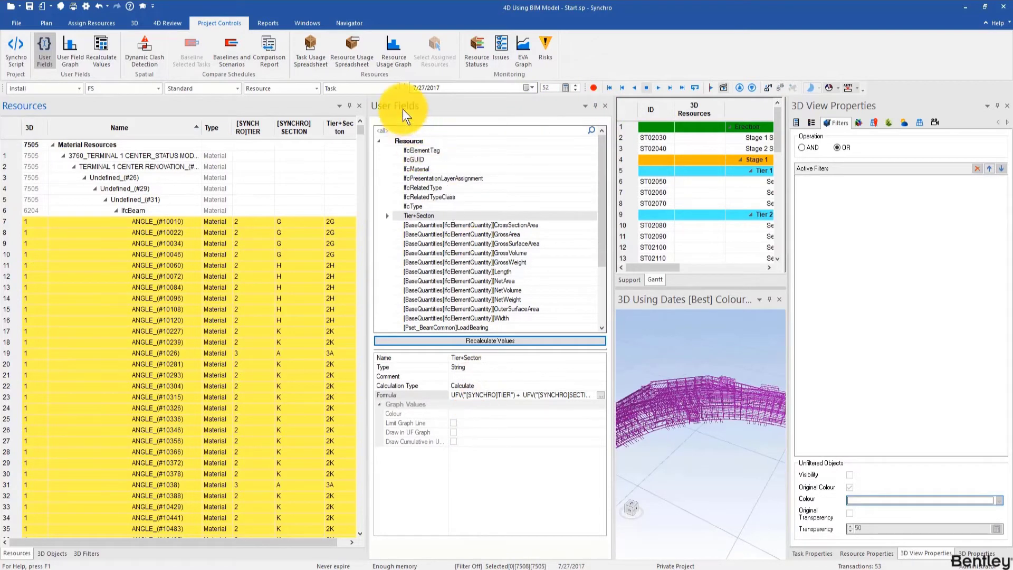
- Dock the User Fields pane as a tab alongside Resources and narrow it to enlarge the Gantt and 3D views
drag(404, 109, 181, 537)
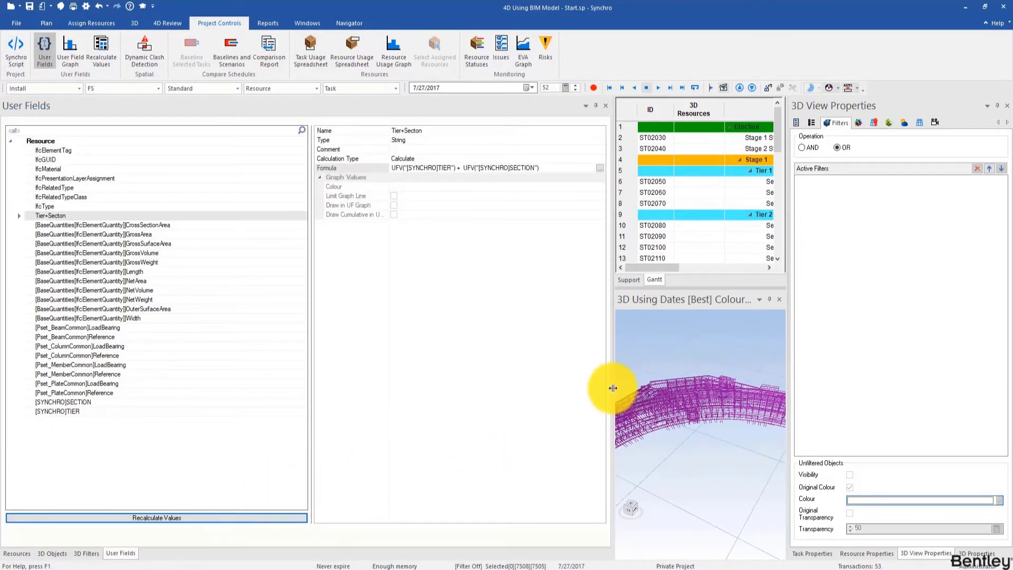
drag(610, 390, 210, 396)
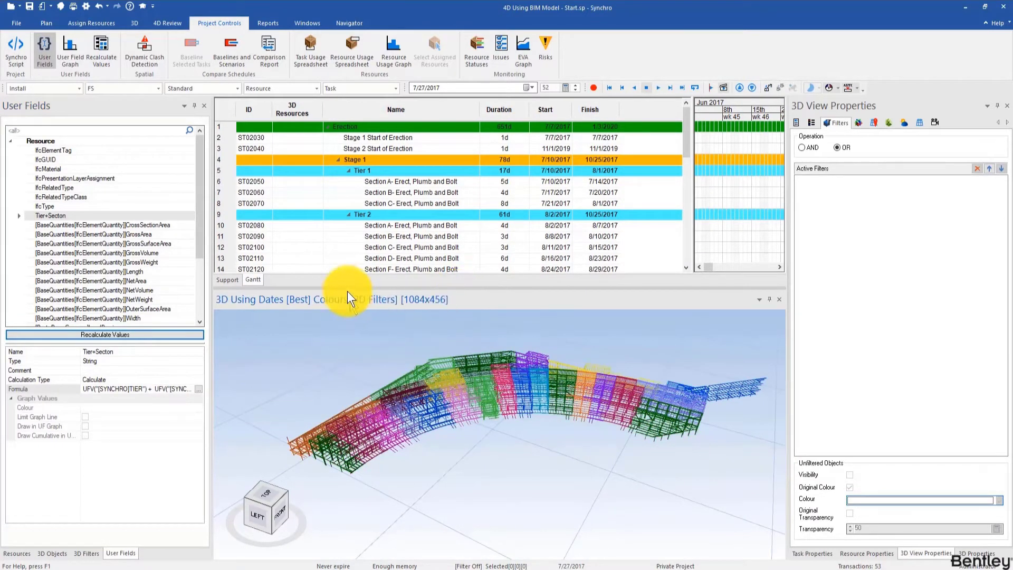
- Start adding a new user field and name it Tier+Section
right_click(77, 142)
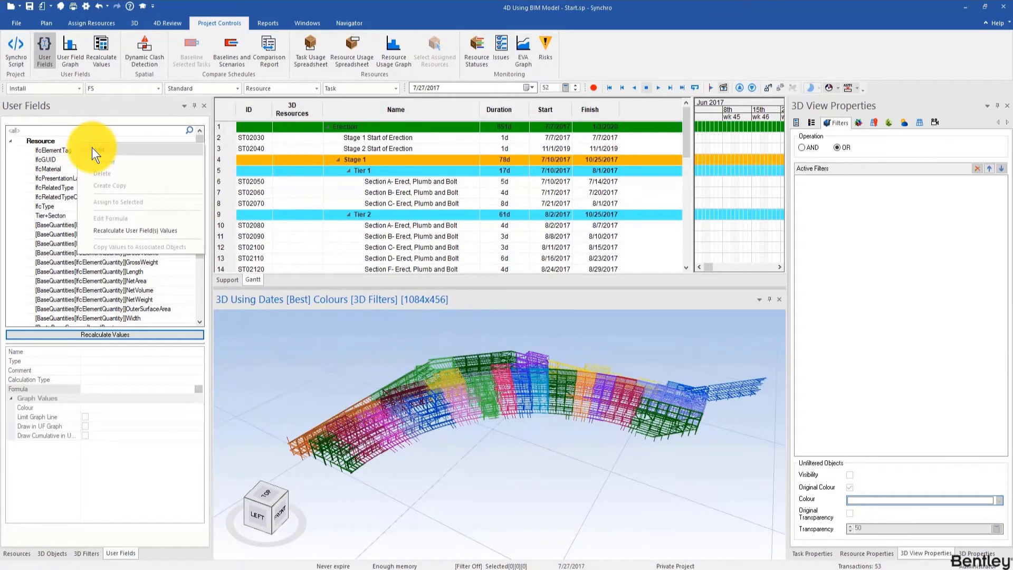
click(91, 147)
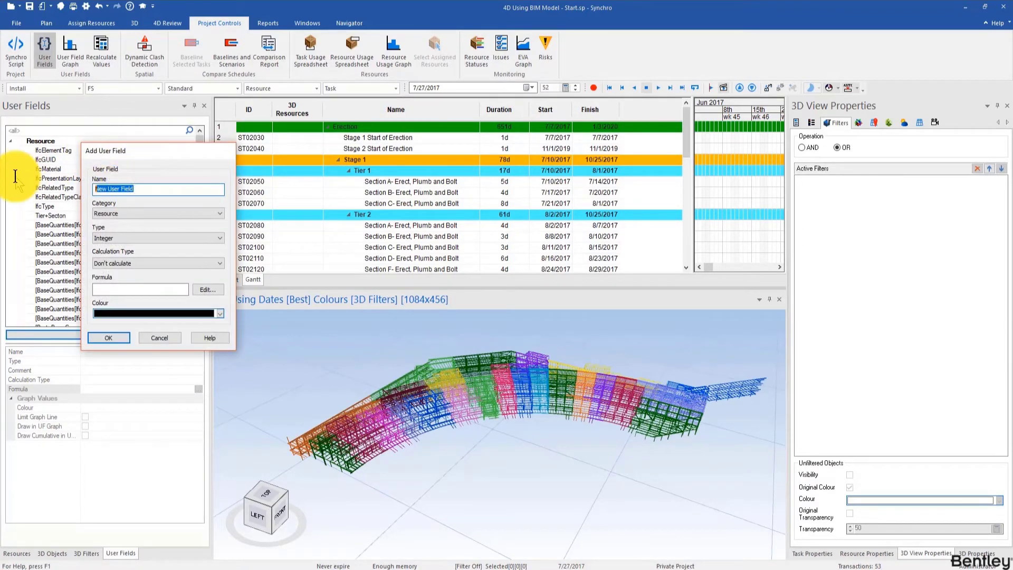
text(Ti)
key(BackSpace)
key(BackSpace)
key(BackSpace)
text(Section)
- Create the new field with category Task, type String and calculation type Calculate
click(109, 214)
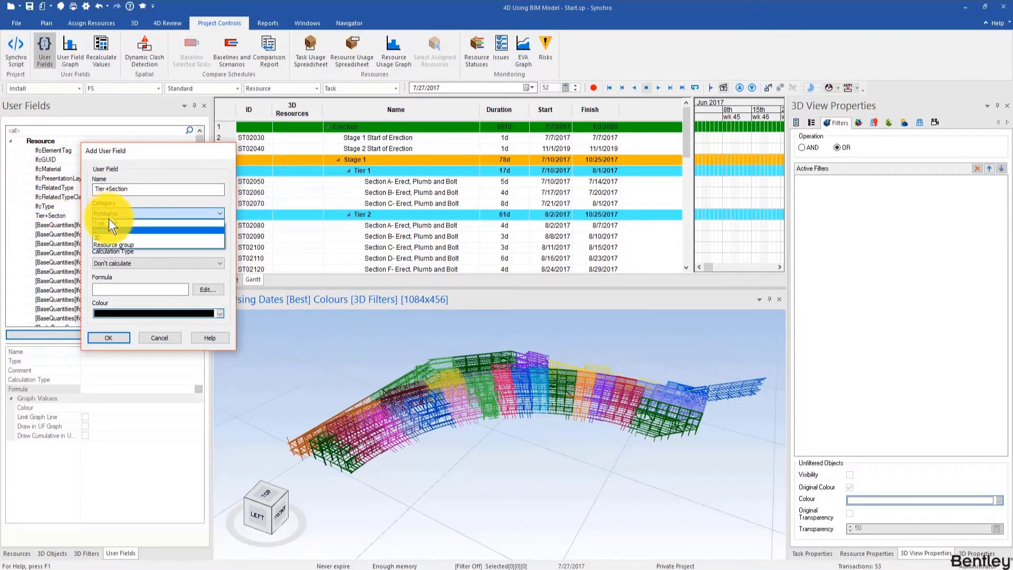
click(108, 222)
click(122, 237)
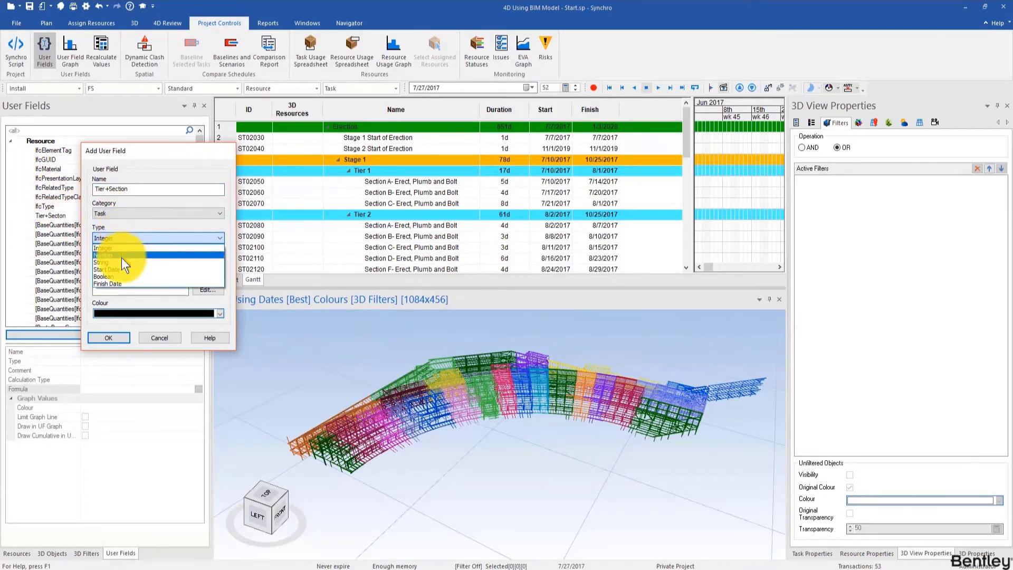
click(121, 262)
click(121, 263)
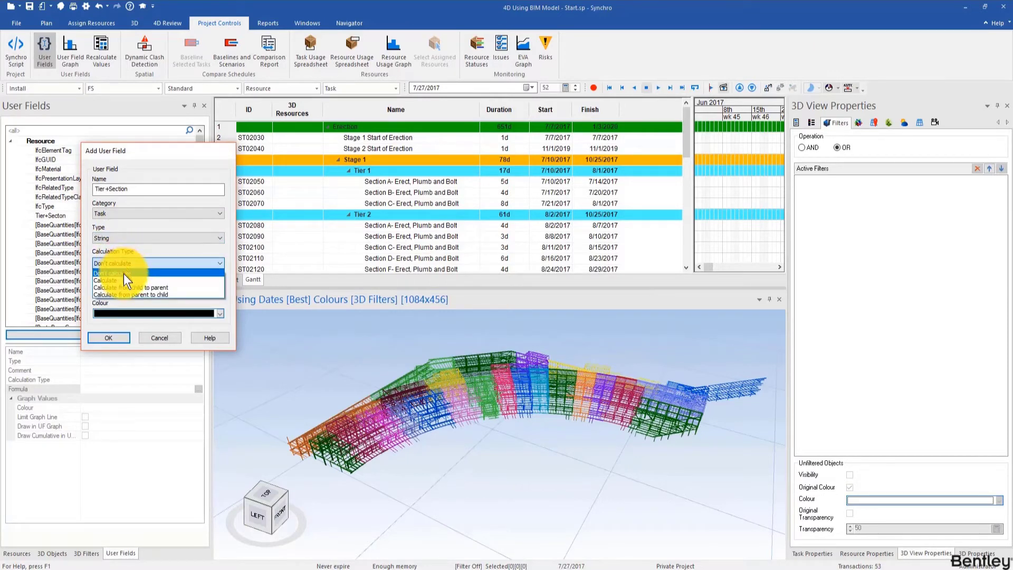
click(125, 279)
click(117, 338)
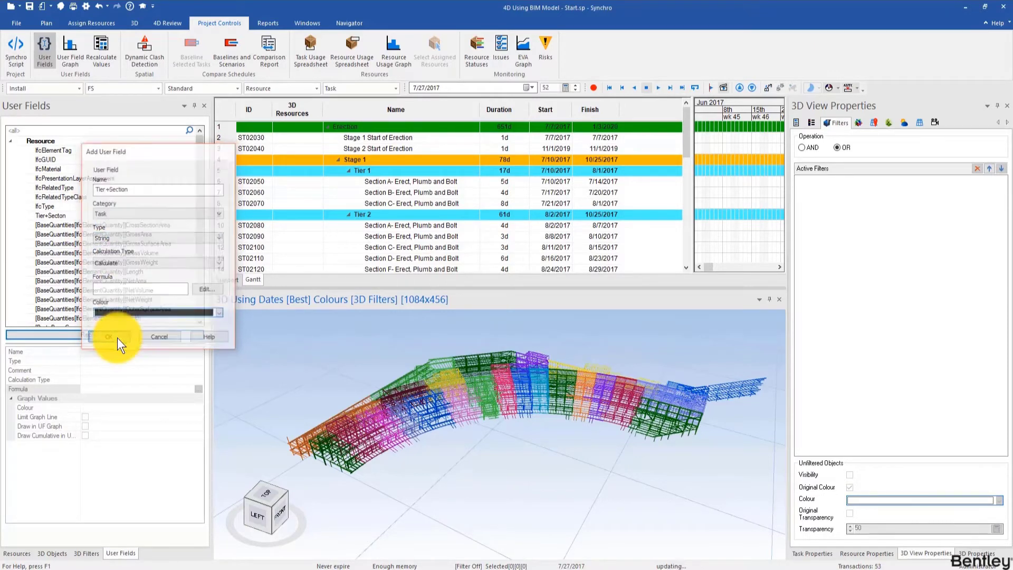
click(11, 141)
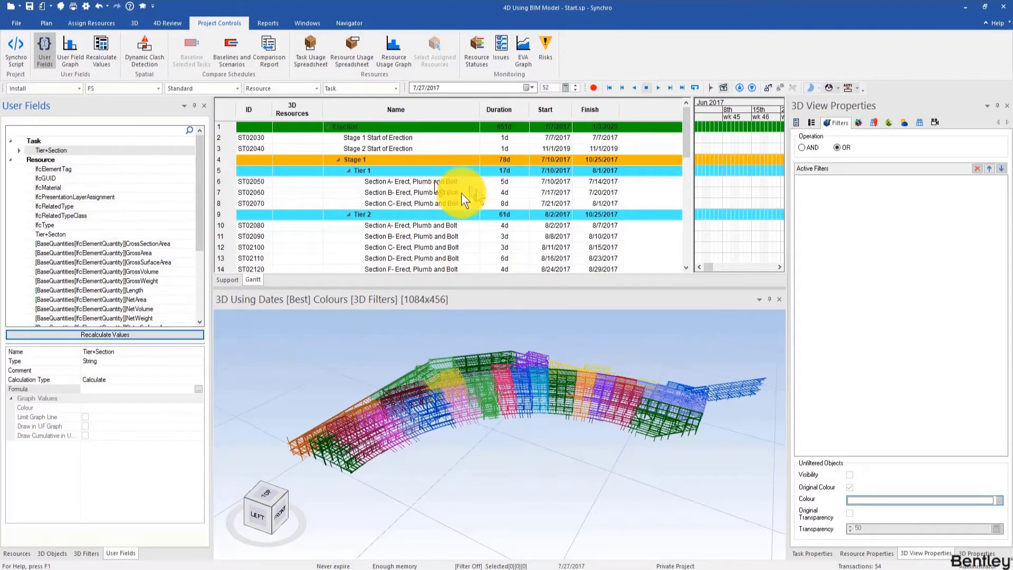
- Add the Tier+Section task user field as a column after Finish in the Gantt table
right_click(602, 116)
click(628, 141)
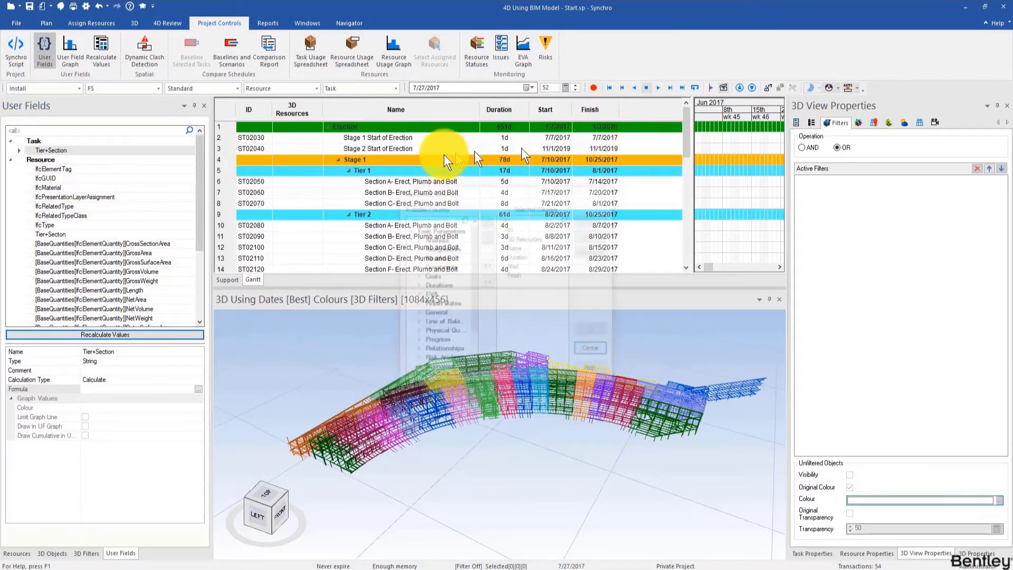
click(424, 216)
text(tier)
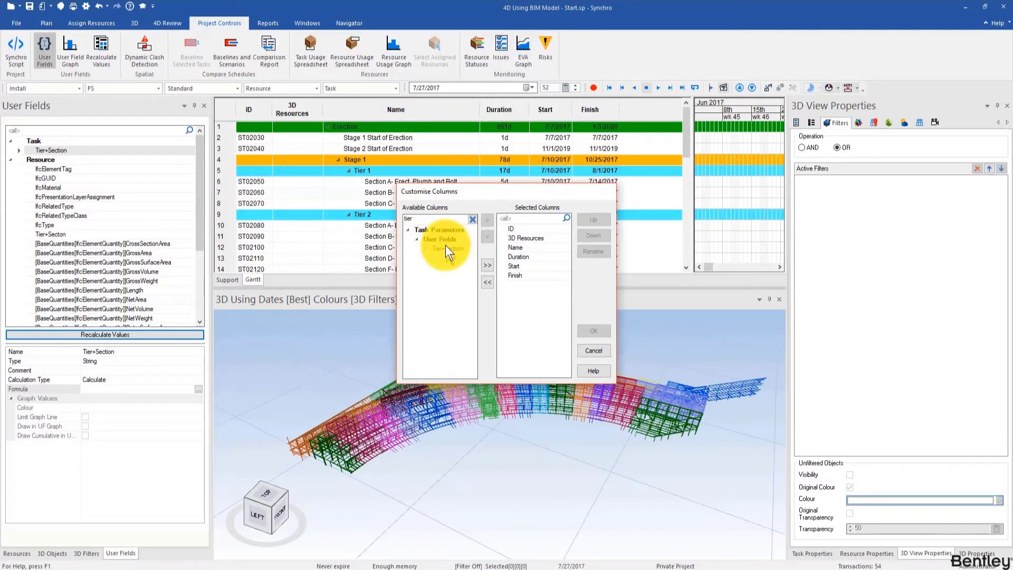
drag(445, 245, 522, 288)
click(597, 328)
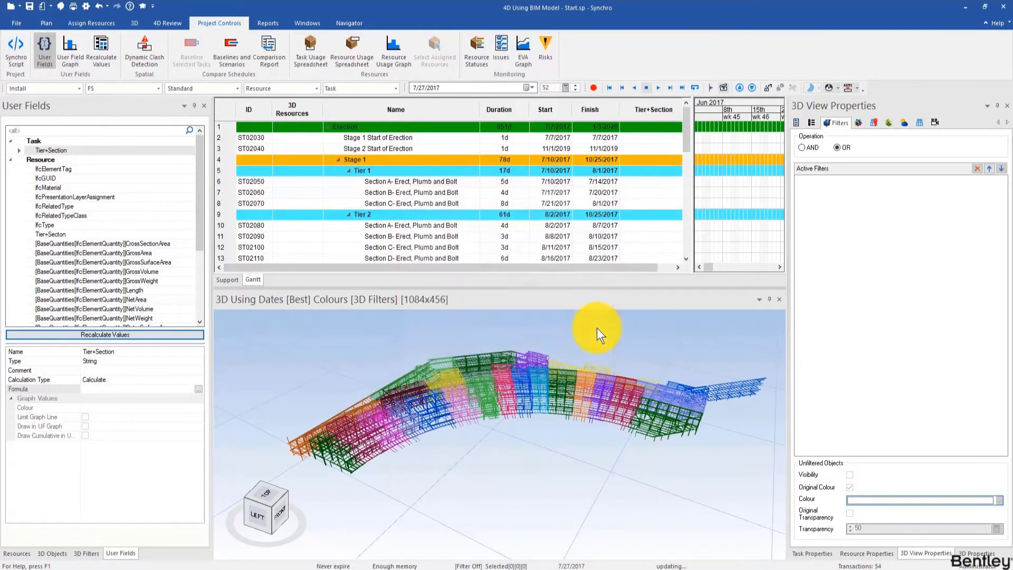
- Widen the Gantt table area and adjust the width of the Tier+Section column
drag(691, 129, 733, 136)
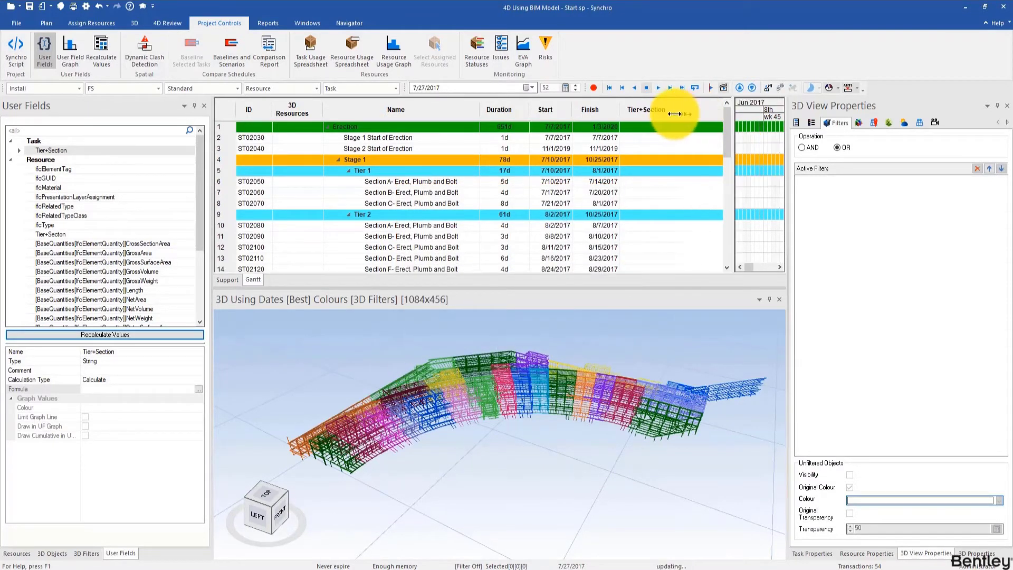
drag(675, 113, 676, 113)
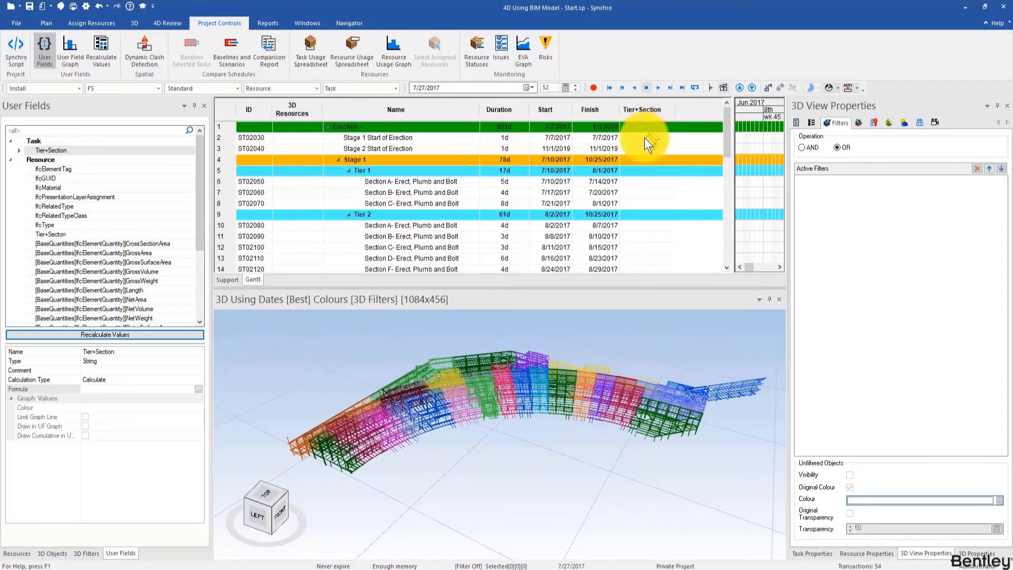
scroll(623, 206, down, 1)
scroll(624, 206, up, 1)
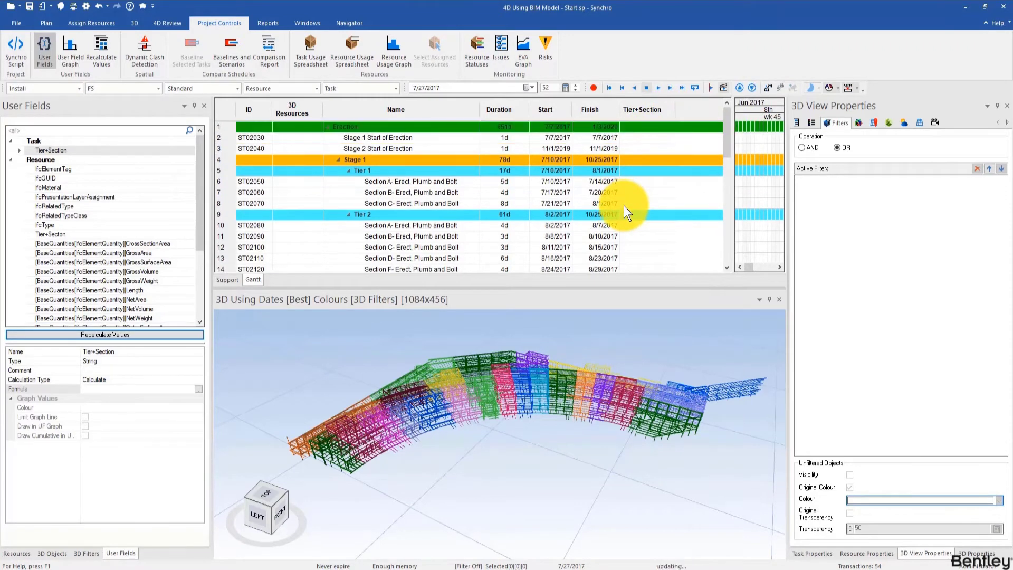
- Enter 1A as the Tier+Section value of task ST02050, Section A under Tier 1
click(632, 183)
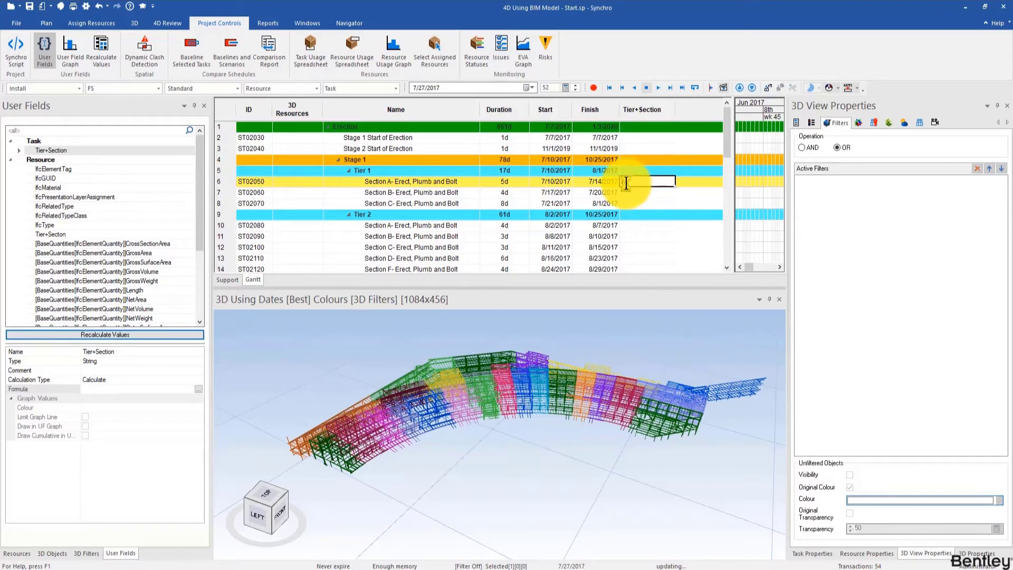
click(634, 192)
click(635, 182)
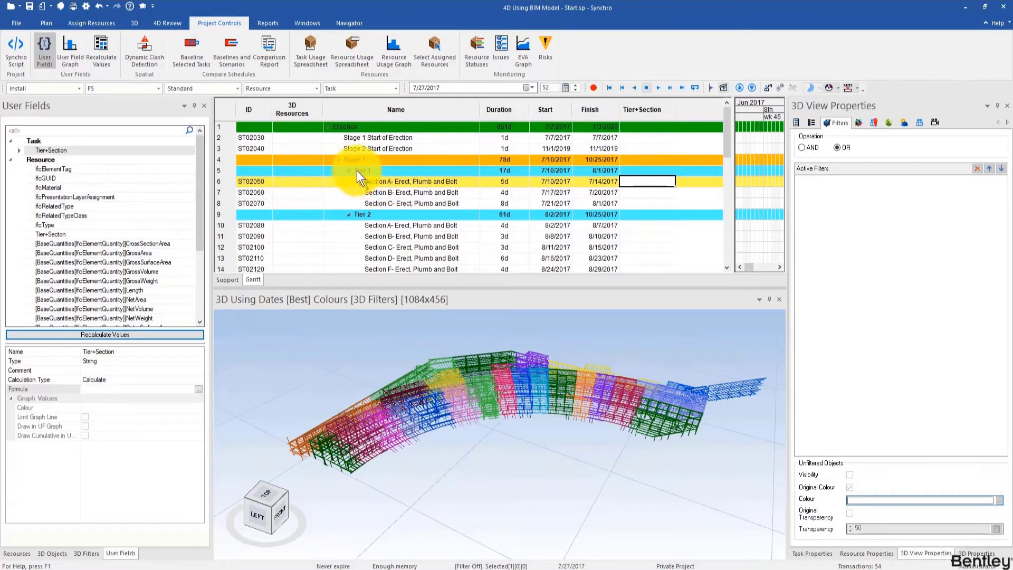
click(640, 181)
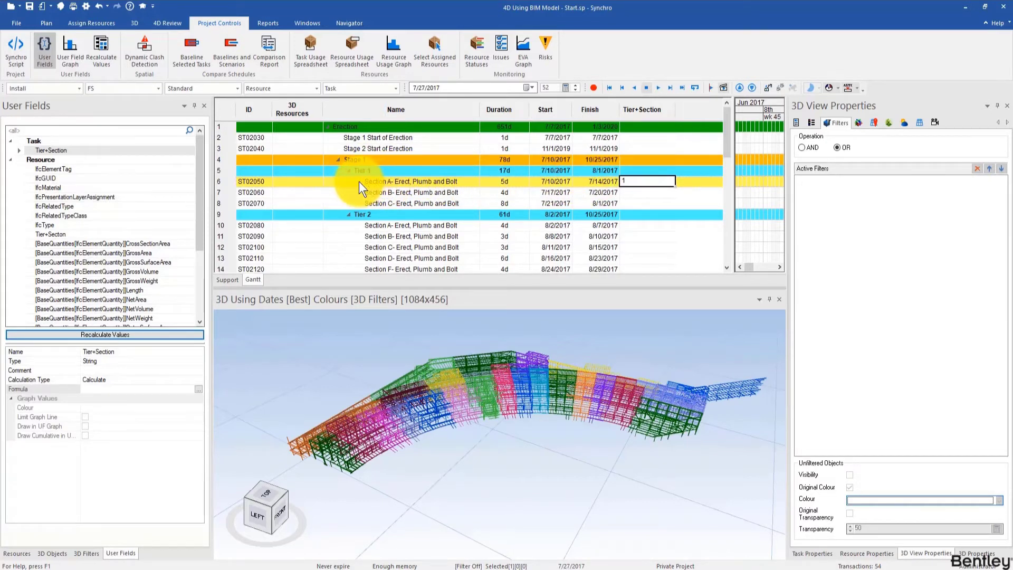
text(1)
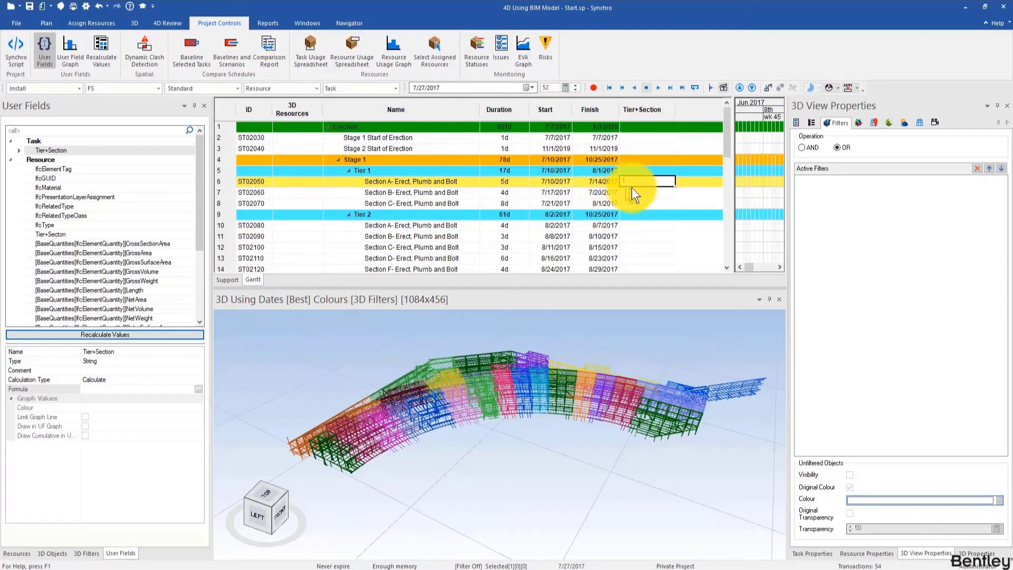
text(A)
key(Return)
- Clear the manually entered Tier+Section value of task ST02050
click(638, 181)
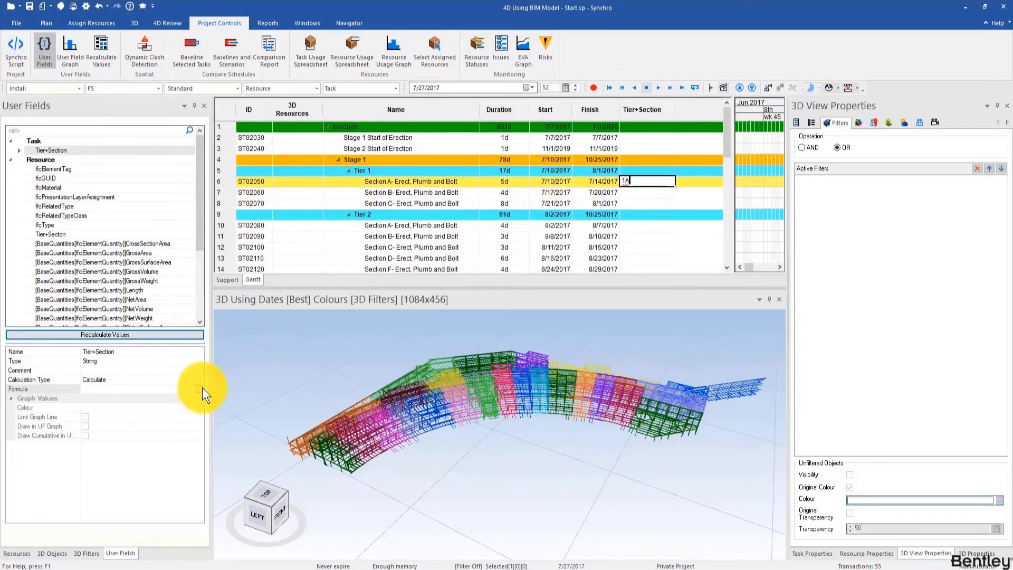
click(638, 198)
click(639, 182)
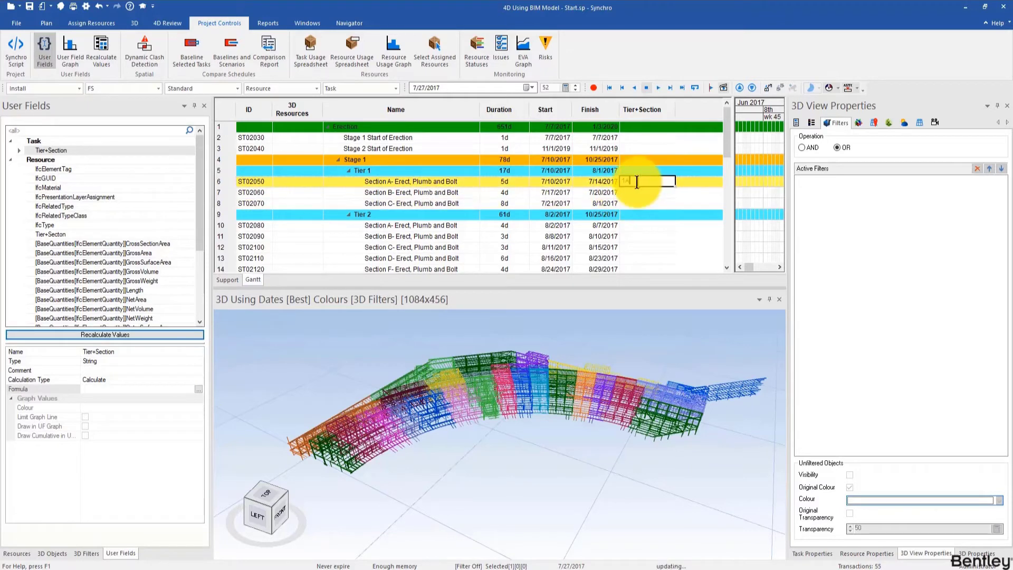
key(Delete)
key(Return)
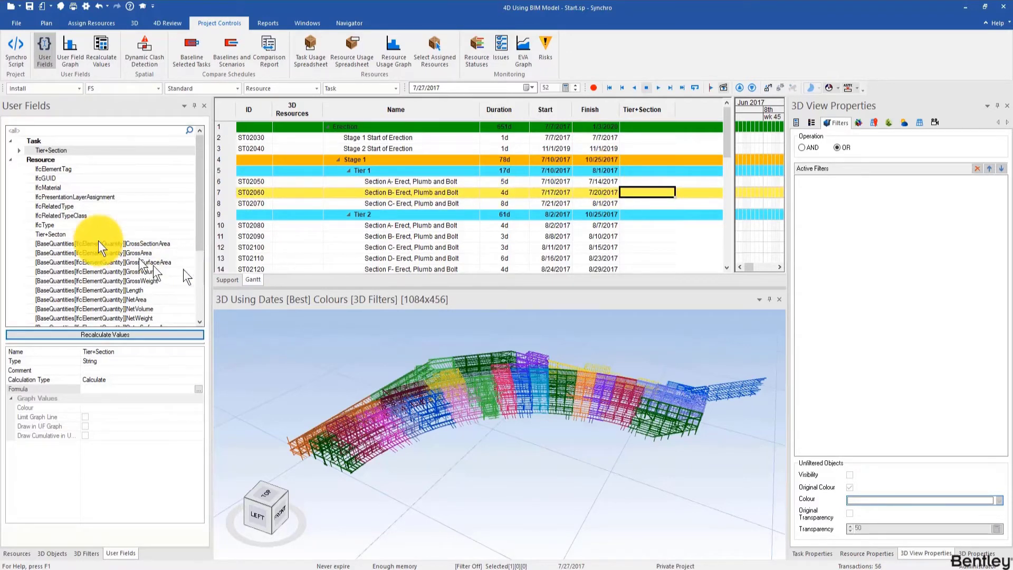
- Open the formula editor for the task Tier+Section field and insert the task Name property into the formula
click(198, 389)
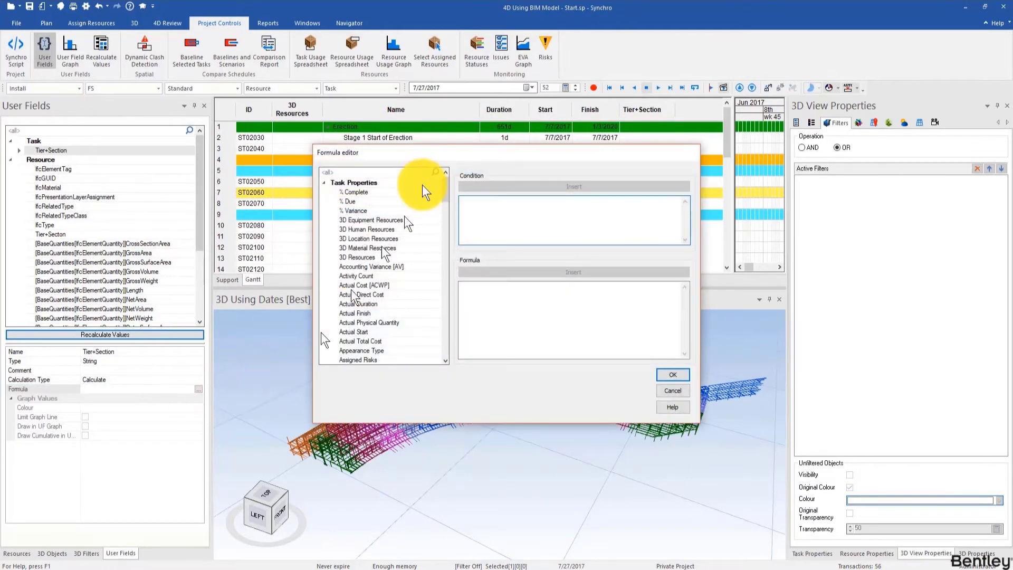
drag(428, 156, 277, 264)
click(351, 412)
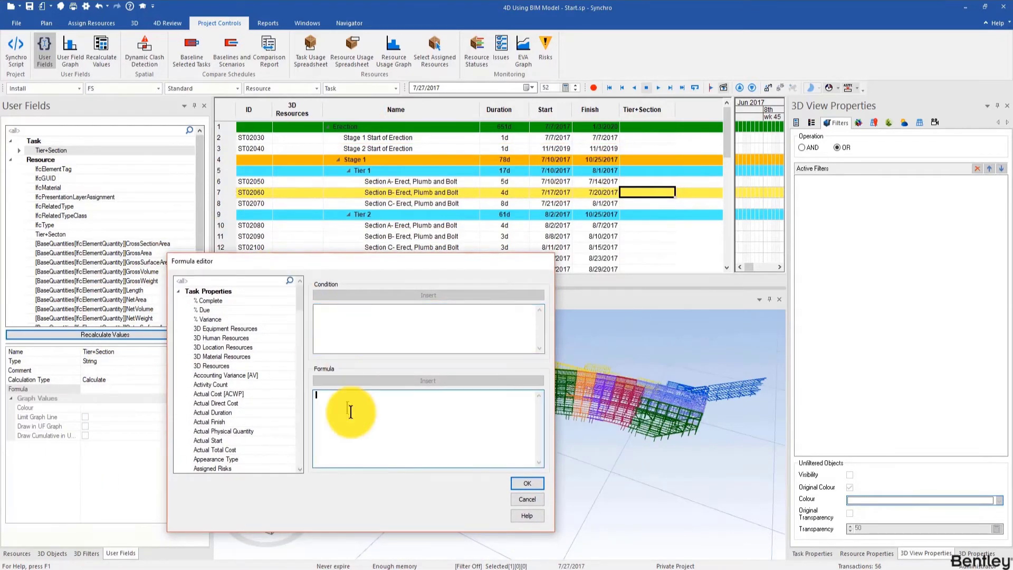
click(204, 280)
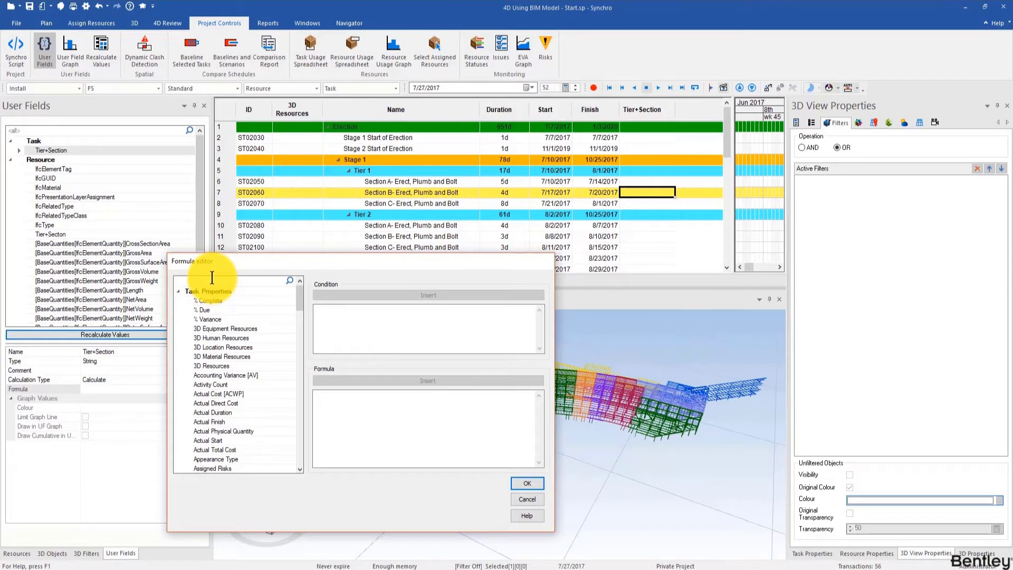
text(name)
click(214, 299)
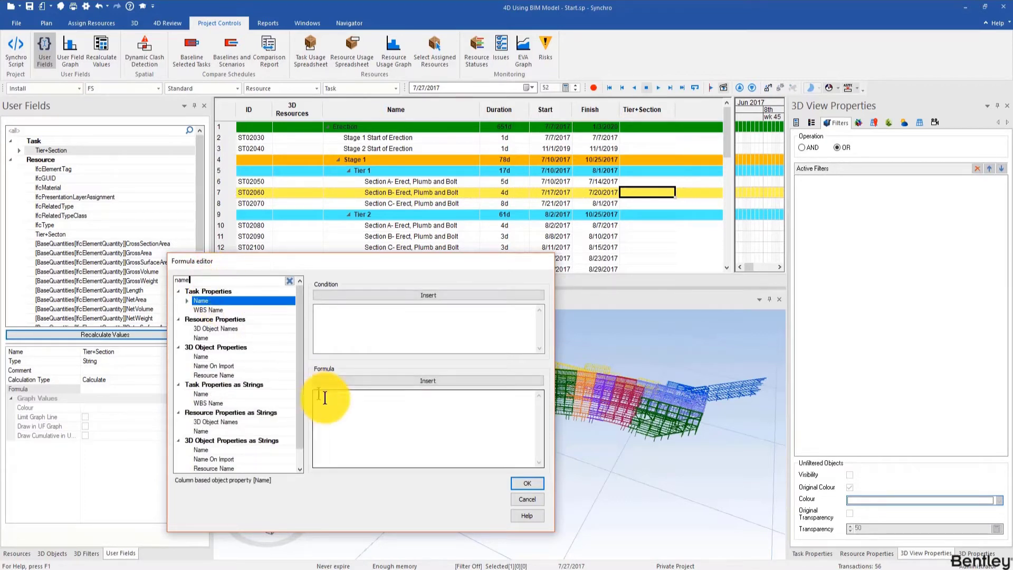
click(356, 381)
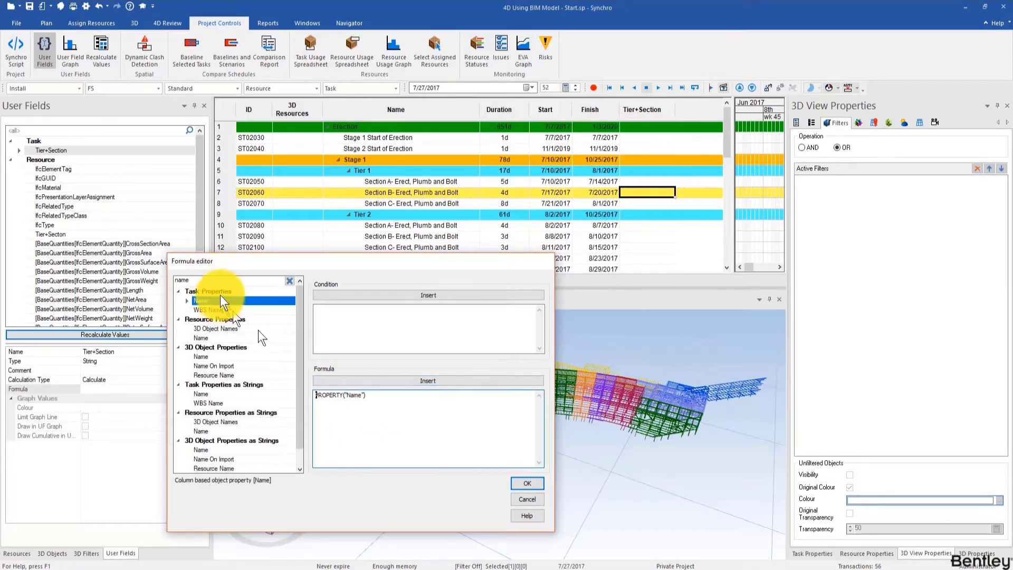
- Insert the PARENT object before the Name property so the formula reads PARENT.PROPERTY("Name")
text(parent)
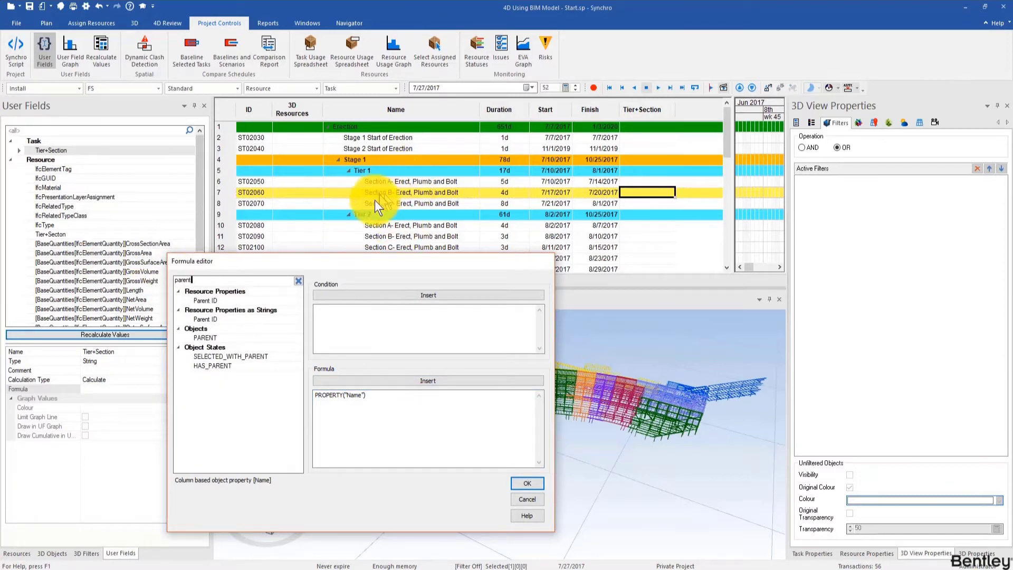
click(209, 338)
click(315, 395)
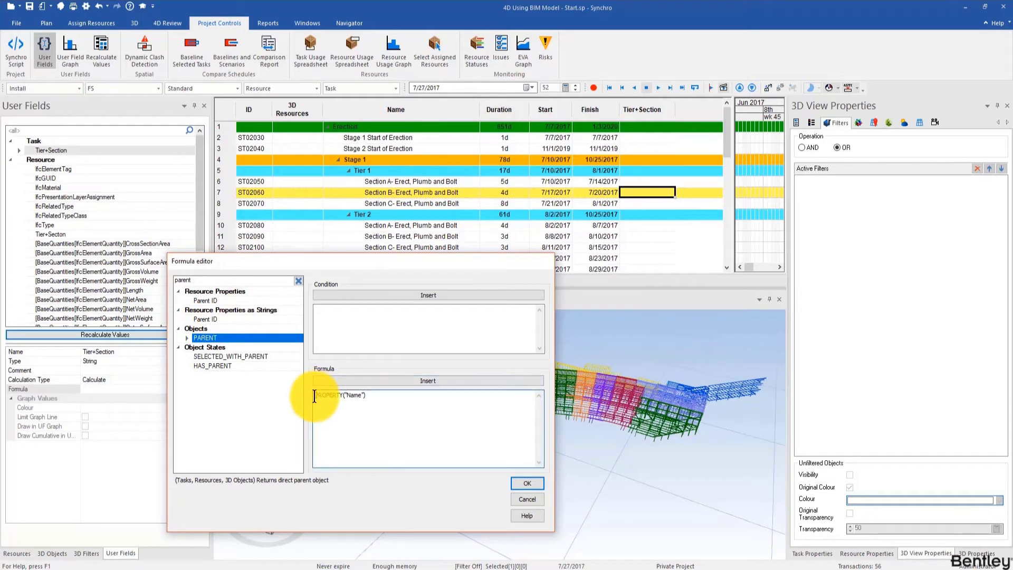
click(376, 380)
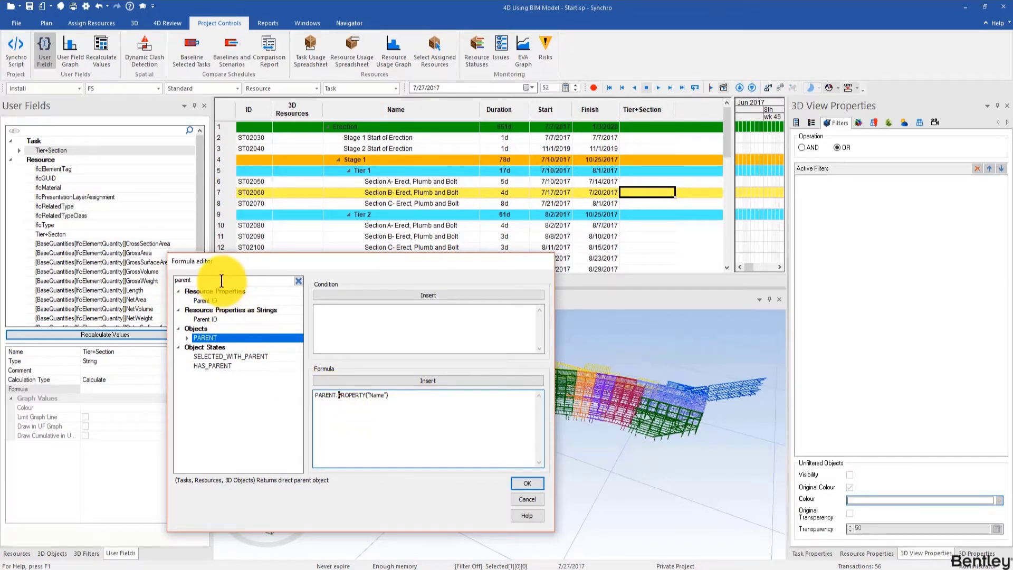
- Save the parent name formula and recalculate the user field values of the selected Section B task in Tier 1
drag(388, 395, 296, 380)
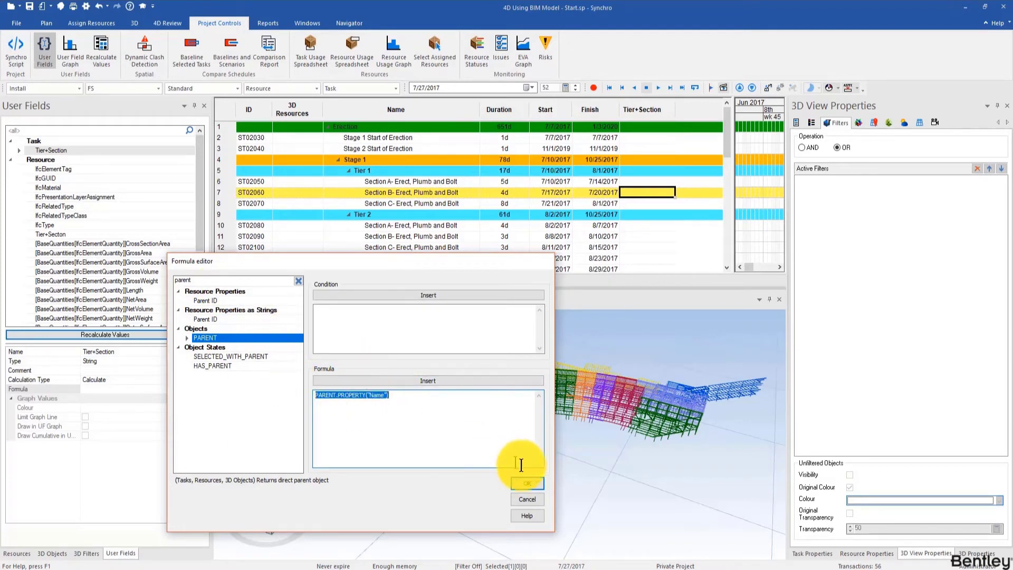
click(526, 484)
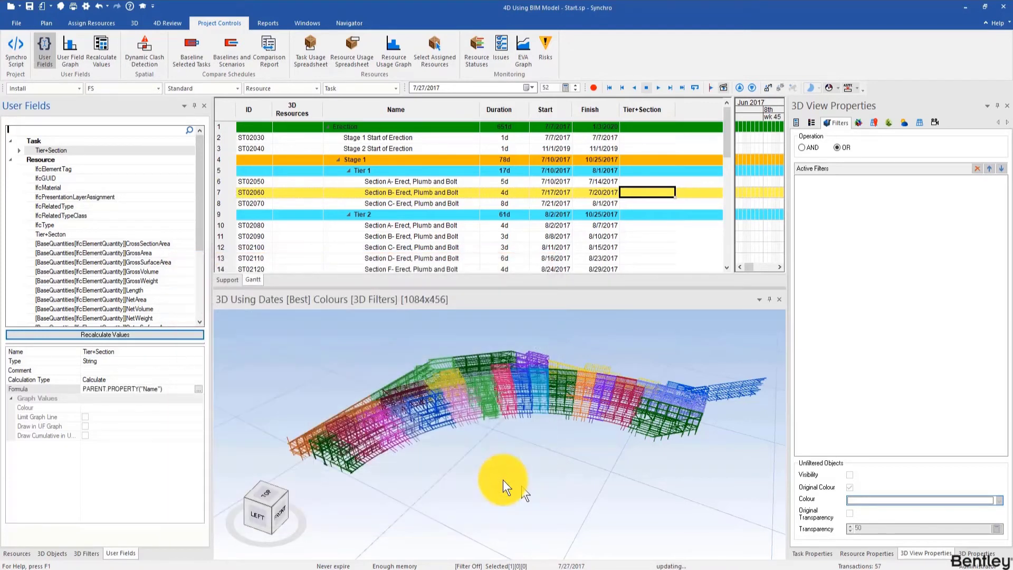
click(135, 334)
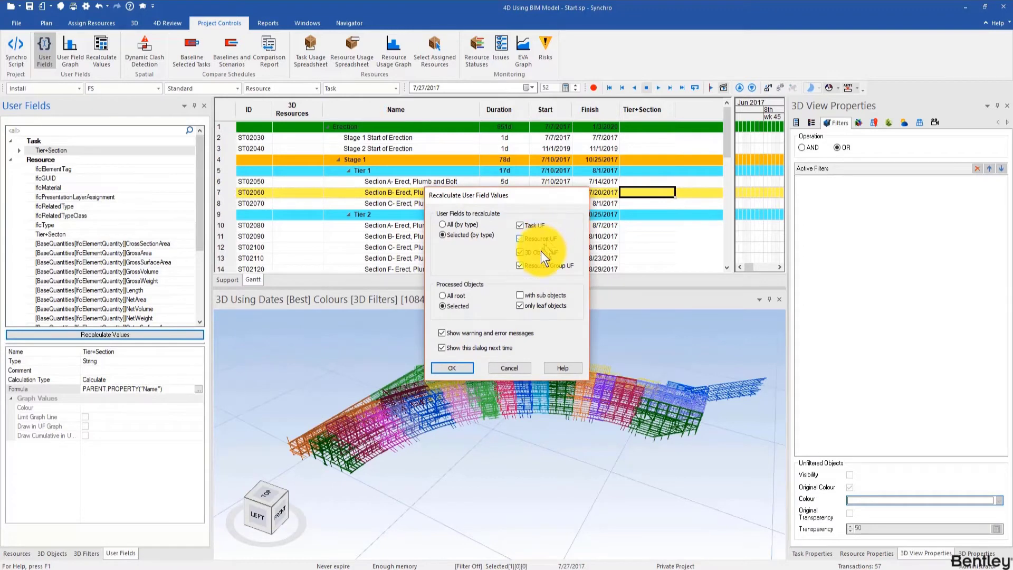
click(463, 367)
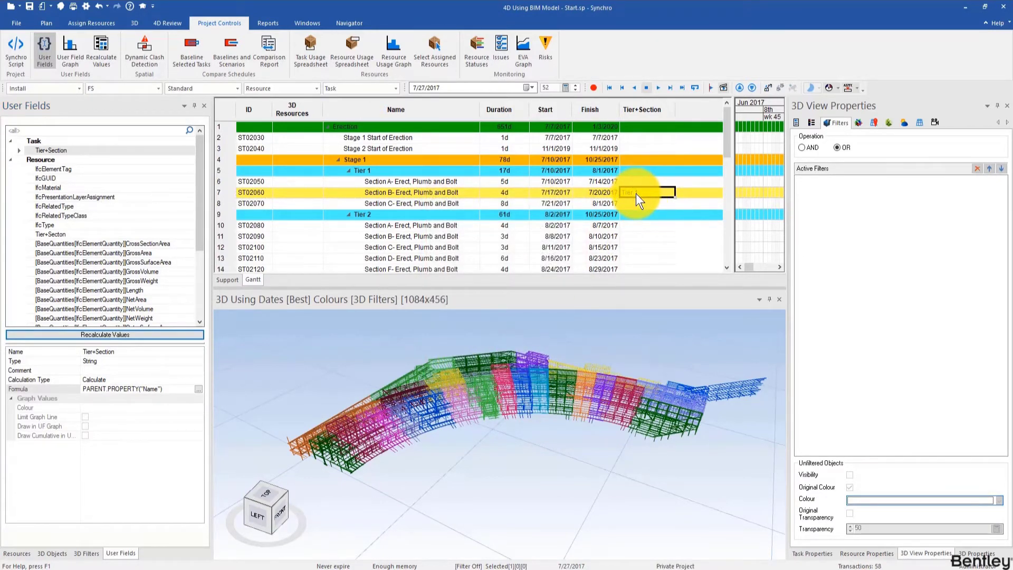
- Reopen the task Tier+Section formula and insert the RIGHT text function before PARENT.PROPERTY("Name")
click(199, 390)
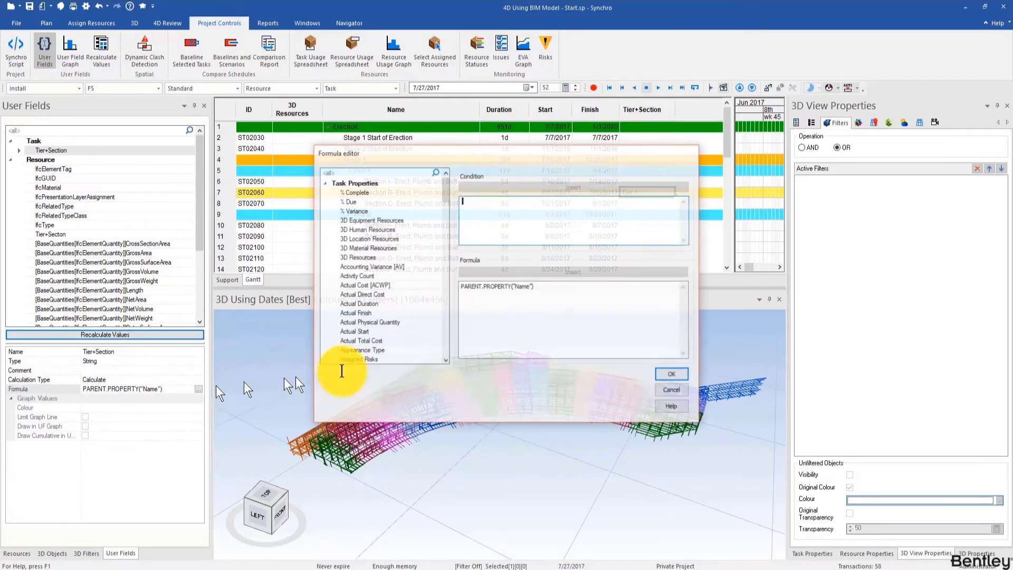
drag(481, 57, 375, 296)
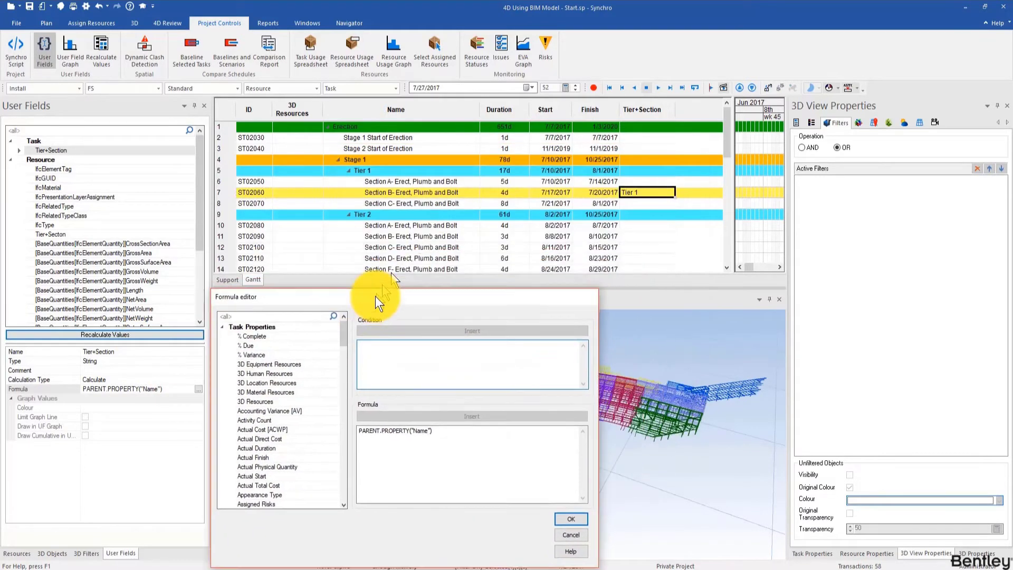
click(359, 438)
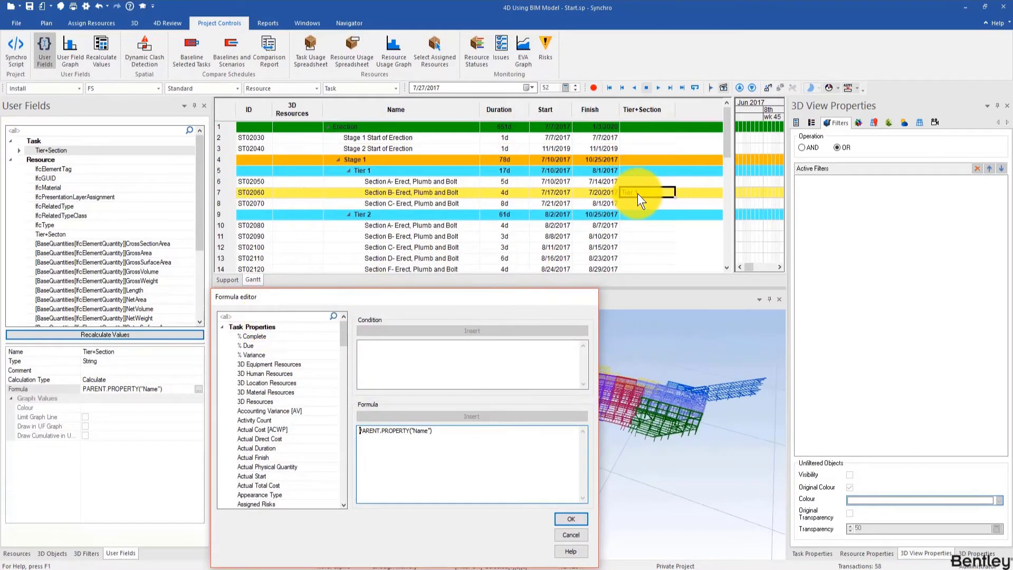
click(263, 317)
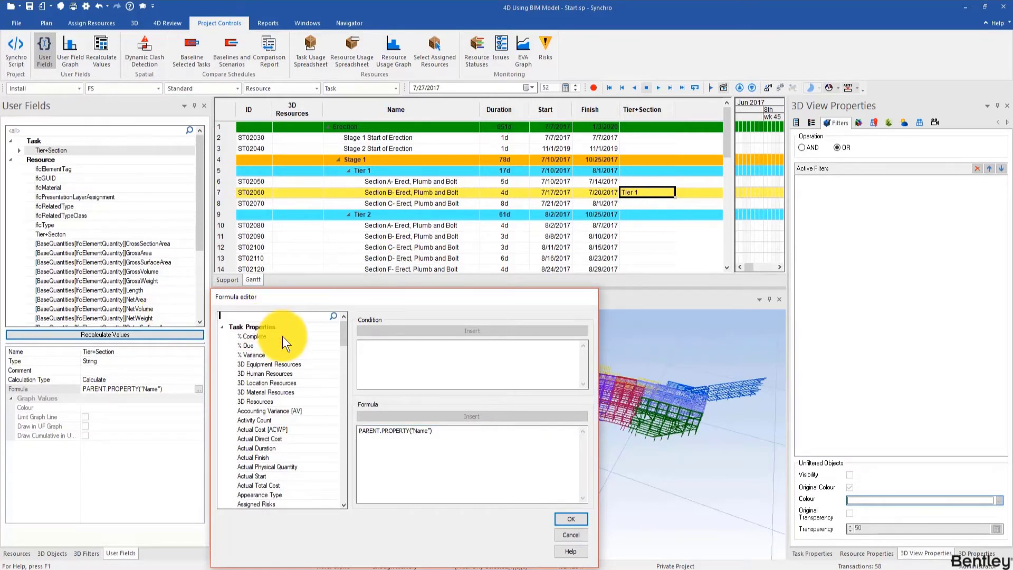
text(right)
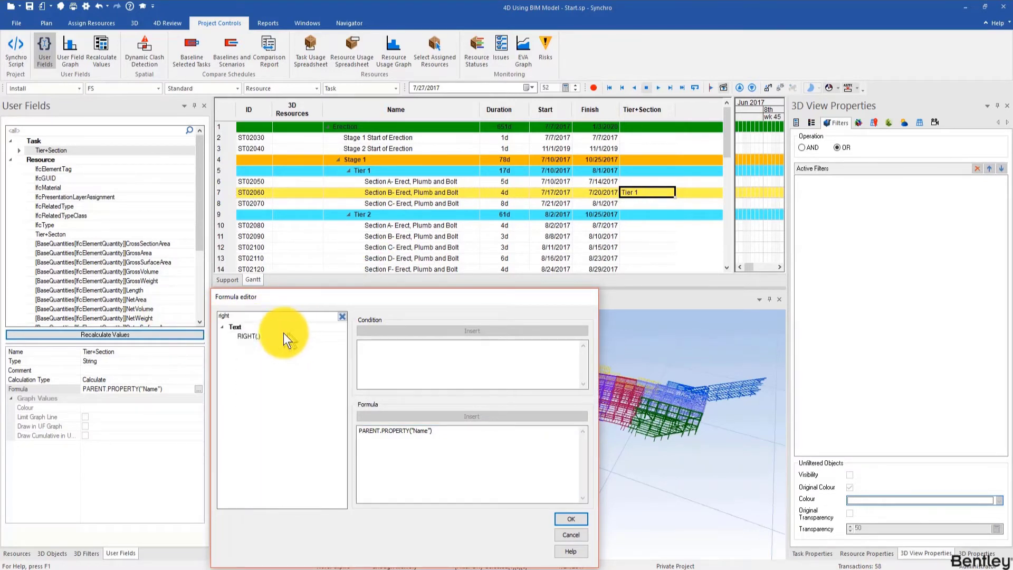
click(282, 336)
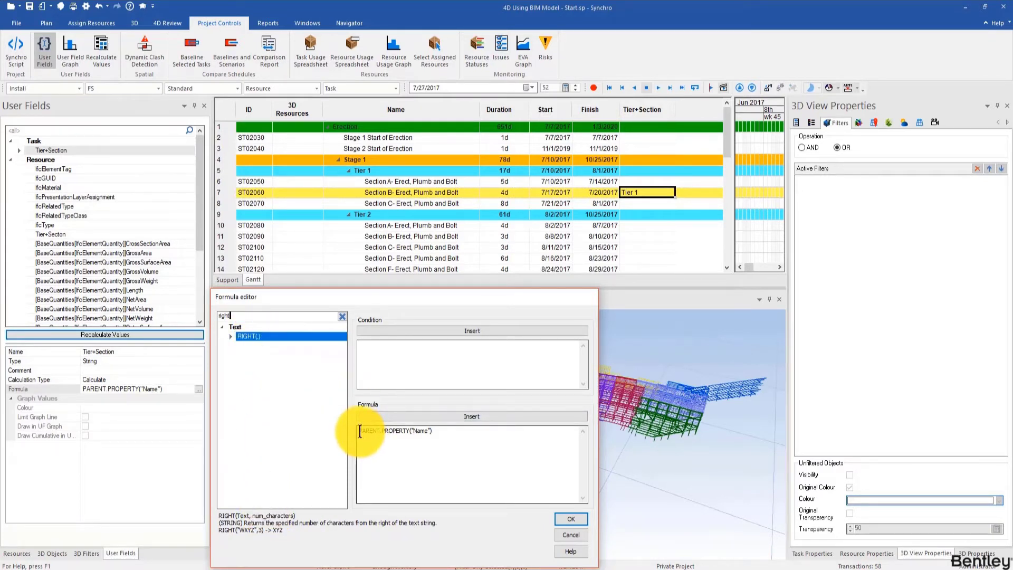
click(402, 417)
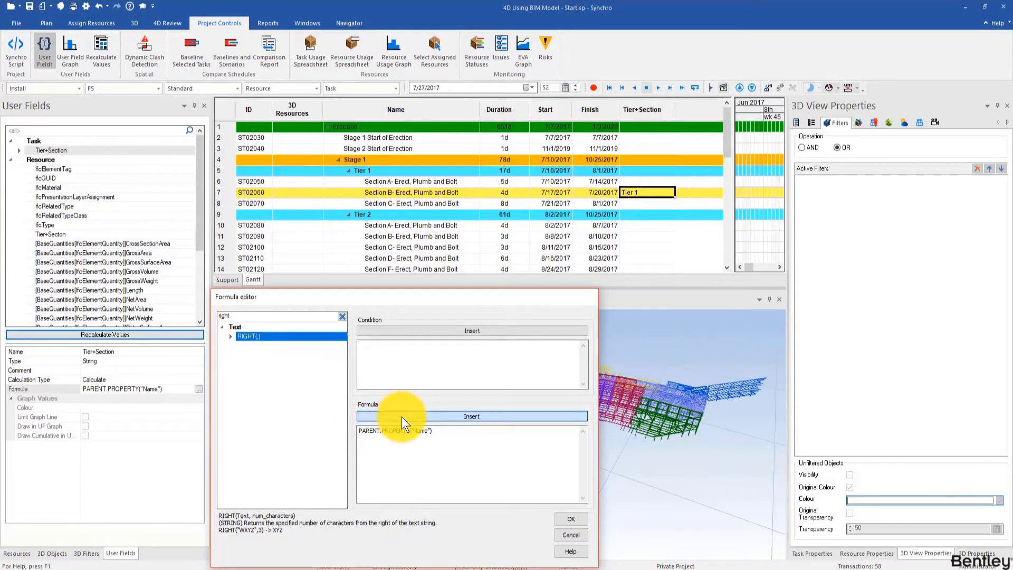
- Complete the formula as RIGHT(PARENT.PROPERTY("Name"),1) and recalculate the user field values of the selected Section B task
drag(477, 431, 381, 432)
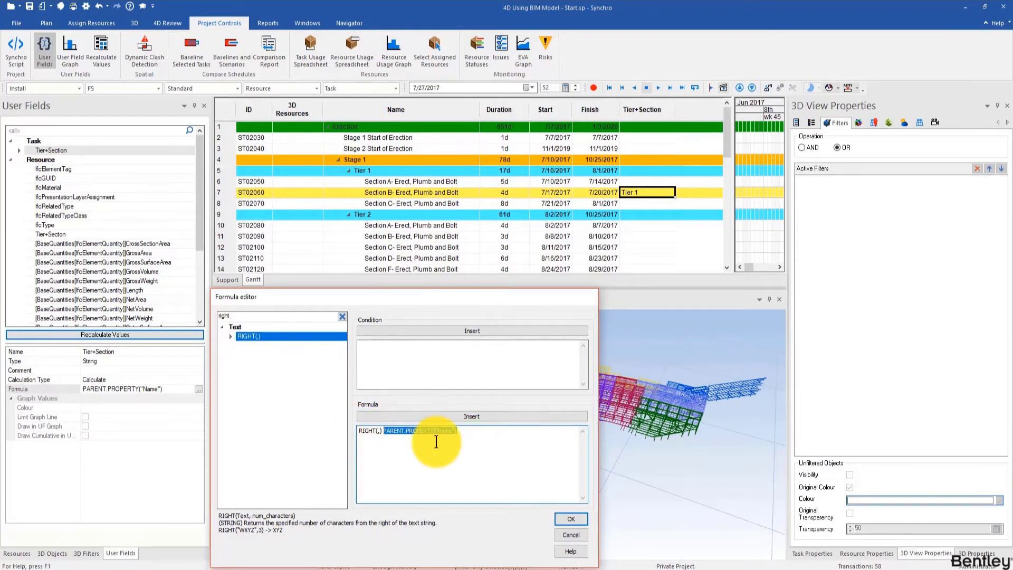
key(ctrl+x)
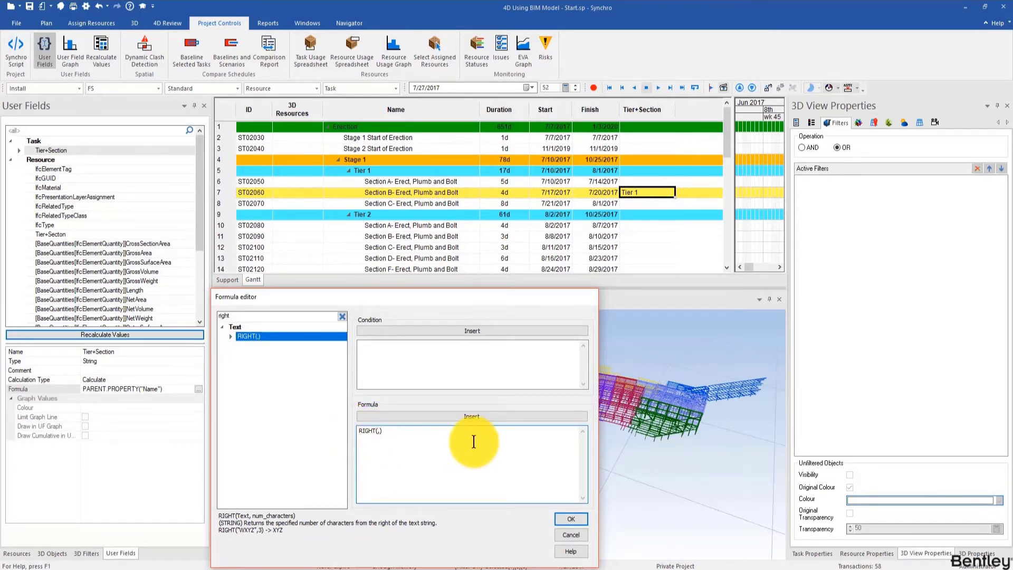
key(ctrl+v)
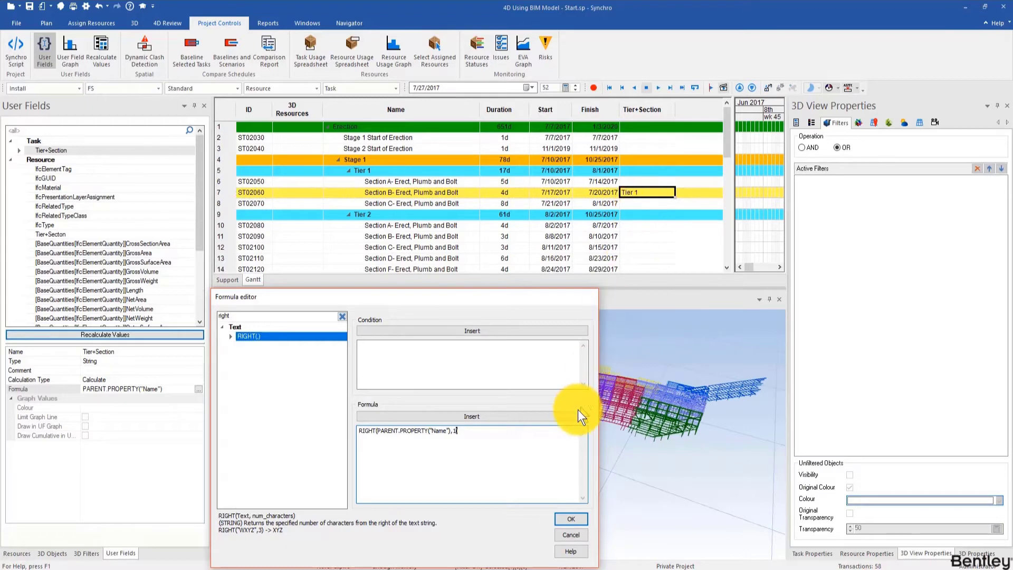
click(572, 520)
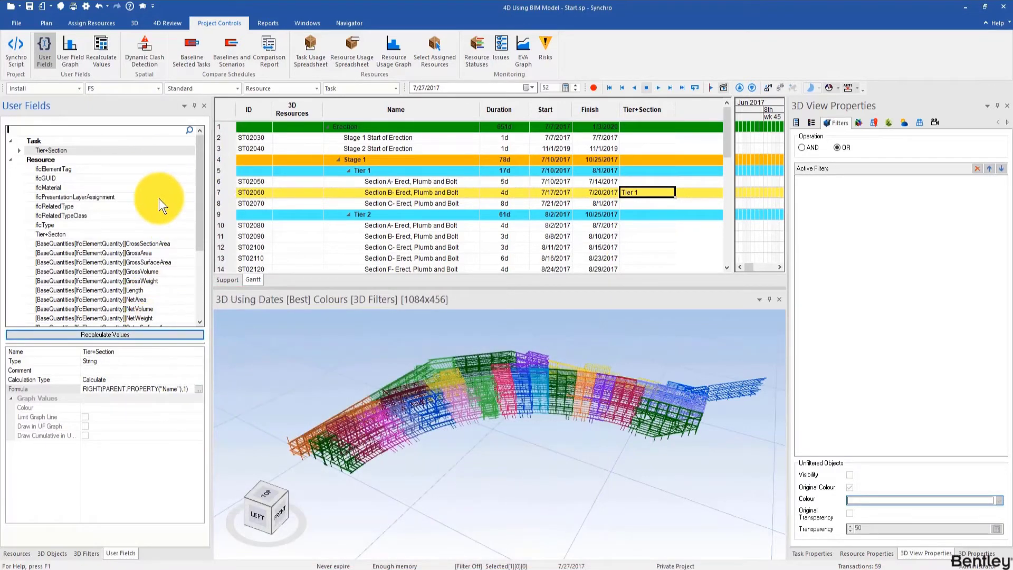
click(105, 56)
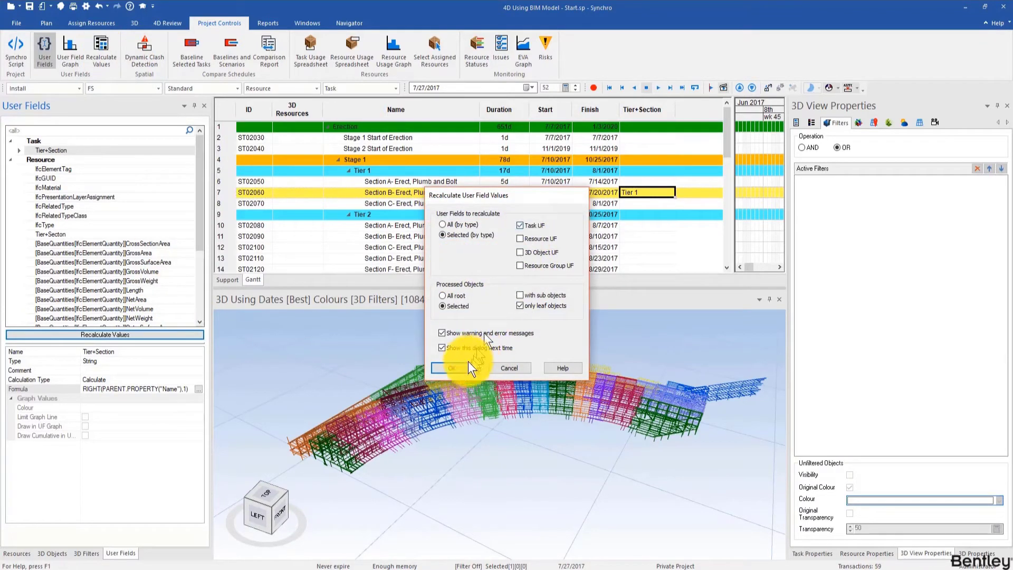
click(455, 368)
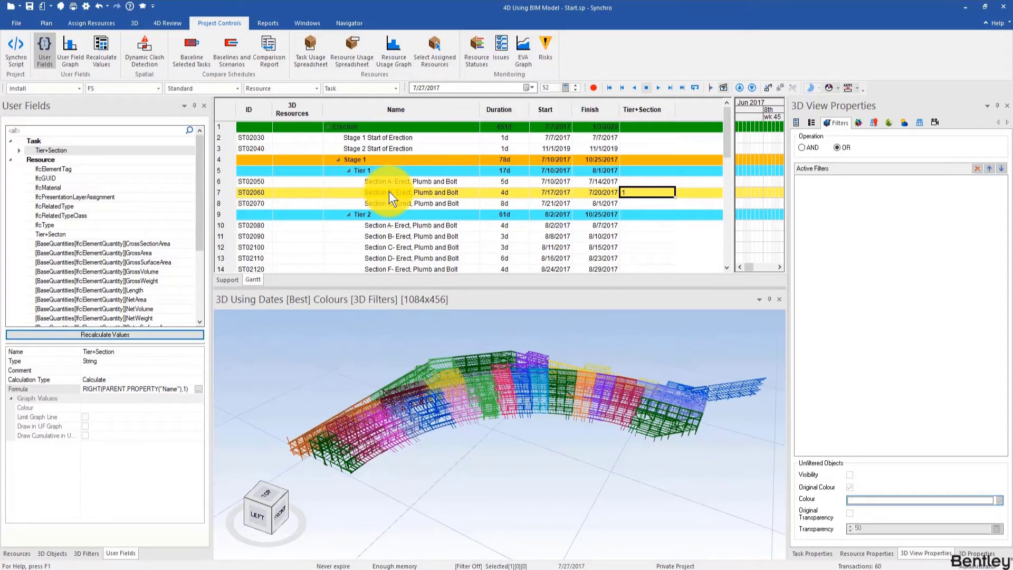
- Append a plus sign and the LEFT text function with a comma between its arguments to the task Tier+Section formula
click(198, 389)
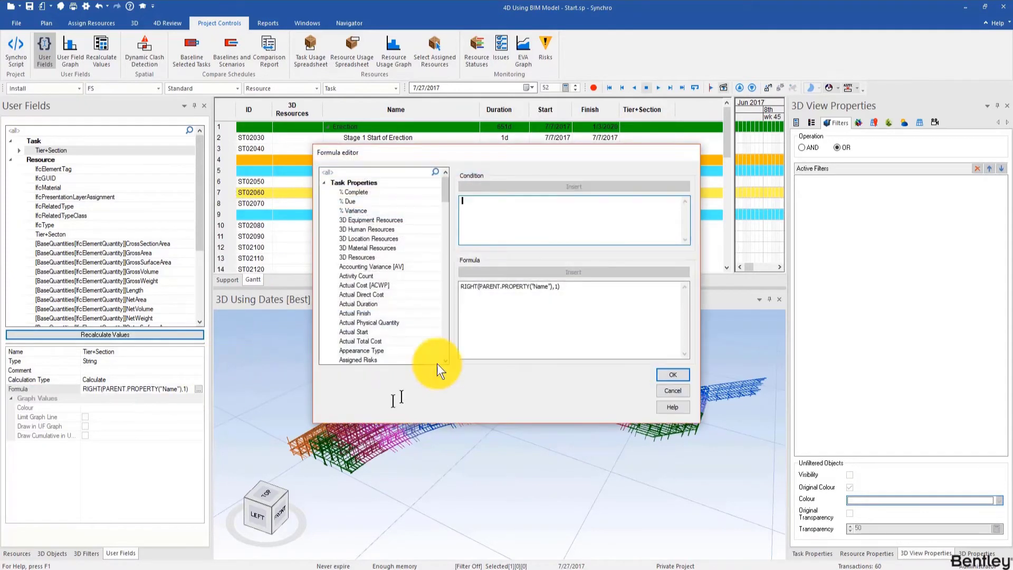
drag(526, 157, 426, 314)
click(486, 443)
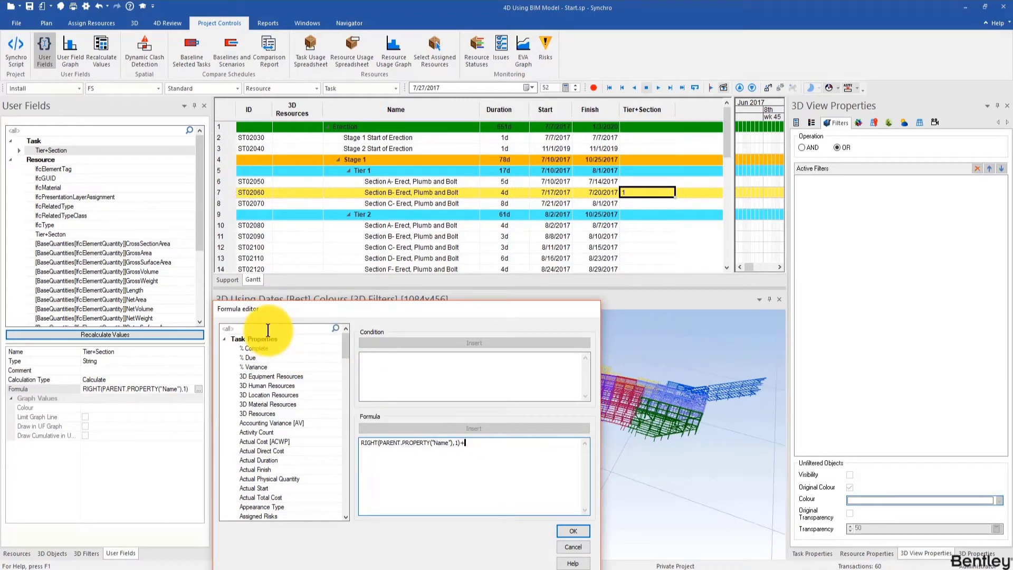
click(268, 330)
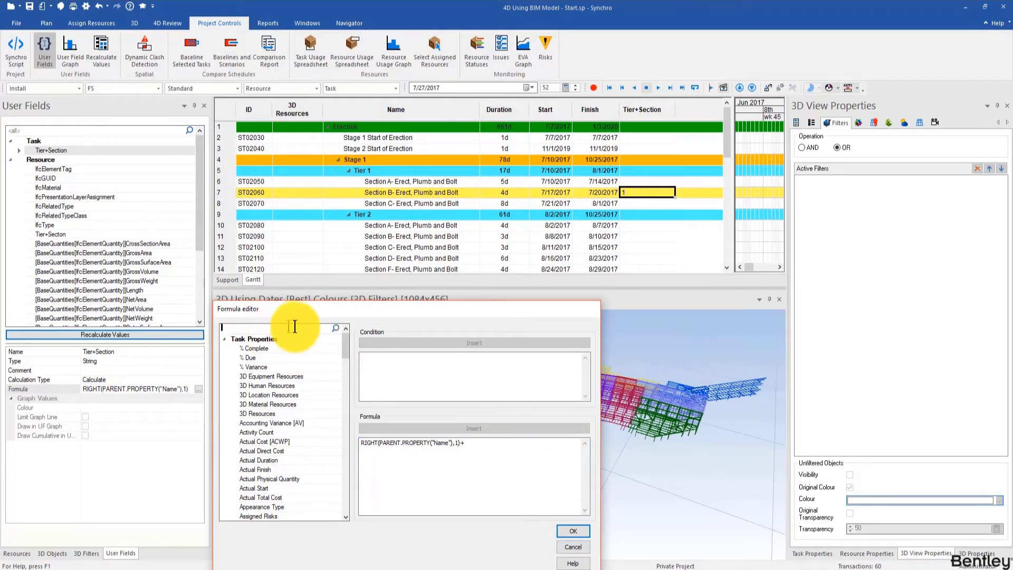
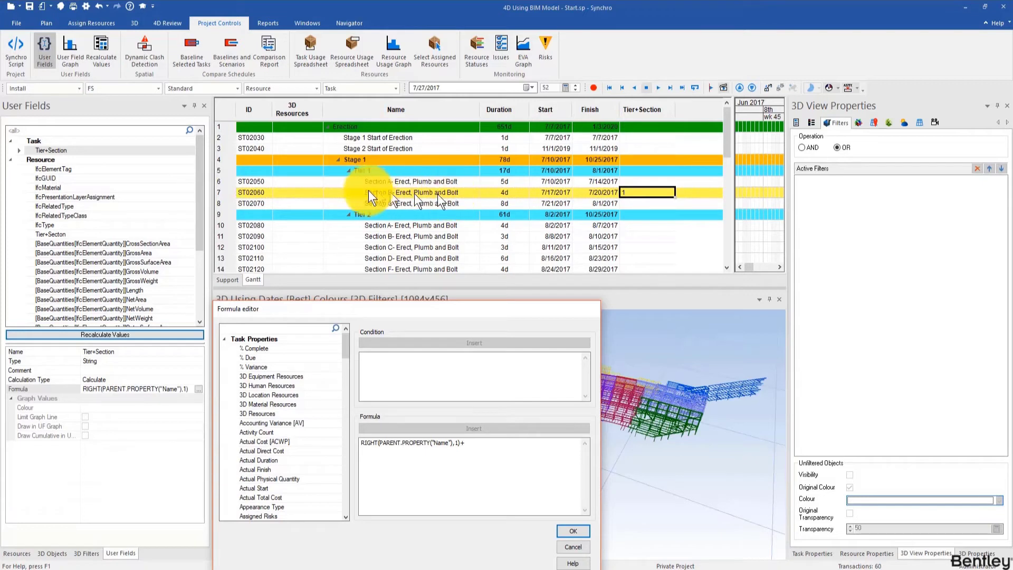
click(252, 327)
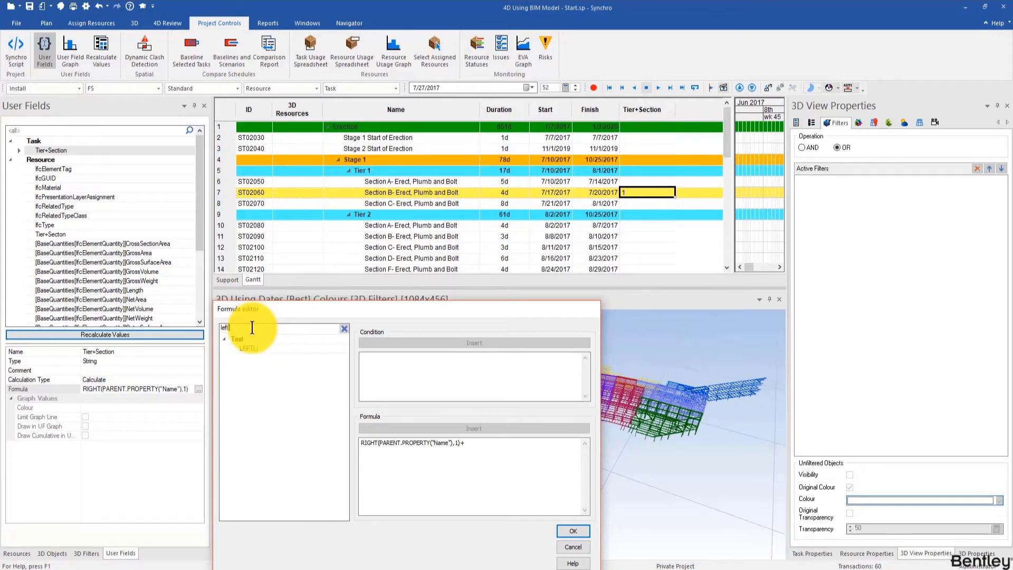
click(274, 346)
click(465, 428)
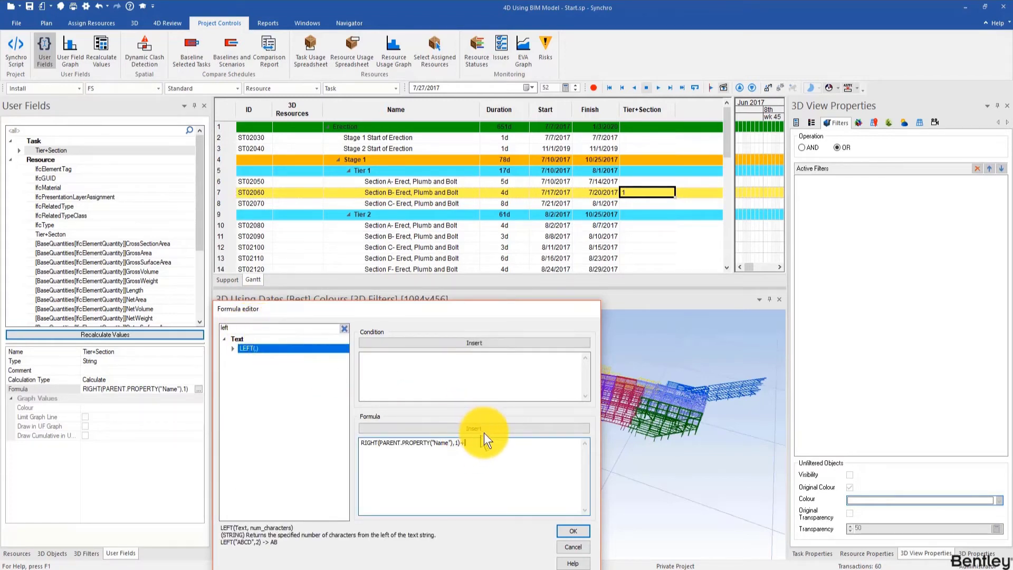
click(478, 443)
text(,)
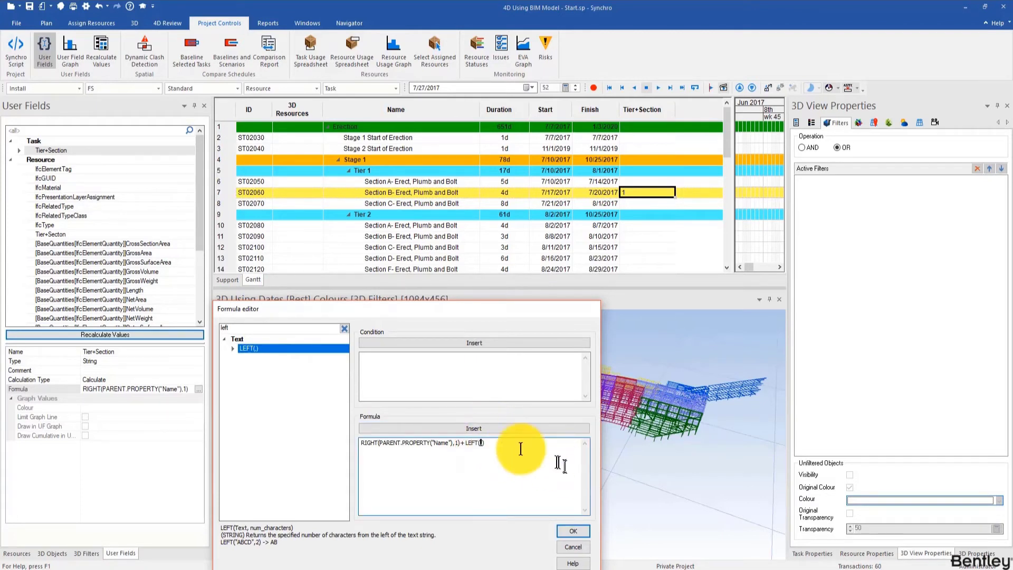
- Fill the LEFT function with the task Name property and 9 characters, and recalculate the selected Section B task's user field values
click(242, 327)
text(name)
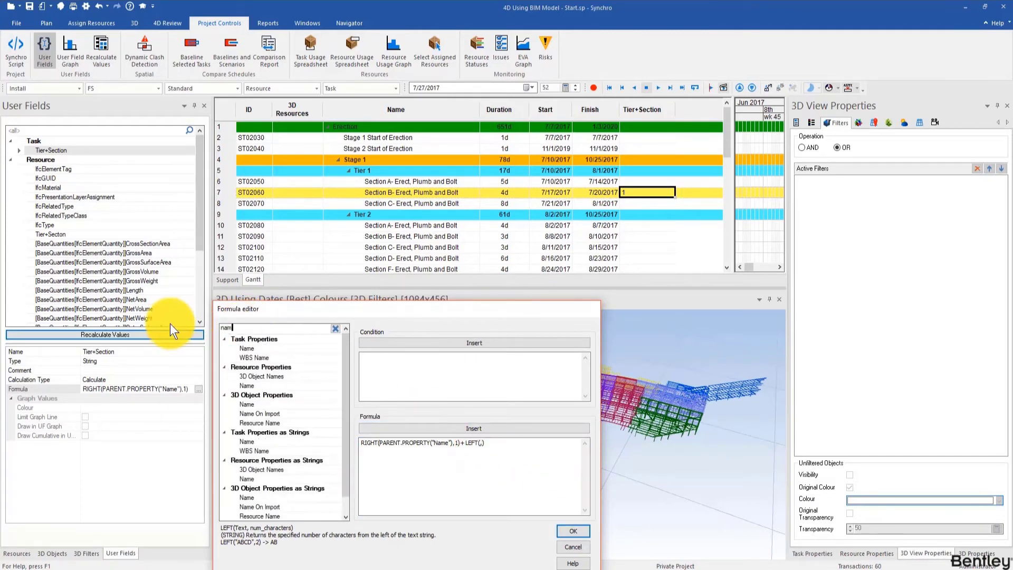
click(246, 348)
click(484, 443)
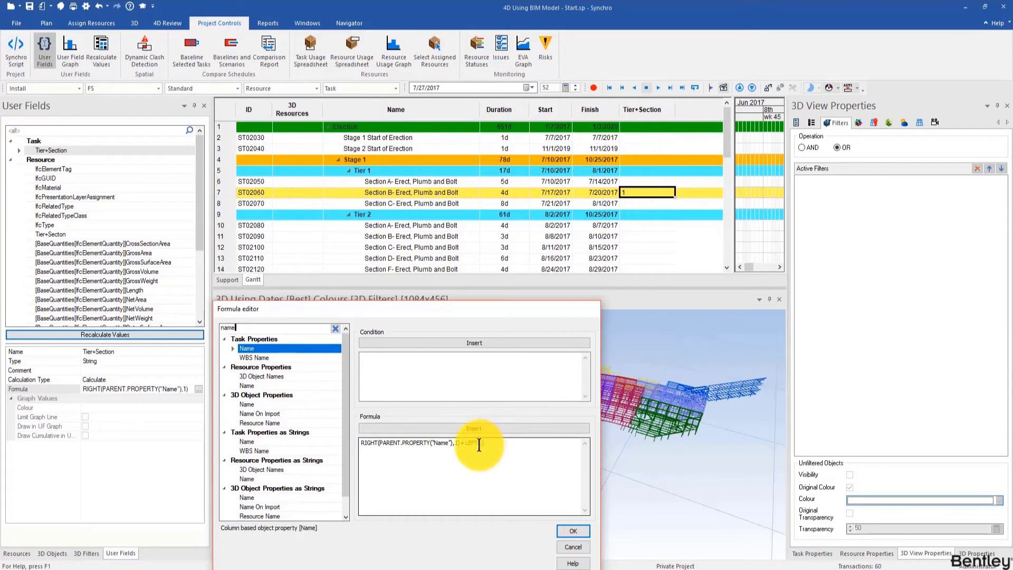
click(507, 429)
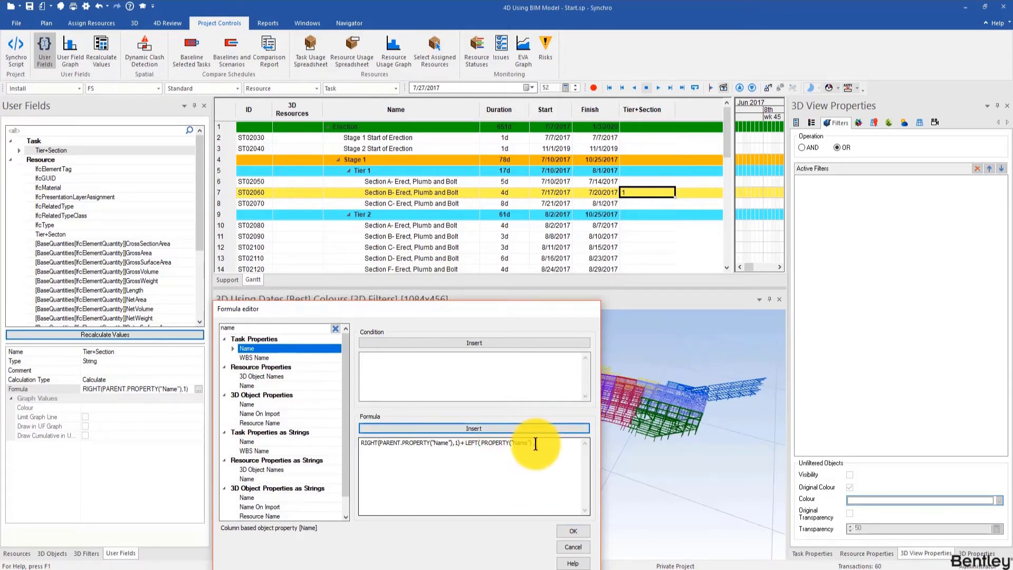
click(577, 529)
click(106, 71)
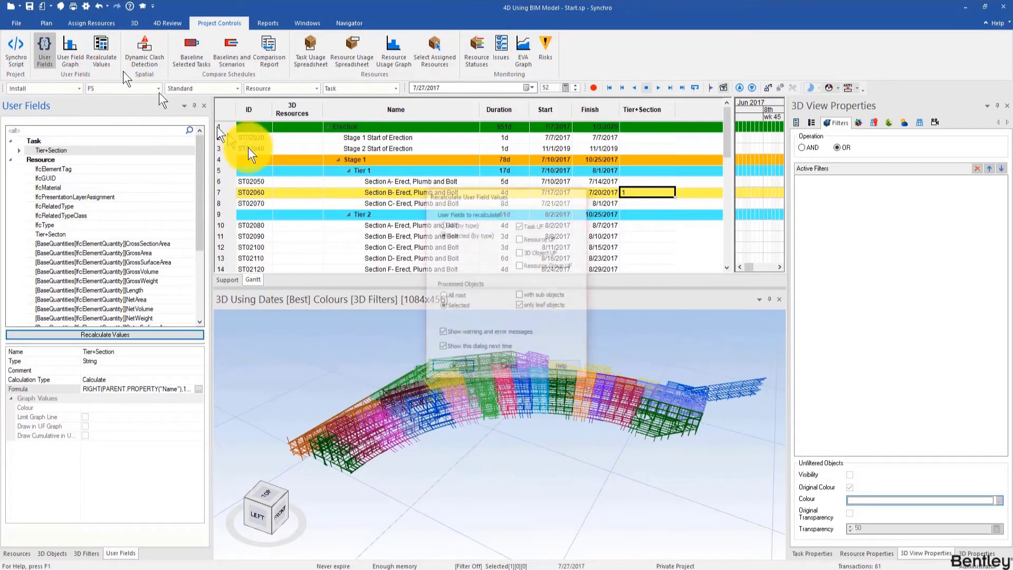
click(462, 367)
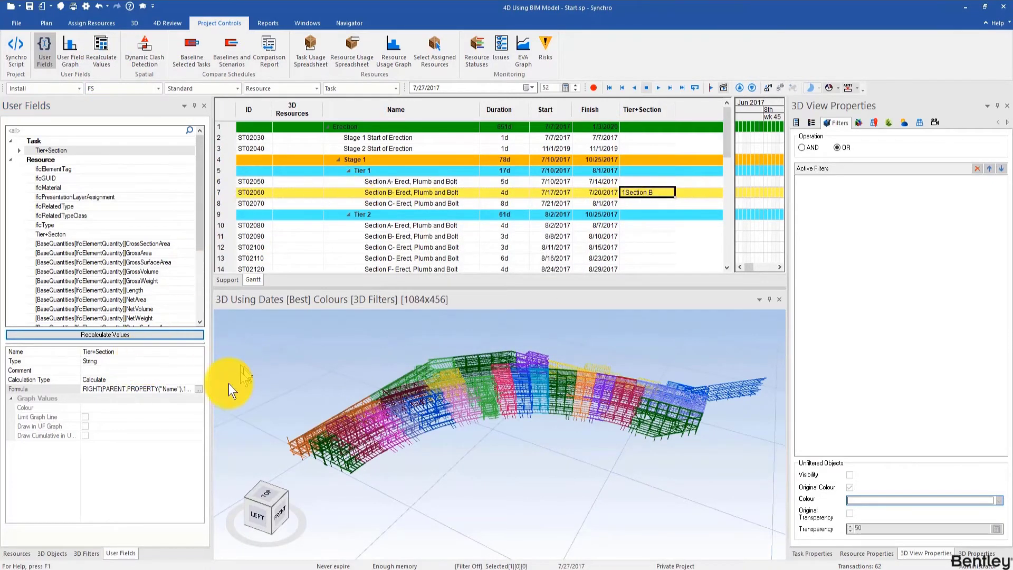
- Reopen the task Tier+Section formula and insert a second RIGHT function directly before the LEFT expression
click(199, 389)
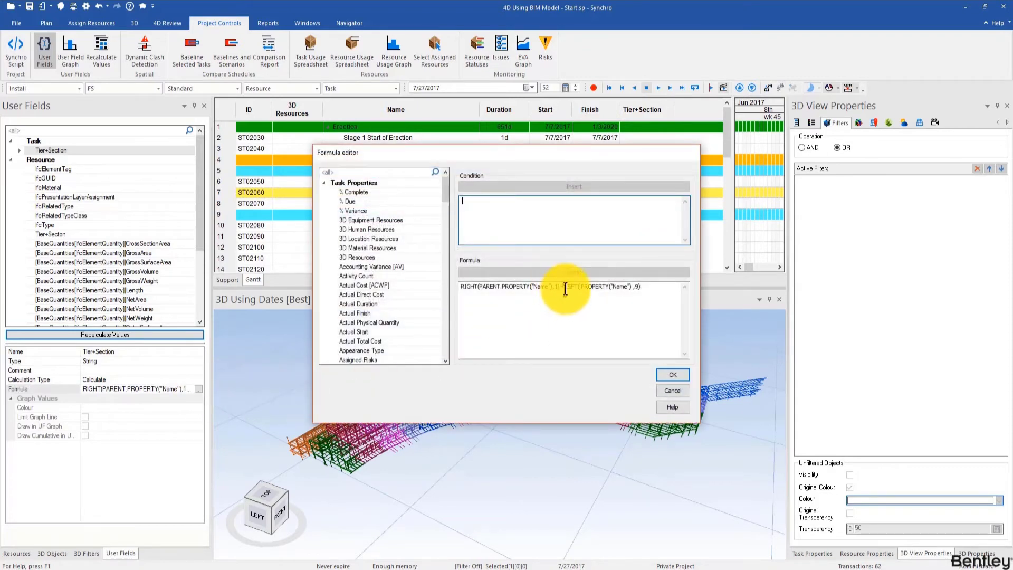
drag(534, 153, 498, 290)
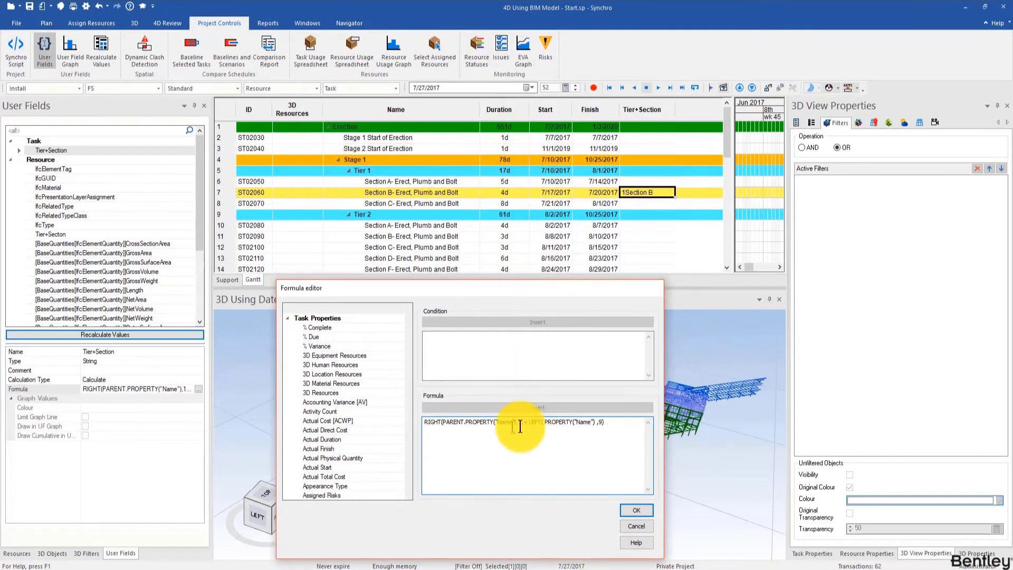
drag(529, 423, 609, 425)
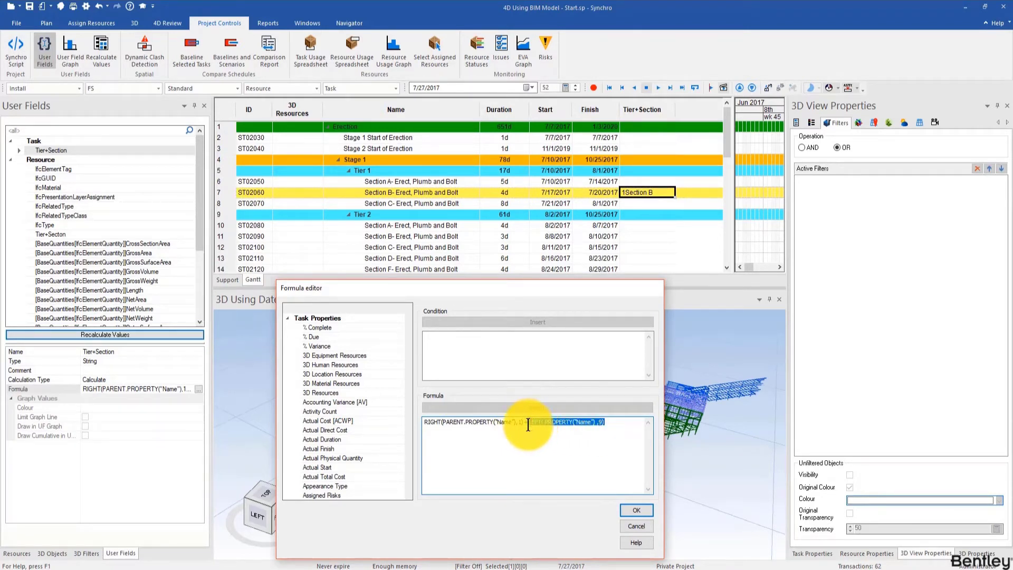
click(528, 422)
click(289, 307)
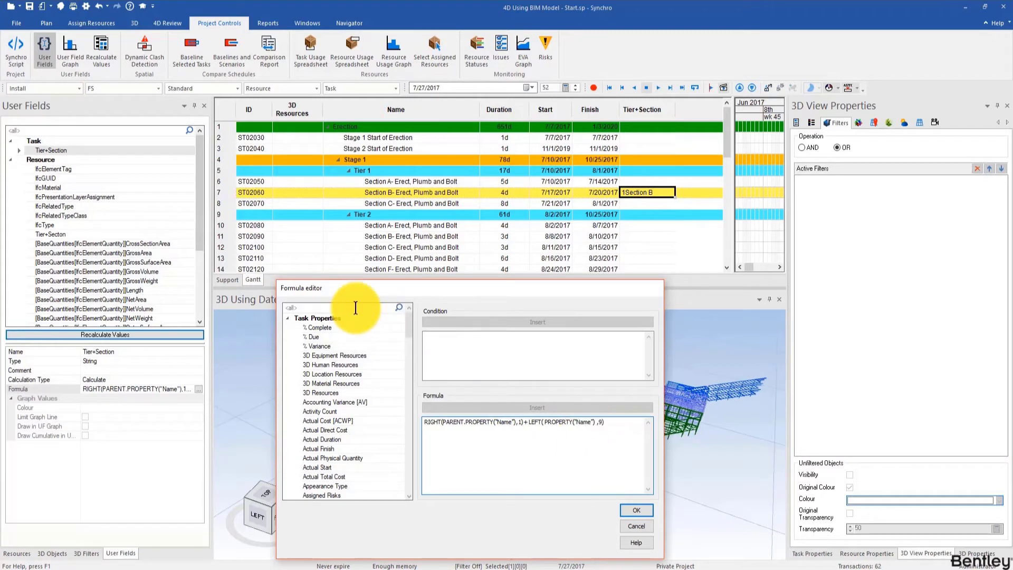
text(right)
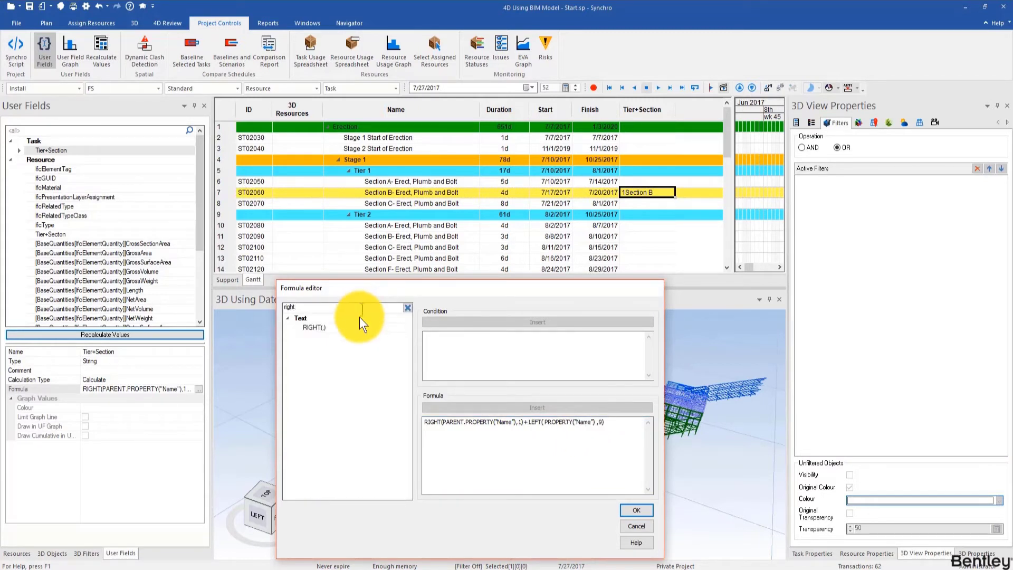
click(363, 327)
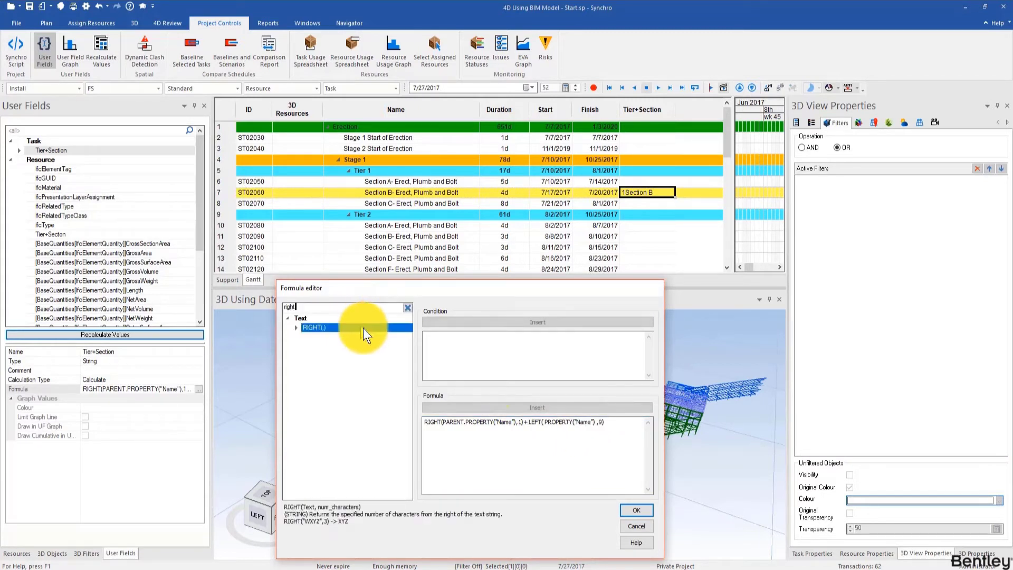
click(550, 409)
- Nest the LEFT expression in the second RIGHT function with 1 character, giving RIGHT(LEFT(PROPERTY("Name"),9),1), and save the formula
drag(629, 422, 556, 422)
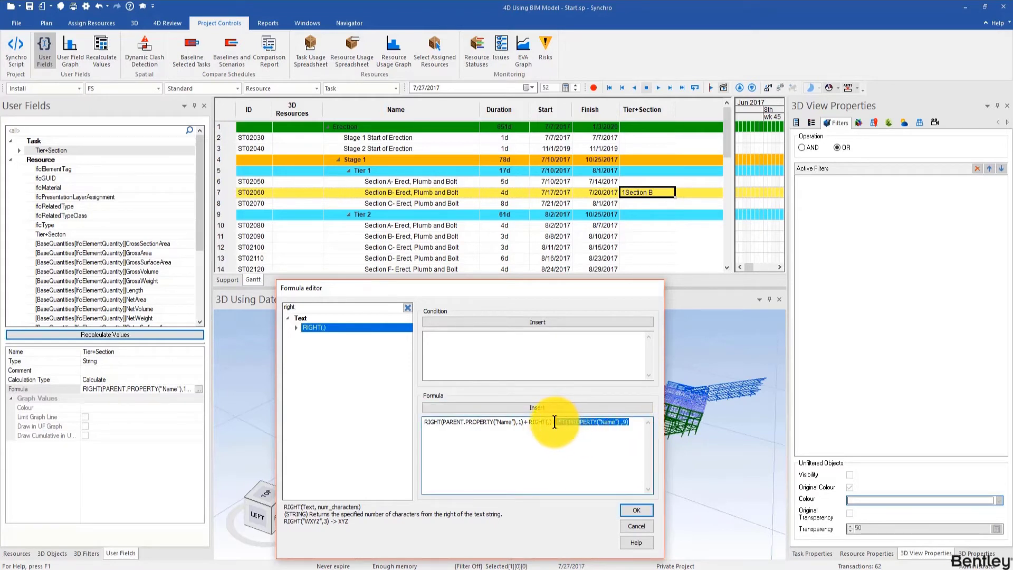
key(ctrl+x)
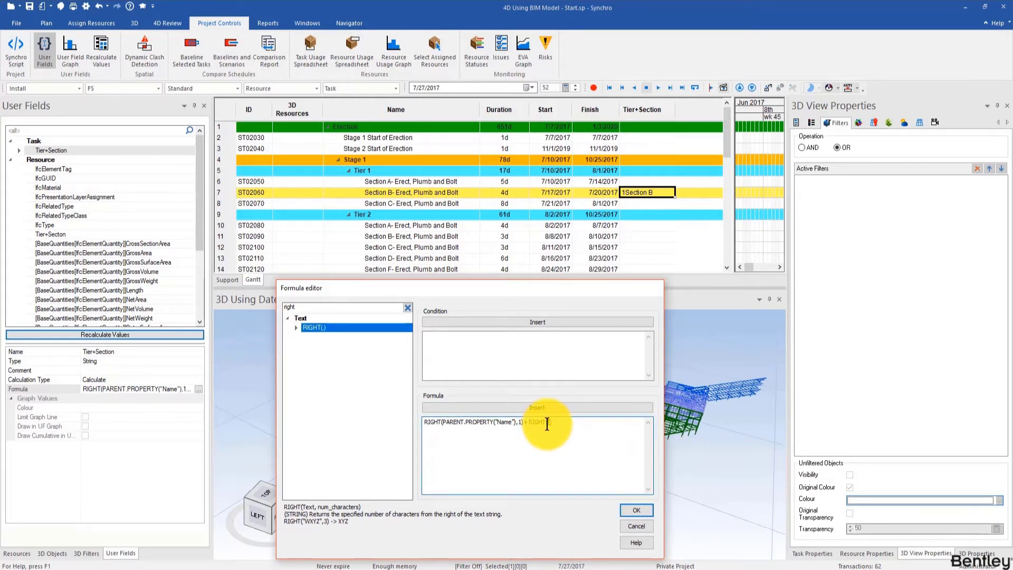
click(547, 422)
key(ctrl+v)
text(,)
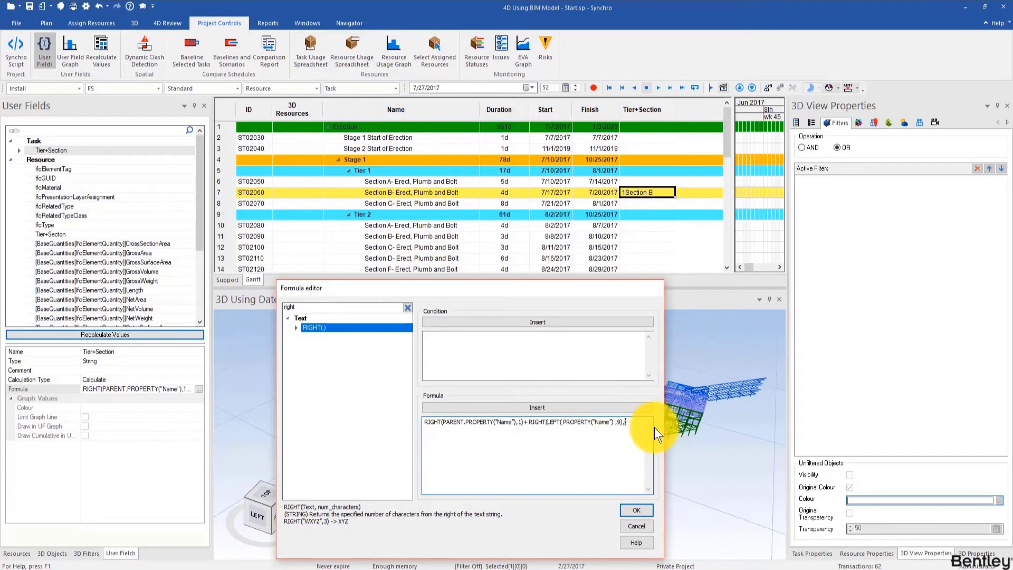
text(1))
click(644, 508)
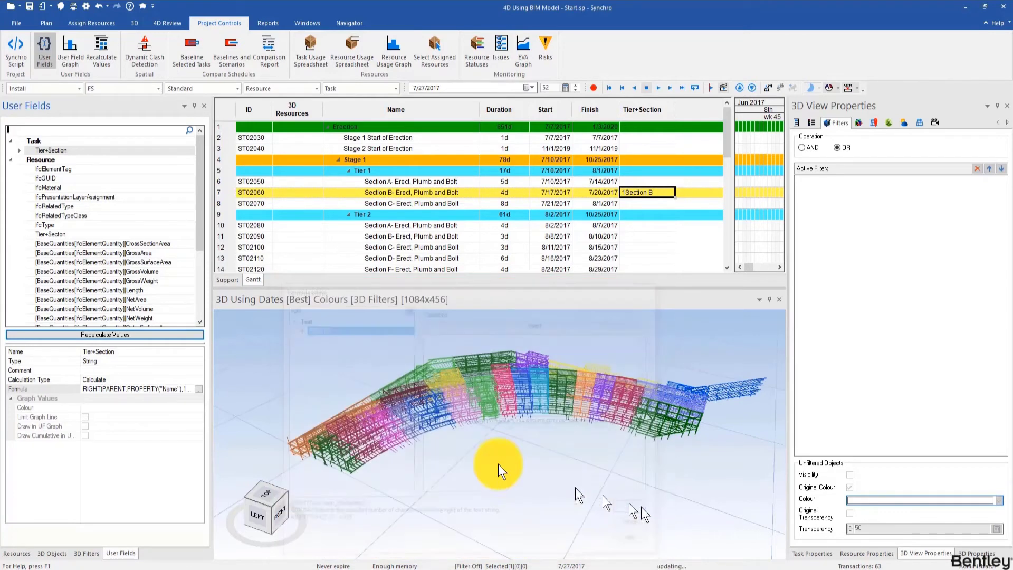
- Recalculate the task user field values for the selected Section B task under Tier 1
click(101, 58)
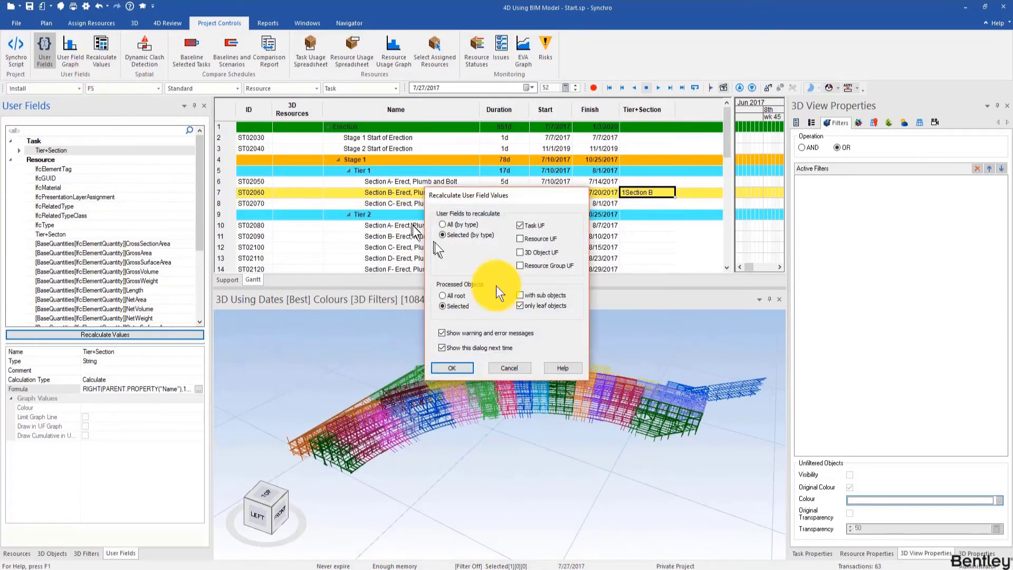
click(463, 364)
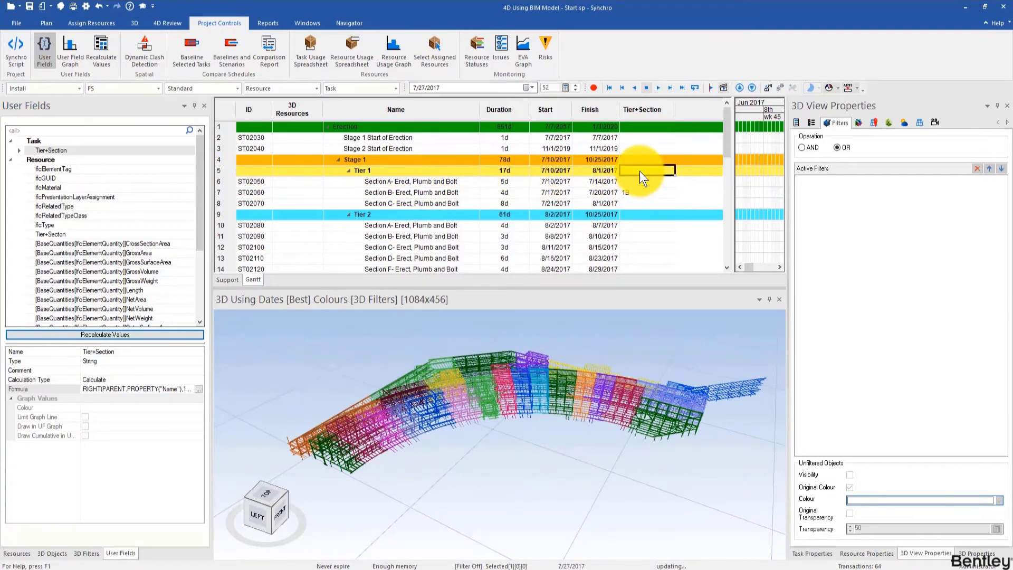
- Expand Tier 3, Tier 4 and Tier 5, and select every row from Tier 1 through the Section A task of Tier 5
scroll(635, 222, down, 3)
scroll(634, 223, down, 2)
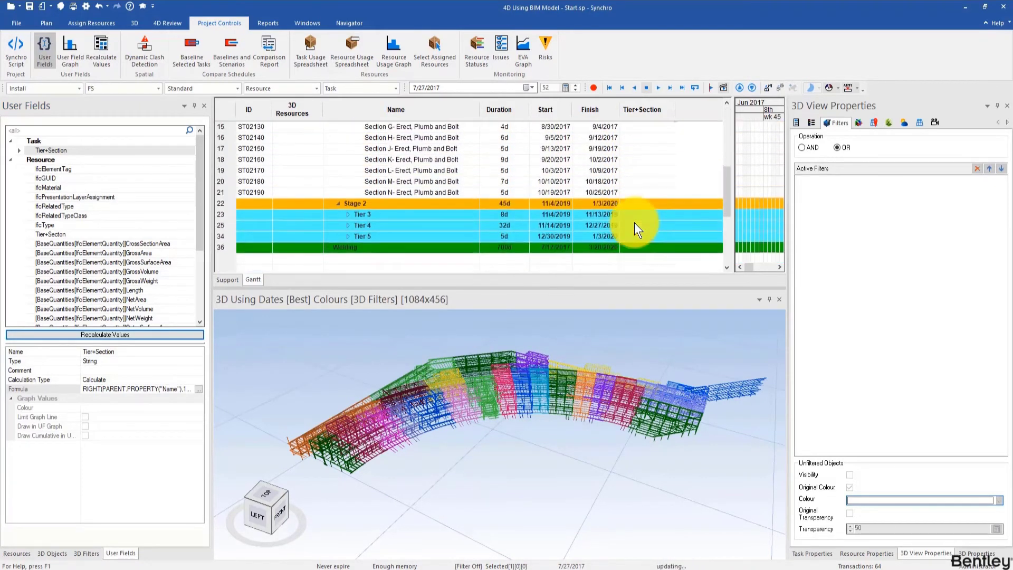
click(349, 215)
scroll(384, 227, down, 1)
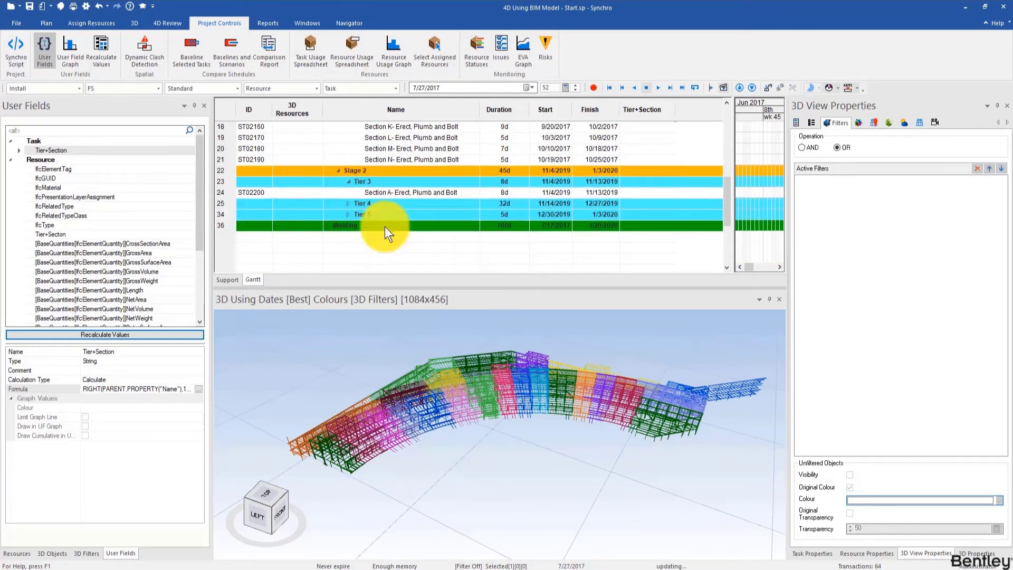
click(349, 204)
scroll(391, 223, down, 3)
click(349, 203)
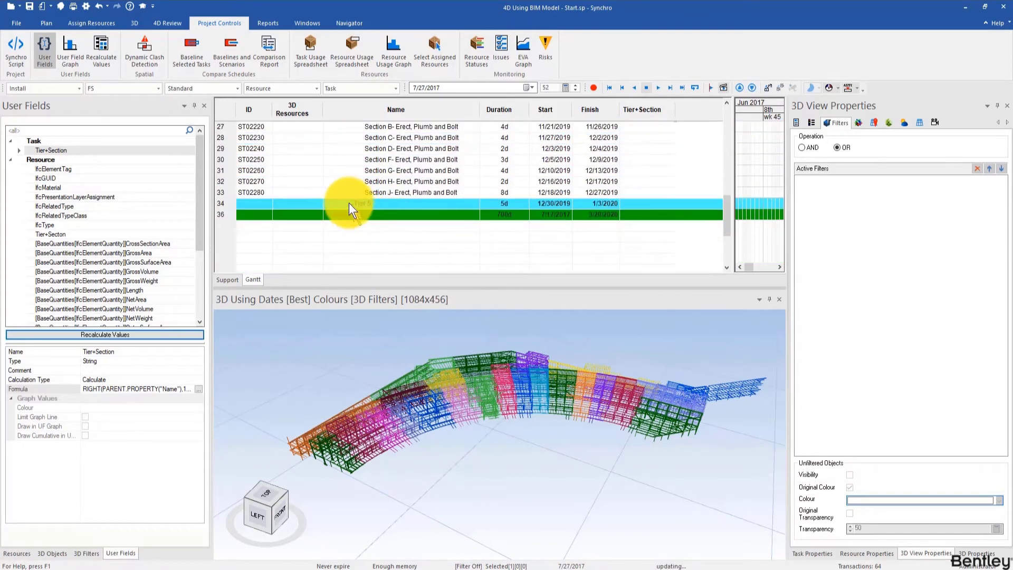
scroll(561, 216, down, 1)
shift+click(632, 195)
scroll(315, 211, up, 5)
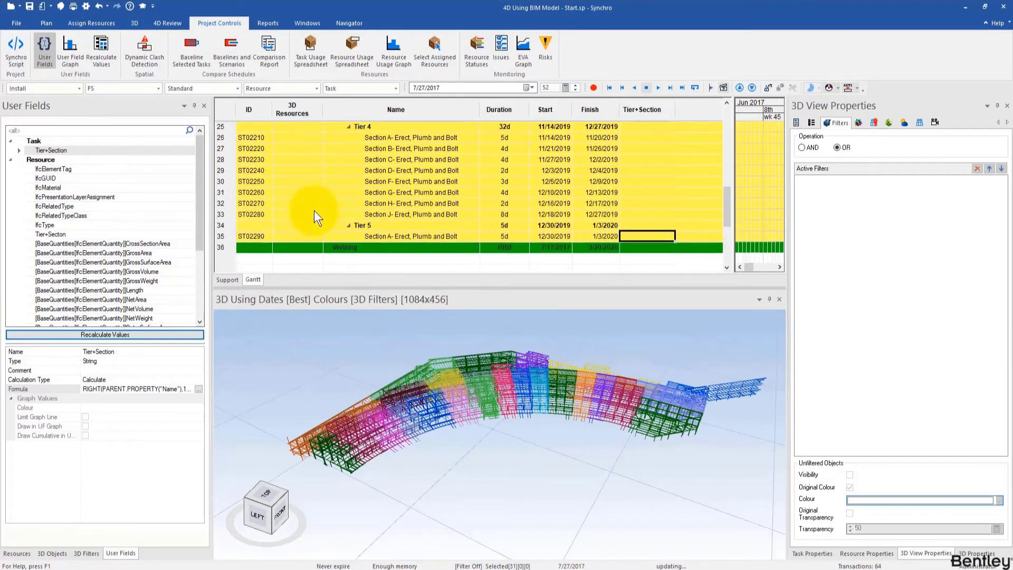
scroll(315, 211, up, 5)
- Recalculate the task user field values for the selected rows and narrow the Tier+Section column
click(115, 59)
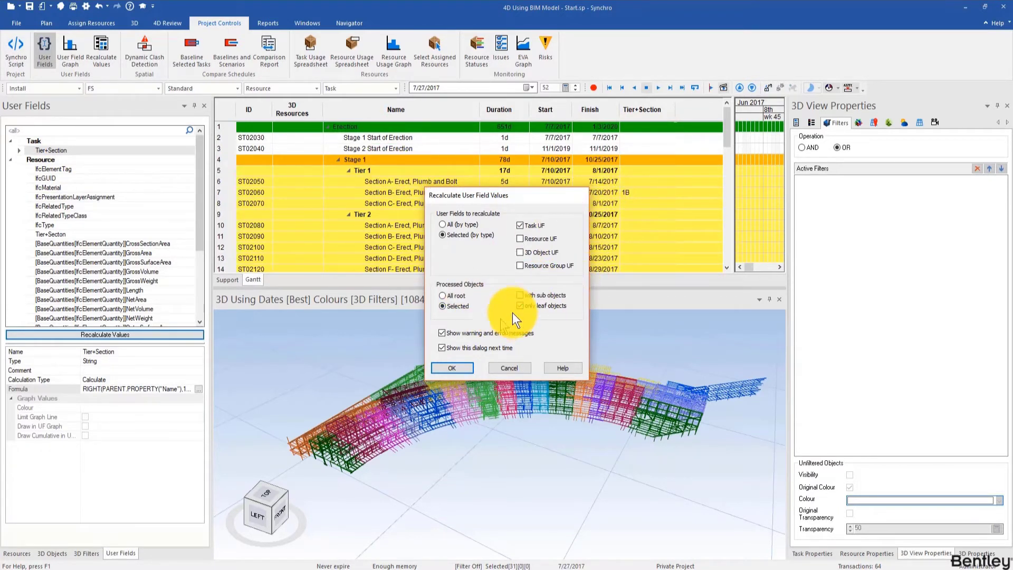
click(453, 368)
scroll(637, 243, down, 3)
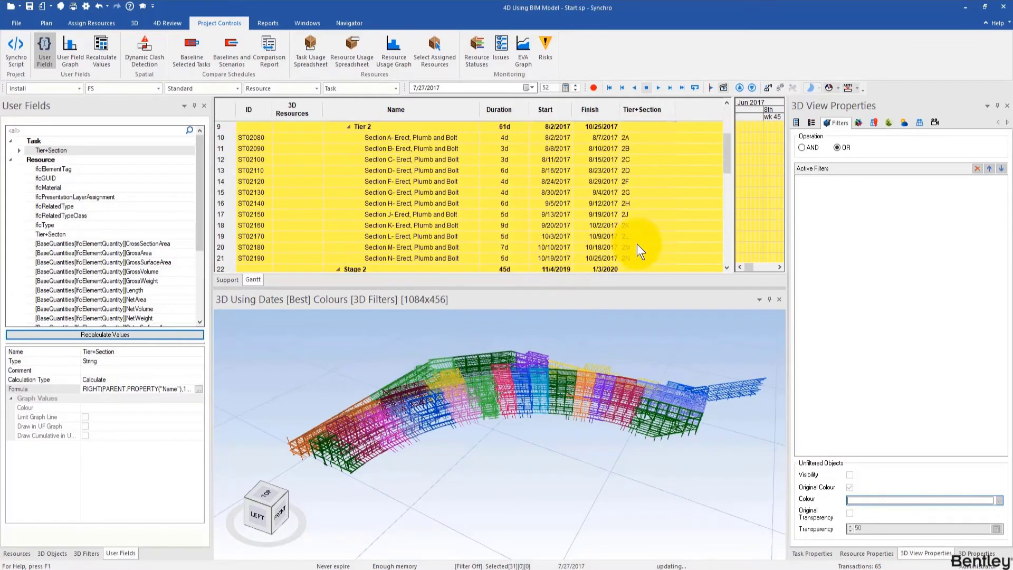
scroll(637, 244, down, 5)
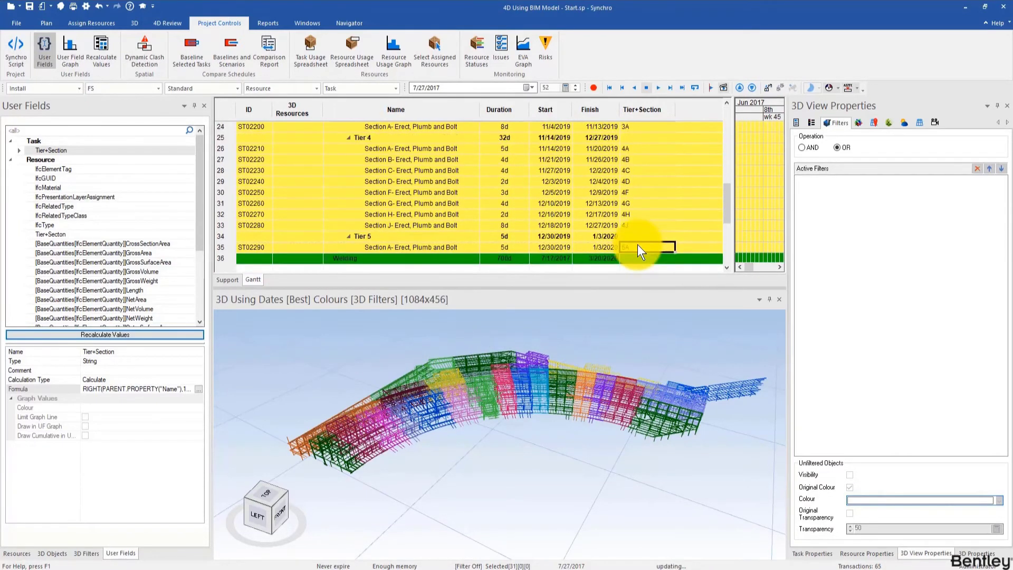
scroll(638, 247, up, 2)
scroll(638, 245, up, 6)
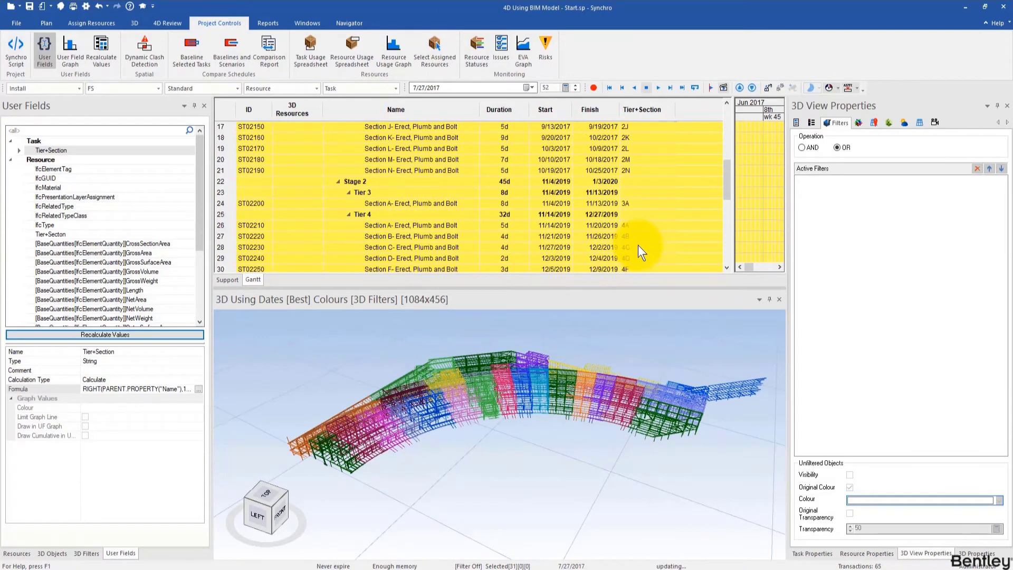
scroll(638, 244, up, 1)
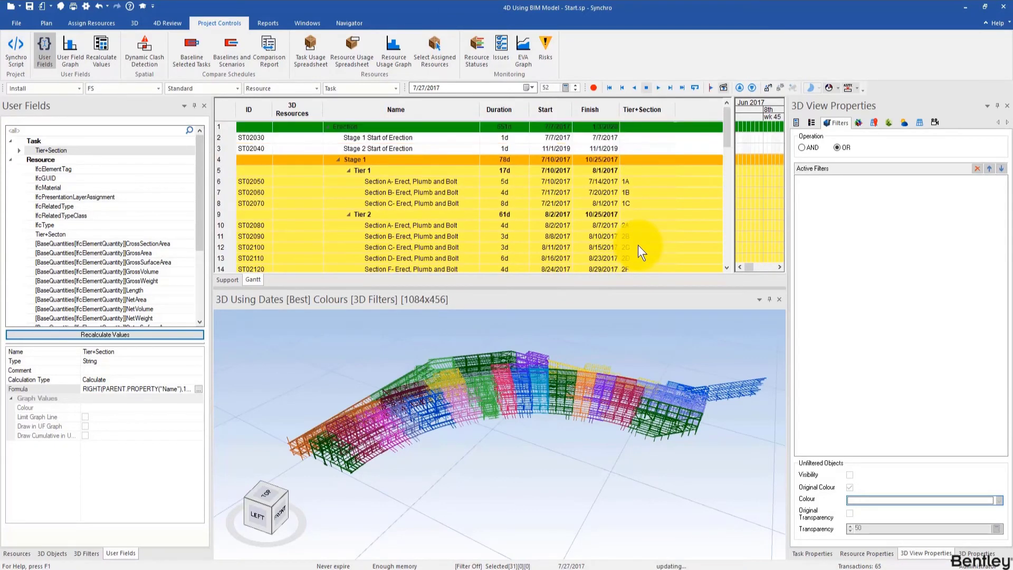
drag(669, 121, 656, 119)
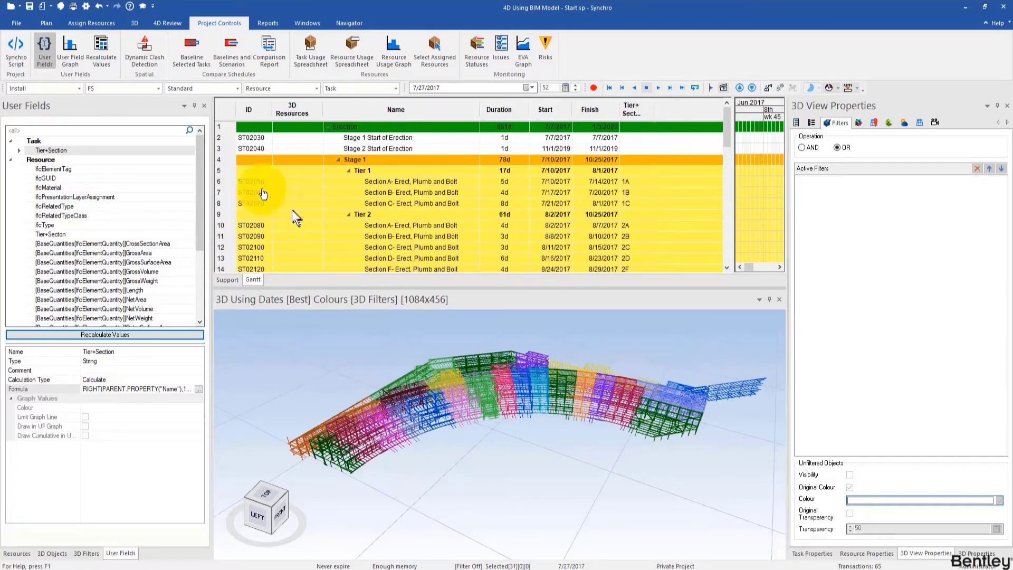
- Select all objects of the steel model in the 3D view while keeping the erection tasks selected
click(103, 24)
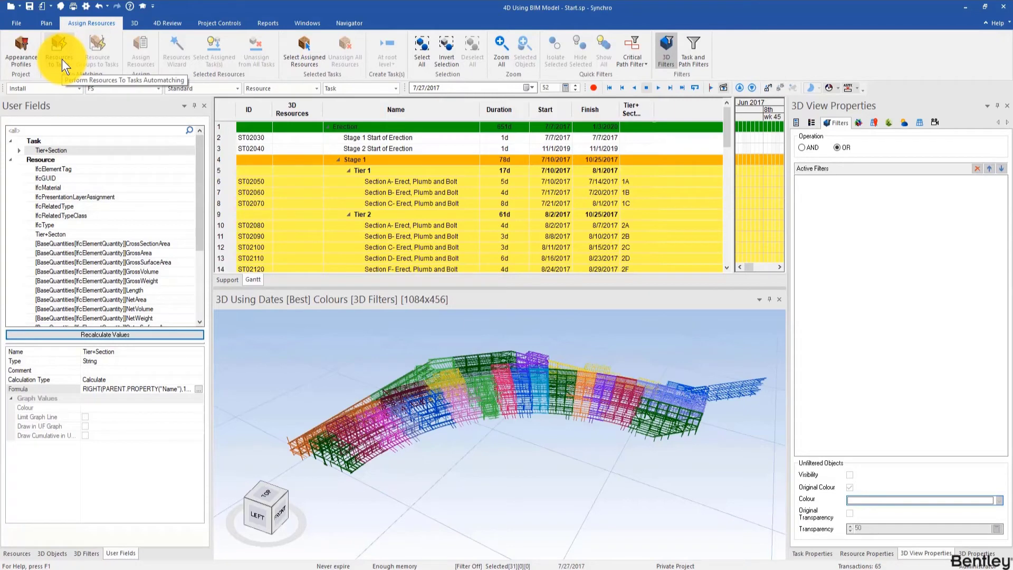
scroll(425, 478, down, 2)
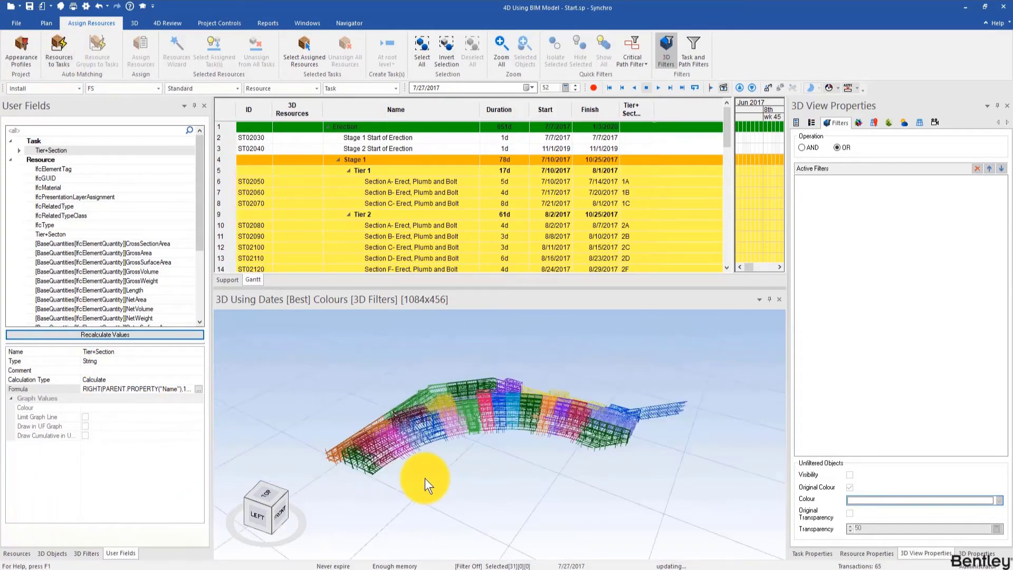
middle_drag(425, 479, 425, 487)
drag(721, 369, 304, 527)
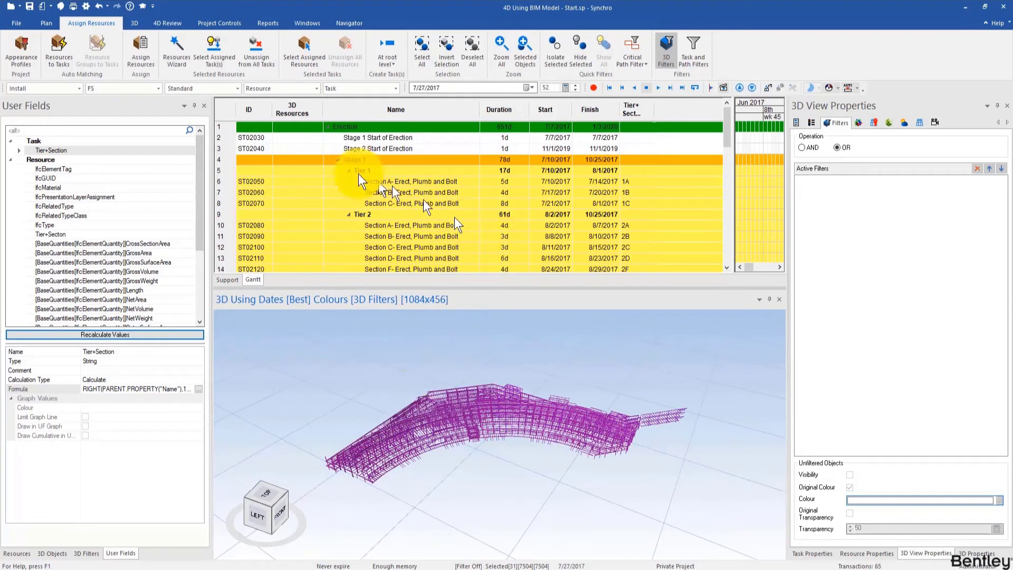
scroll(426, 239, down, 1)
scroll(426, 240, down, 2)
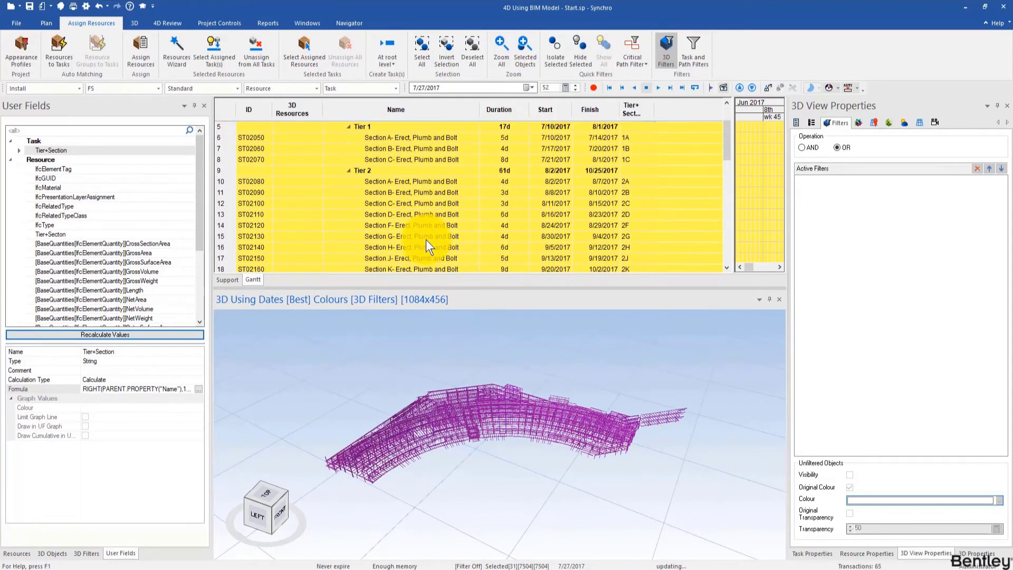
scroll(426, 239, up, 2)
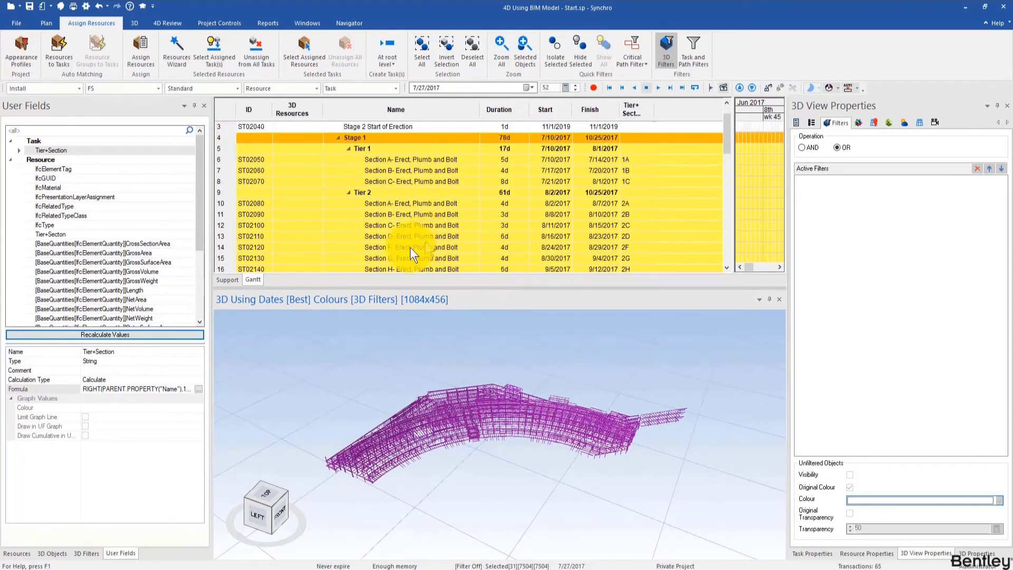
- Open Resources to Tasks auto matching with the project's own settings and start a new rule named Structural Steel
click(53, 60)
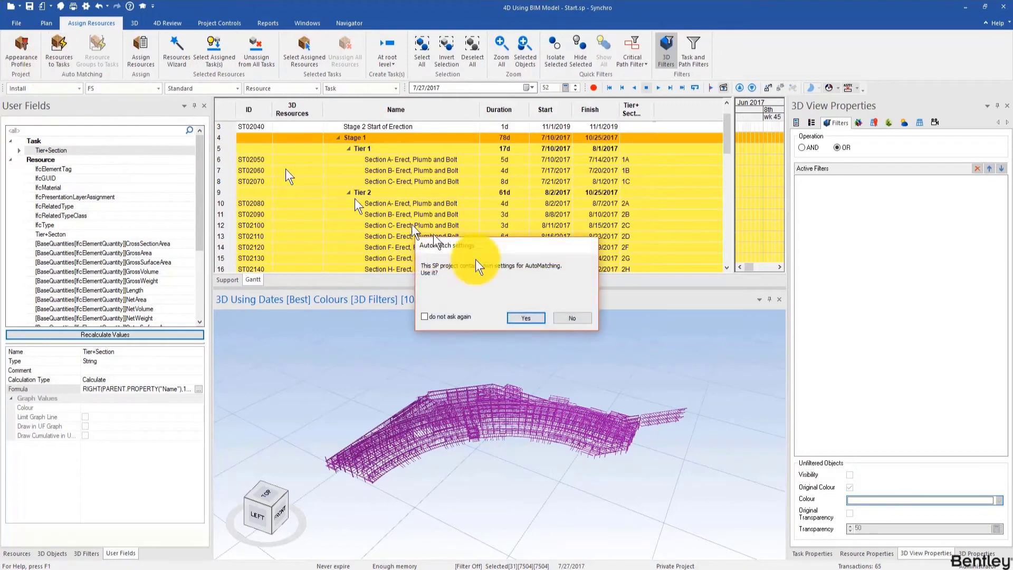
click(538, 317)
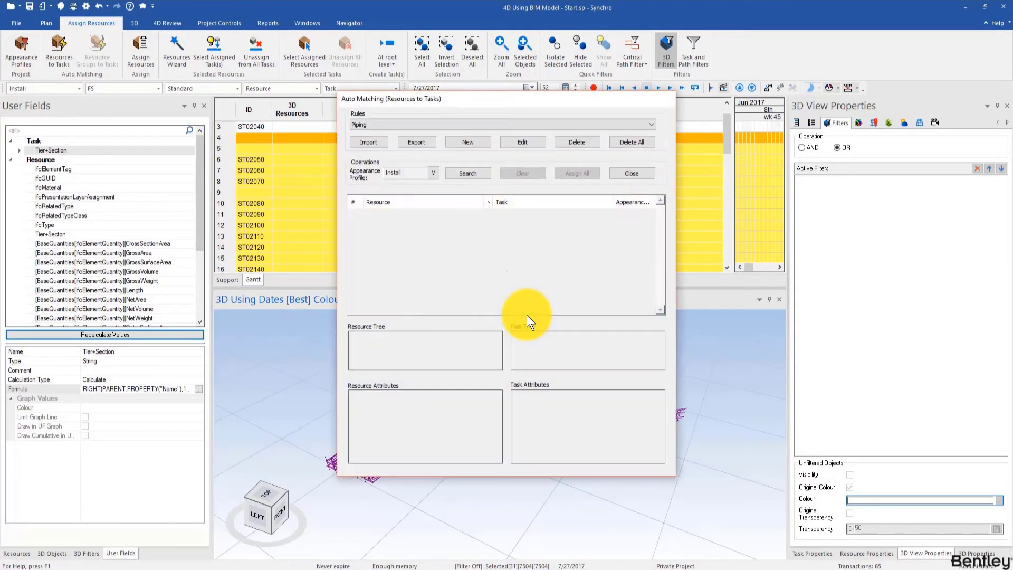
click(458, 142)
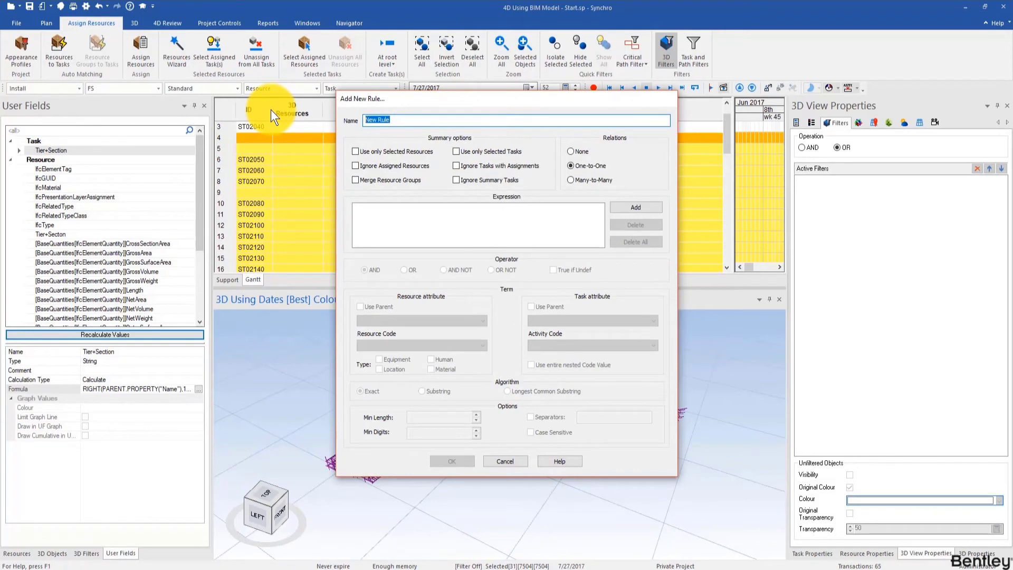
text(Structural Steel)
key(Tab)
- Limit the rule to only selected resources and only selected tasks, with a Many-to-Many relation
click(373, 149)
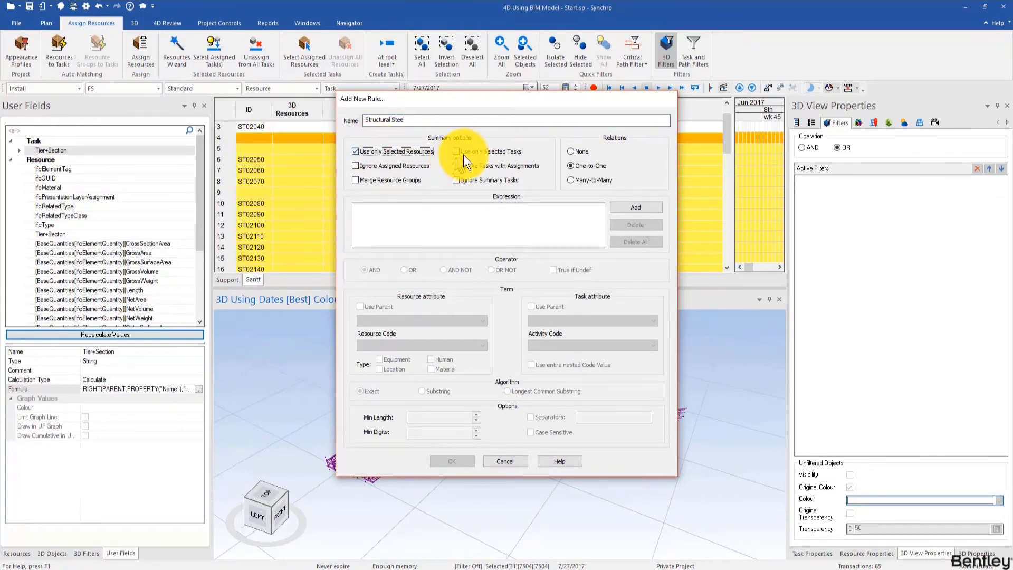
click(465, 154)
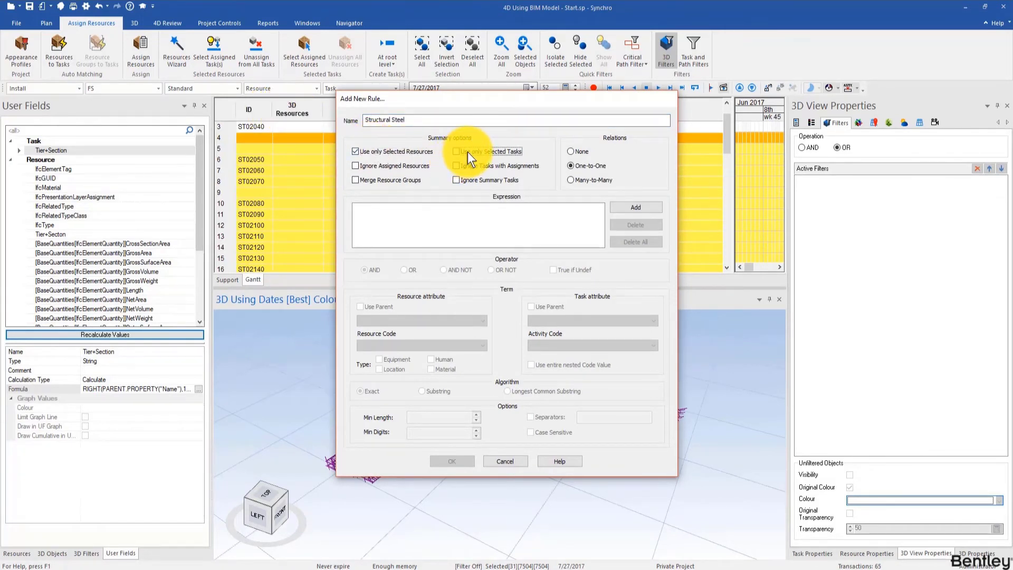
click(588, 180)
- Add a term to the rule that matches the resource user field Tier+Section with the task user field Tier+Section
click(635, 207)
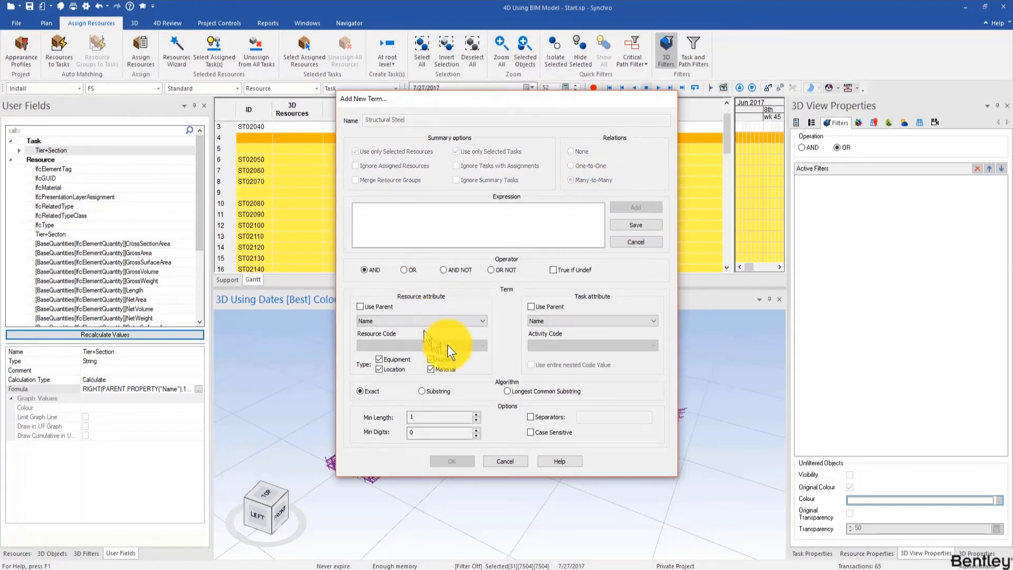
click(455, 321)
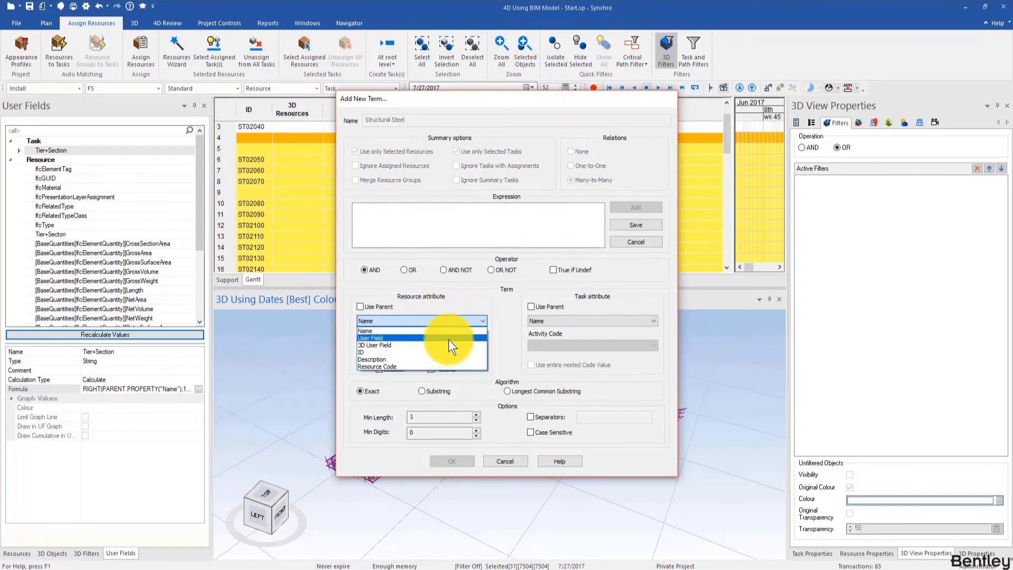
click(449, 341)
click(483, 345)
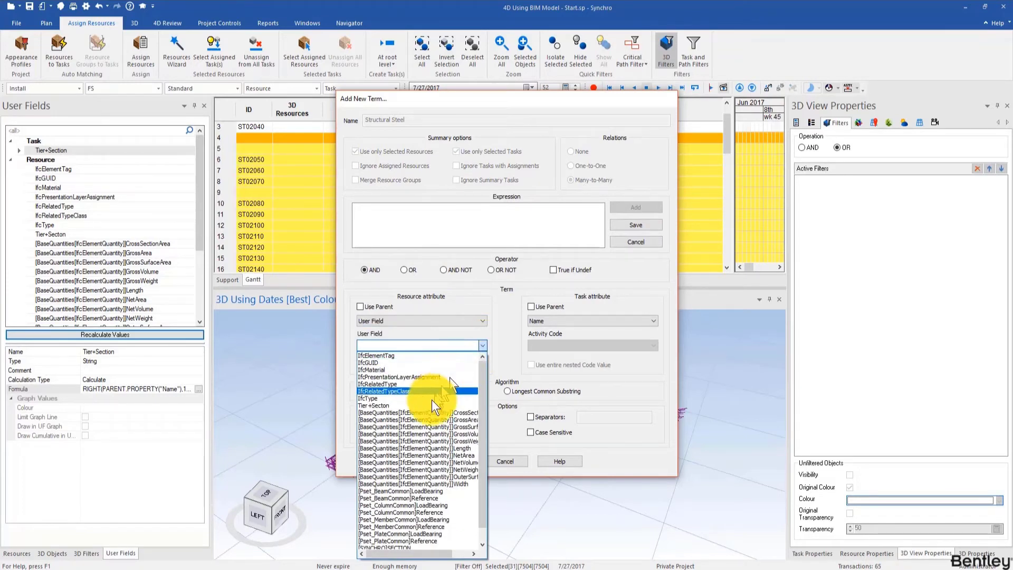
click(432, 404)
click(575, 318)
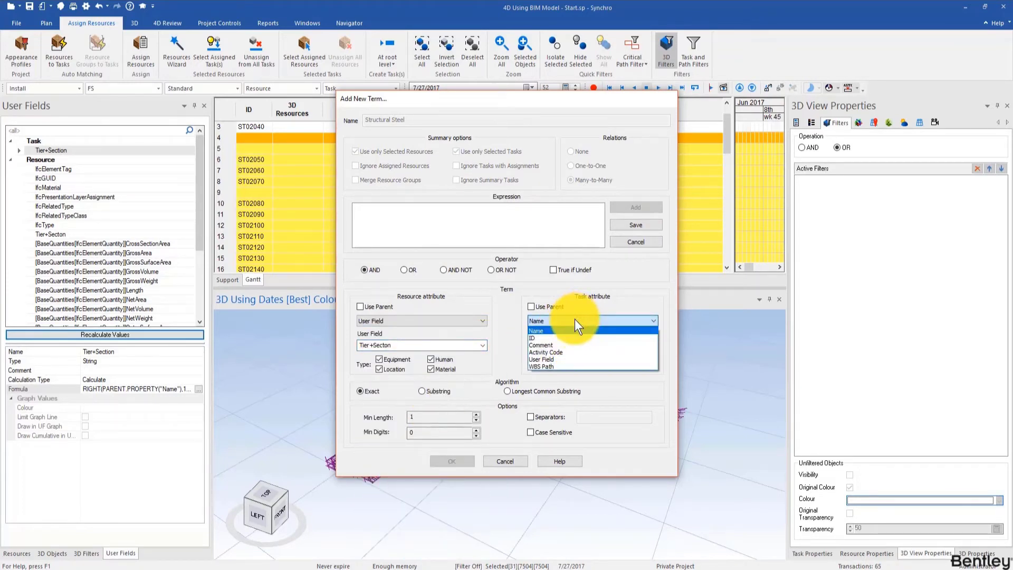
click(571, 359)
click(654, 345)
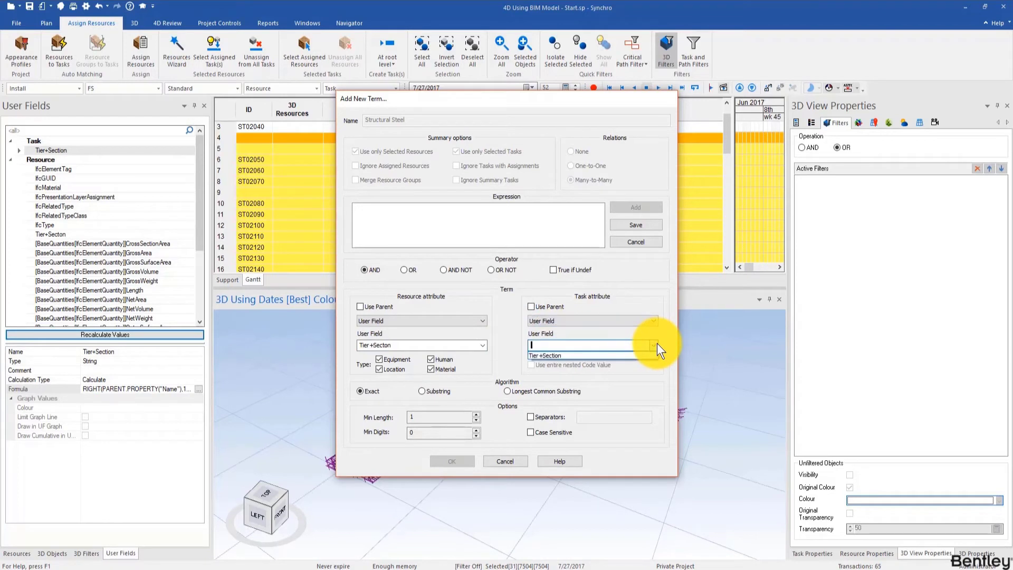
click(634, 355)
- Restrict the term's resource type to Material only, and save the term and the Structural Steel rule
click(402, 360)
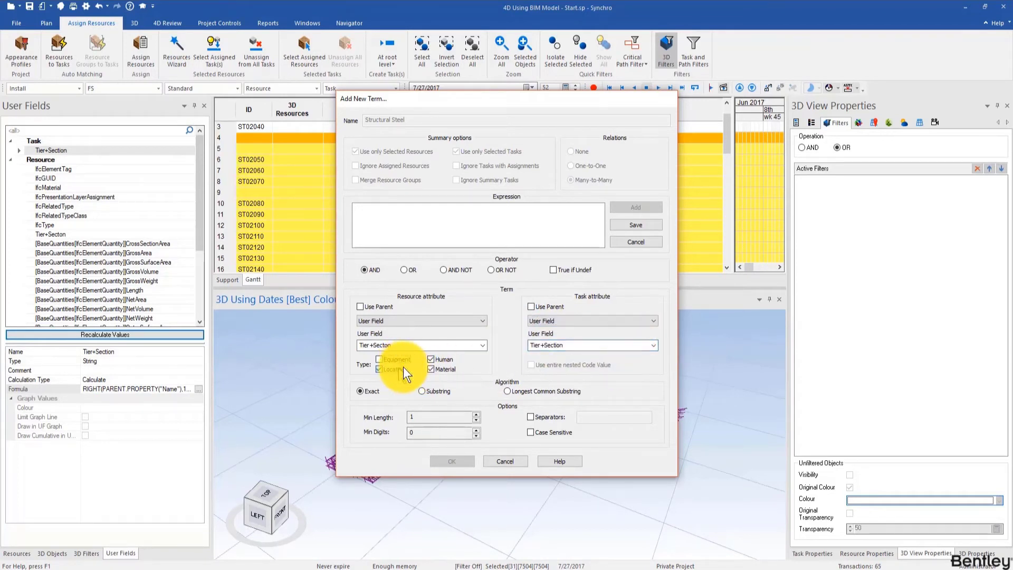
click(433, 369)
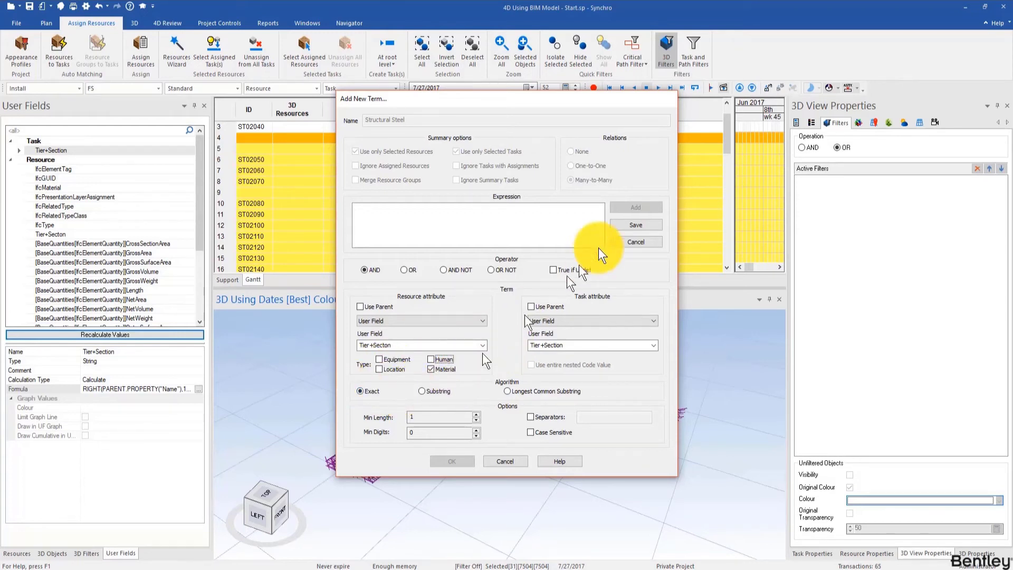
click(619, 227)
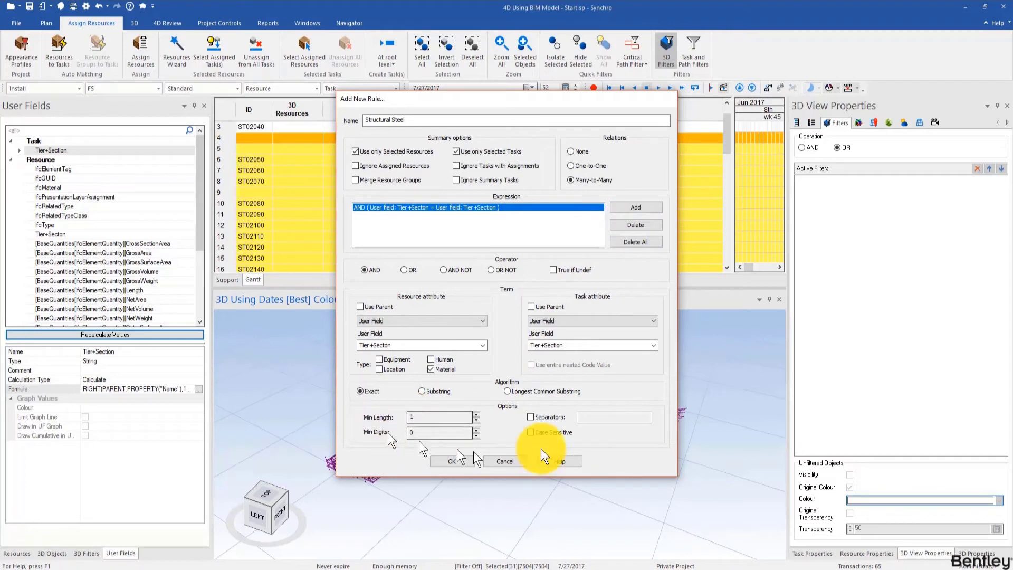
click(468, 464)
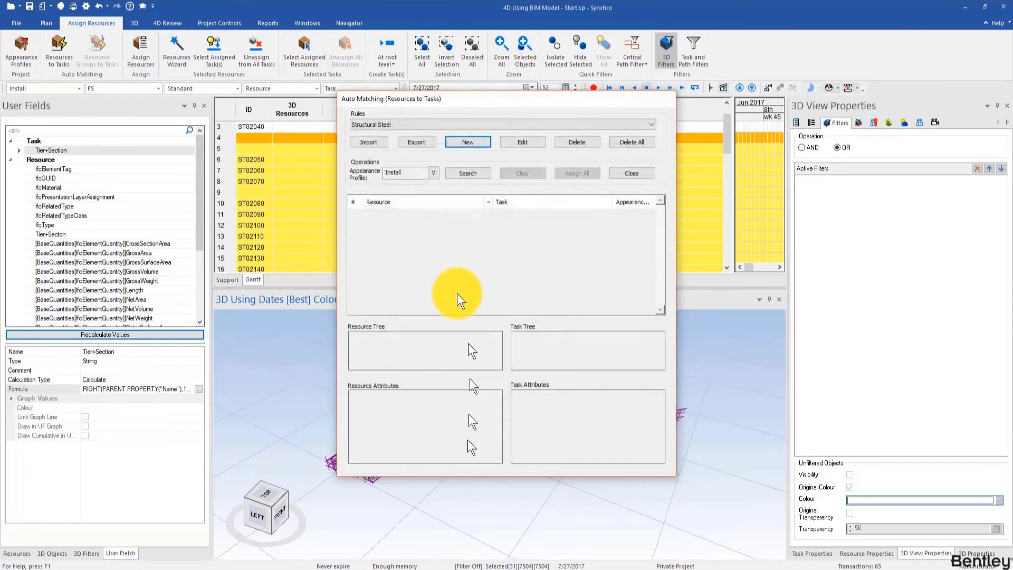
- Search for matches with the Structural Steel rule and assign all of them to the tasks with the Install profile
click(466, 173)
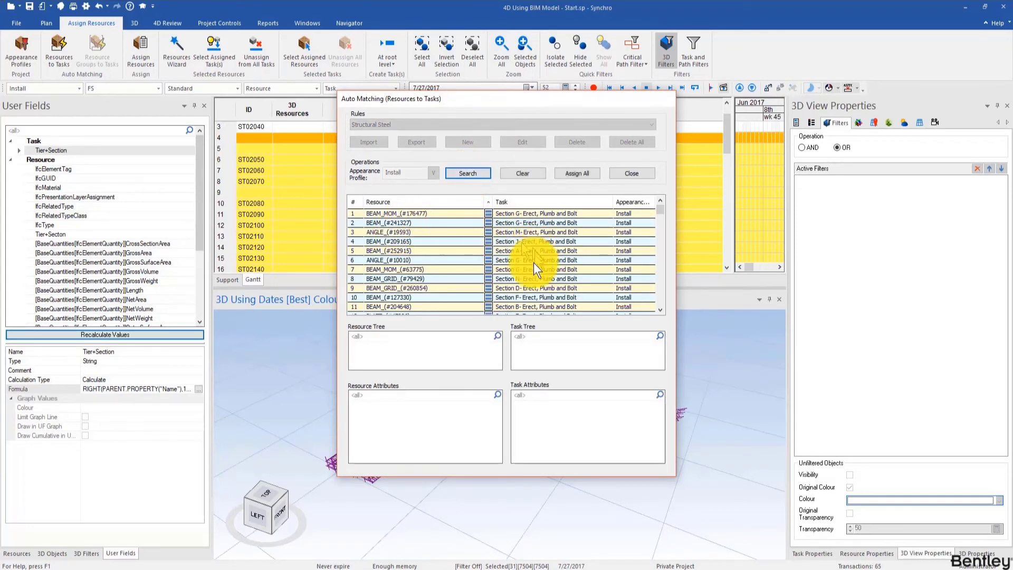
click(583, 172)
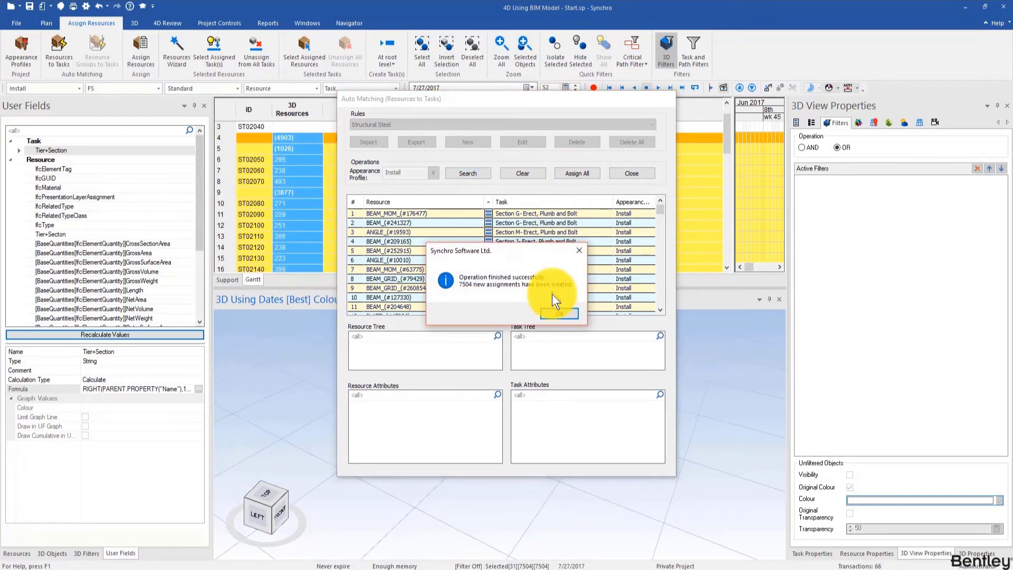
click(552, 308)
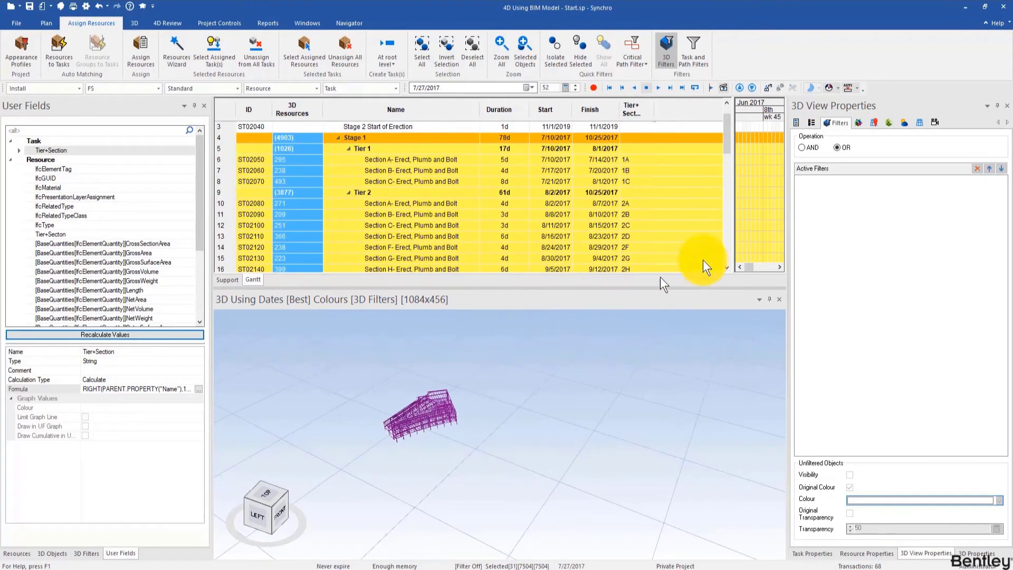
- Widen the Gantt chart area by narrowing the task table beside it
drag(731, 209, 653, 206)
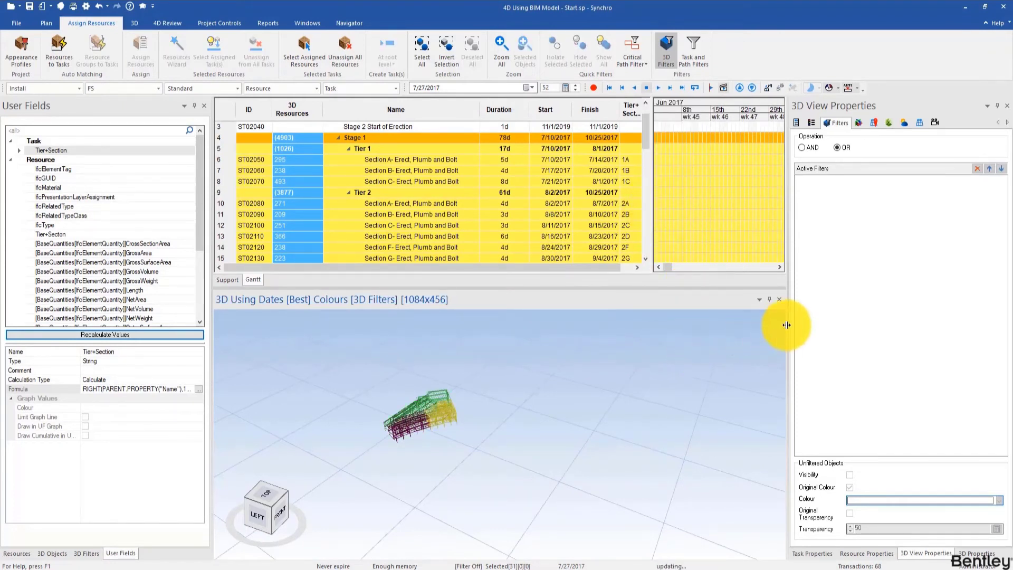
- Widen the Gantt and 3D views, and move the focus time to 11/6/2017 to check the Stage 1 steel
drag(787, 323, 892, 322)
ctrl+scroll(743, 232, down, 5)
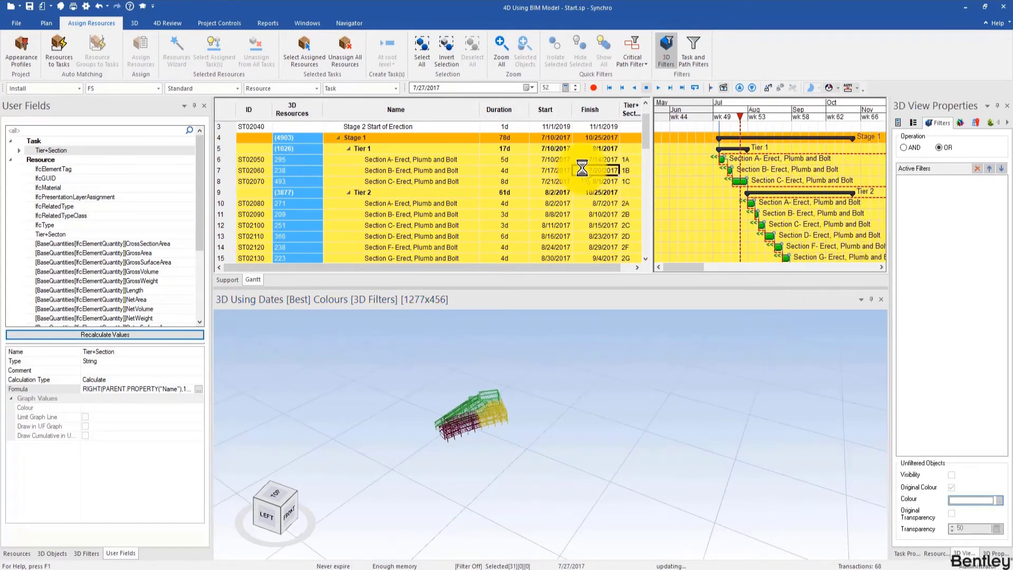
drag(710, 115, 866, 108)
scroll(784, 193, down, 2)
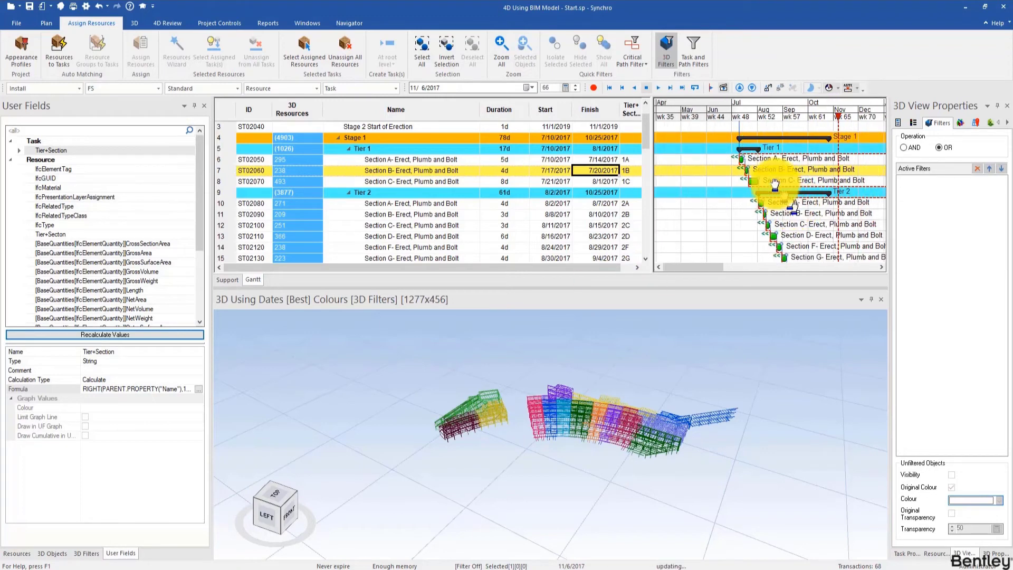
- Move the focus time past the end of Stage 2, to 1/19/2020
middle_drag(791, 208, 745, 128)
scroll(764, 194, down, 7)
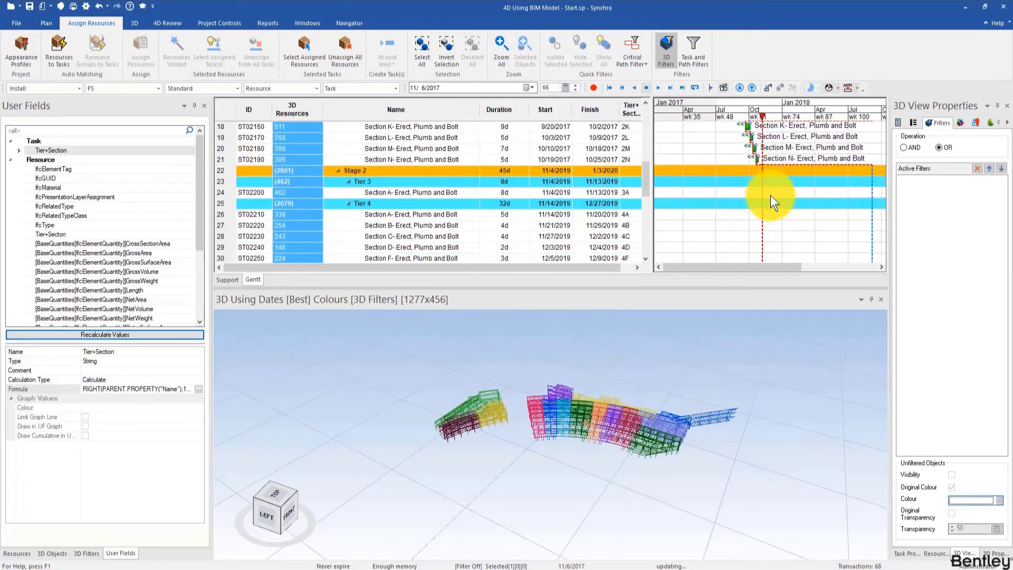
middle_drag(775, 204, 753, 228)
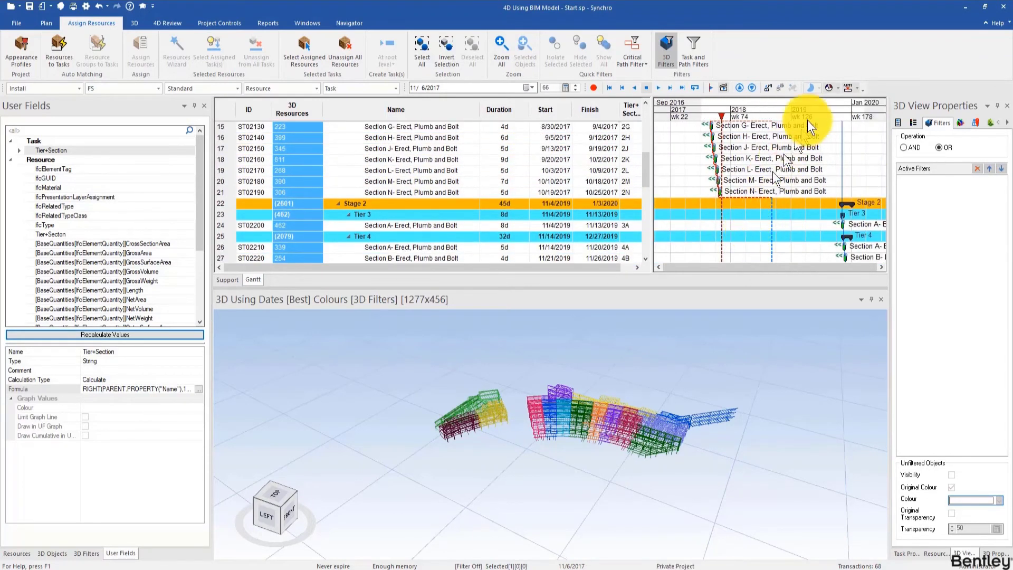
drag(837, 106, 854, 108)
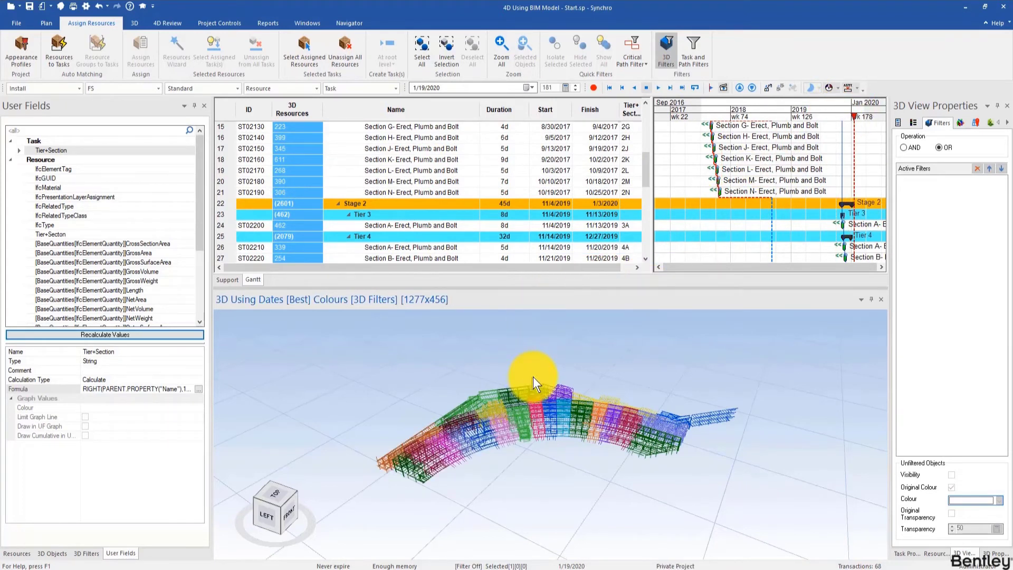
- Show the resource list with room for its tier and section columns, and examine it from the first row
drag(453, 290, 358, 331)
click(19, 553)
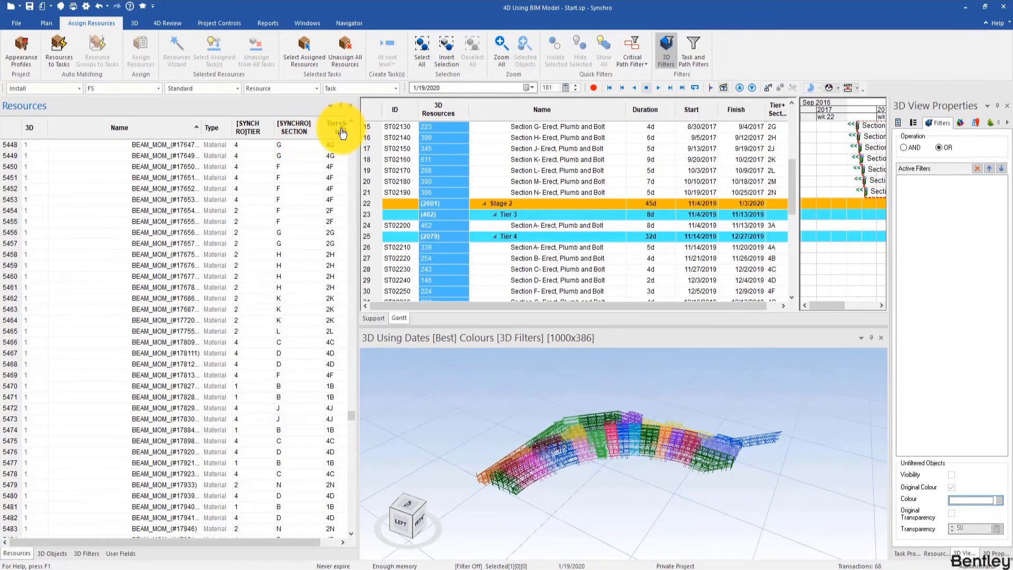
drag(351, 414, 342, 169)
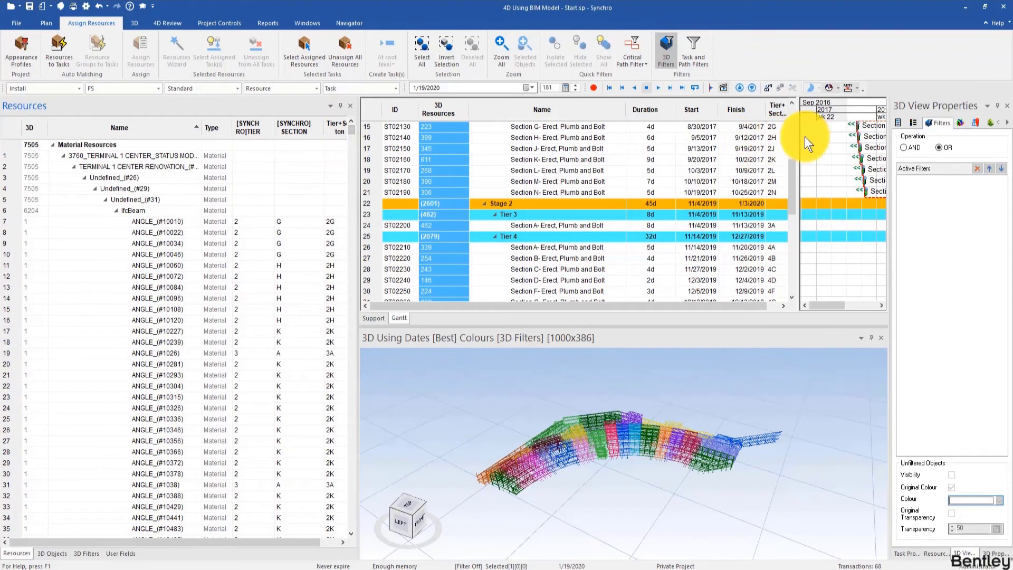
- Narrow the resource list and widen the task table's Tier+Section column so its heading fits on one line
drag(798, 130, 812, 112)
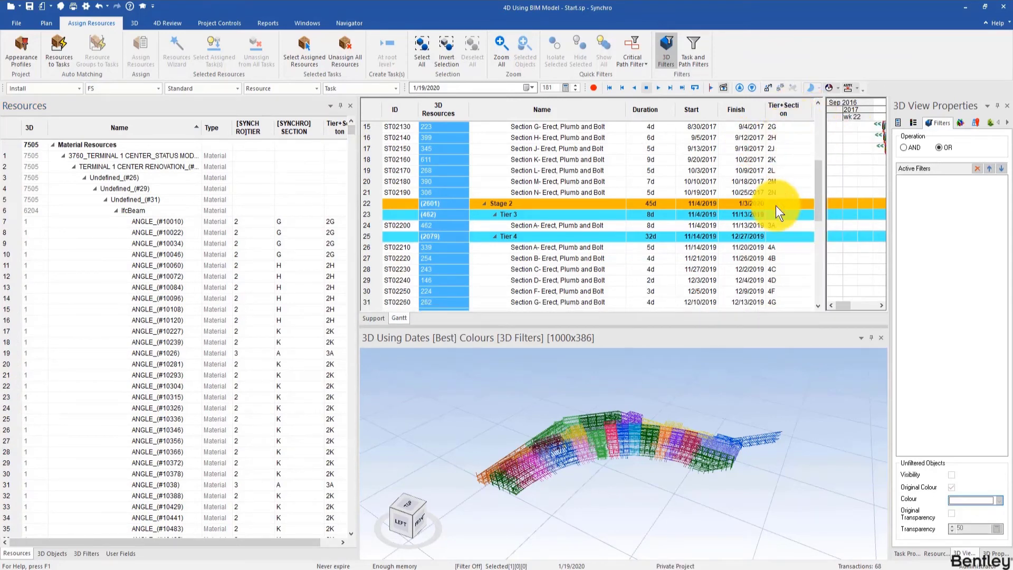
scroll(753, 228, up, 2)
drag(357, 188, 254, 190)
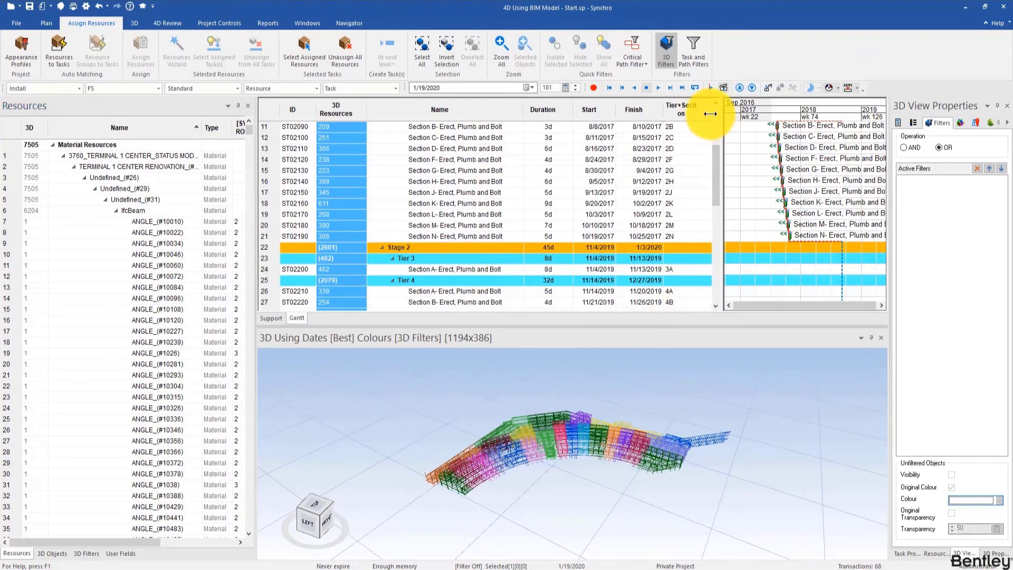
drag(709, 112, 736, 126)
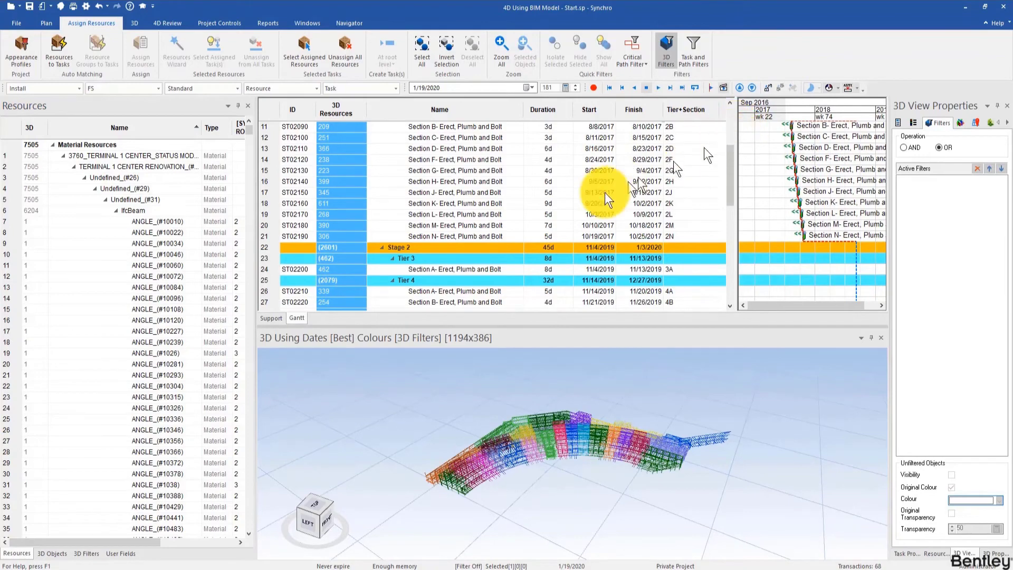
scroll(542, 243, up, 2)
scroll(541, 243, up, 2)
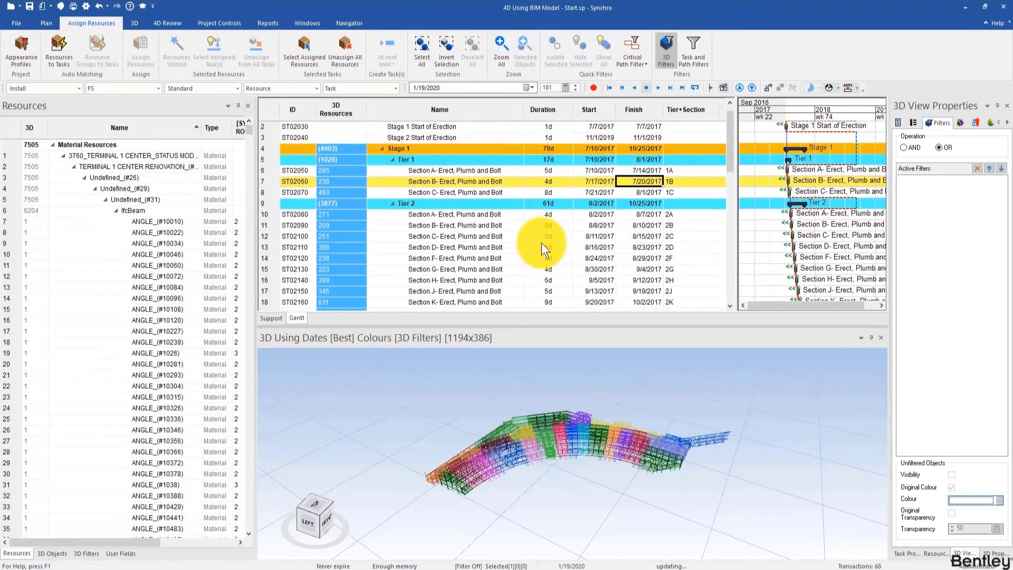
- Select a steel column in the middle of the 3D model and examine its user field values
scroll(549, 488, up, 8)
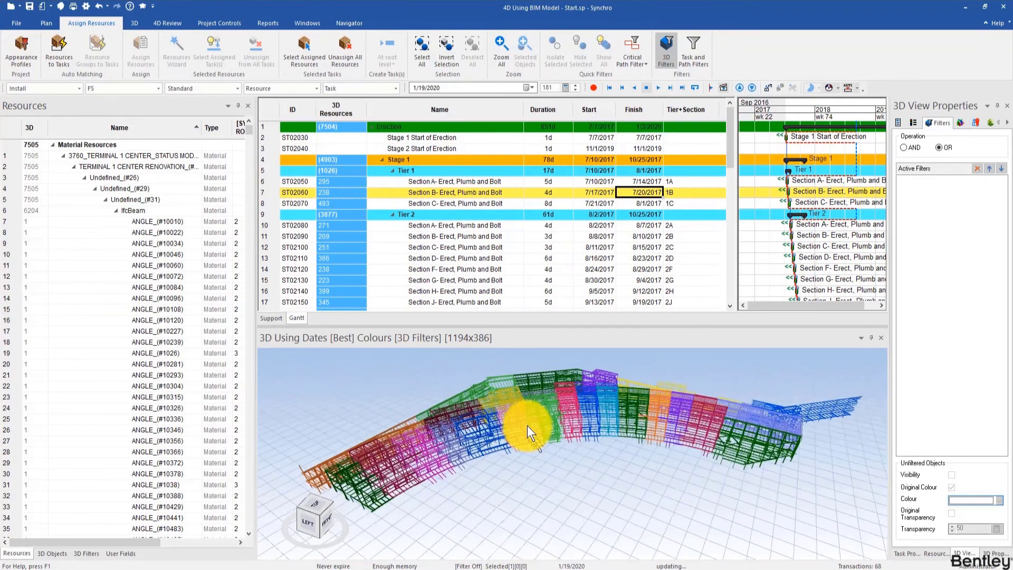
scroll(525, 461, down, 2)
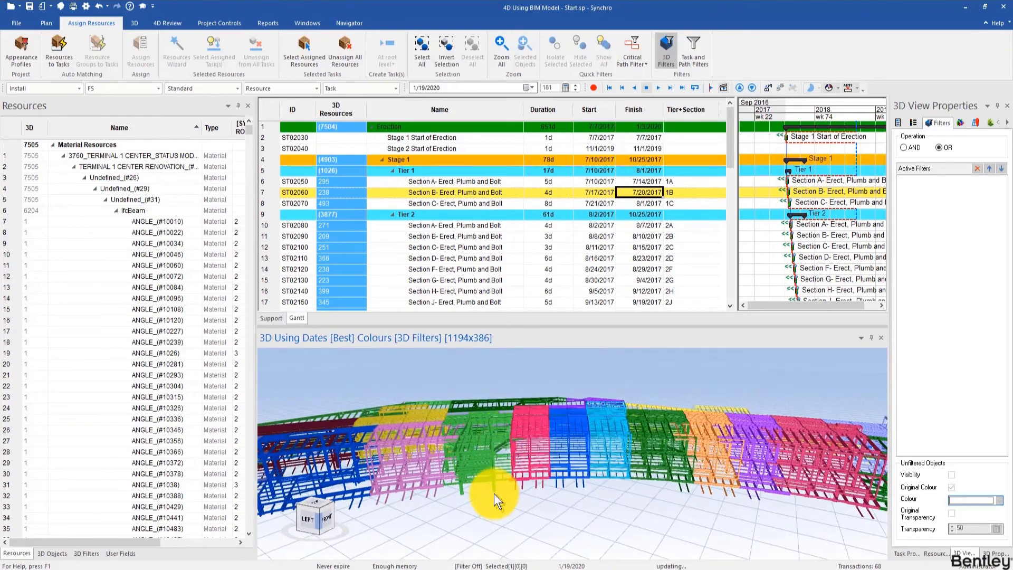
click(495, 489)
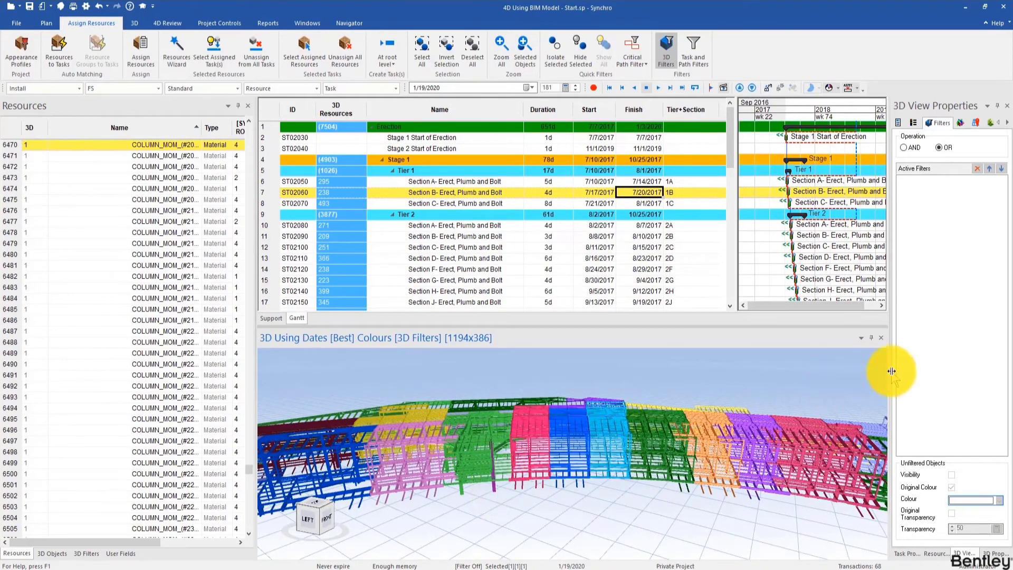
drag(891, 380, 809, 380)
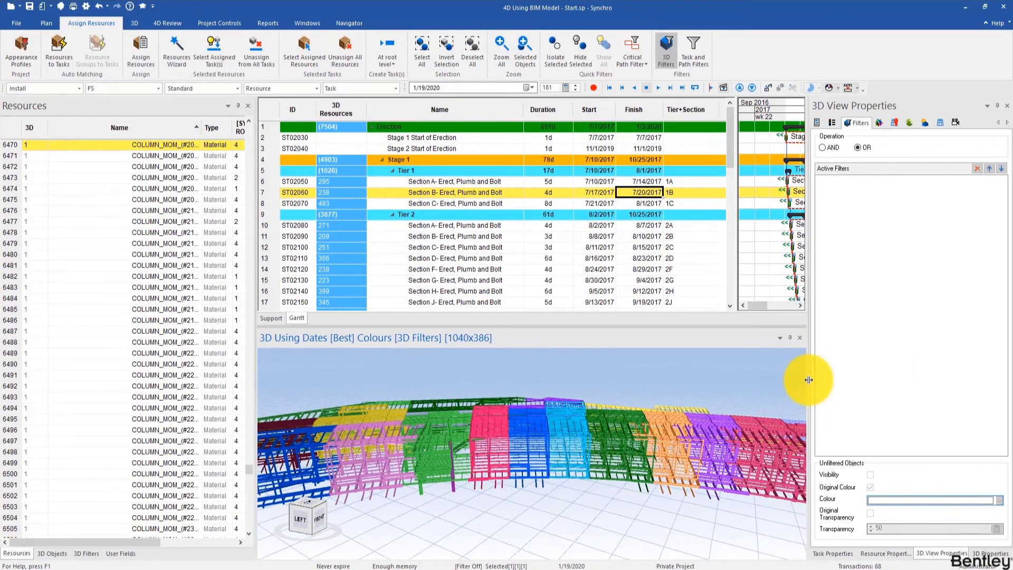
click(907, 552)
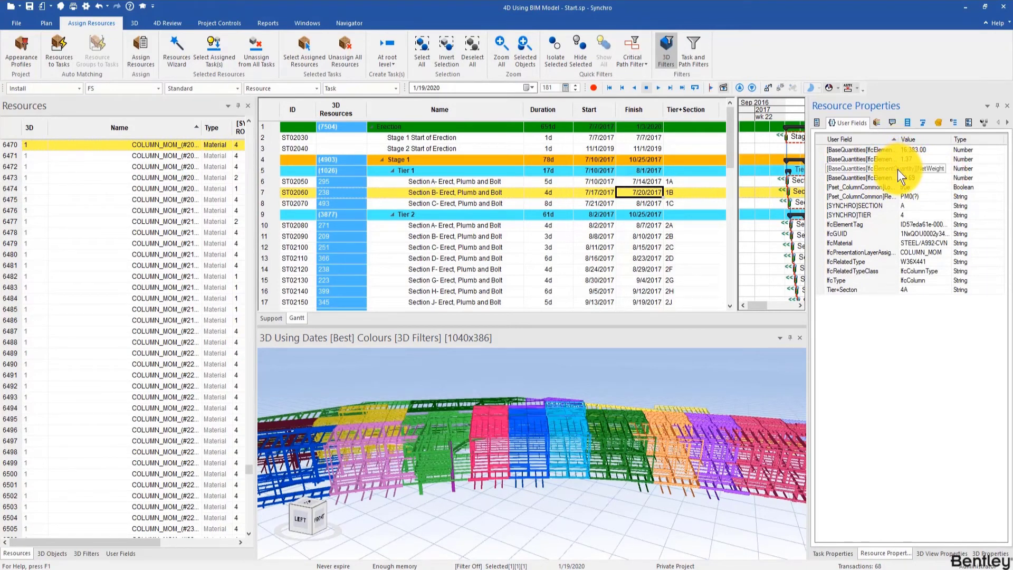
scroll(616, 429, down, 2)
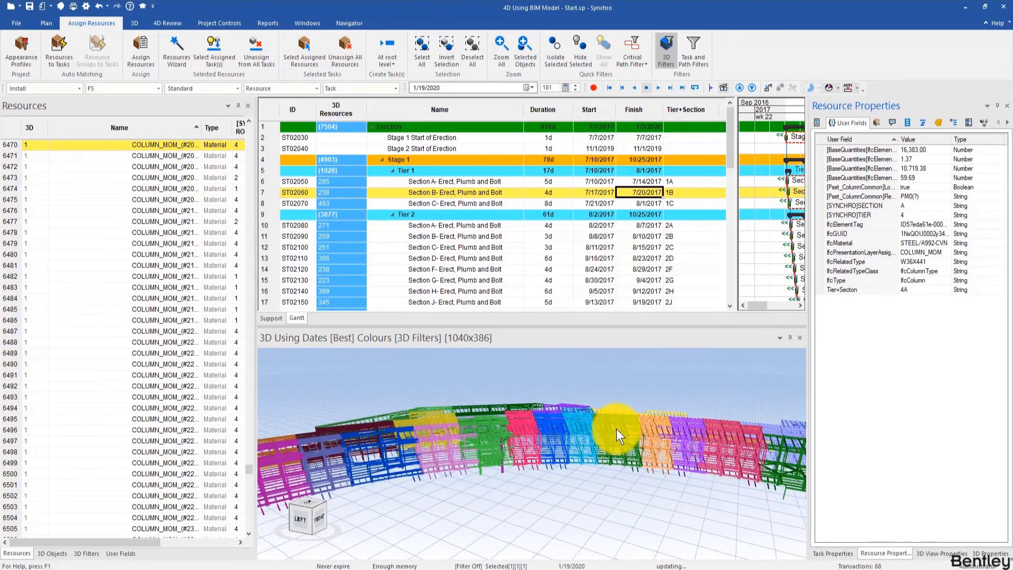
scroll(616, 429, down, 3)
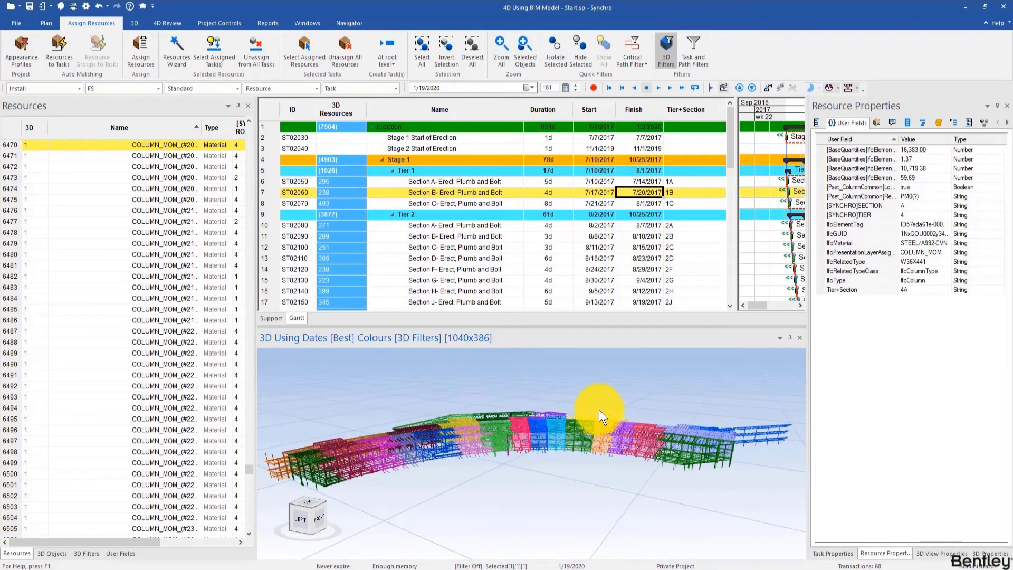
- Start a new user field under the Task category and name it Steel Weight
click(407, 185)
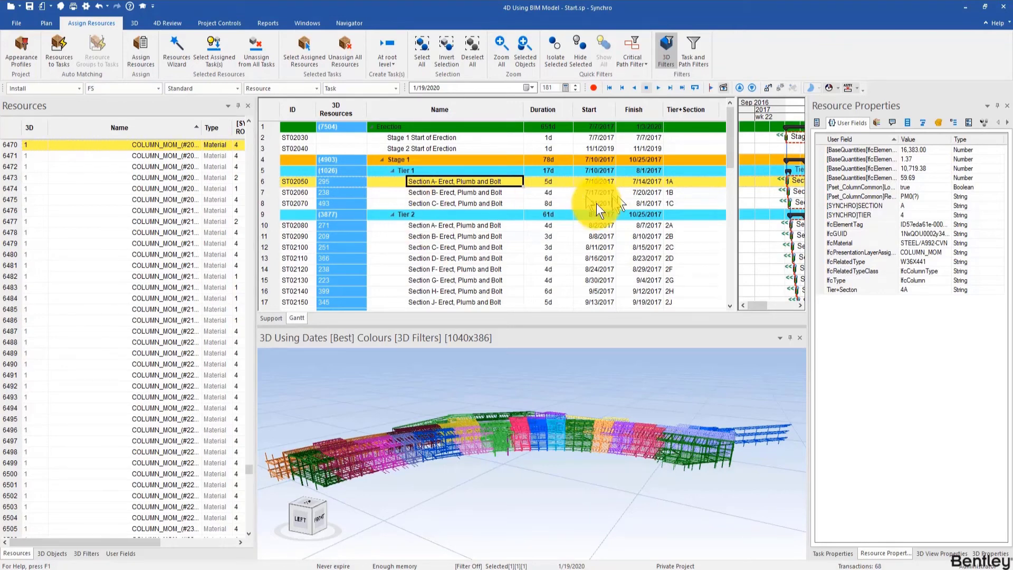
click(207, 24)
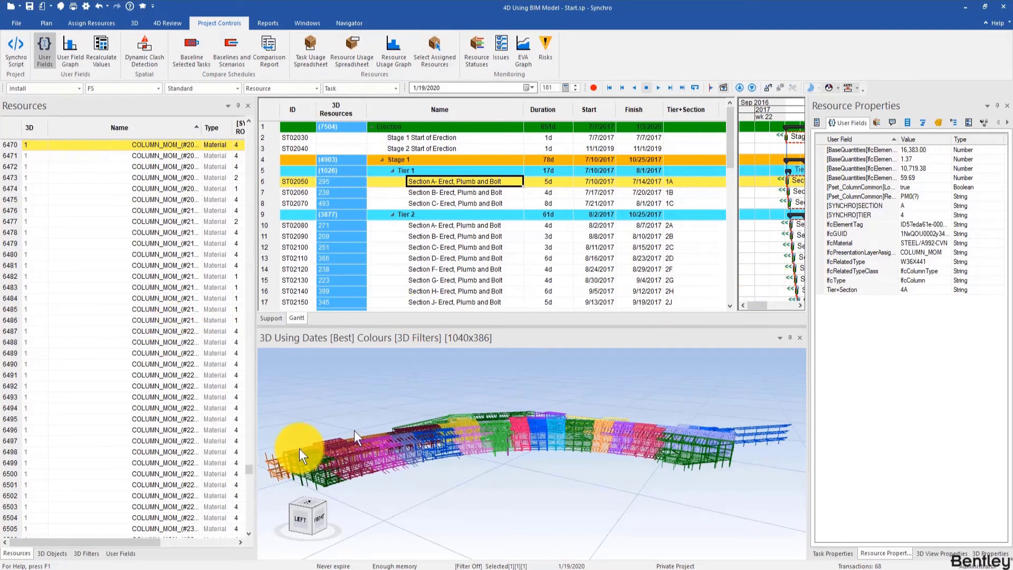
click(132, 552)
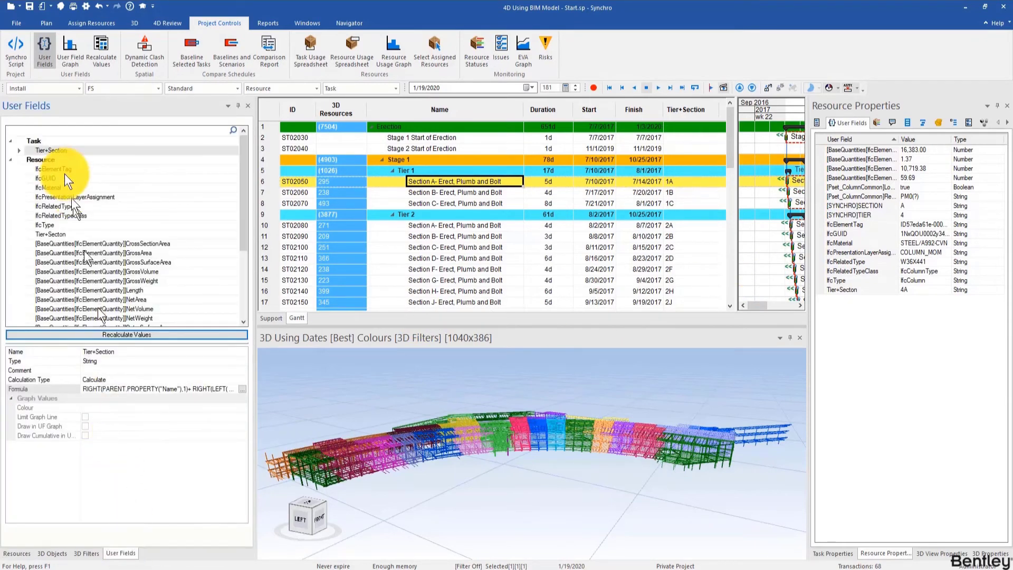
right_click(62, 147)
click(78, 151)
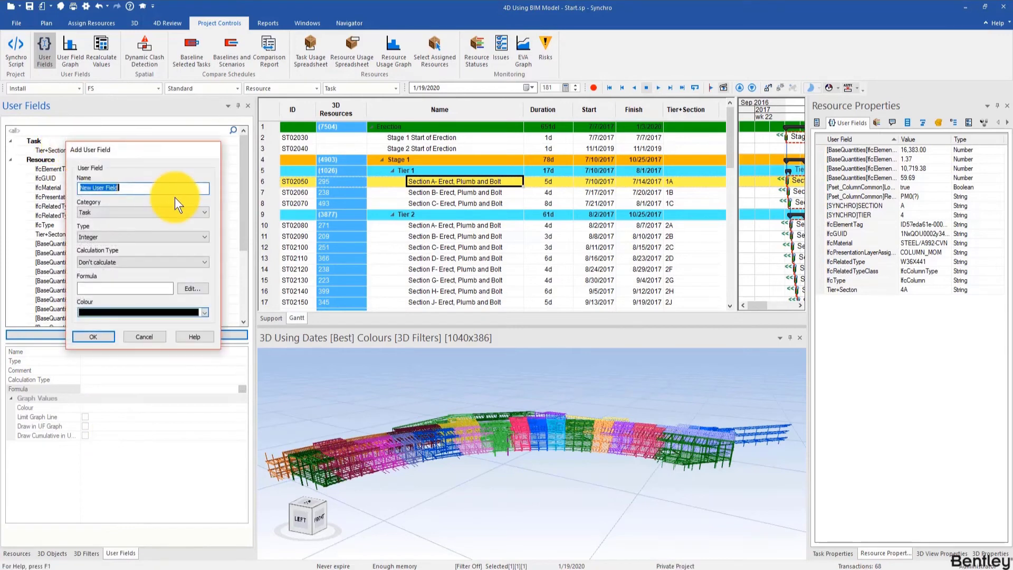
drag(135, 189, 56, 186)
drag(112, 148, 203, 233)
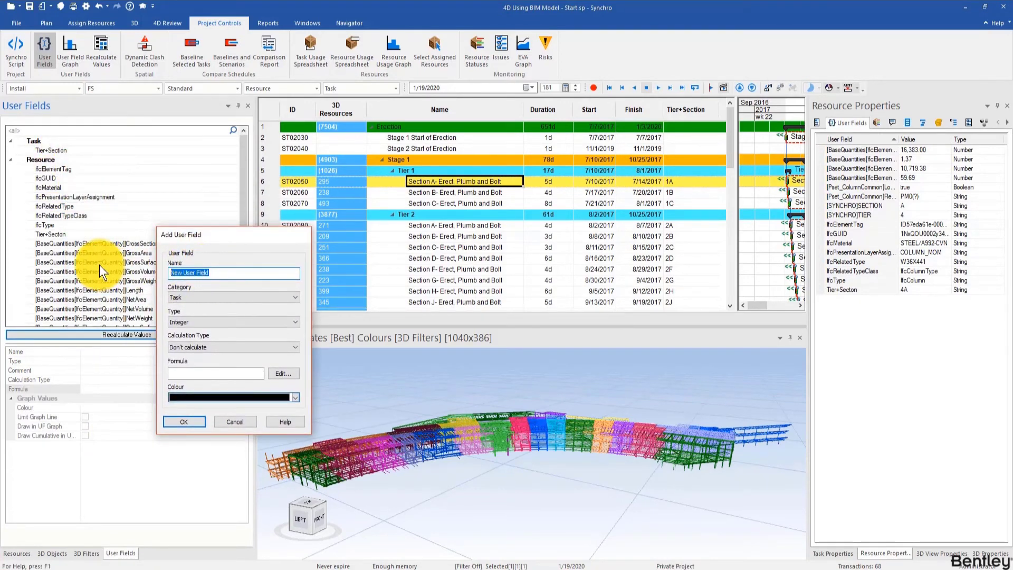
text(Steel Weight)
key(Tab)
- Keep the Steel Weight field's category as Task, and set its type to Number and calculation type to Calculate
click(190, 299)
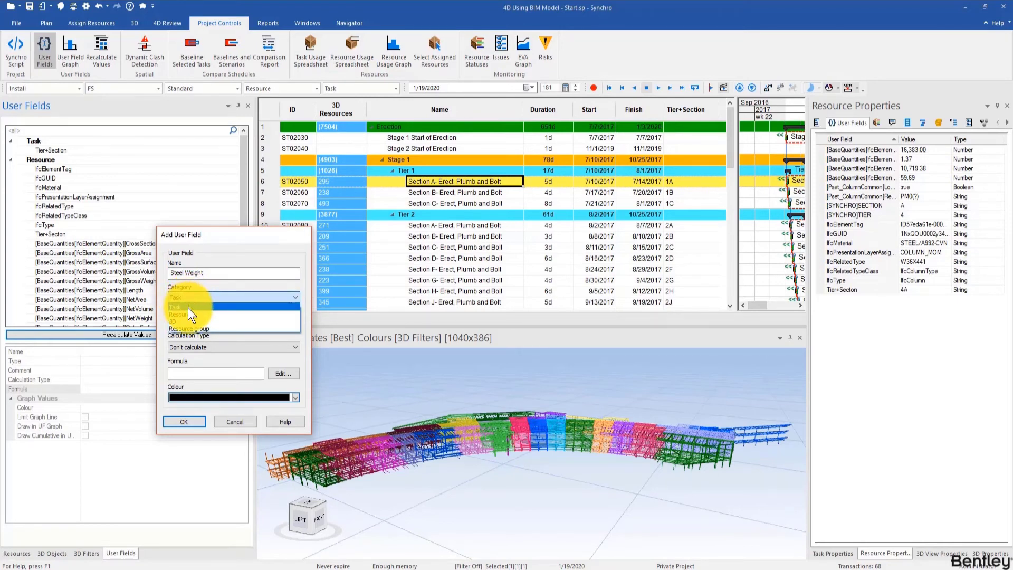
click(188, 308)
click(188, 319)
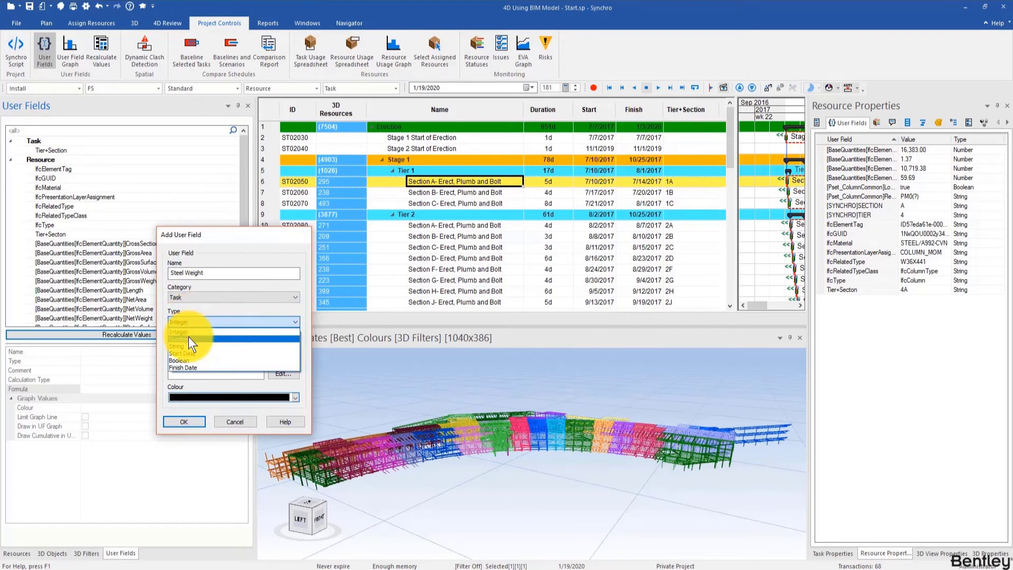
click(188, 337)
click(261, 348)
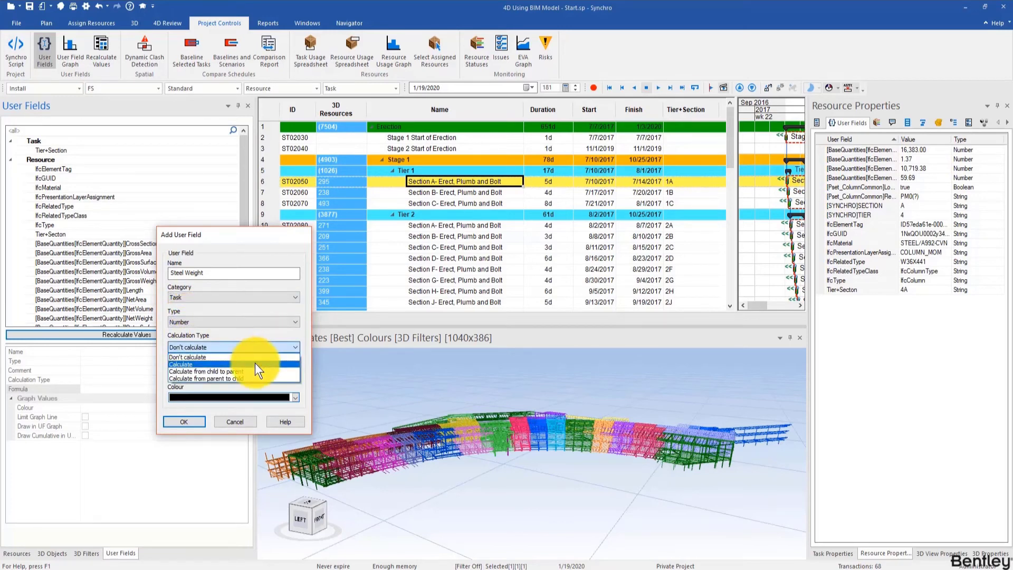
click(255, 364)
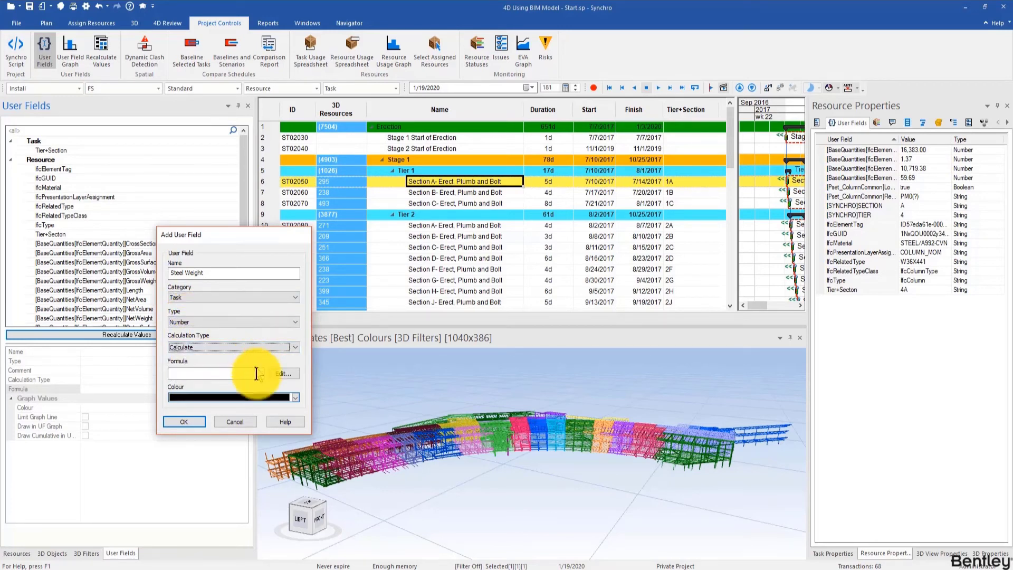
- Give the Steel Weight field the light blue colour 00C0FF and create it
click(294, 396)
click(192, 315)
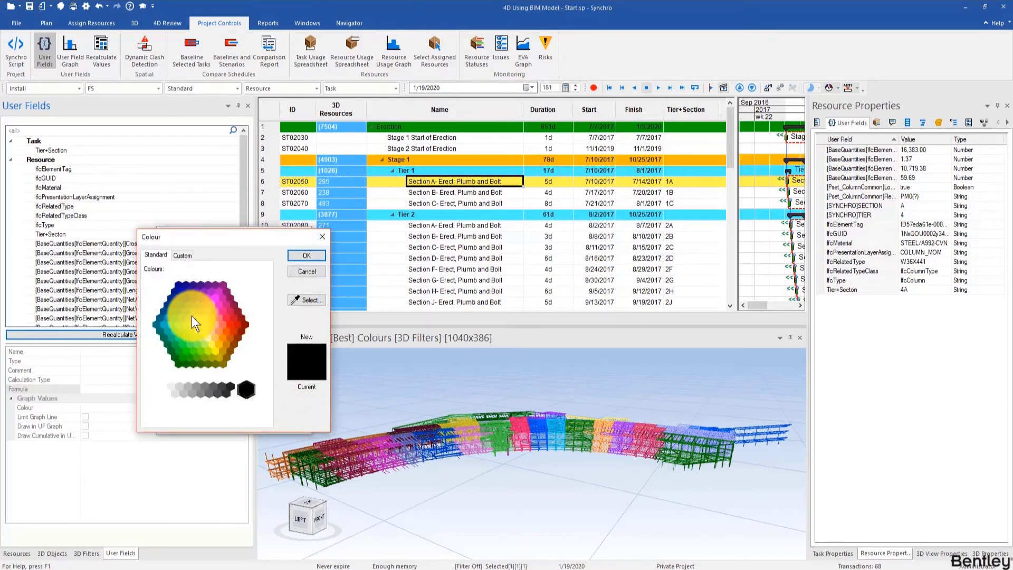
click(176, 319)
click(300, 256)
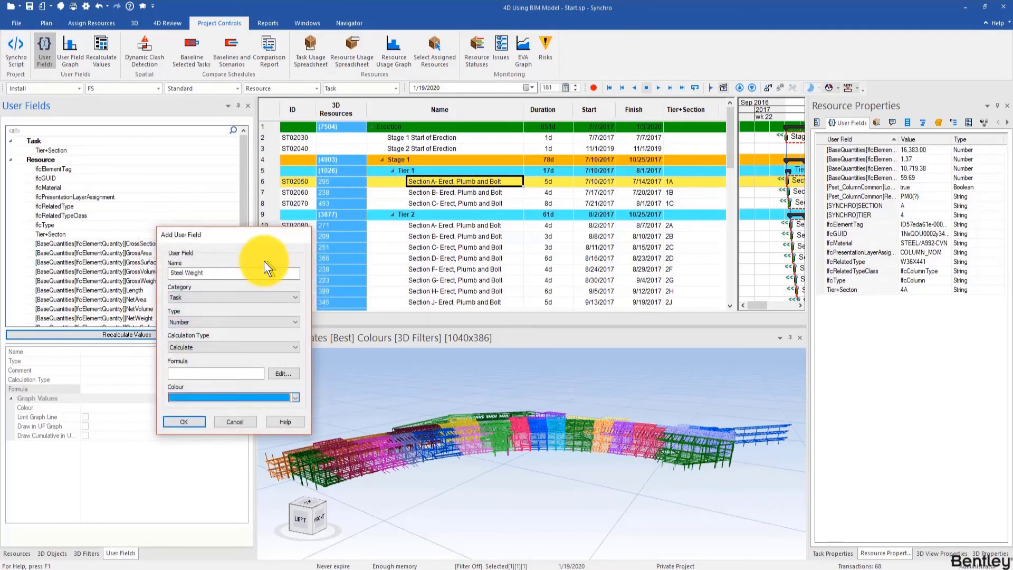
click(200, 420)
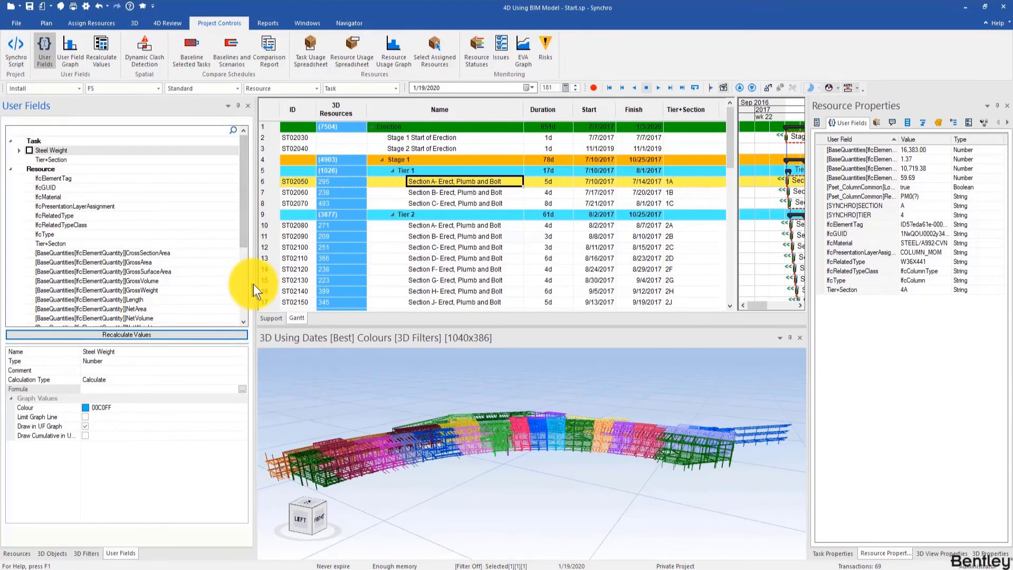
- Widen the task table and add the Steel Weight column to it after Tier+Section
drag(250, 285, 171, 284)
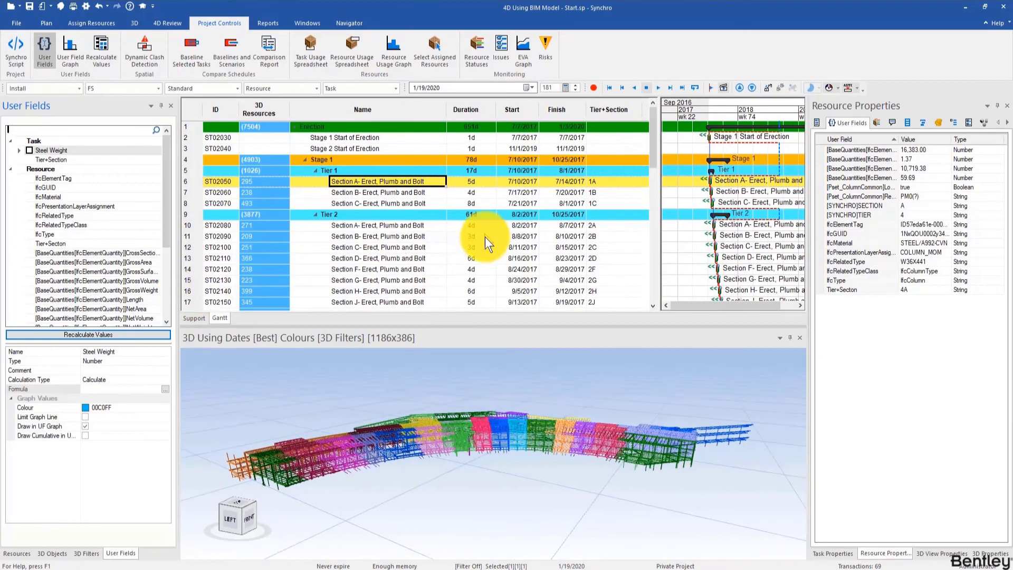
drag(654, 192, 722, 196)
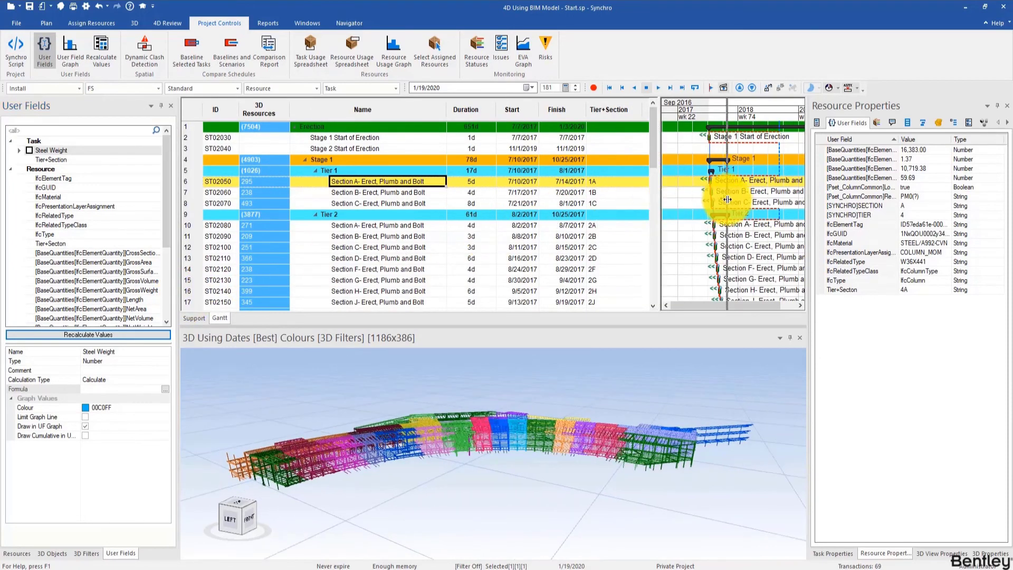
right_click(606, 113)
click(618, 133)
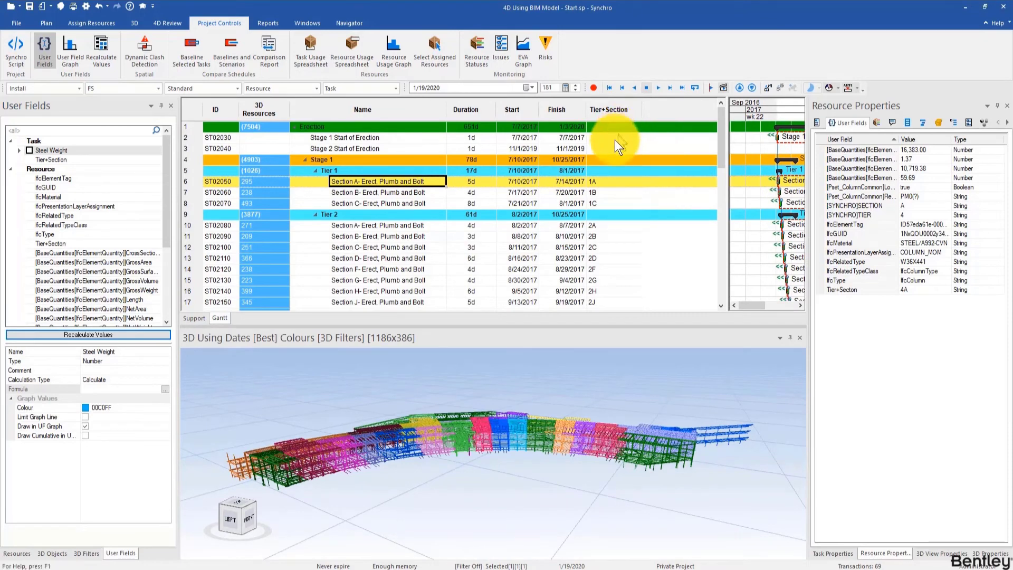
click(428, 217)
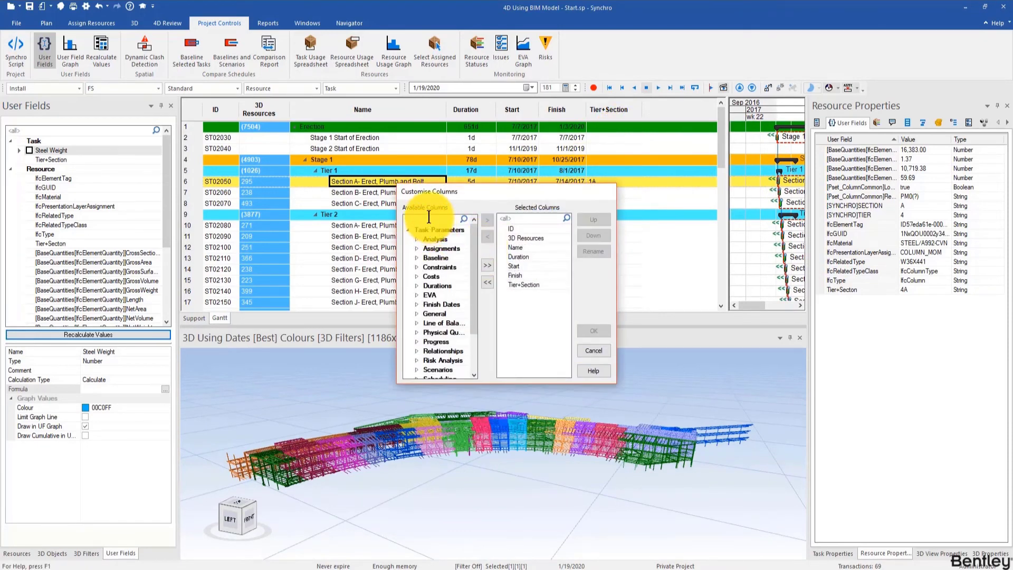
text(steel)
drag(448, 248, 525, 294)
click(591, 331)
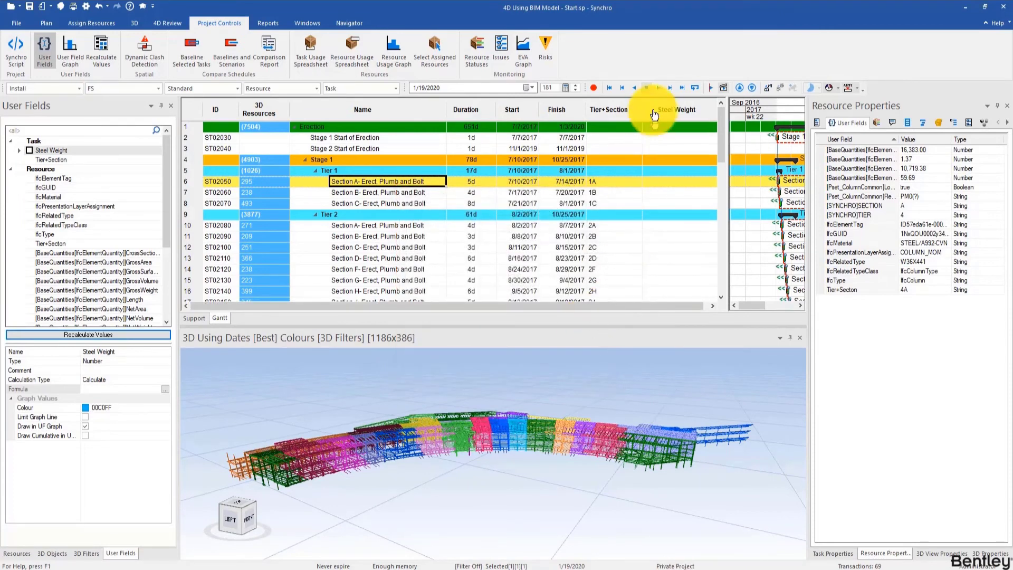
- Narrow the Tier+Section and Steel Weight columns, and shrink the task table to show more of the Gantt chart
drag(626, 114, 612, 114)
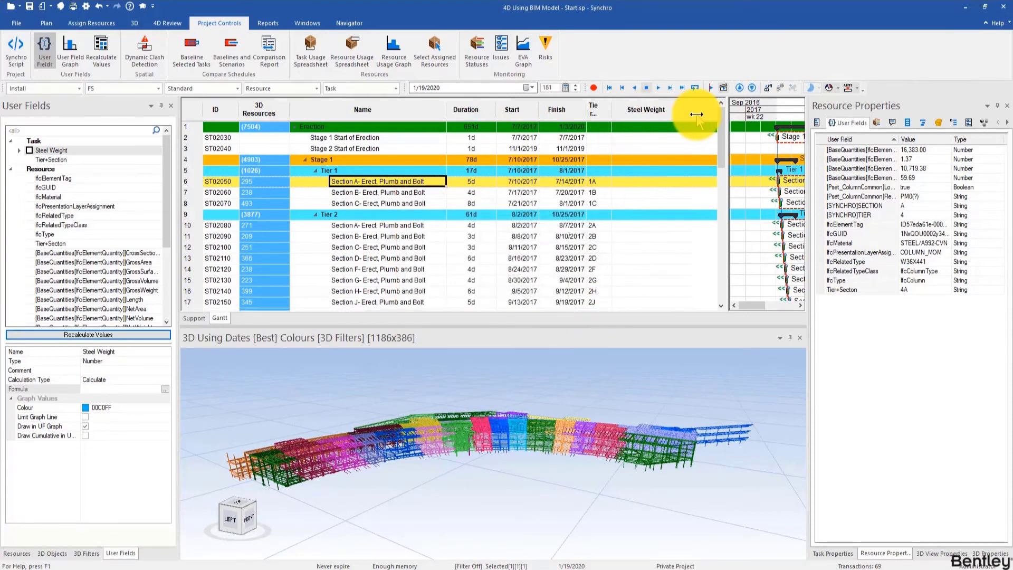
drag(690, 114, 657, 117)
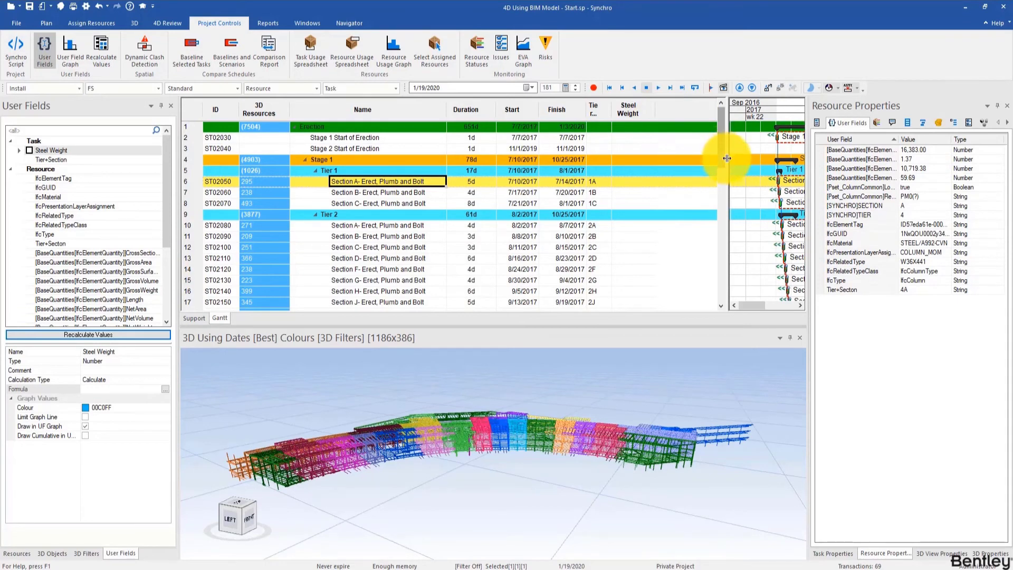
drag(657, 163, 658, 163)
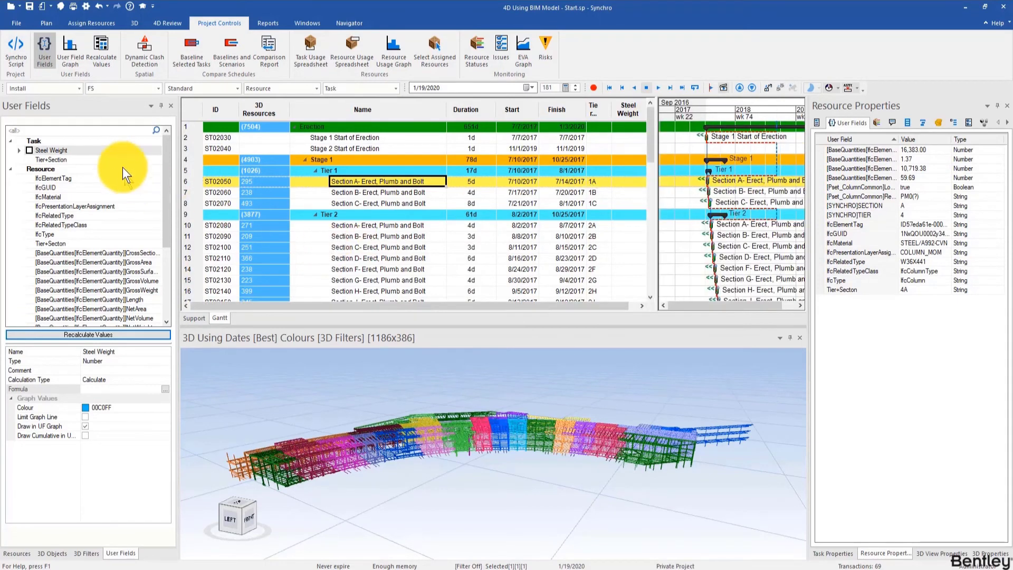
- Open the formula editor for the Steel Weight field, find the SUM function and insert it into the formula
click(166, 389)
click(165, 388)
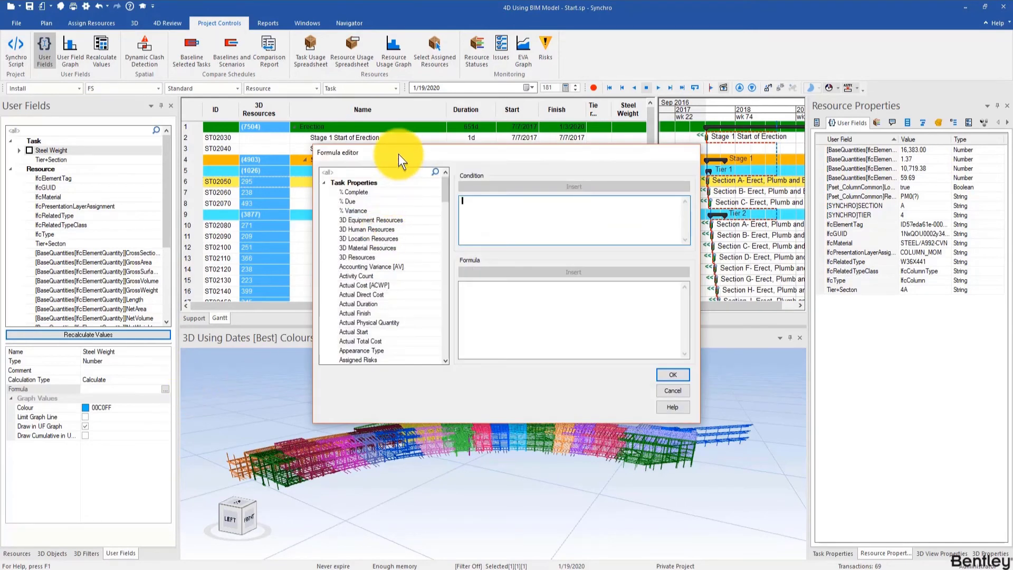
drag(398, 154, 404, 242)
click(497, 403)
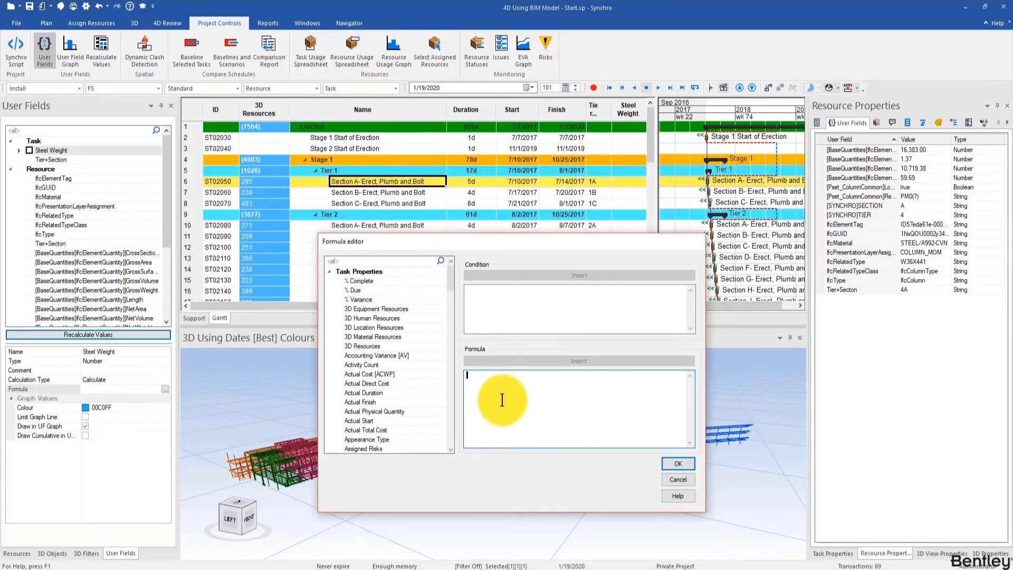
click(340, 261)
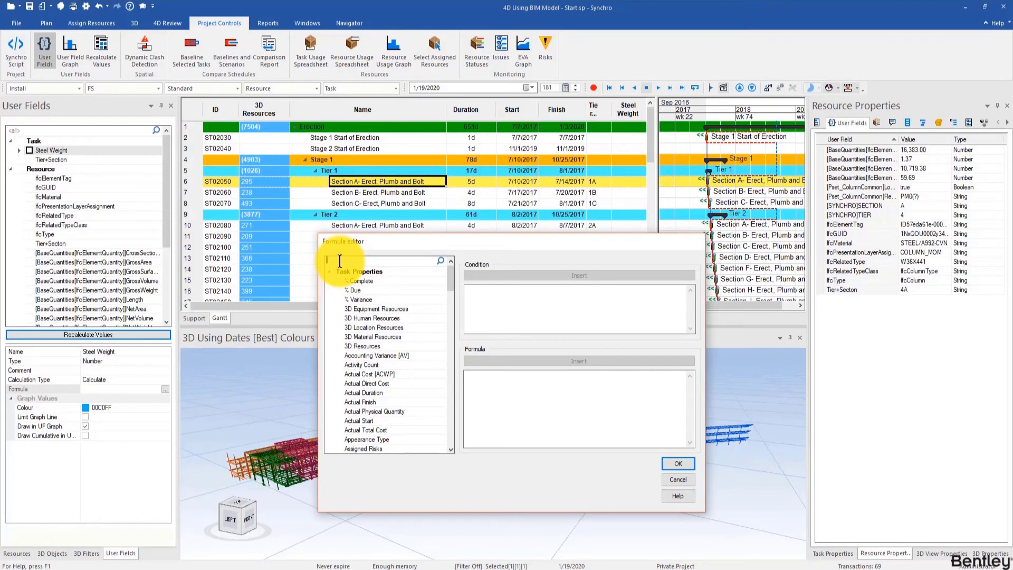
text(sum)
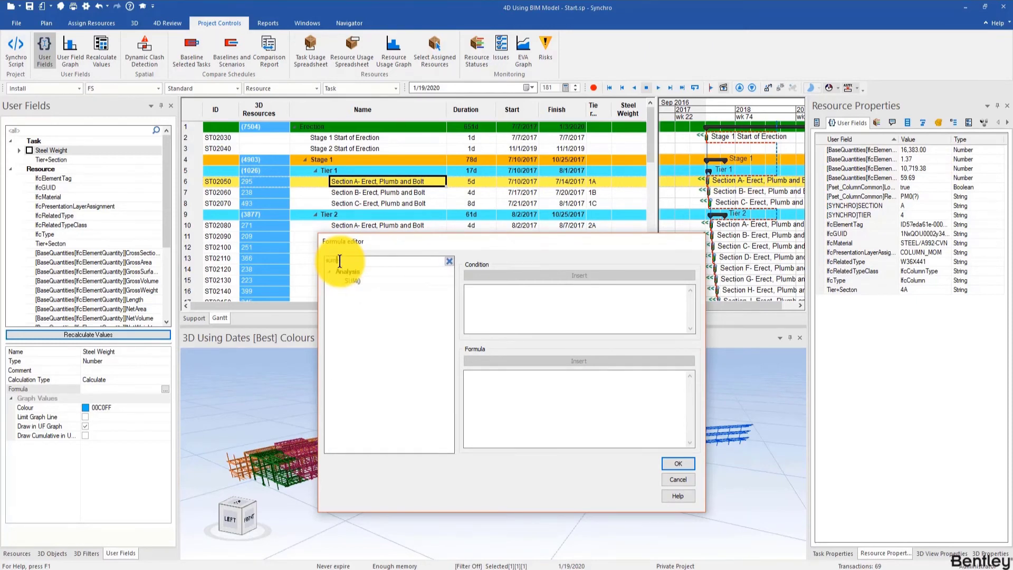
click(349, 281)
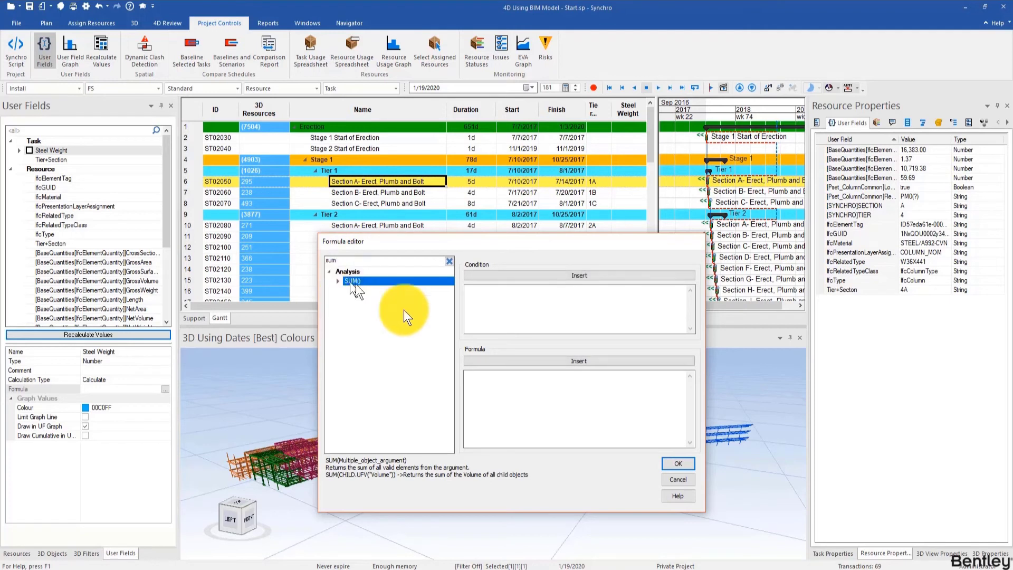
click(507, 387)
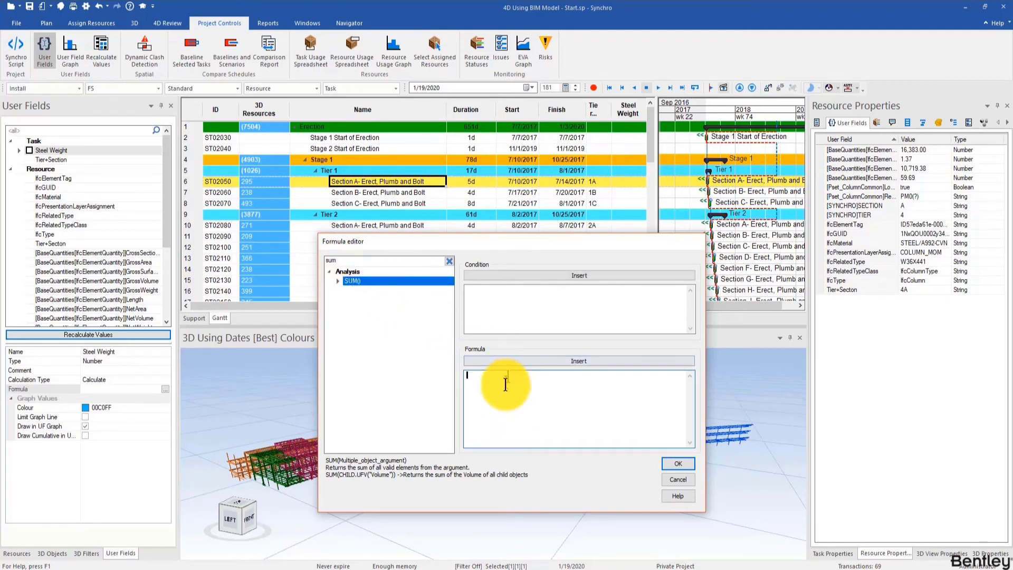
click(516, 363)
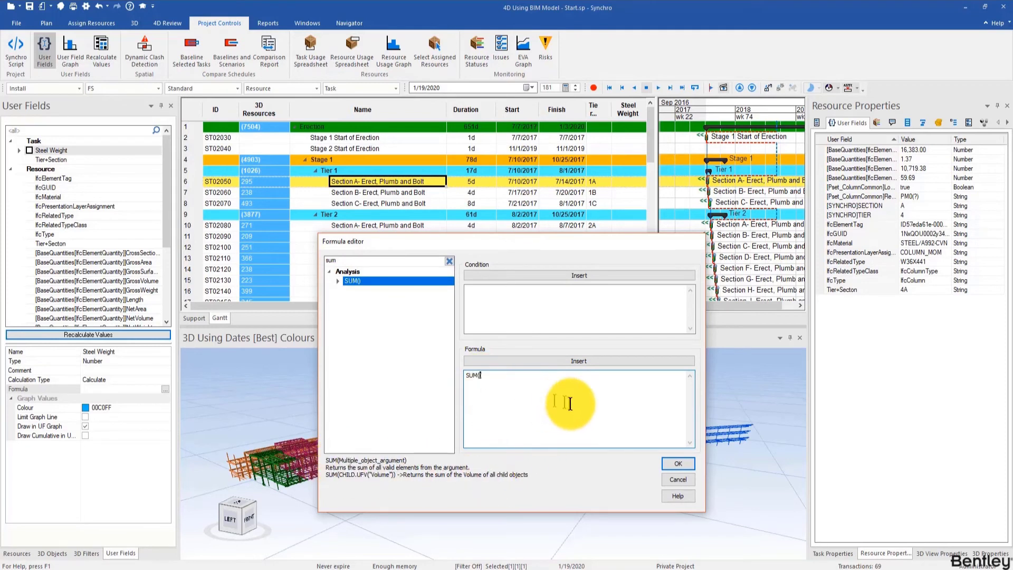
drag(351, 260, 291, 259)
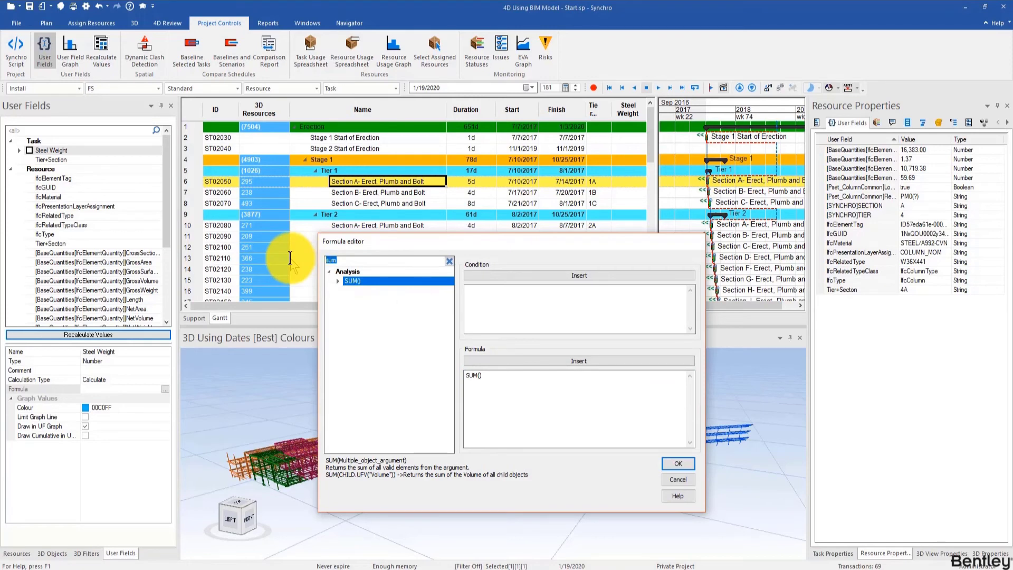
text(volume)
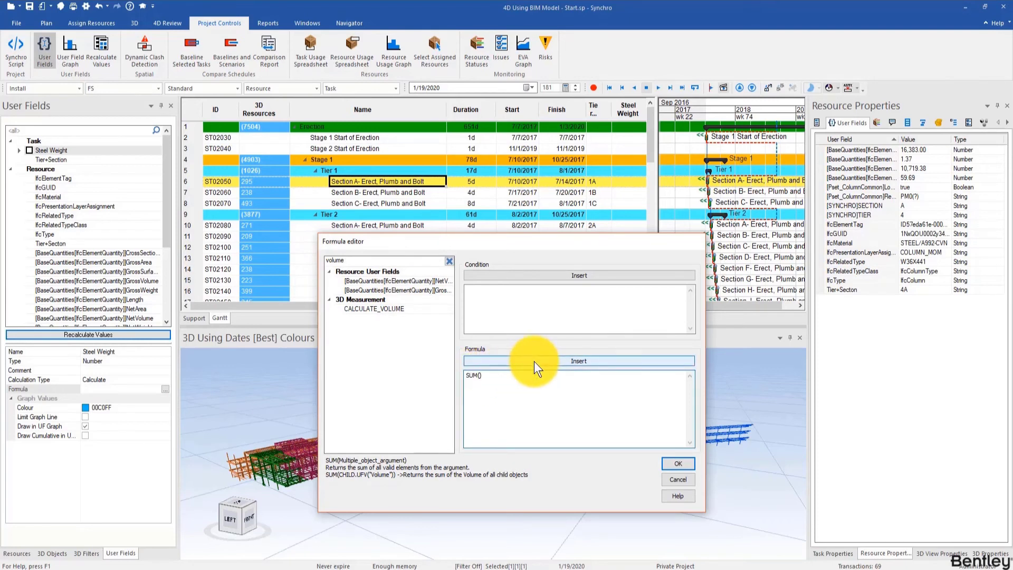
click(415, 282)
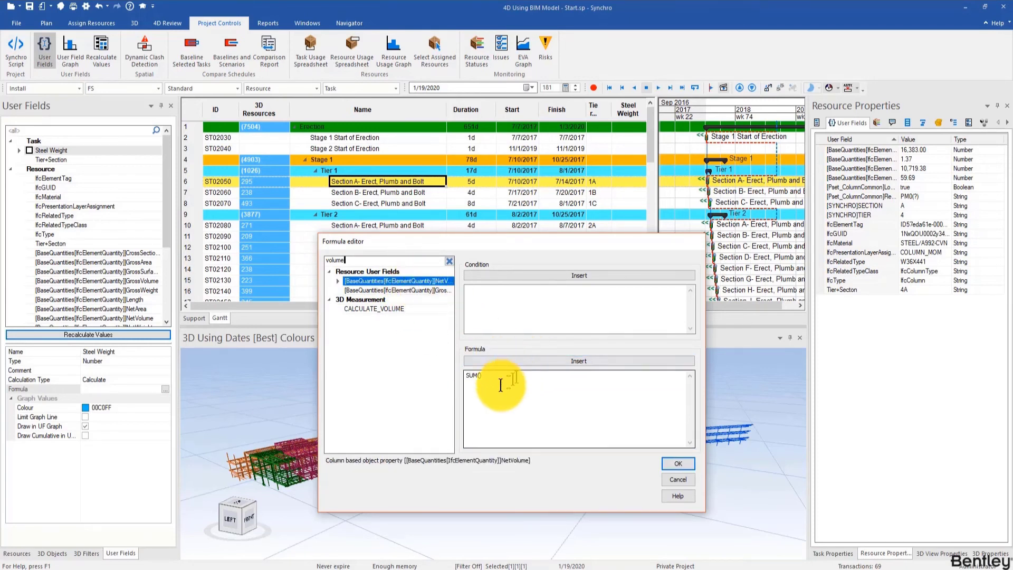
- Find the resource user field for NetWeight from the base quantities and insert it inside the SUM parentheses
click(480, 375)
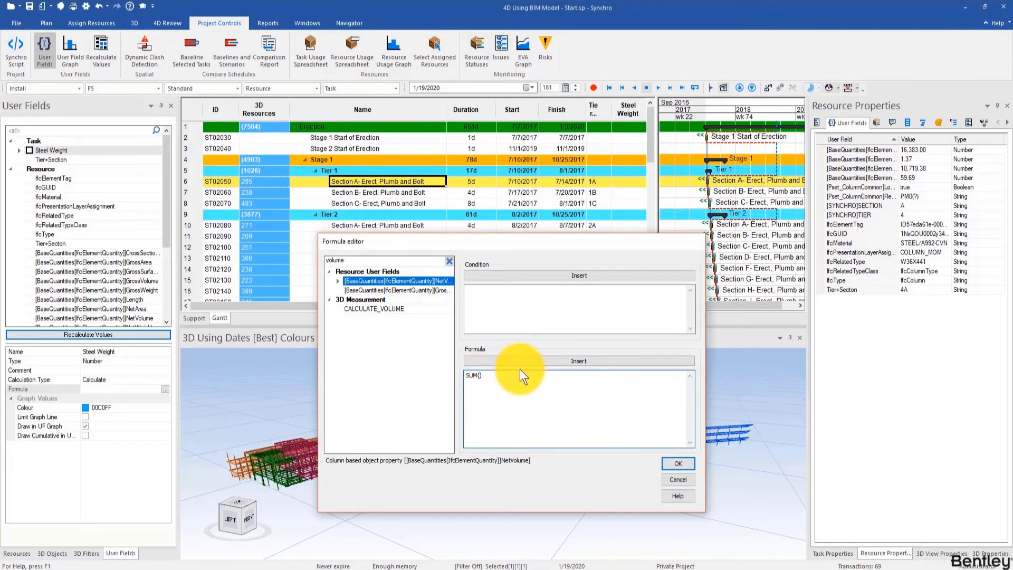
drag(344, 260, 264, 254)
text(weight)
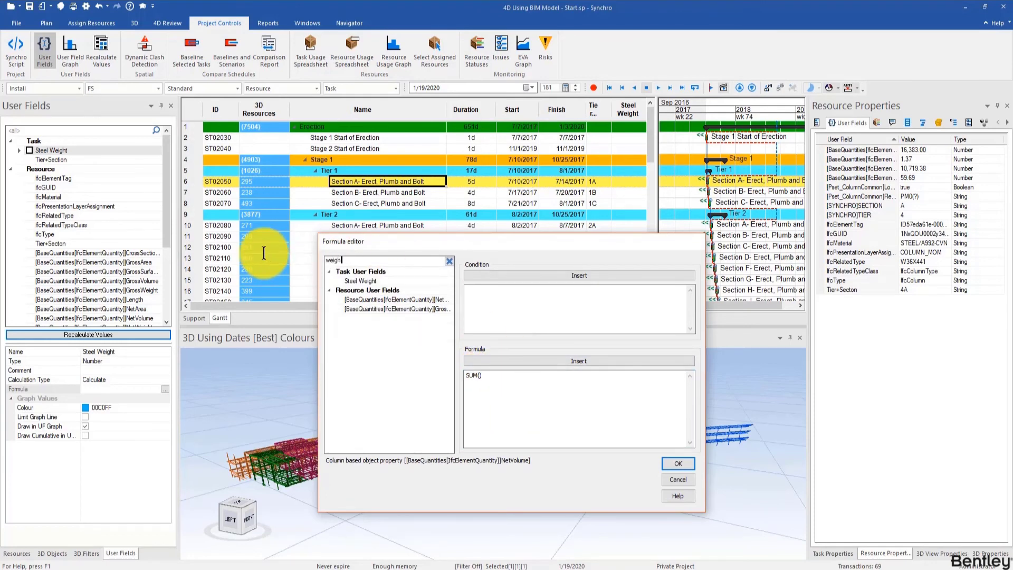
click(432, 301)
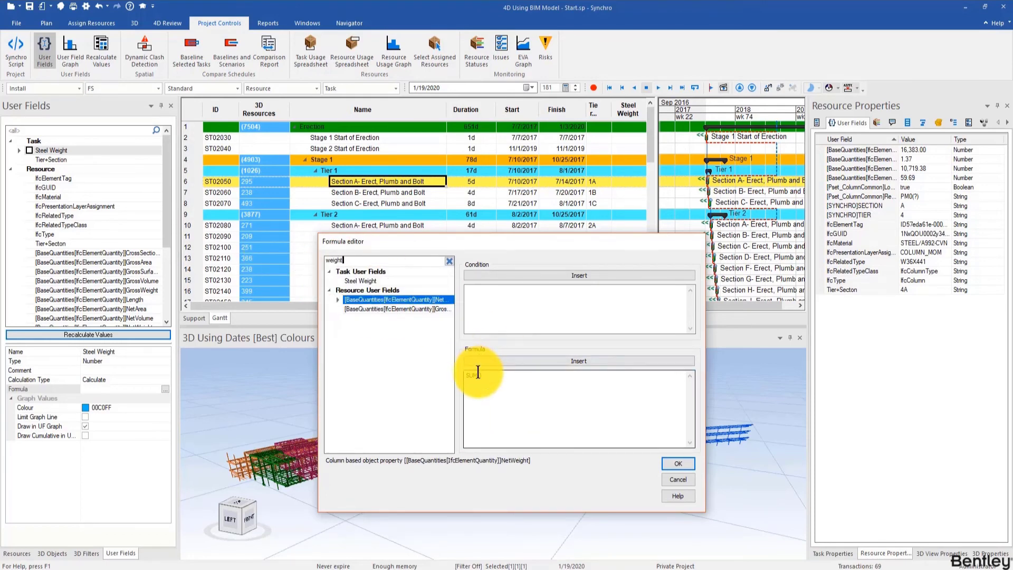
click(518, 361)
click(564, 386)
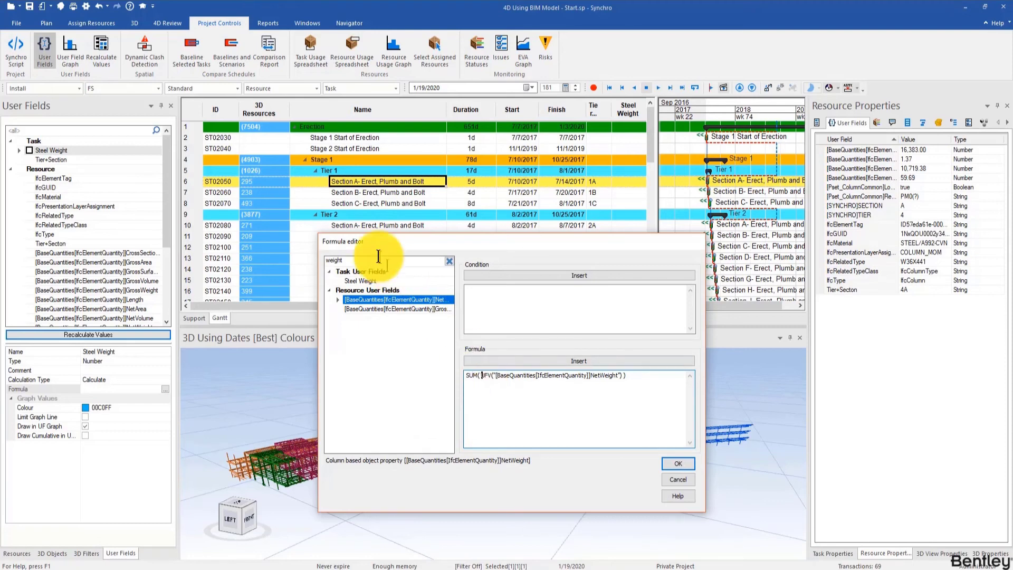
- Insert the RESOURCE object in front of the NetWeight UFV term and join the two with a period
drag(370, 260, 232, 250)
text(resource)
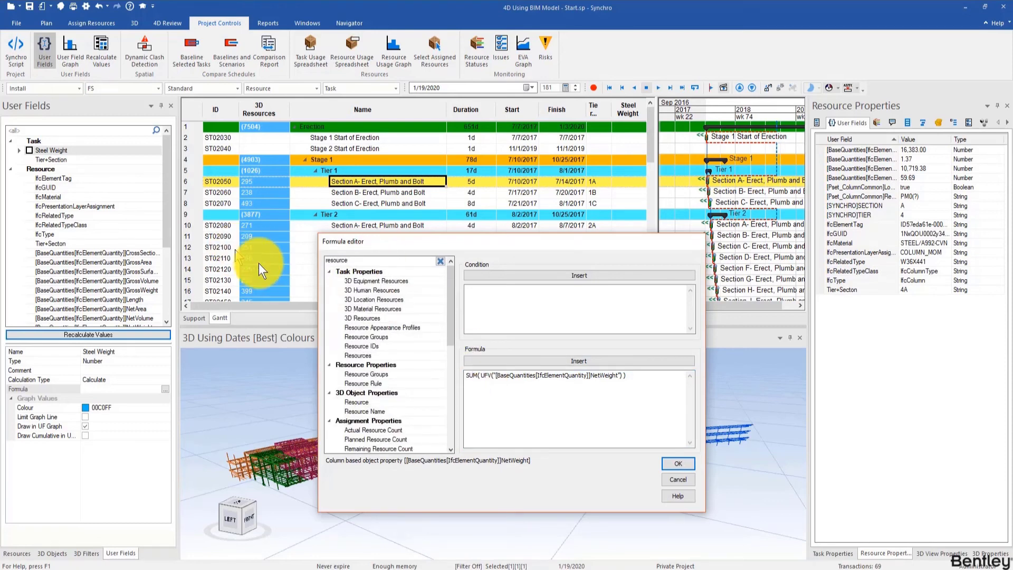
scroll(391, 402, down, 6)
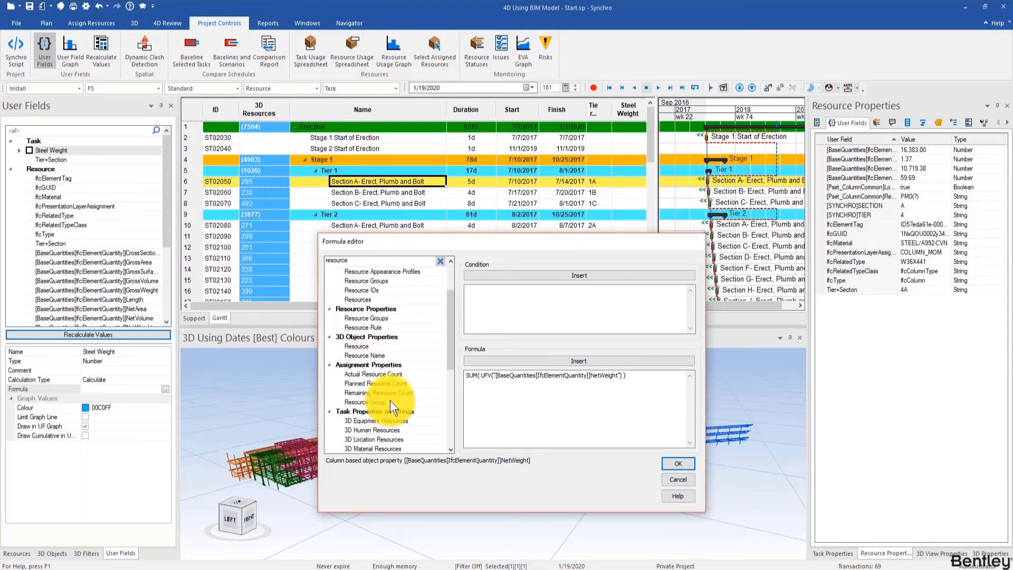
scroll(394, 391, down, 3)
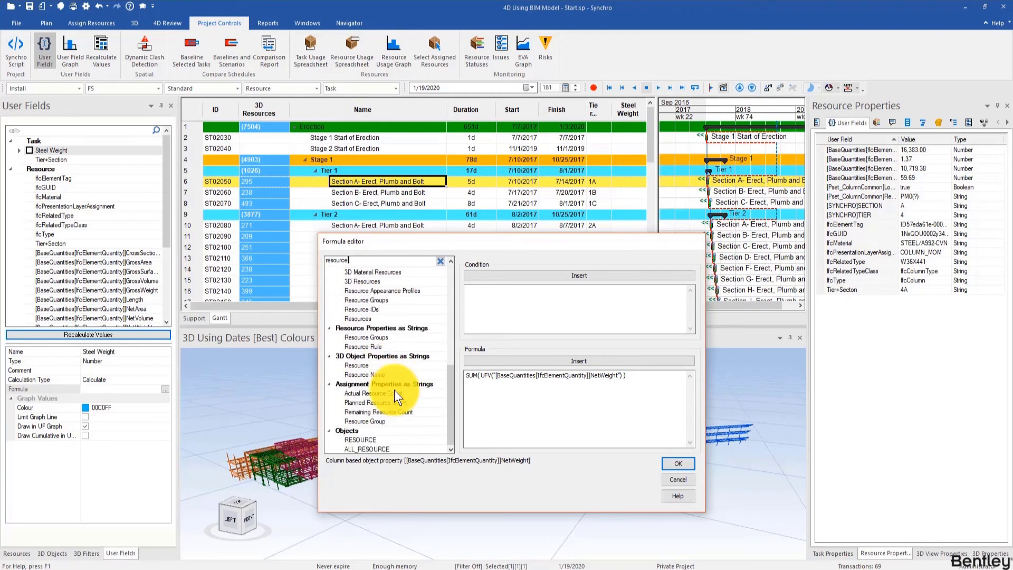
click(388, 439)
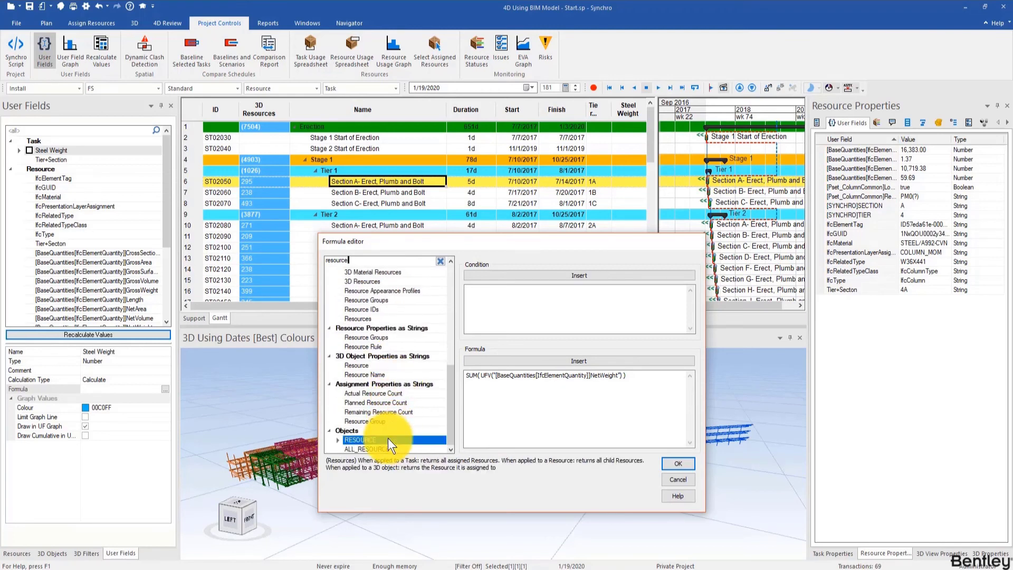
click(483, 375)
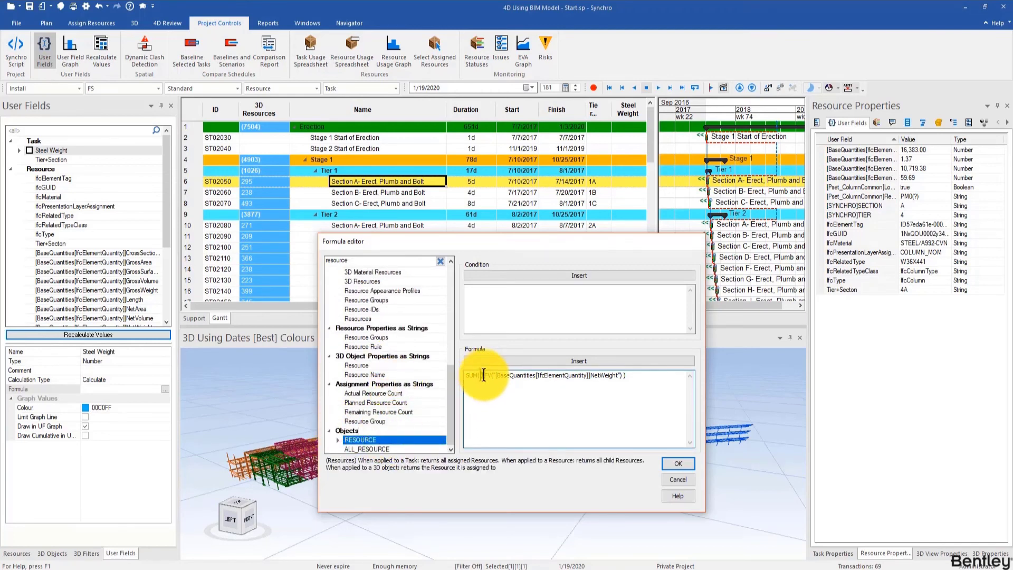
click(536, 361)
click(511, 376)
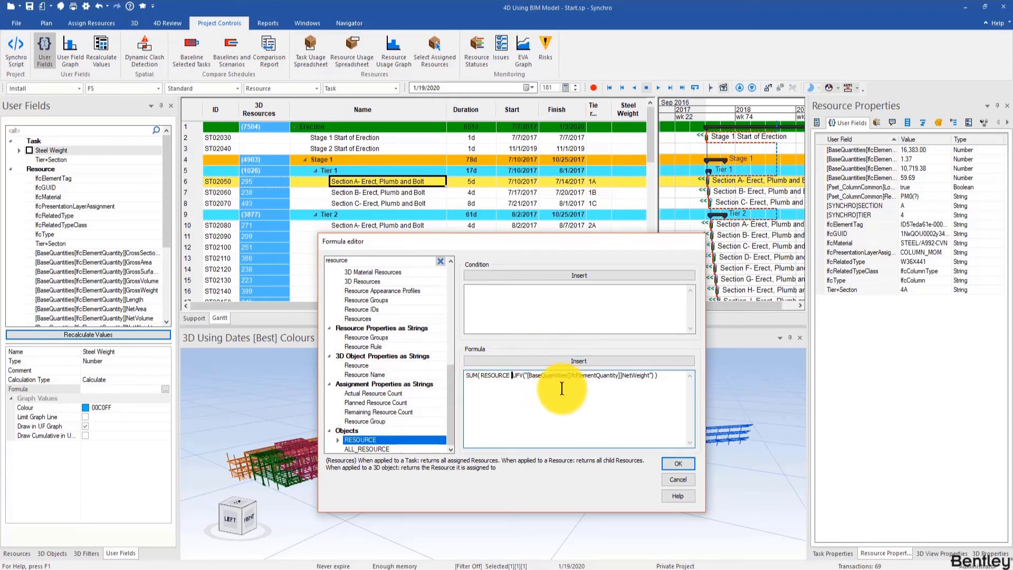
text(.)
- Append the Basic Math division operator and 1000 to the end of the SUM formula, and accept the formula
click(666, 377)
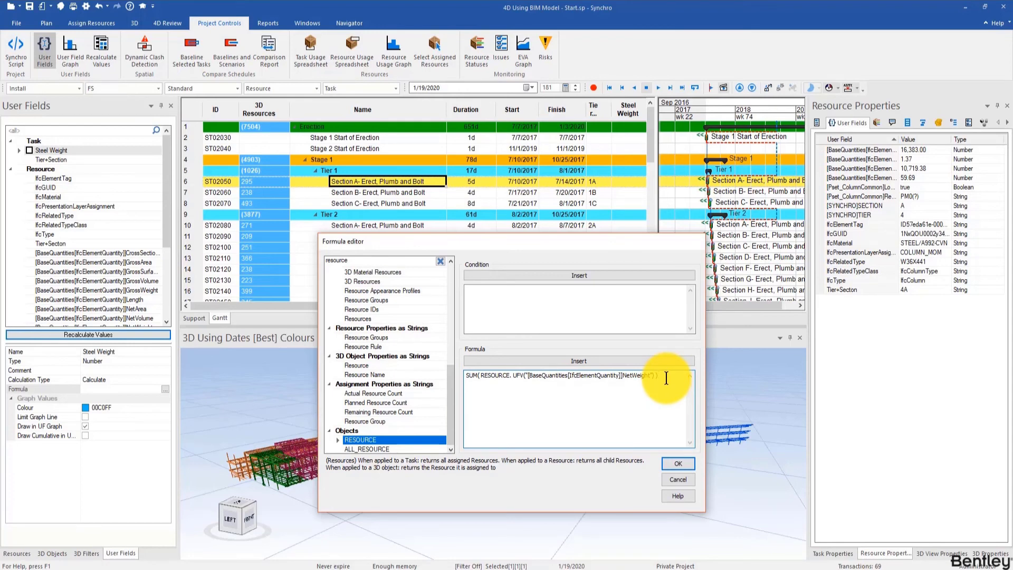
click(440, 261)
click(386, 259)
text(/)
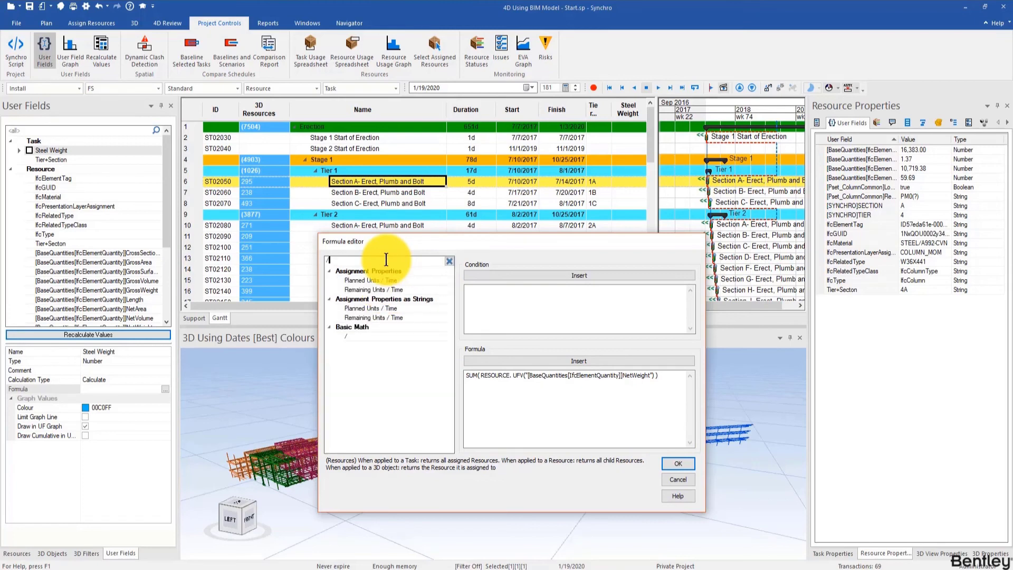
click(379, 336)
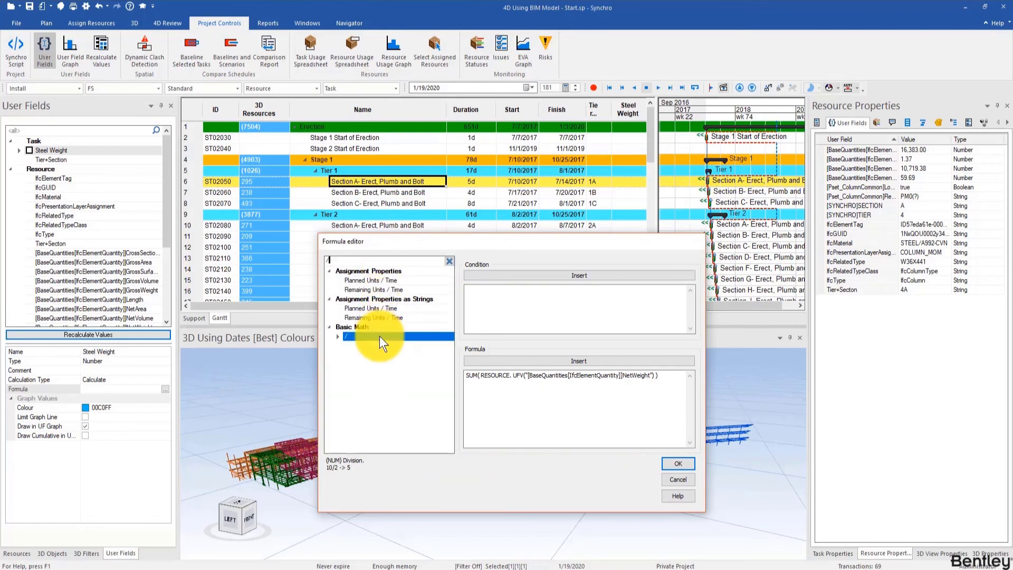
click(667, 361)
text(1)
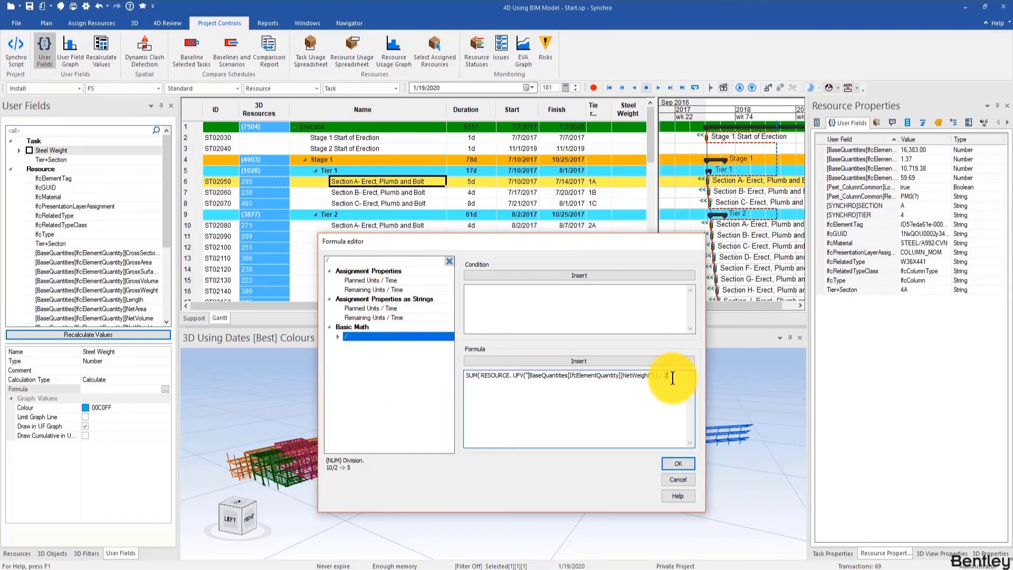
text(000)
click(679, 463)
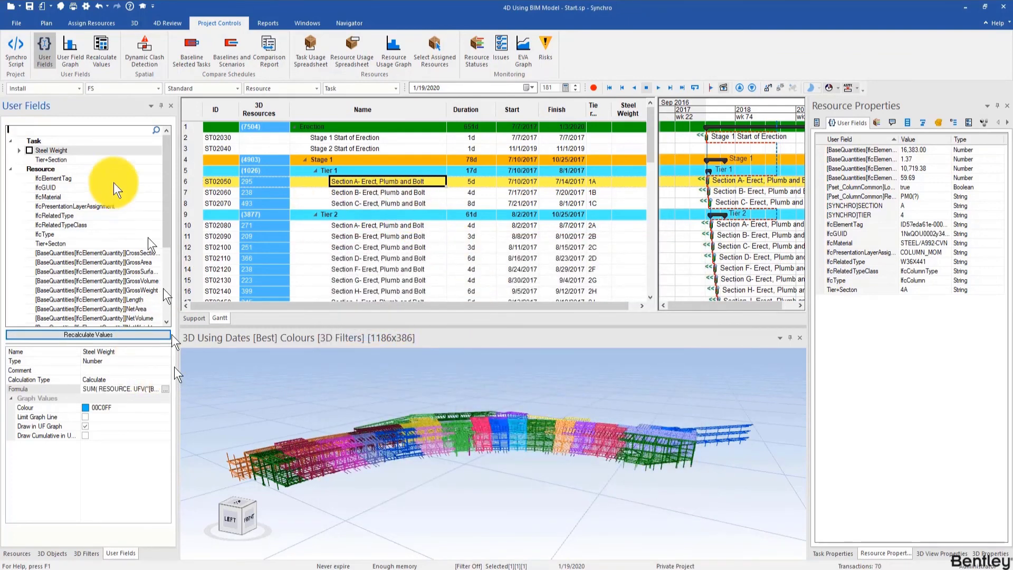
- Recalculate the selected task user fields for Tier 1 Section A, and for all tasks from there through Tier 5 Section A
click(102, 50)
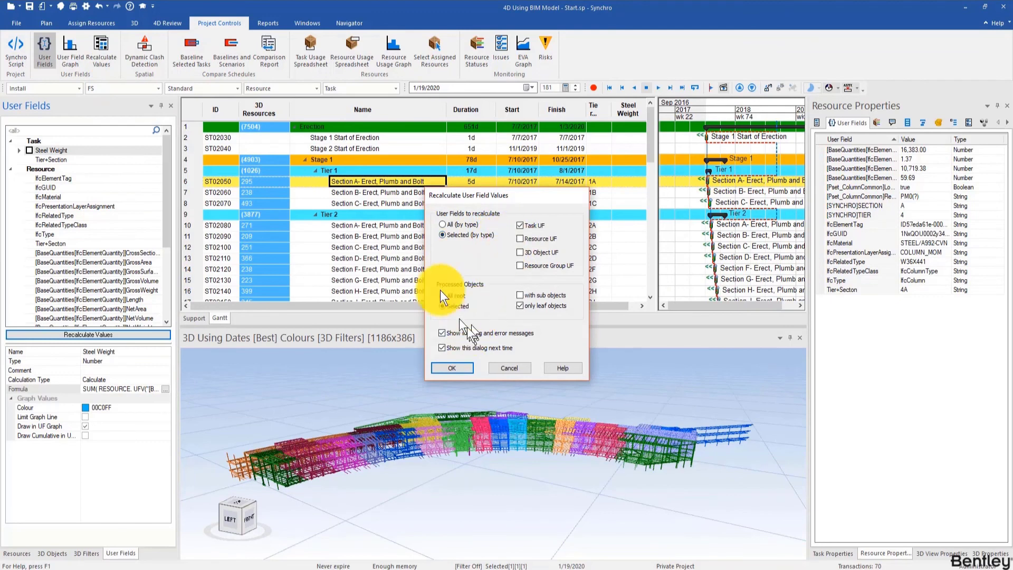
click(450, 369)
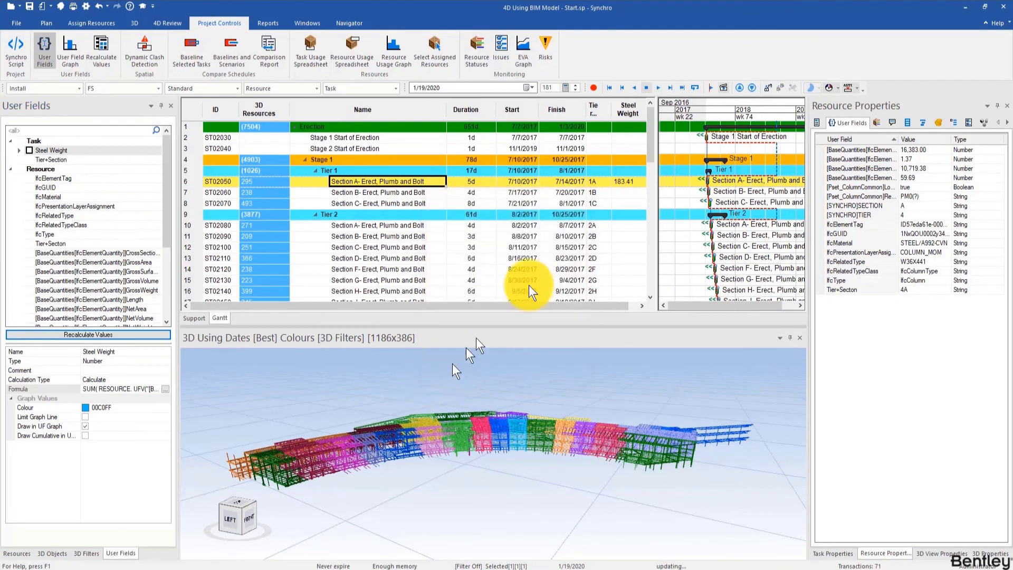
scroll(610, 255, down, 8)
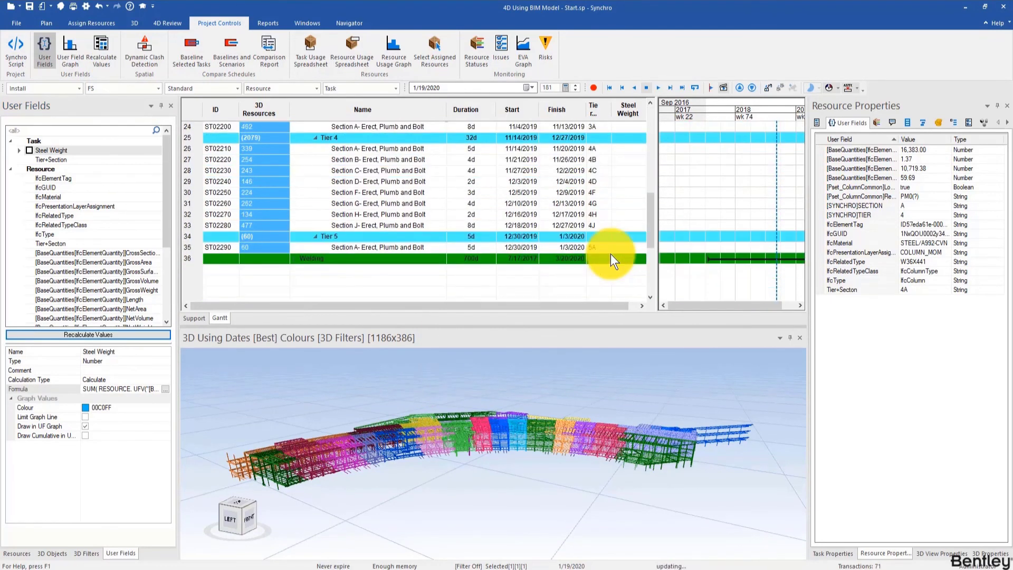
shift+click(615, 250)
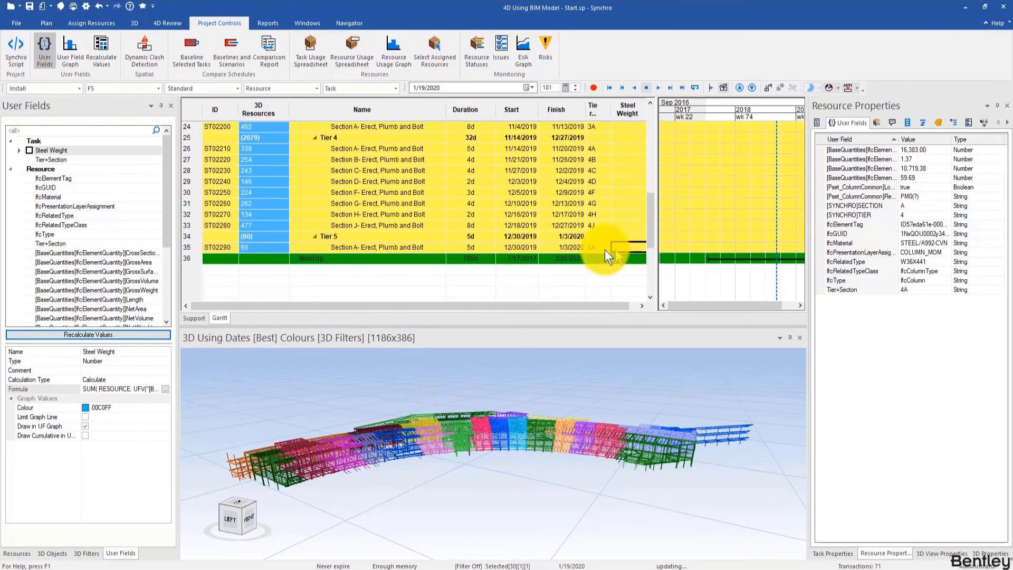
click(103, 59)
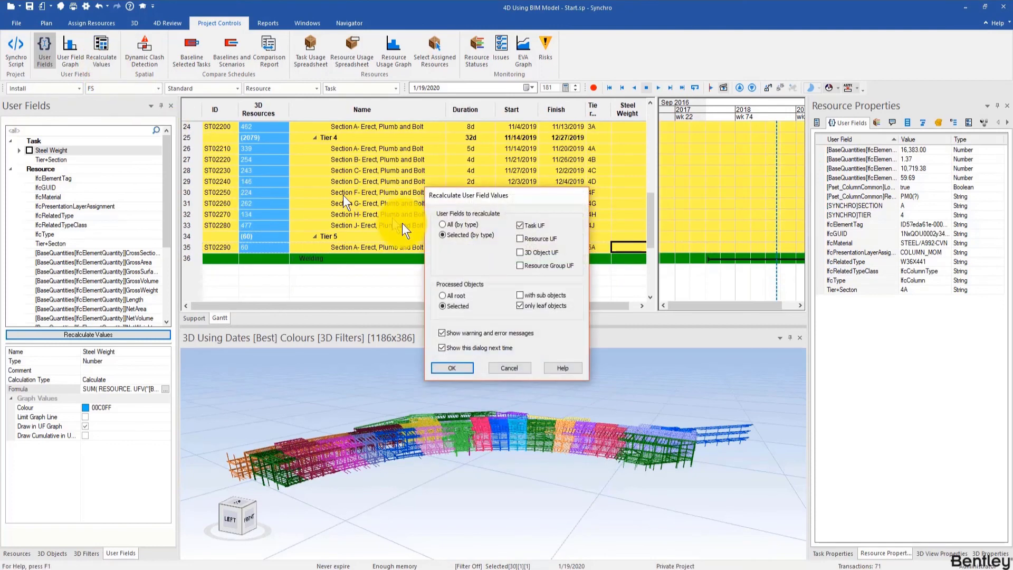
click(463, 367)
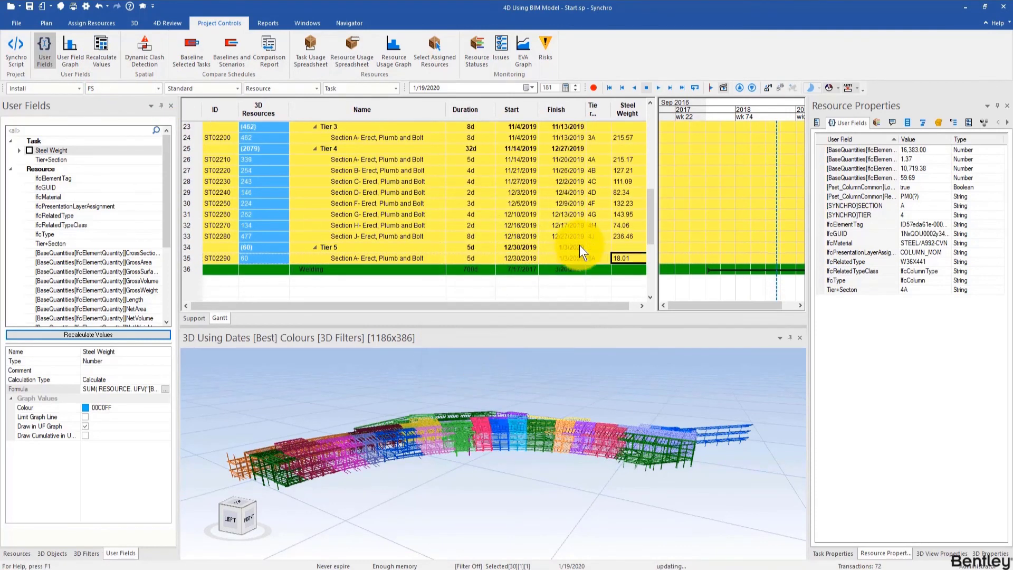
scroll(579, 245, up, 3)
scroll(580, 245, up, 3)
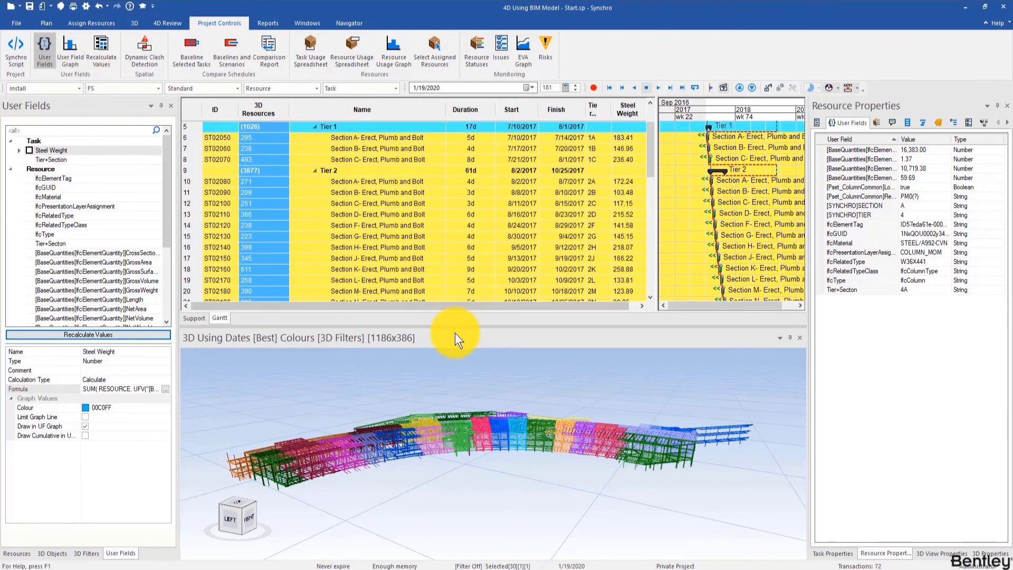
- Enlarge the task table and Gantt chart area by reducing the height of the 3D view
drag(455, 327, 460, 368)
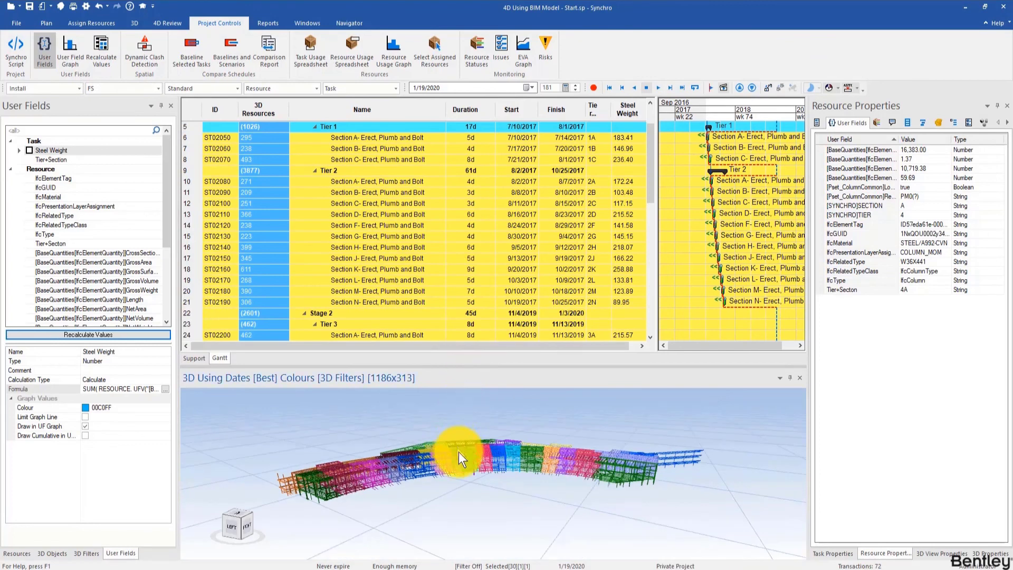
drag(458, 452, 470, 467)
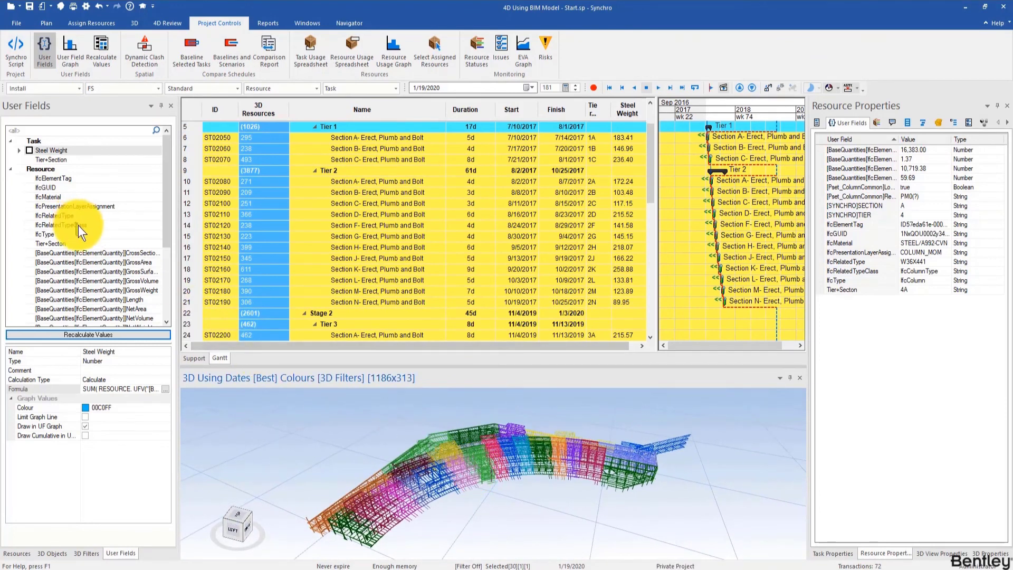
- Enable the Steel Weight task user field for graphing and show the User Field Graph below the Gantt chart
click(92, 250)
scroll(91, 248, down, 3)
scroll(91, 251, up, 3)
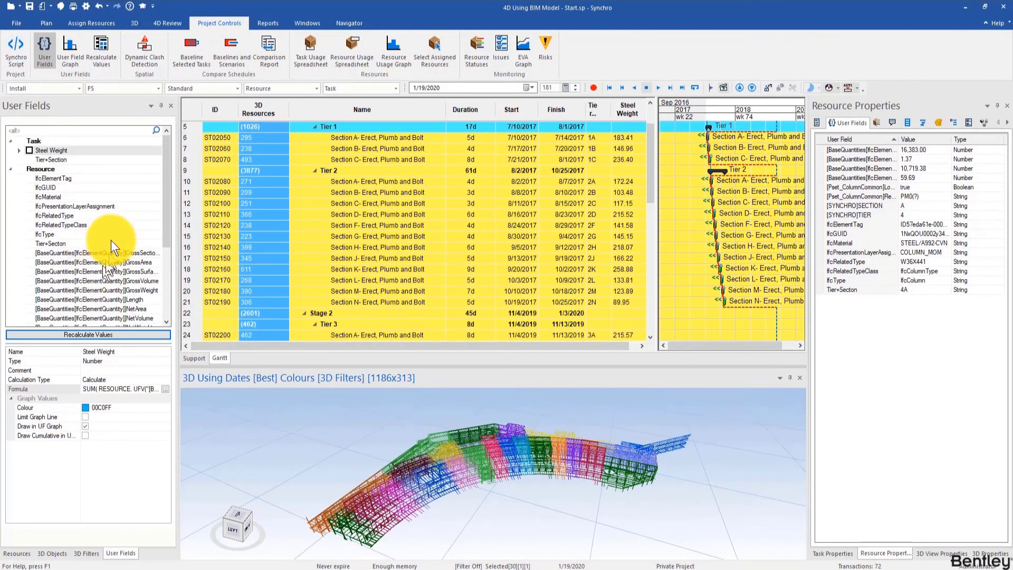
click(29, 150)
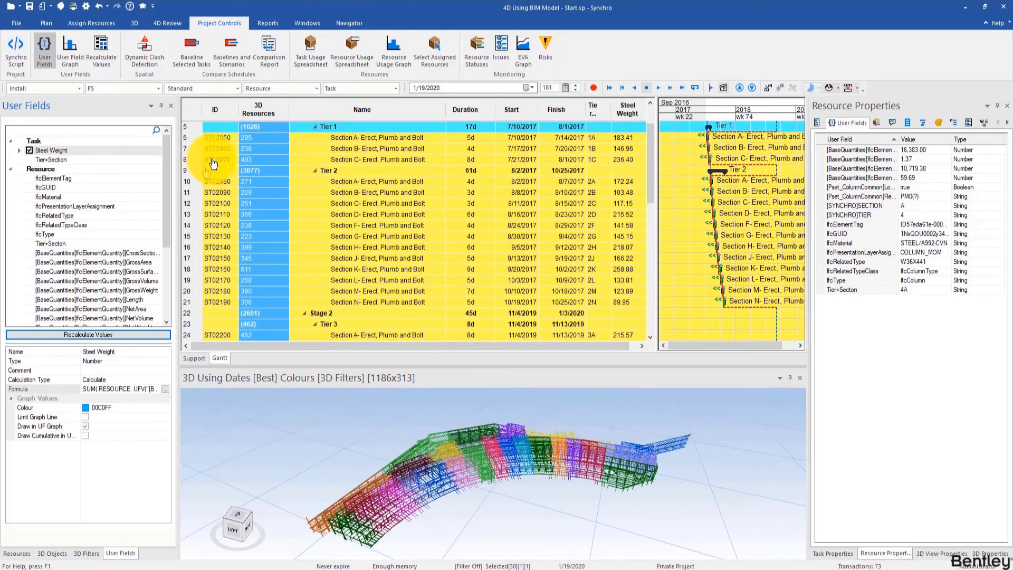
click(82, 45)
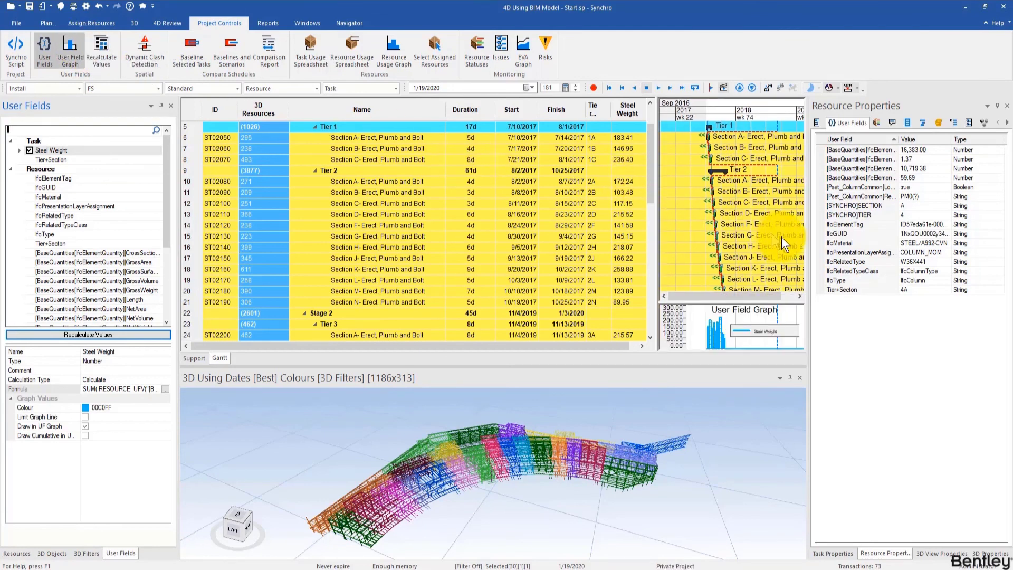
- Widen the Gantt area by narrowing the Resource Properties pane, and make the User Field Graph taller to inspect its Steel Weight bars
drag(811, 232, 919, 248)
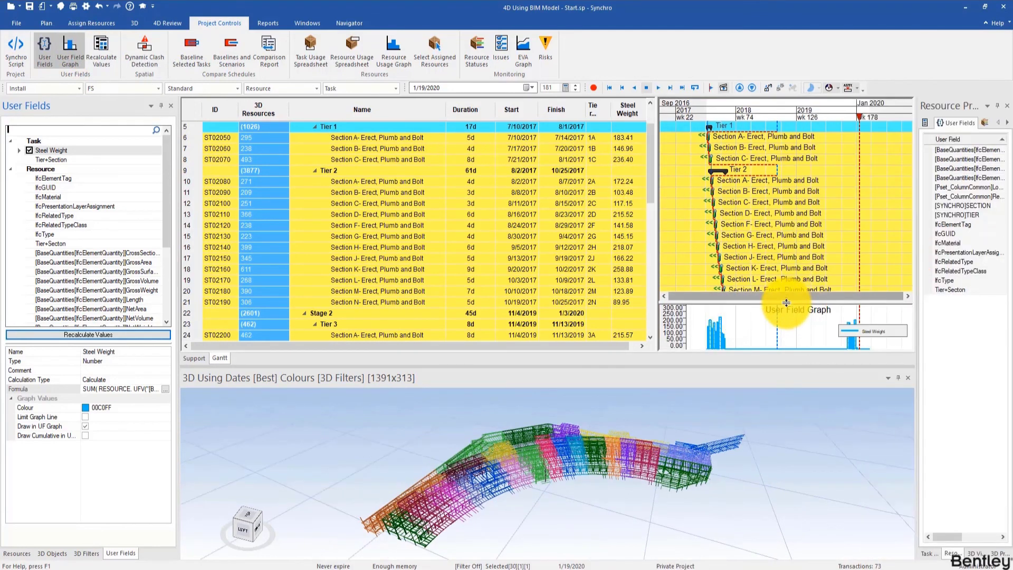
drag(786, 302, 789, 261)
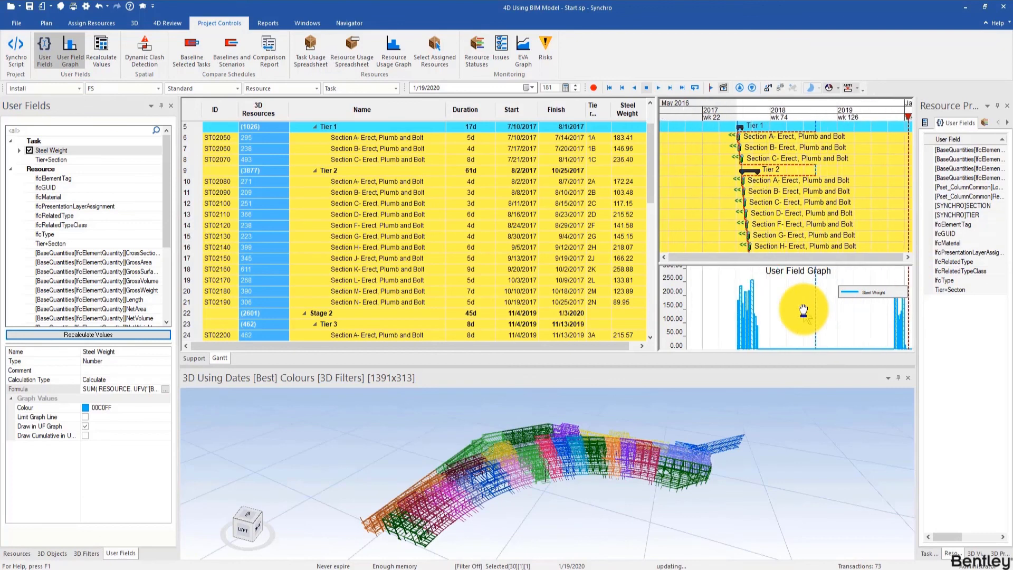
drag(803, 311, 773, 324)
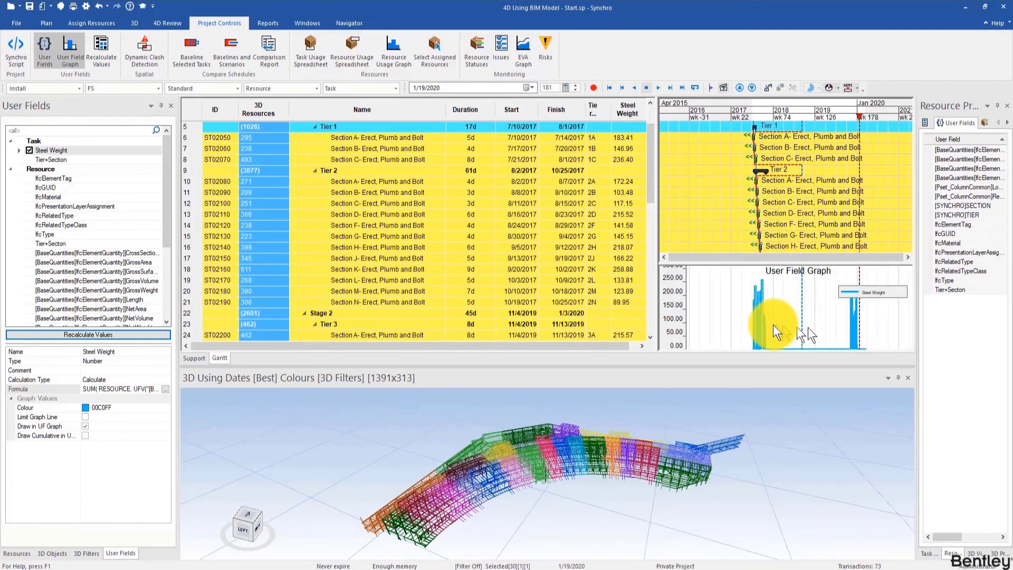
scroll(772, 324, up, 3)
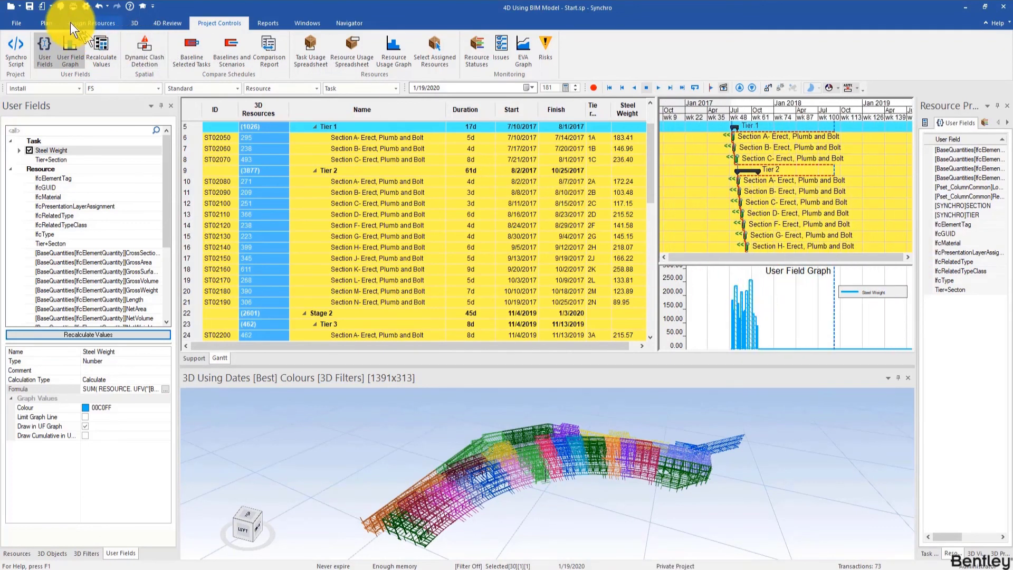
- Reschedule the project tasks and examine the Steel Weight distribution in the User Field Graph from July to October 2017
click(46, 23)
click(383, 48)
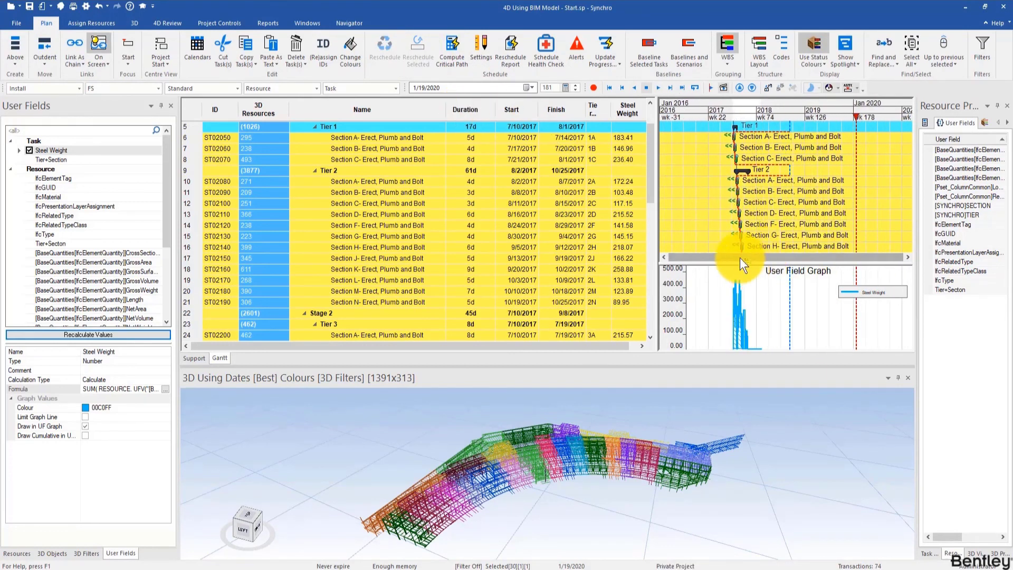
scroll(737, 328, up, 5)
drag(728, 319, 758, 319)
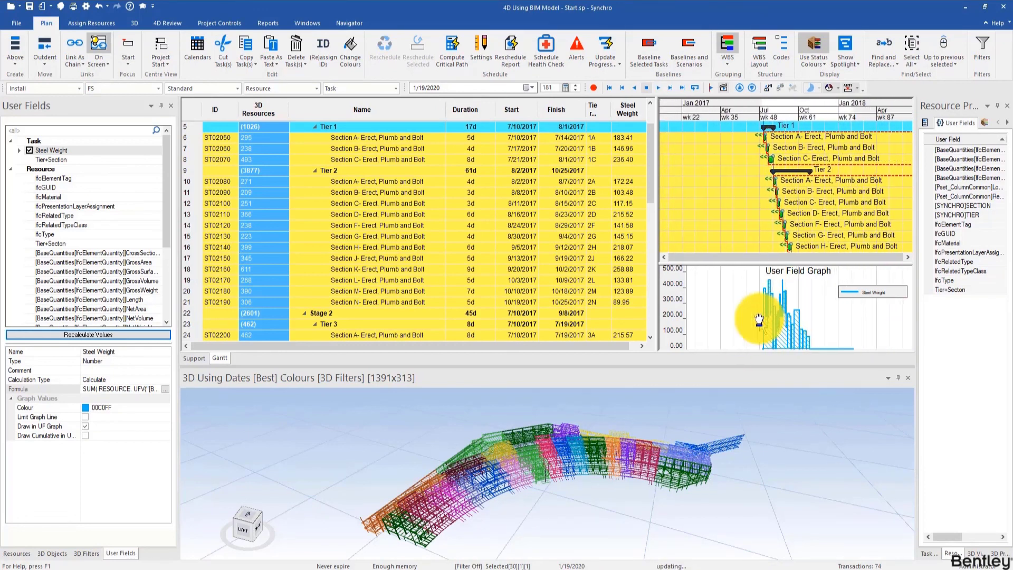
scroll(787, 322, up, 5)
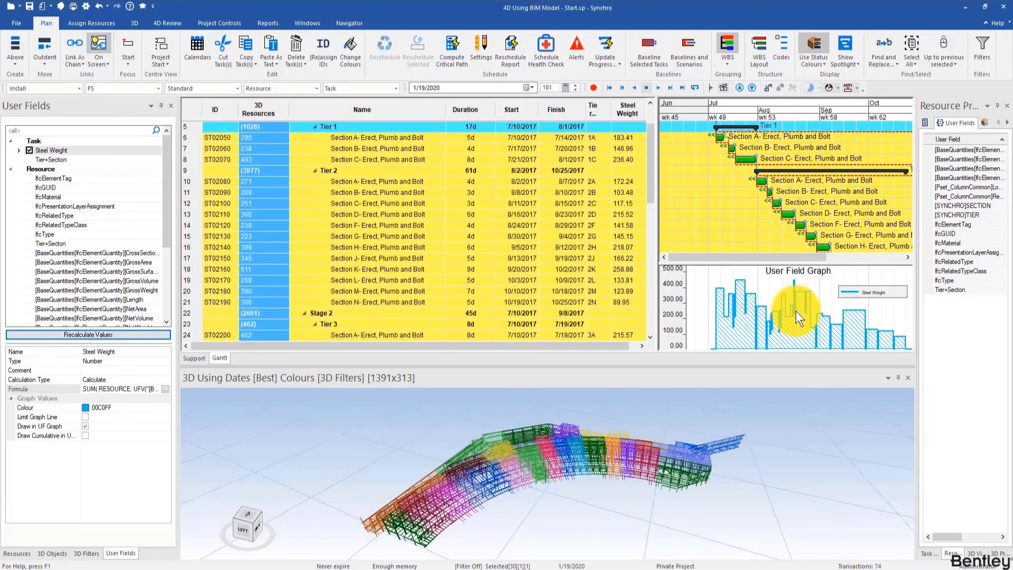
- Return to the project controls and select only the Tier 2 Section F erection task
click(227, 23)
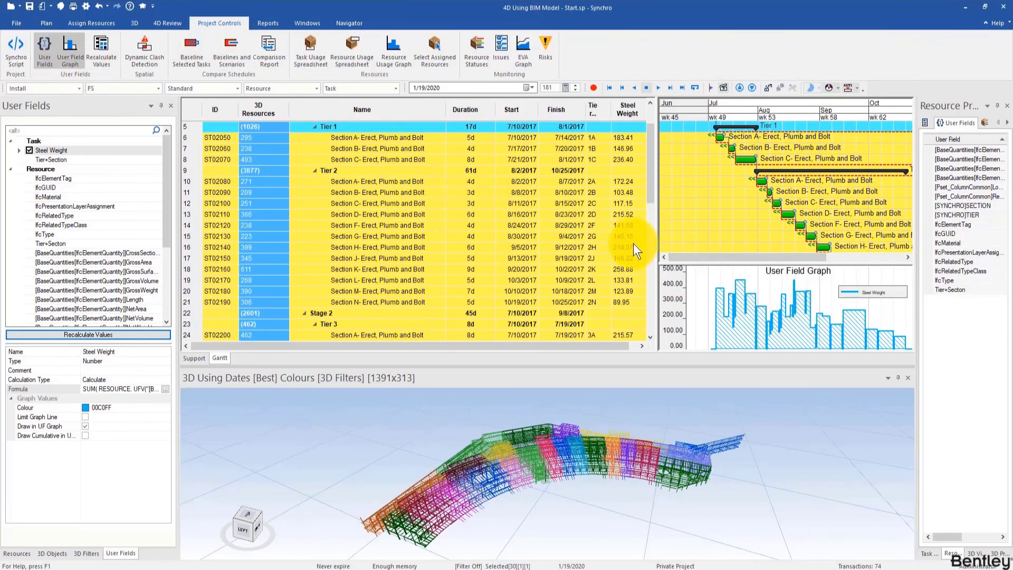
click(532, 227)
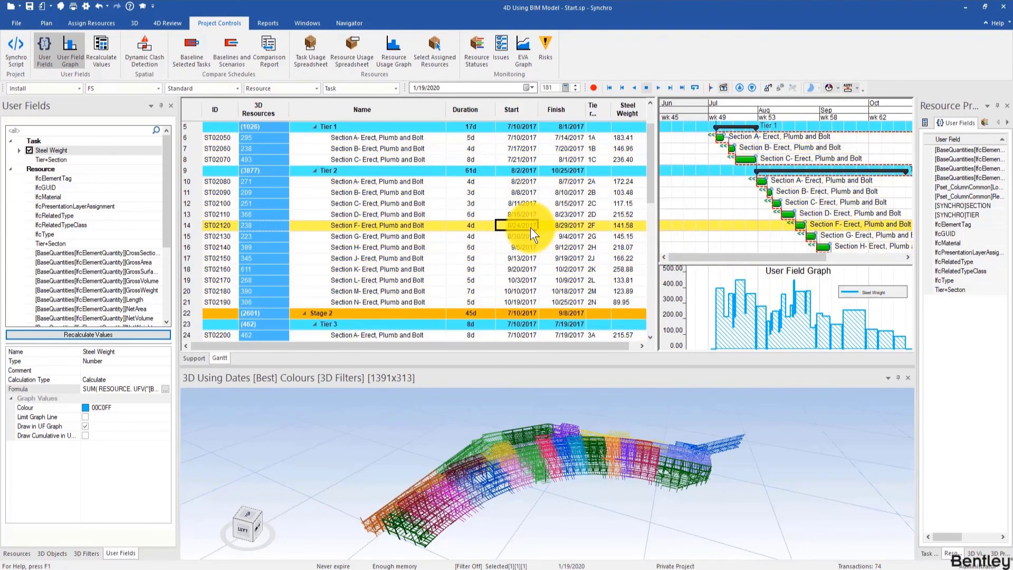